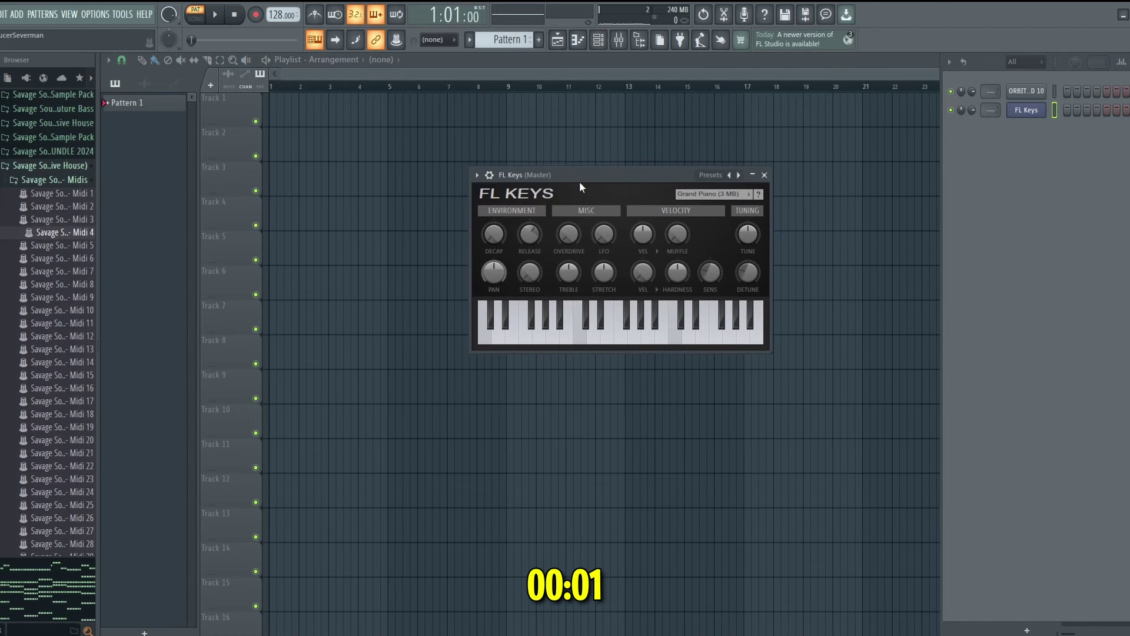
Step: Open the piano roll of the FL Keys channel and load the Savage Sounds - ORBIT - Midi 4 file into it
{"action": "right_click", "coordinate": [1019, 109]}
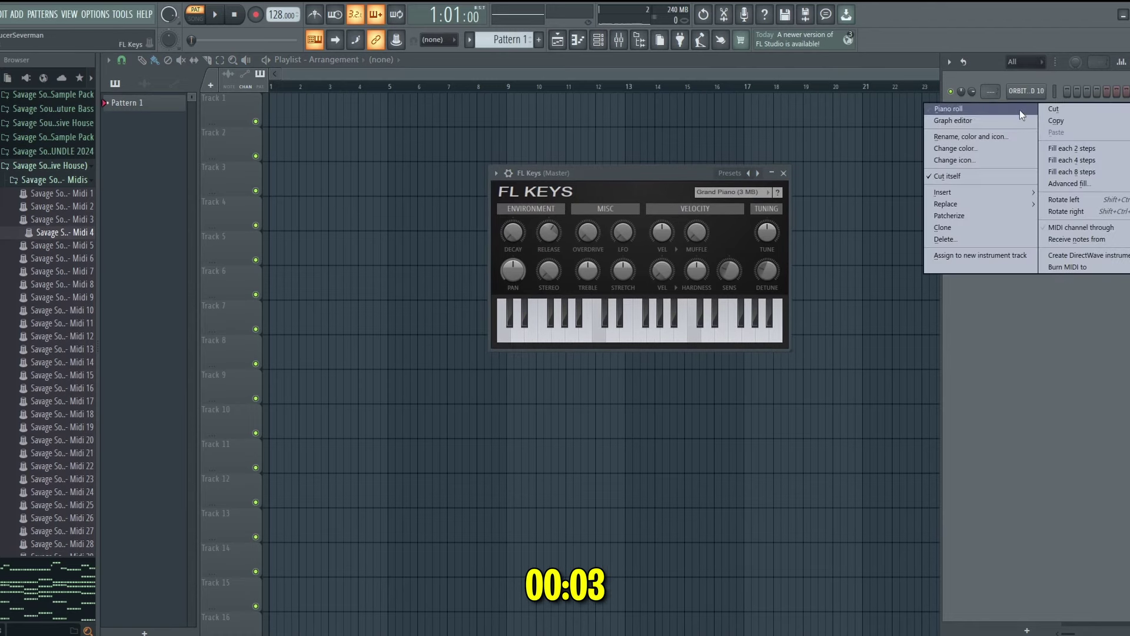
{"action": "left_click", "coordinate": [991, 114]}
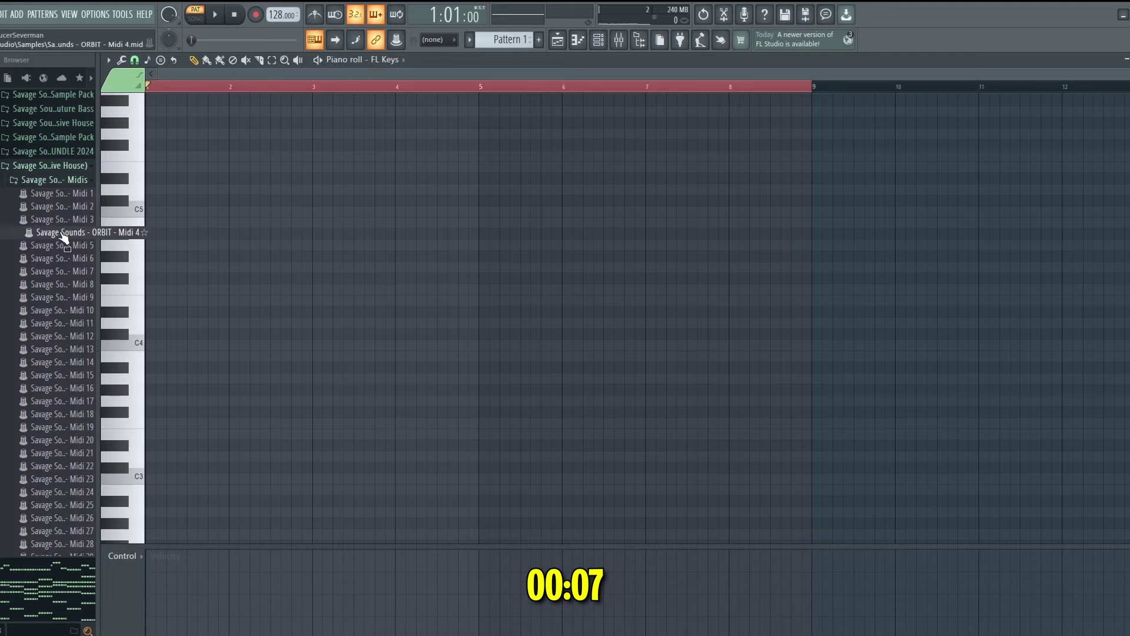
{"action": "left_click_drag", "start_coordinate": [63, 237], "coordinate": [152, 215]}
Step: Remove the upper melody notes from the imported MIDI and play back the remaining chords
{"action": "key", "text": "space"}
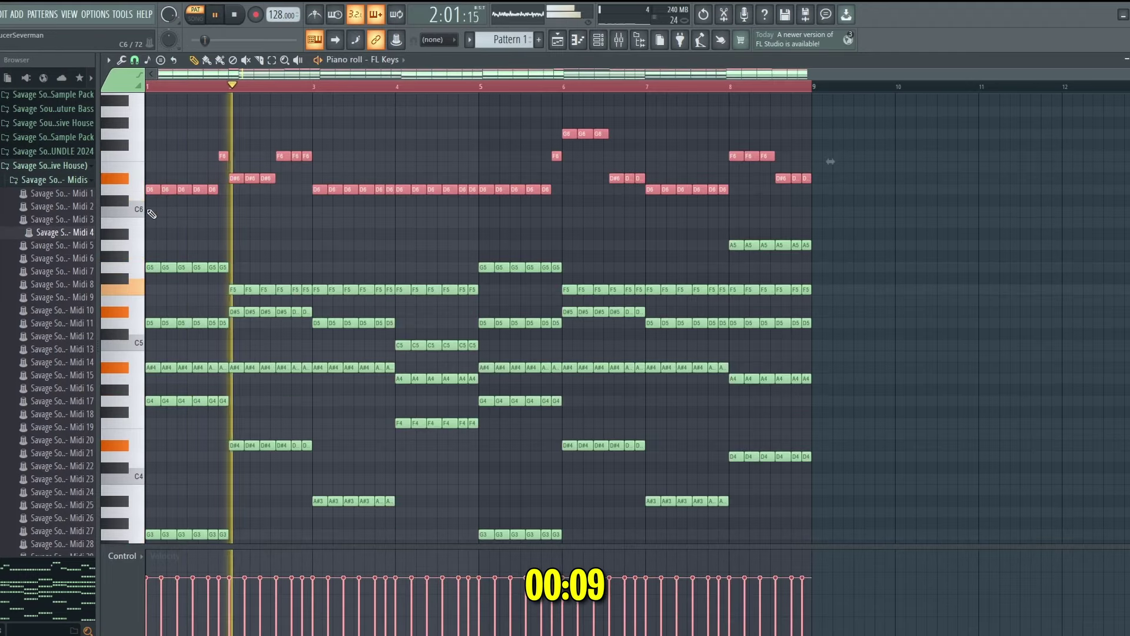
{"action": "scroll", "coordinate": [329, 211], "scroll_direction": "down", "scroll_amount": 3}
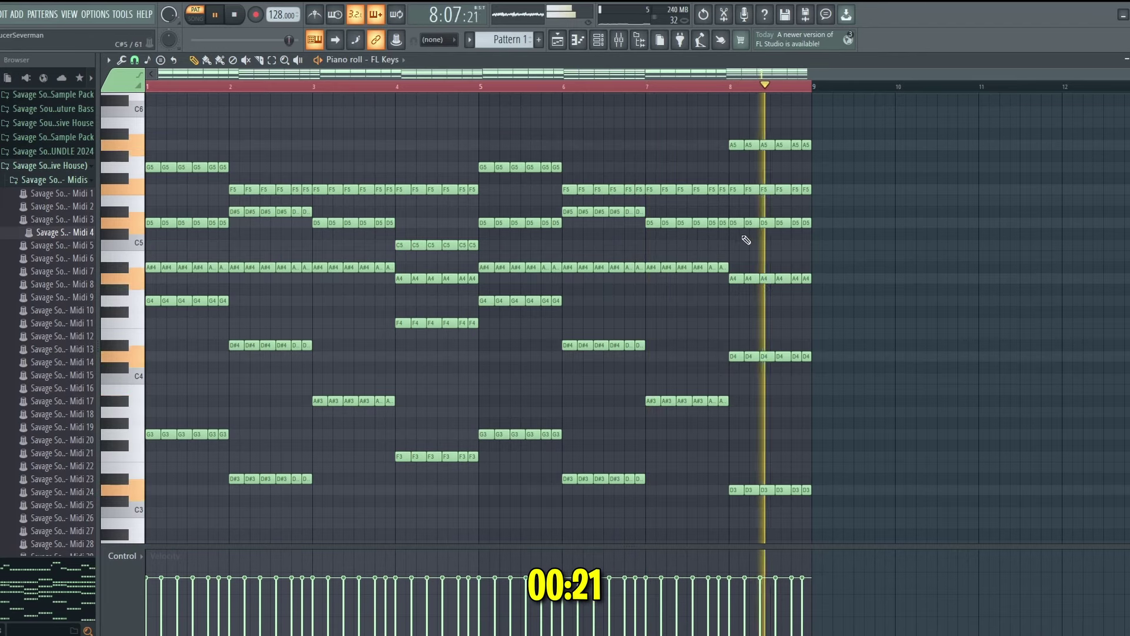
{"action": "key", "text": "space"}
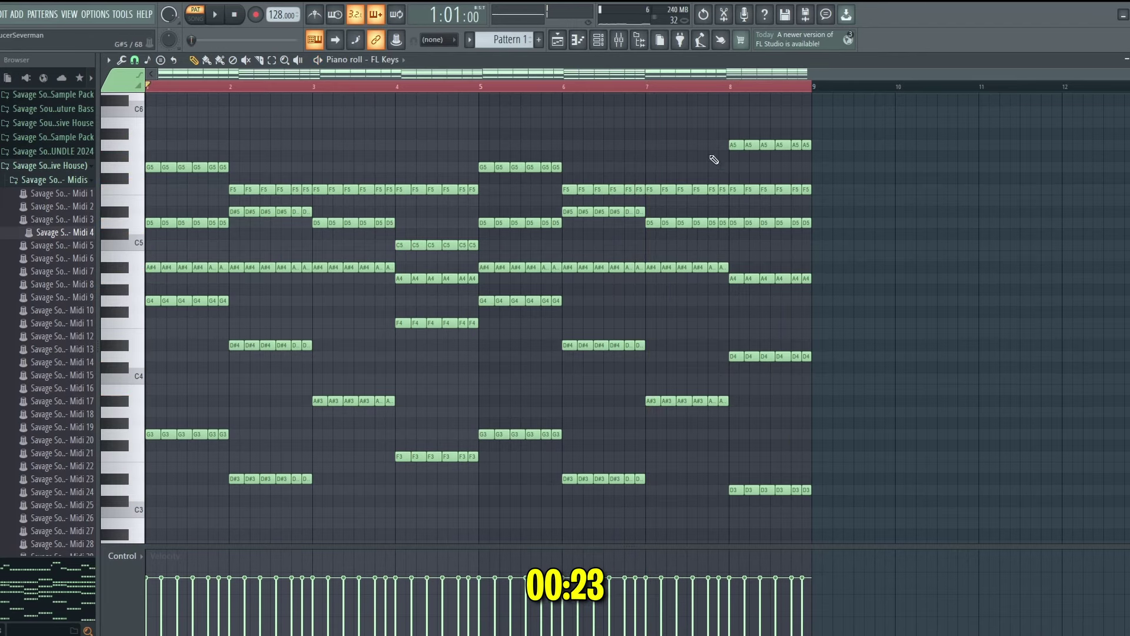
Step: Open the piano roll of the ORBIT - LD 10 channel and place two A#6 notes at the start of bar 1
{"action": "left_click", "coordinate": [601, 41]}
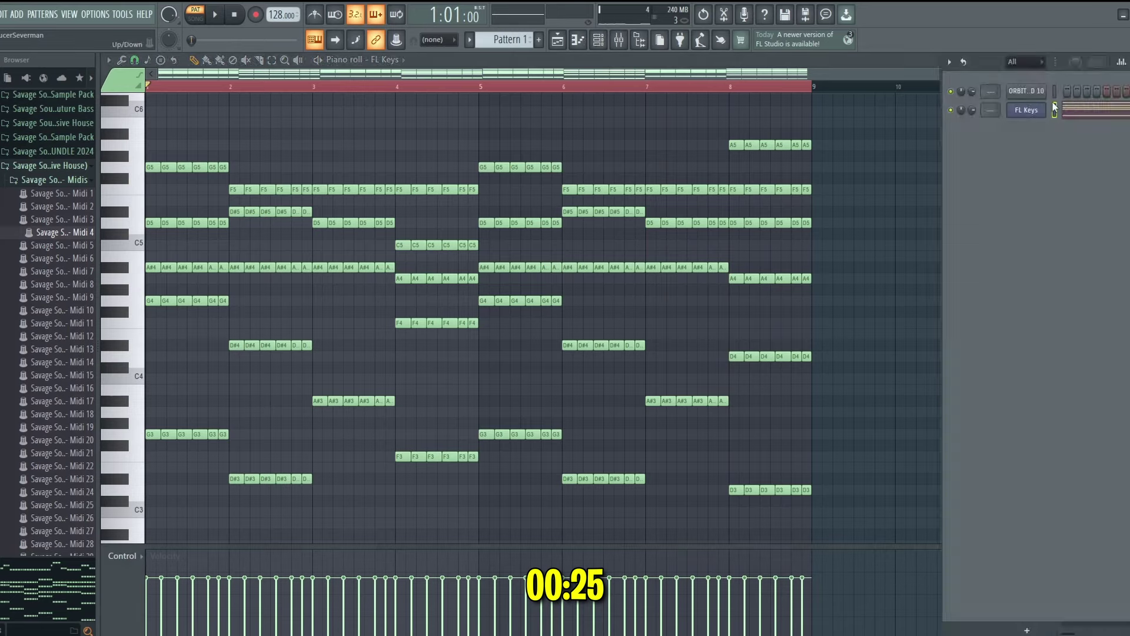
{"action": "left_click", "coordinate": [1030, 95]}
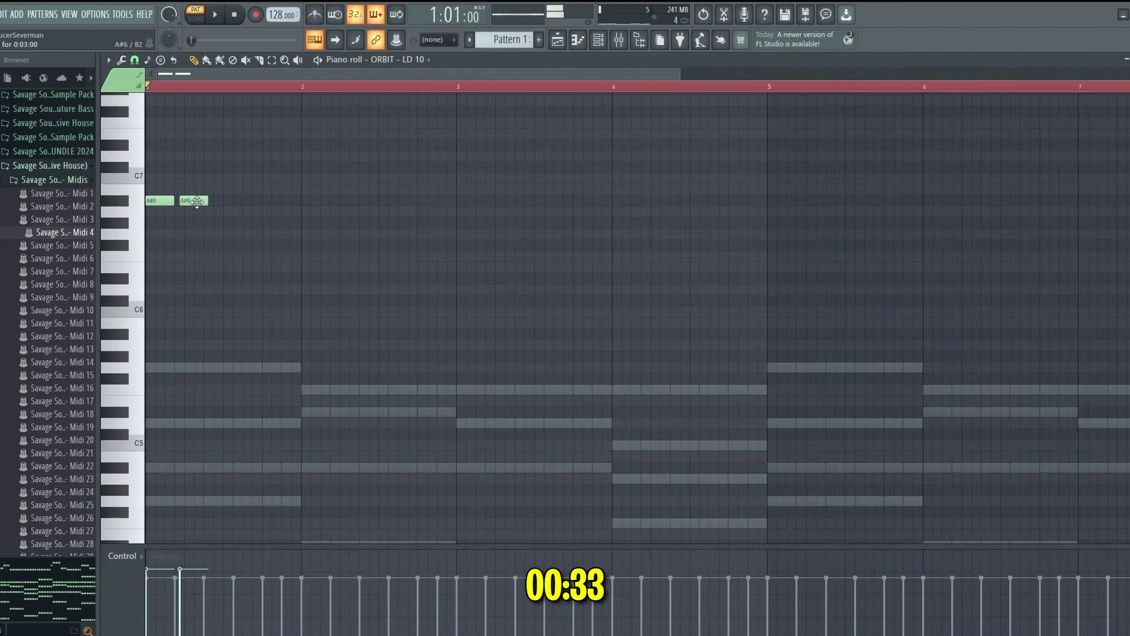
{"action": "key", "text": "space"}
{"action": "key", "text": "space"}
Step: Set both A#6 notes in bar 1 to a length of 0:02:12, leaving a short gap between them
{"action": "scroll", "coordinate": [200, 75], "scroll_direction": "up", "scroll_amount": 4}
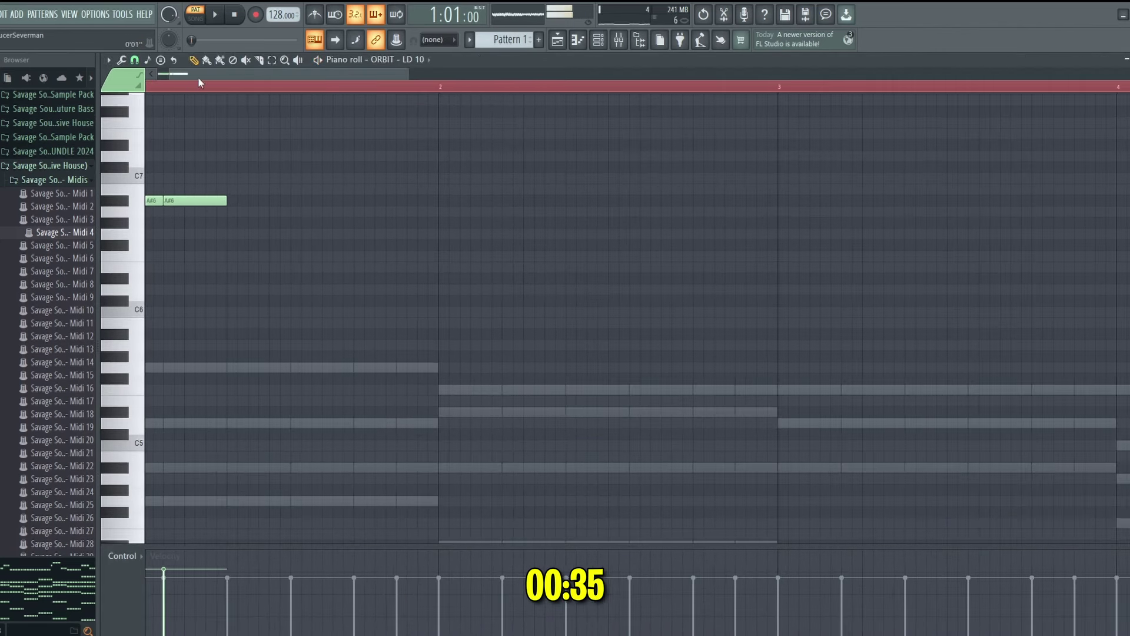
{"action": "left_click_drag", "start_coordinate": [202, 74], "coordinate": [129, 85]}
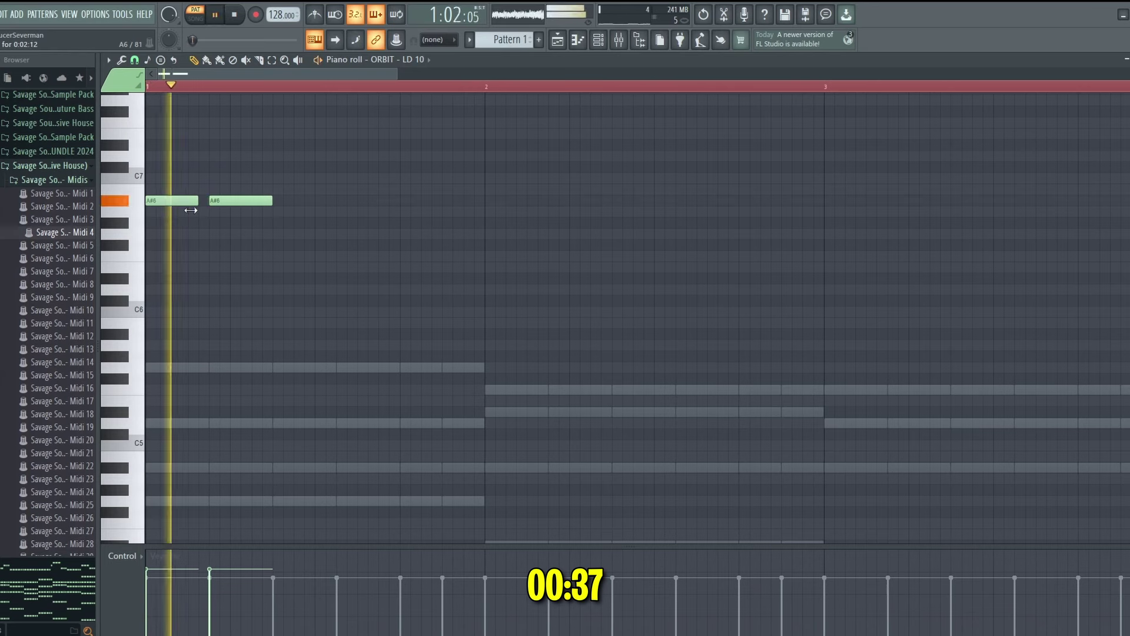
{"action": "key", "text": "space"}
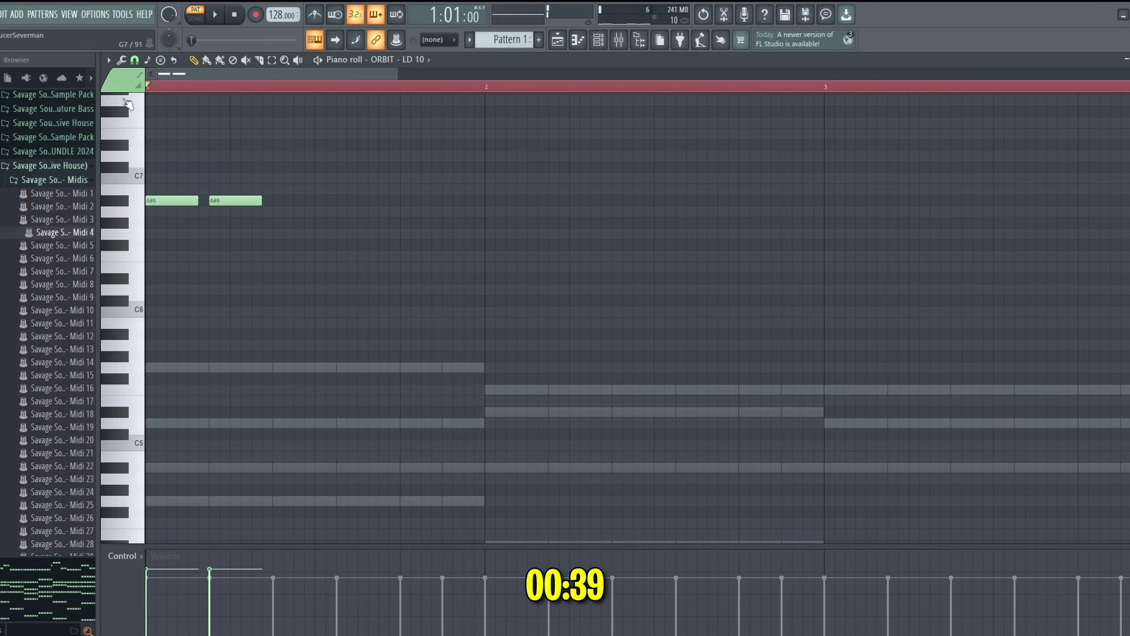
{"action": "left_click", "coordinate": [134, 60]}
{"action": "left_click", "coordinate": [145, 100]}
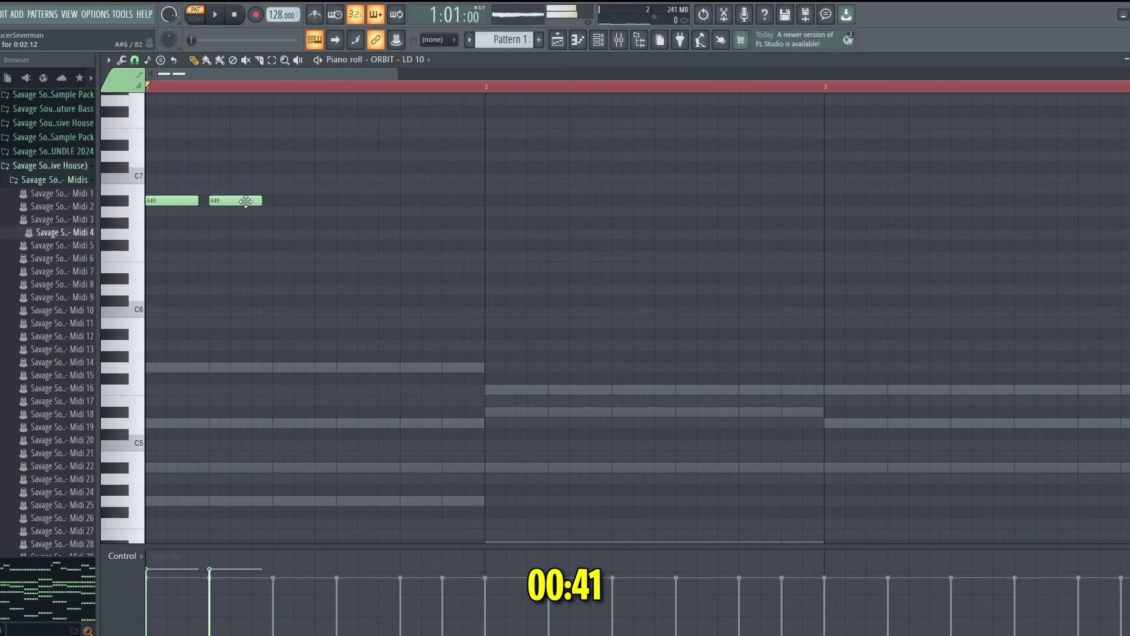
Step: Add an A6 and a C7 note, each 0:02:12 long, following the two A#6 notes in bar 1
{"action": "key", "text": "space"}
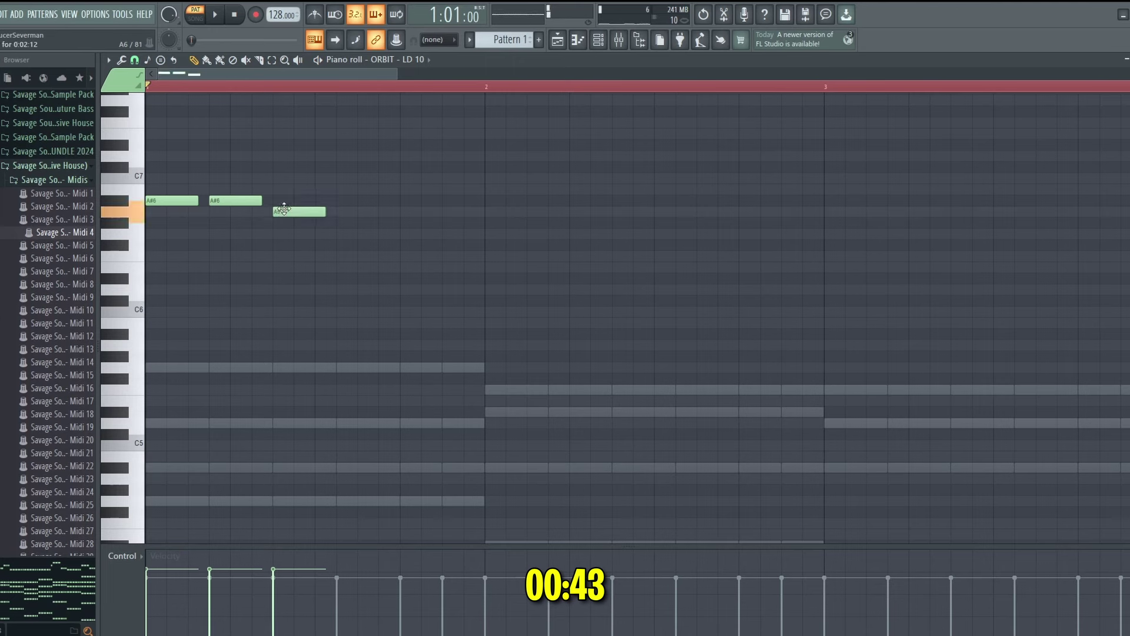
{"action": "left_click", "coordinate": [353, 213]}
{"action": "key", "text": "space"}
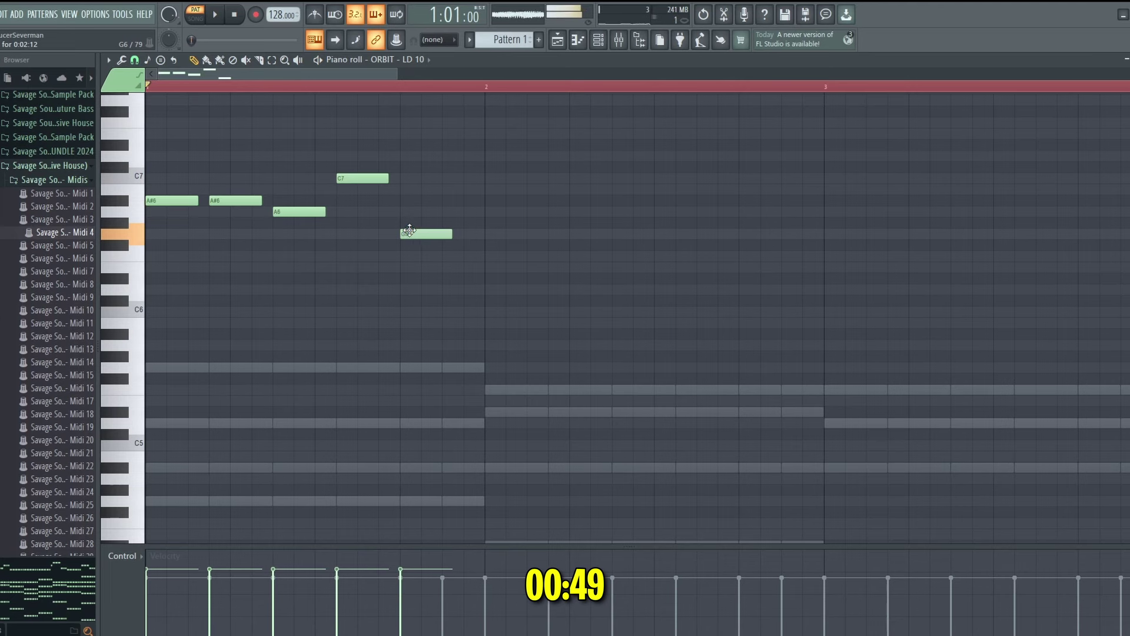
Step: Finish the bar 1 melody with an F6 and a G6 note, each 0:01:12 long, checking it by playback
{"action": "key", "text": "space"}
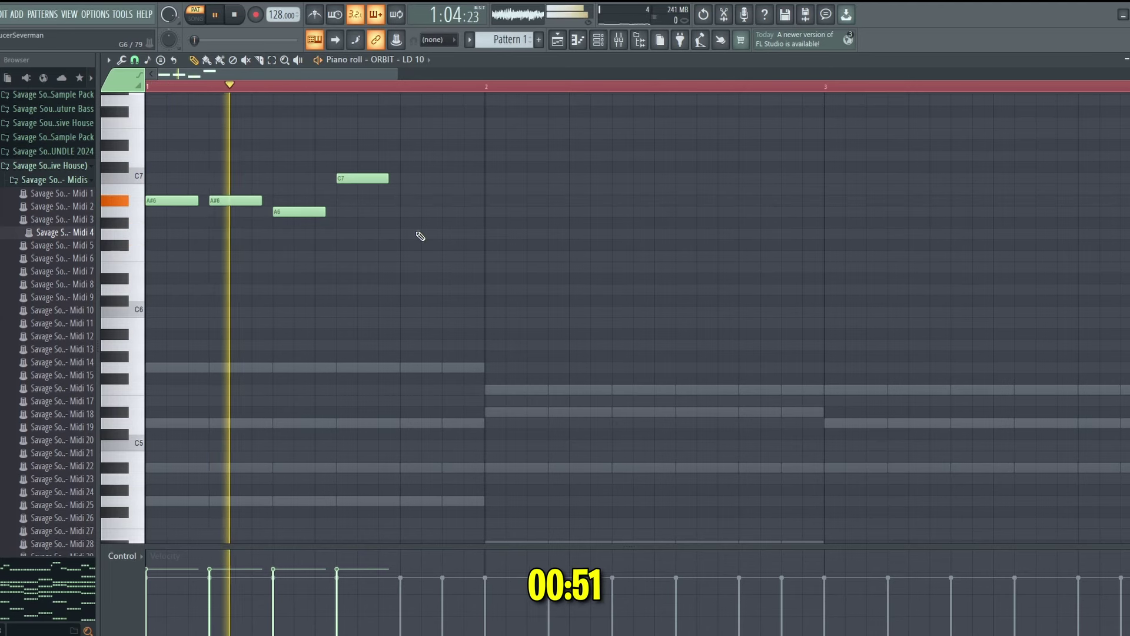
{"action": "key", "text": "space"}
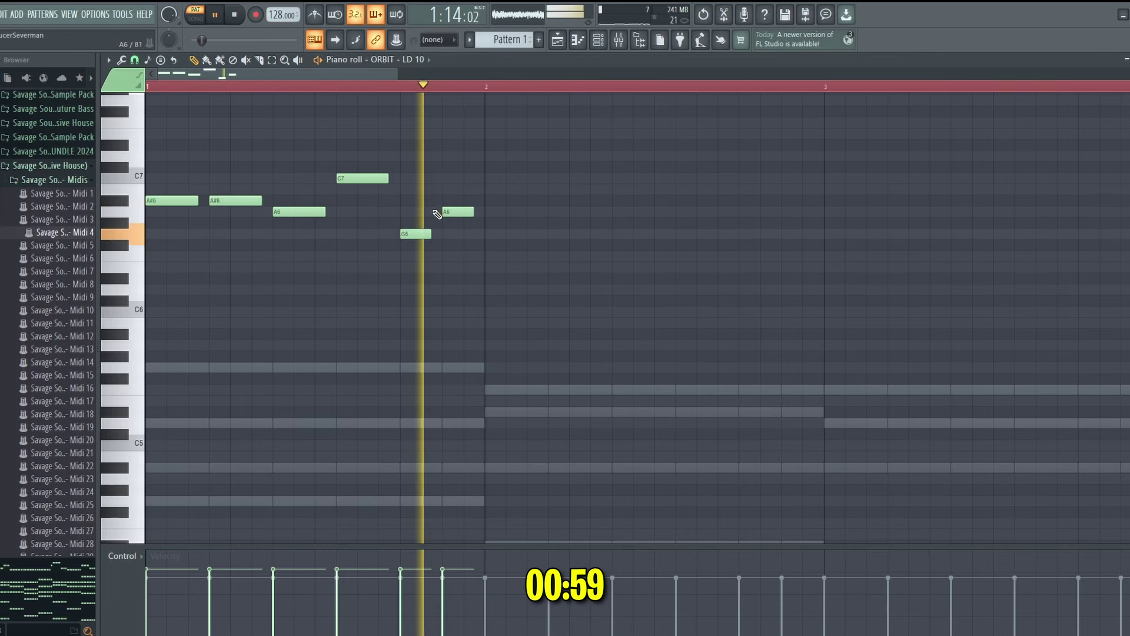
{"action": "key", "text": "space"}
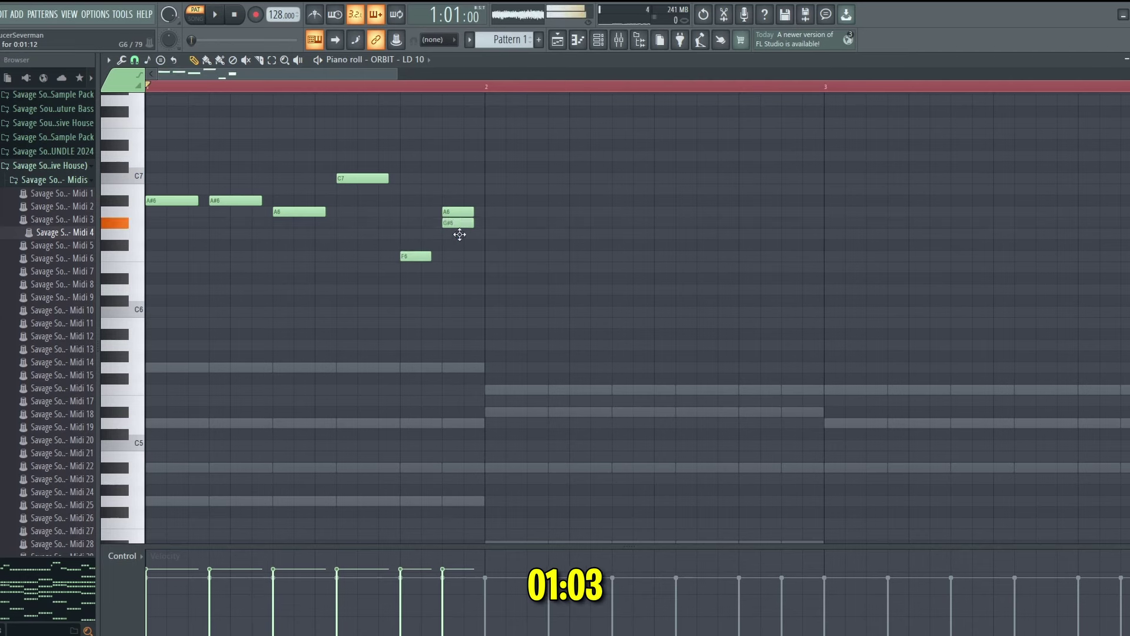
{"action": "right_click", "coordinate": [457, 217]}
{"action": "key", "text": "space"}
Step: Duplicate the six melody notes of bar 1 into bar 2 and play from there
{"action": "left_click_drag", "start_coordinate": [175, 153], "coordinate": [492, 281]}
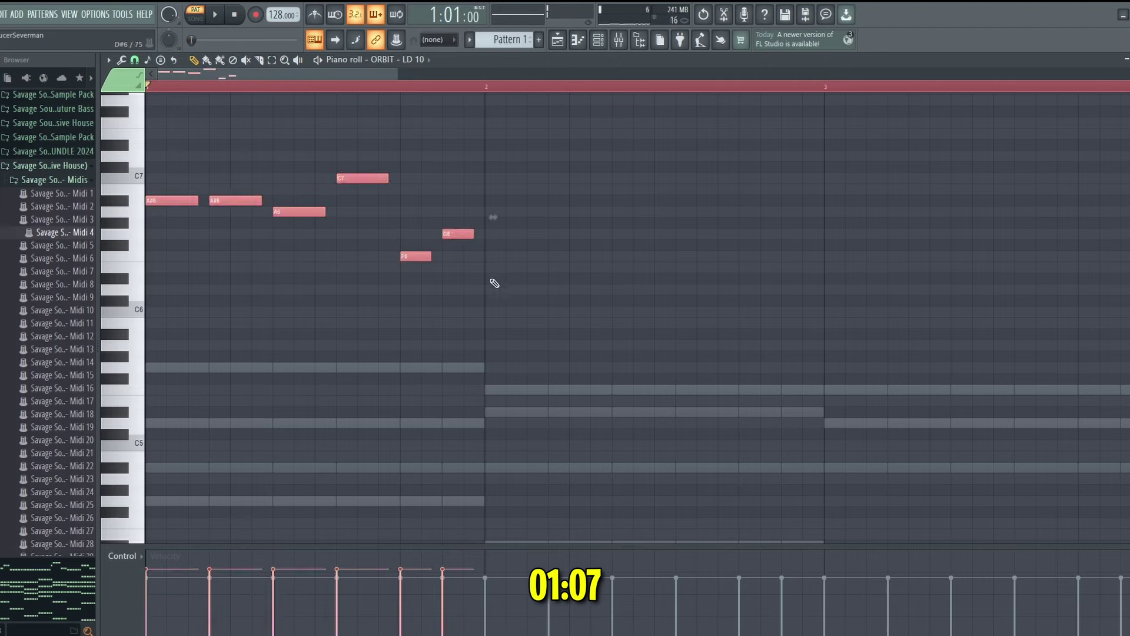
{"action": "left_click", "coordinate": [494, 86]}
{"action": "scroll", "coordinate": [501, 92], "scroll_direction": "down", "scroll_amount": 2}
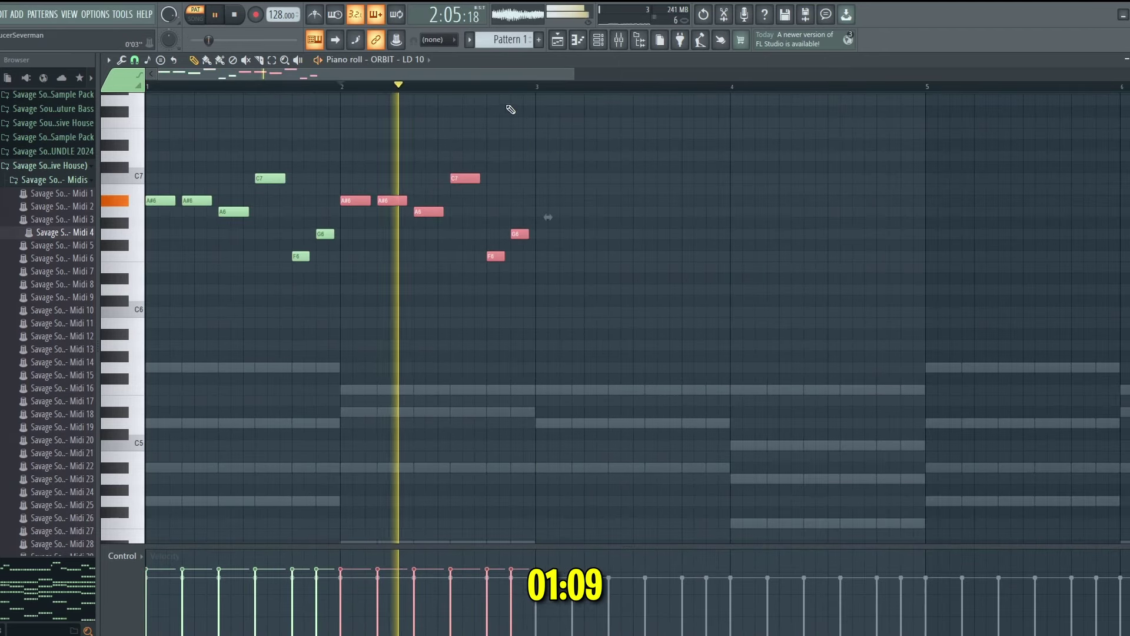
{"action": "left_click", "coordinate": [556, 144], "text": "ctrl"}
Step: Raise the last two short notes of bar 2 to A6 and A#6
{"action": "key", "text": "space"}
{"action": "key", "text": "space"}
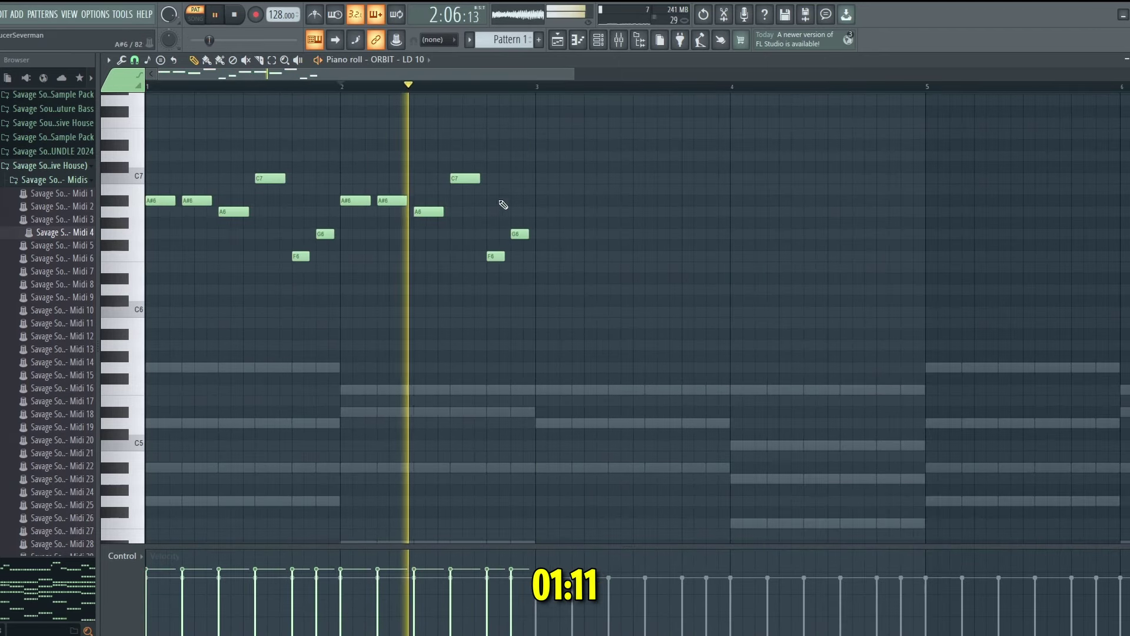
{"action": "key", "text": "space"}
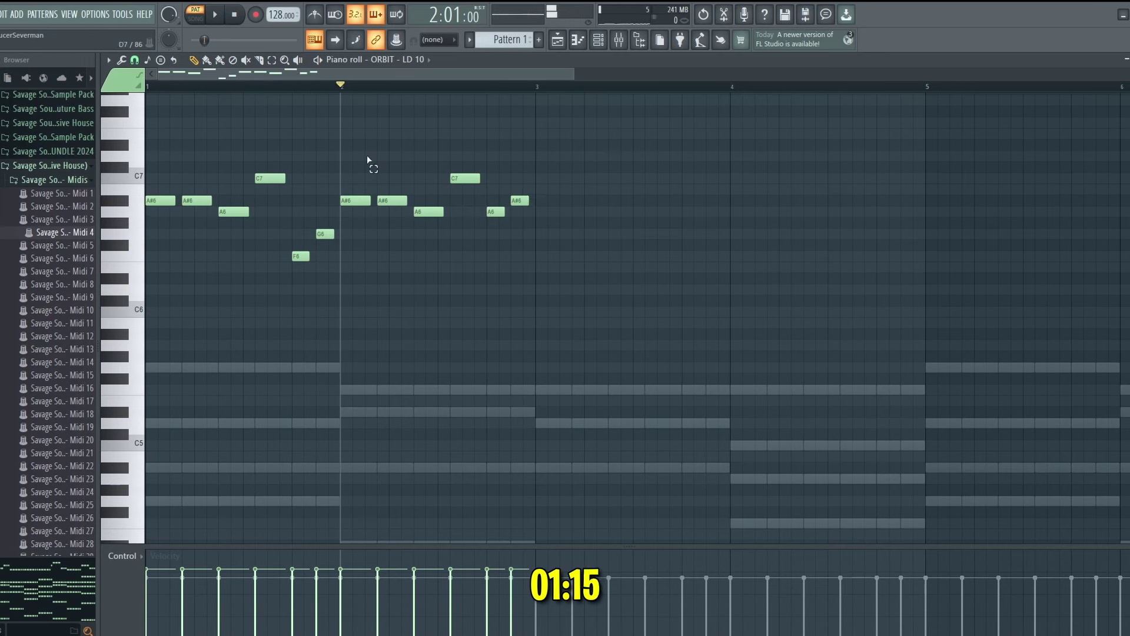
Step: Duplicate the bar 2 melody into bar 3 and play from the start of bar 3
{"action": "left_click_drag", "start_coordinate": [367, 160], "coordinate": [616, 284]}
{"action": "left_click", "coordinate": [538, 87]}
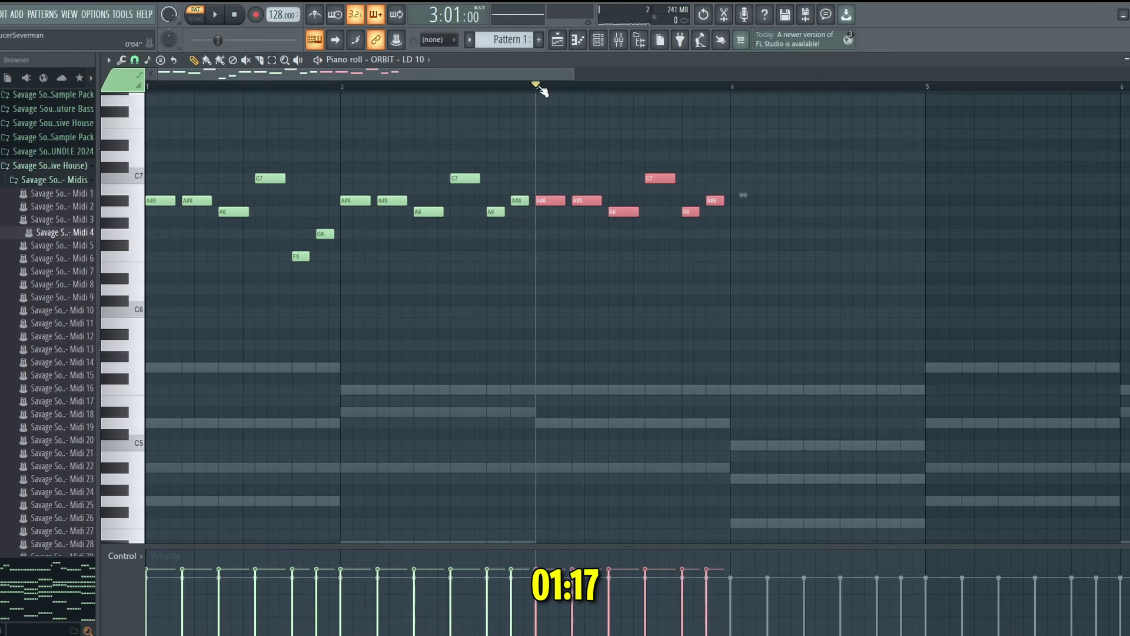
{"action": "key", "text": "ctrl+b"}
{"action": "key", "text": "space"}
Step: Transpose all melody notes of bar 3 up four semitones so the phrase starts on D7, and audition it
{"action": "left_click_drag", "start_coordinate": [549, 201], "coordinate": [552, 152]}
{"action": "key", "text": "space"}
{"action": "key", "text": "space"}
{"action": "key", "text": "space"}
{"action": "key", "text": "space"}
{"action": "left_click", "coordinate": [616, 199]}
{"action": "right_click", "coordinate": [621, 194]}
{"action": "key", "text": "space"}
{"action": "key", "text": "space"}
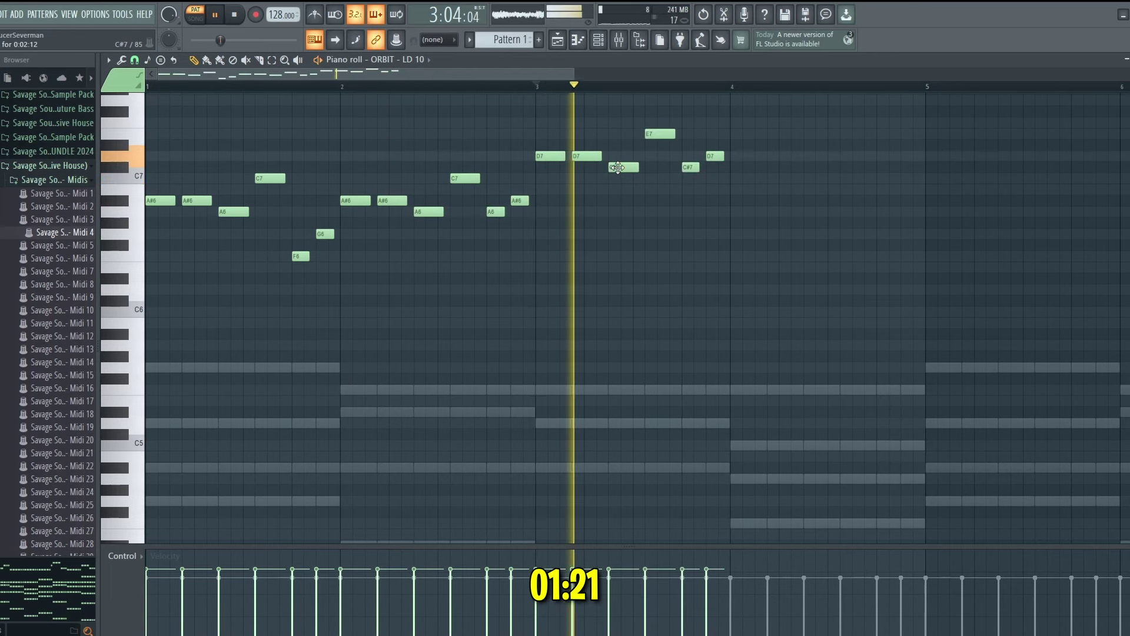
Step: Lower the third and fourth melody notes of bar 3 to A#6
{"action": "key", "text": "space"}
{"action": "key", "text": "space"}
{"action": "mouse_move", "coordinate": [618, 200]}
{"action": "left_mouse_down"}
{"action": "mouse_move", "coordinate": [617, 212]}
{"action": "mouse_move", "coordinate": [618, 201]}
{"action": "left_mouse_up"}
{"action": "key", "text": "space"}
{"action": "left_click_drag", "start_coordinate": [665, 134], "coordinate": [661, 201]}
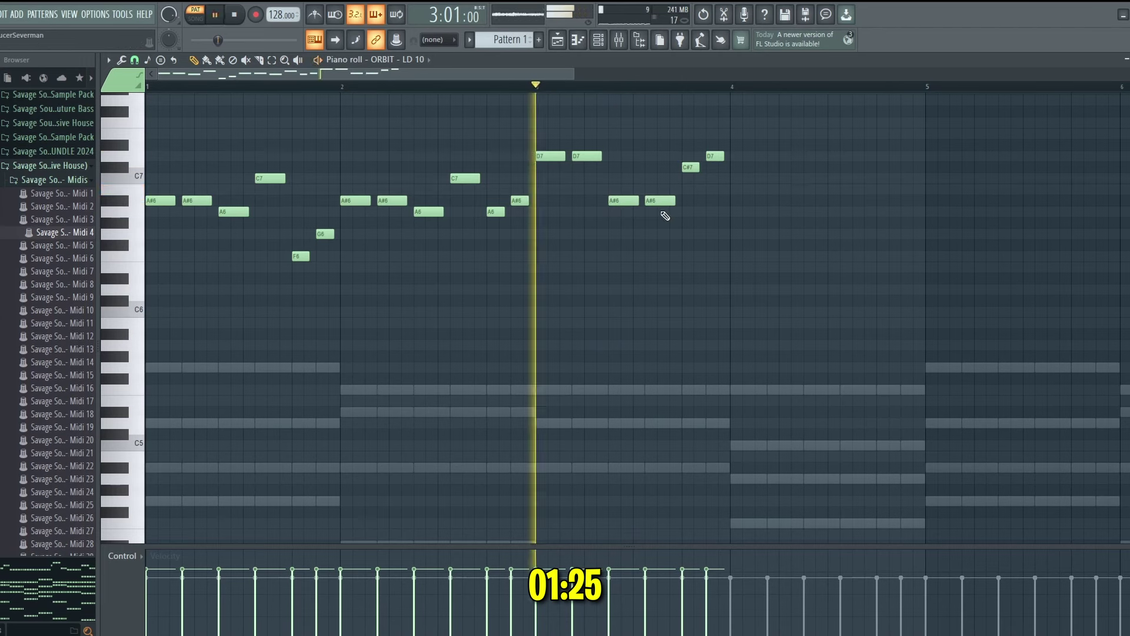
Step: Lower the last two short notes of bar 3 to A#6 and A6, checking them by playback
{"action": "key", "text": "space"}
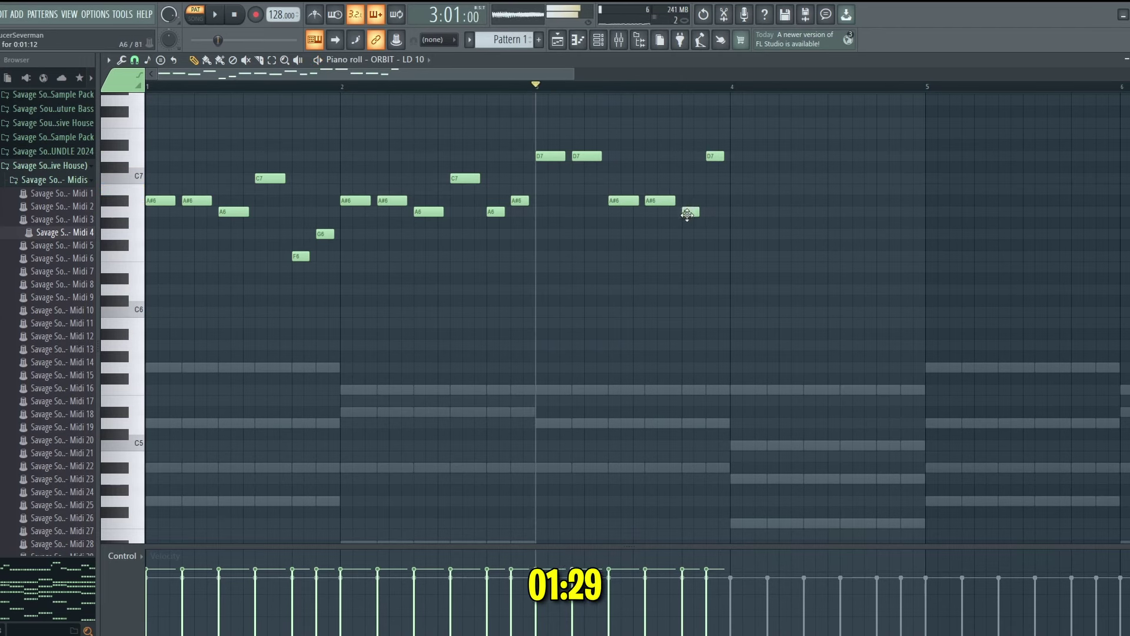
{"action": "key", "text": "space"}
{"action": "left_click_drag", "start_coordinate": [715, 158], "coordinate": [715, 201]}
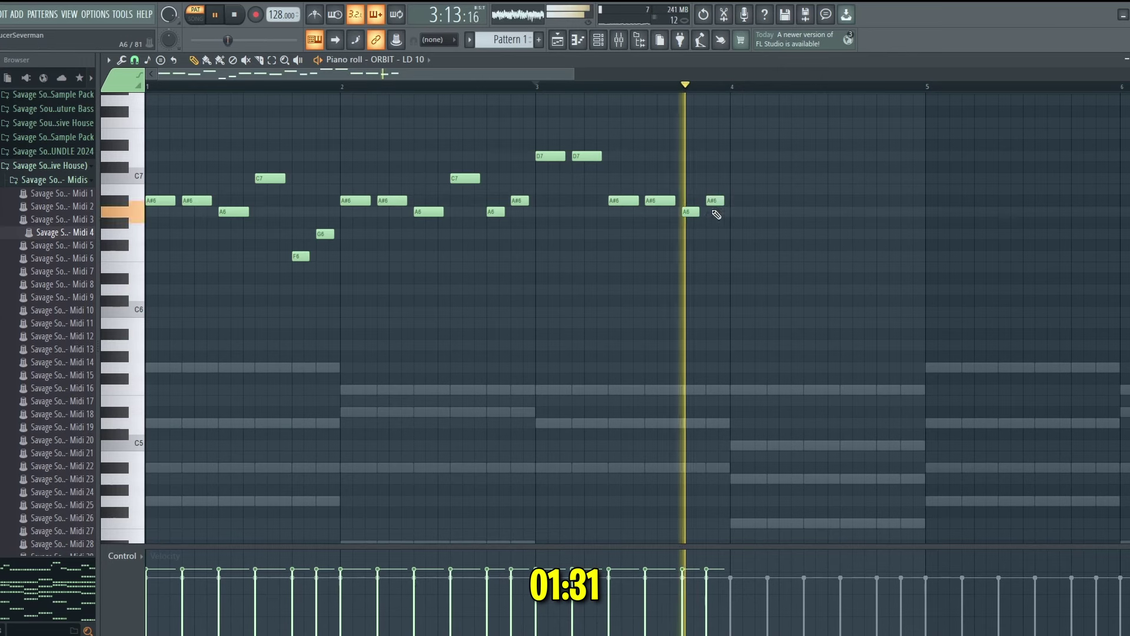
{"action": "key", "text": "space"}
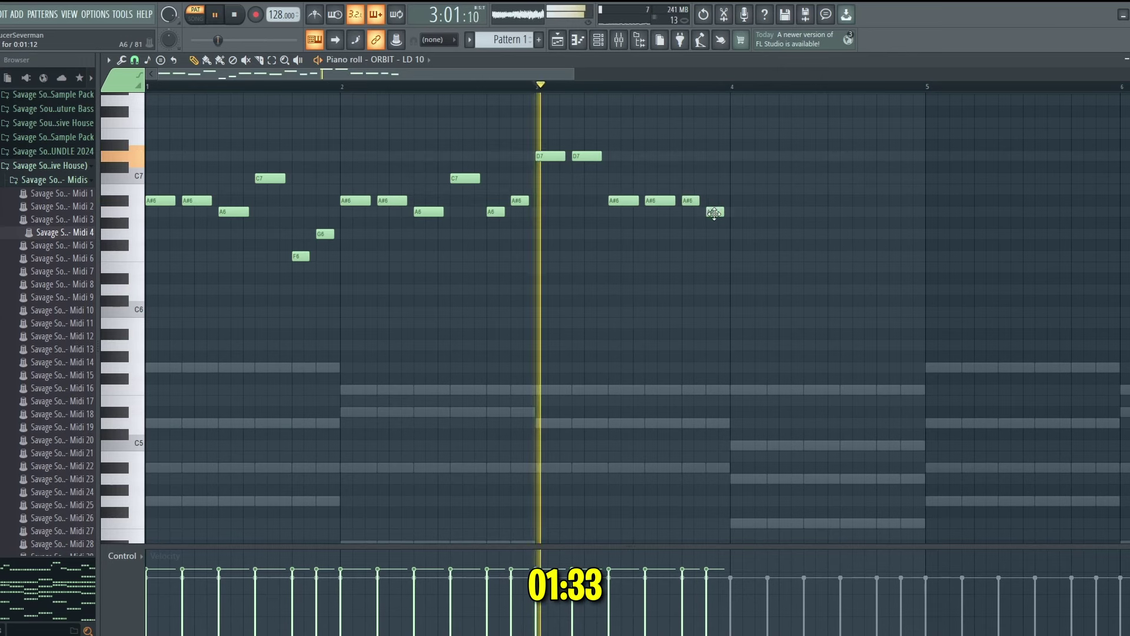
{"action": "key", "text": "space"}
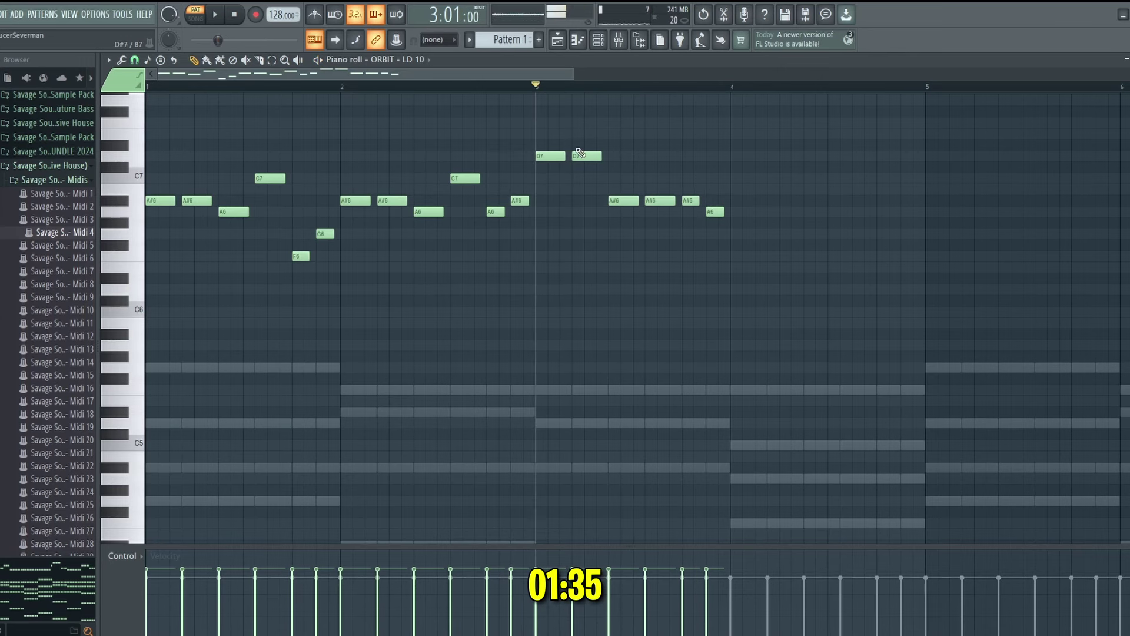
Step: Duplicate the bar 3 melody into bar 4 and set the playback position to bar 4
{"action": "left_click_drag", "start_coordinate": [536, 142], "coordinate": [798, 284], "text": "ctrl"}
{"action": "key", "text": "ctrl+b"}
{"action": "left_click", "coordinate": [732, 87]}
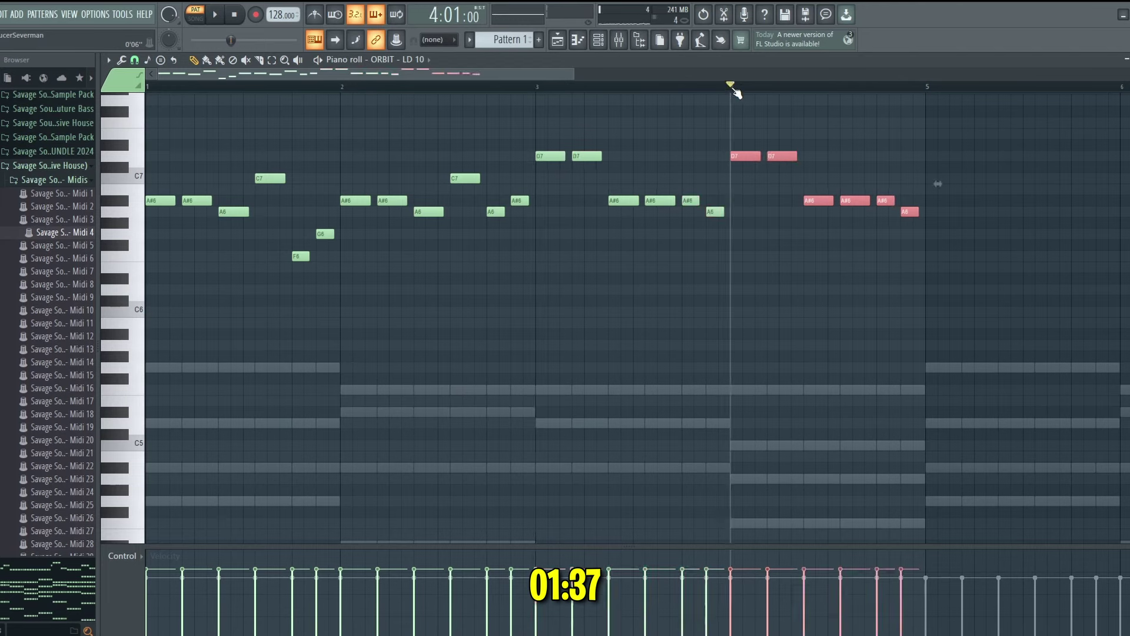
Step: Raise the third and fourth melody notes of bar 4 to C7 and audition the bar
{"action": "key", "text": "space"}
{"action": "key", "text": "space"}
{"action": "key", "text": "space"}
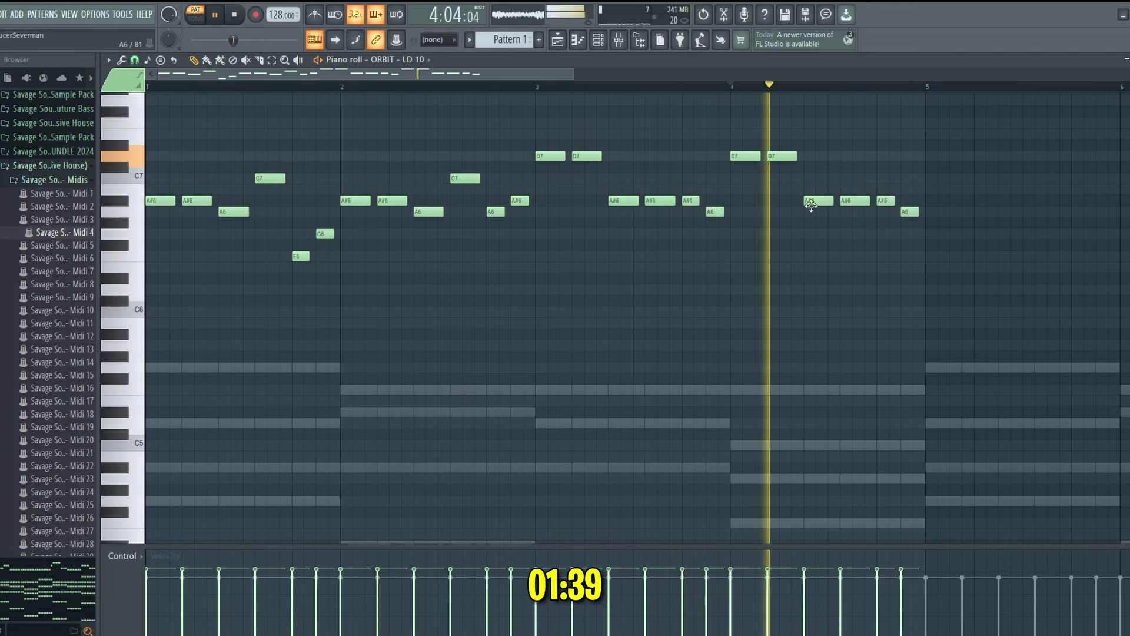
{"action": "key", "text": "space"}
{"action": "left_click_drag", "start_coordinate": [817, 200], "coordinate": [816, 189]}
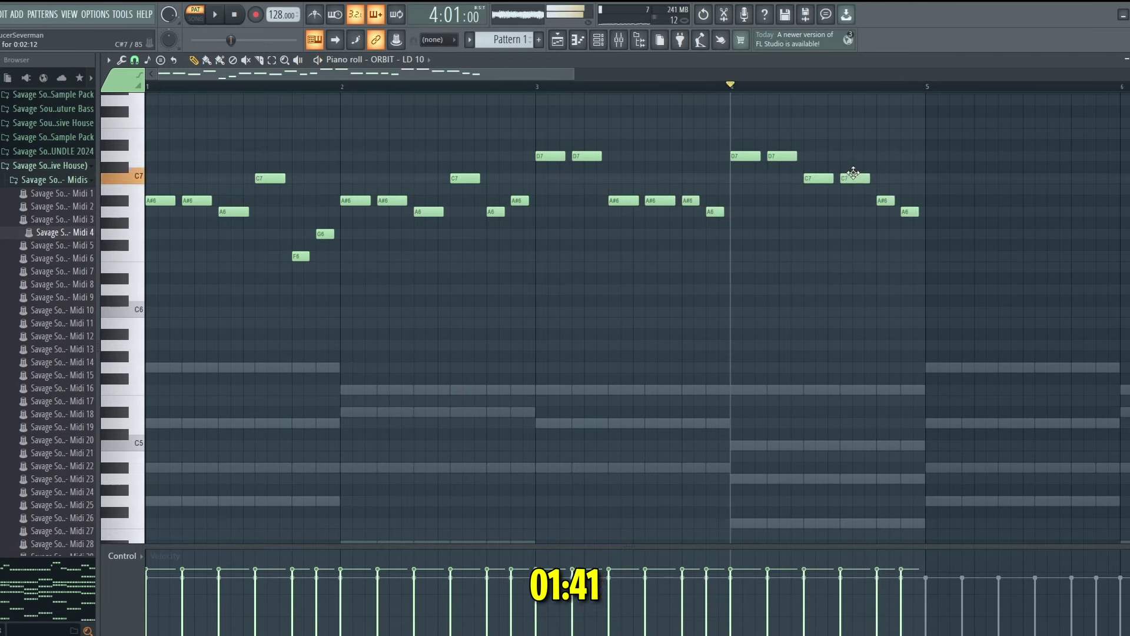
{"action": "key", "text": "space"}
{"action": "key", "text": "space"}
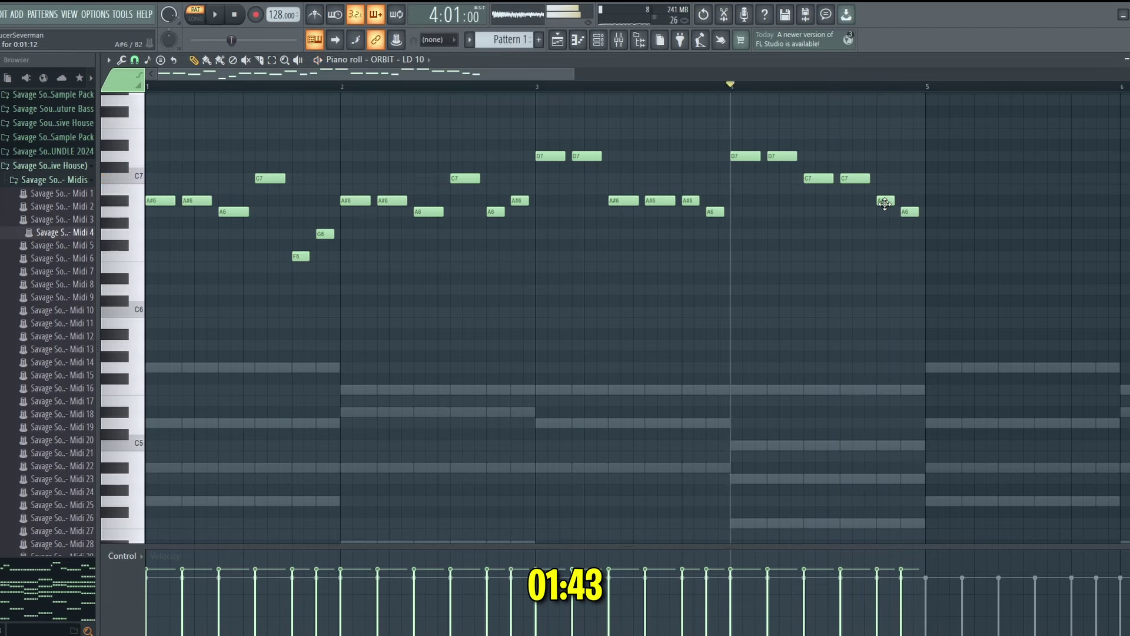
Step: Duplicate the four-bar melody into bars 5 to 8, aligned to bar 5, and change its last two notes to F7 and A#6
{"action": "scroll", "coordinate": [714, 94], "scroll_direction": "down", "scroll_amount": 3}
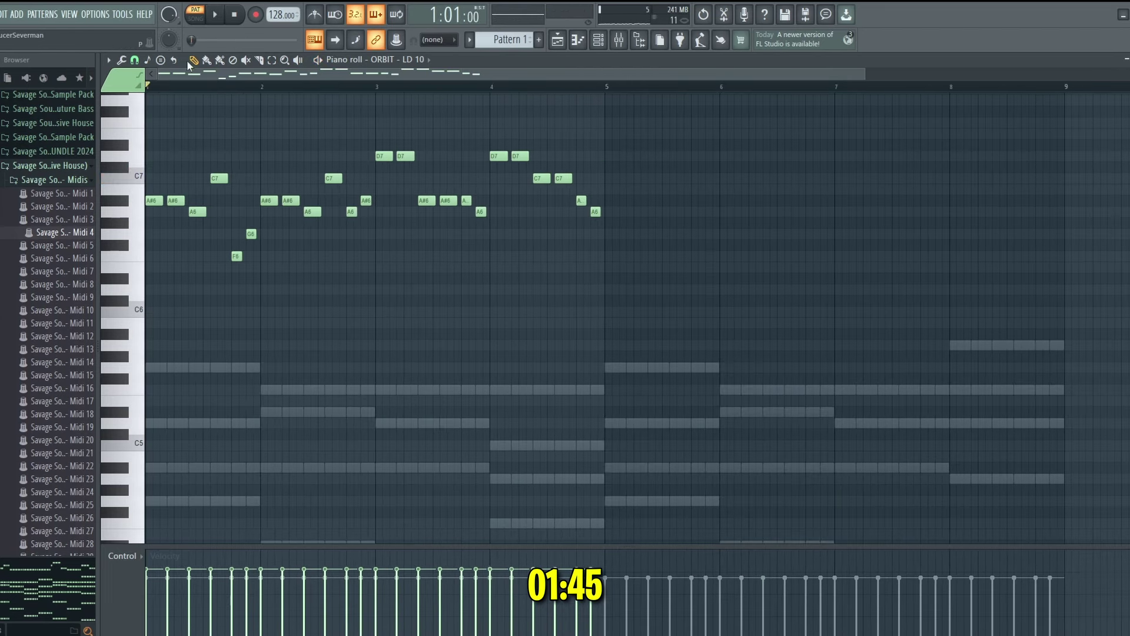
{"action": "left_click_drag", "start_coordinate": [156, 128], "coordinate": [718, 350]}
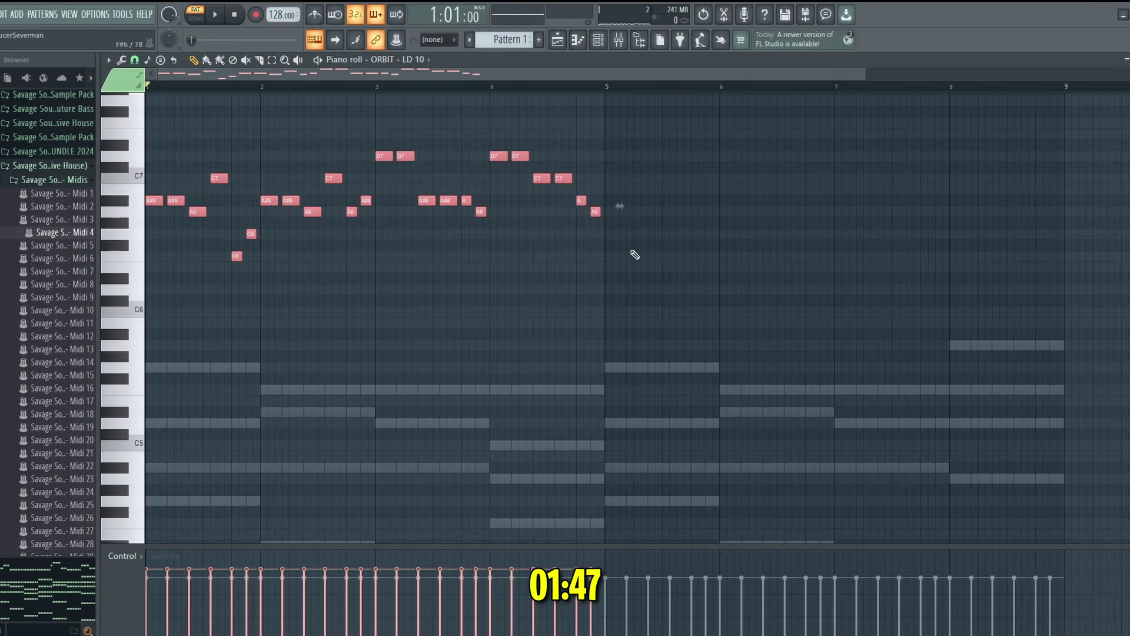
{"action": "key", "text": "ctrl+b"}
{"action": "left_click_drag", "start_coordinate": [610, 202], "coordinate": [723, 211]}
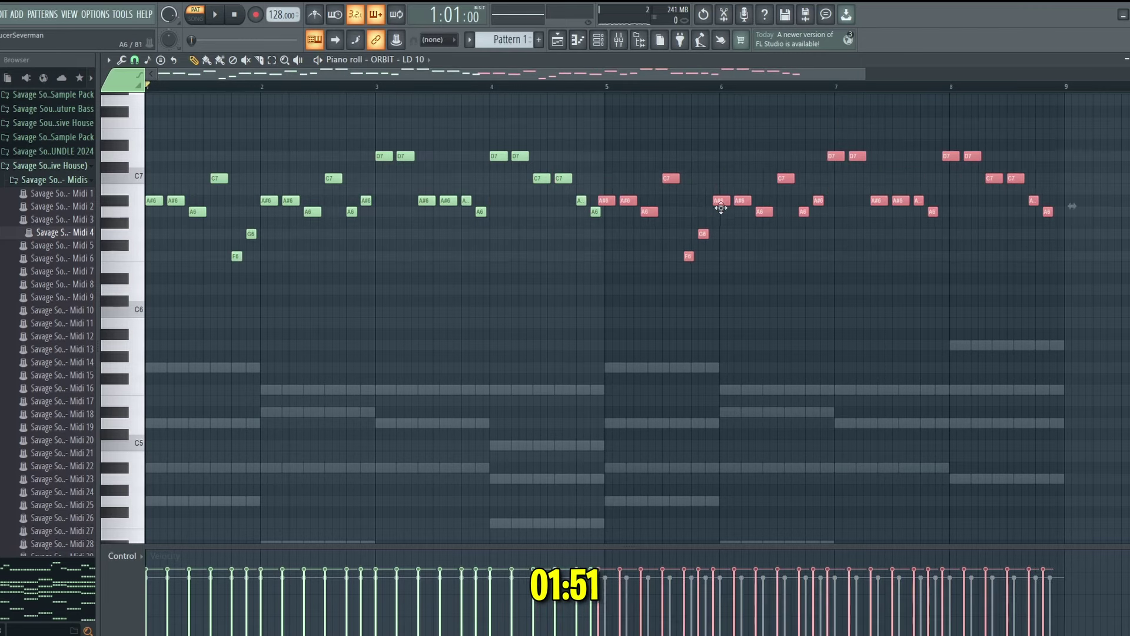
{"action": "left_click", "coordinate": [1051, 179]}
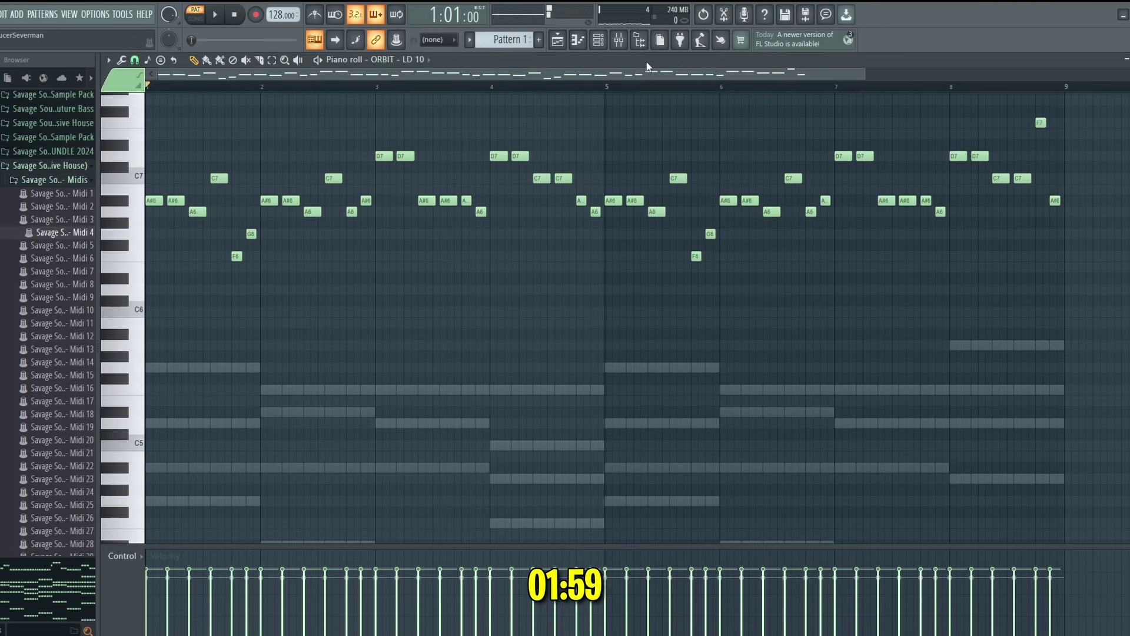
Step: Show the channel rack beside the piano roll and play through the full eight-bar melody
{"action": "left_click", "coordinate": [599, 42]}
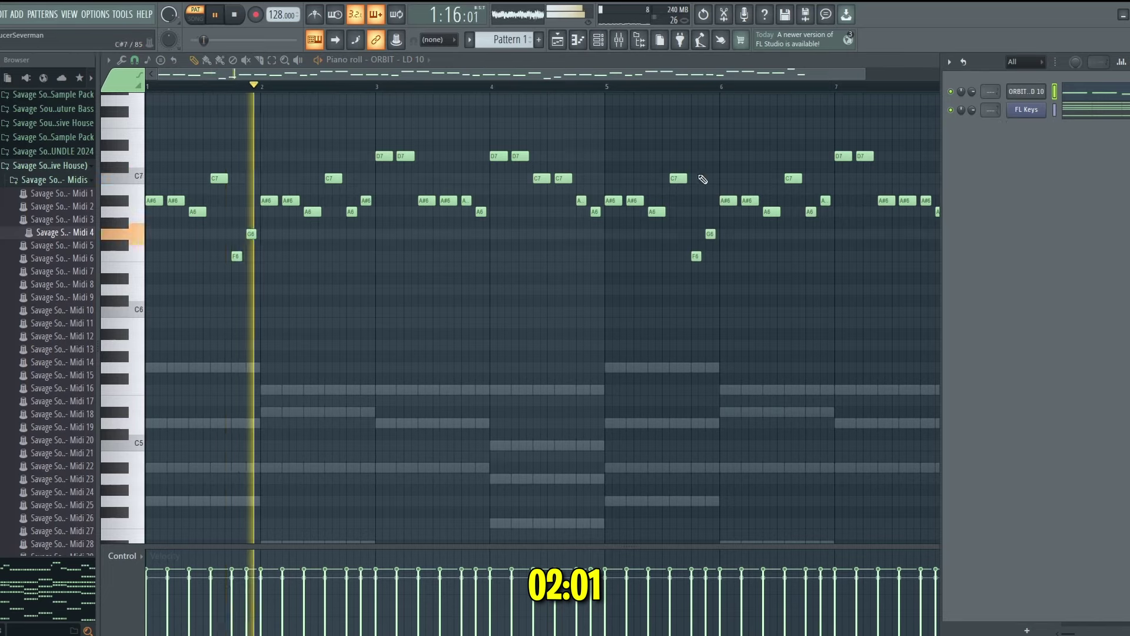
{"action": "scroll", "coordinate": [423, 96], "scroll_direction": "down", "scroll_amount": 2}
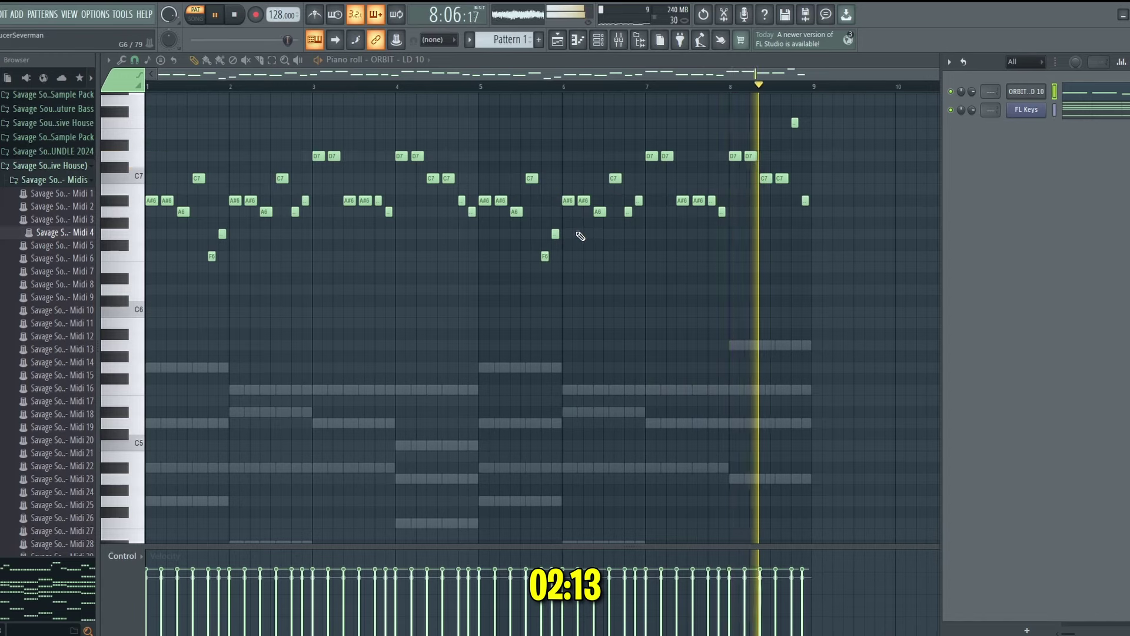
{"action": "key", "text": "space"}
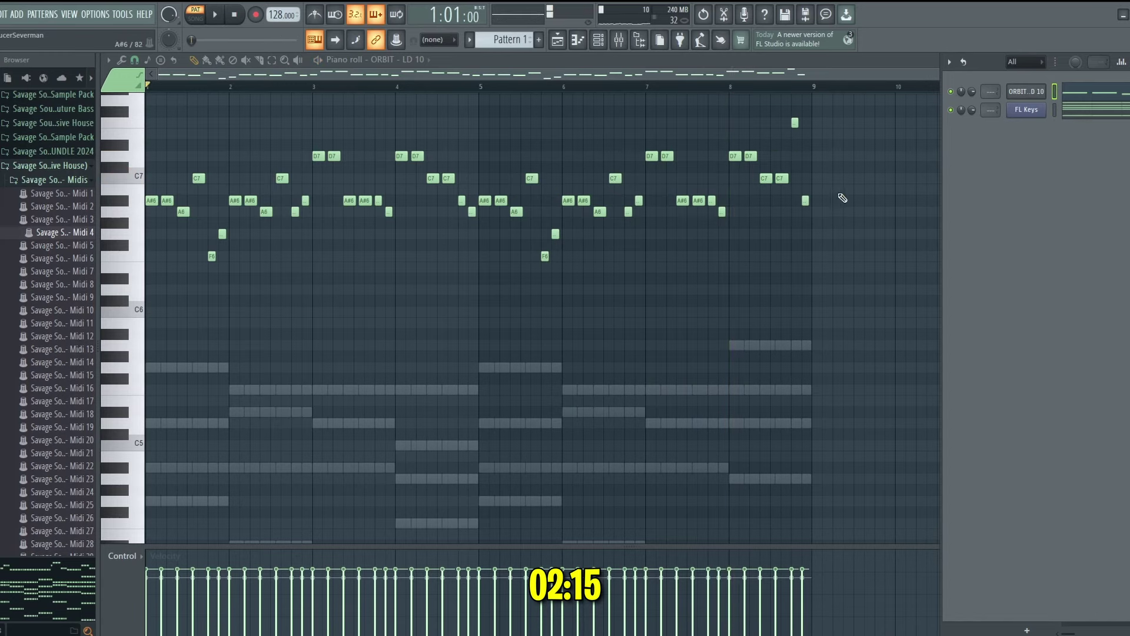
Step: Clone the ORBIT - LD 10 lead channel and cut the chord notes from the FL Keys channel
{"action": "right_click", "coordinate": [1027, 93]}
{"action": "left_click", "coordinate": [959, 207]}
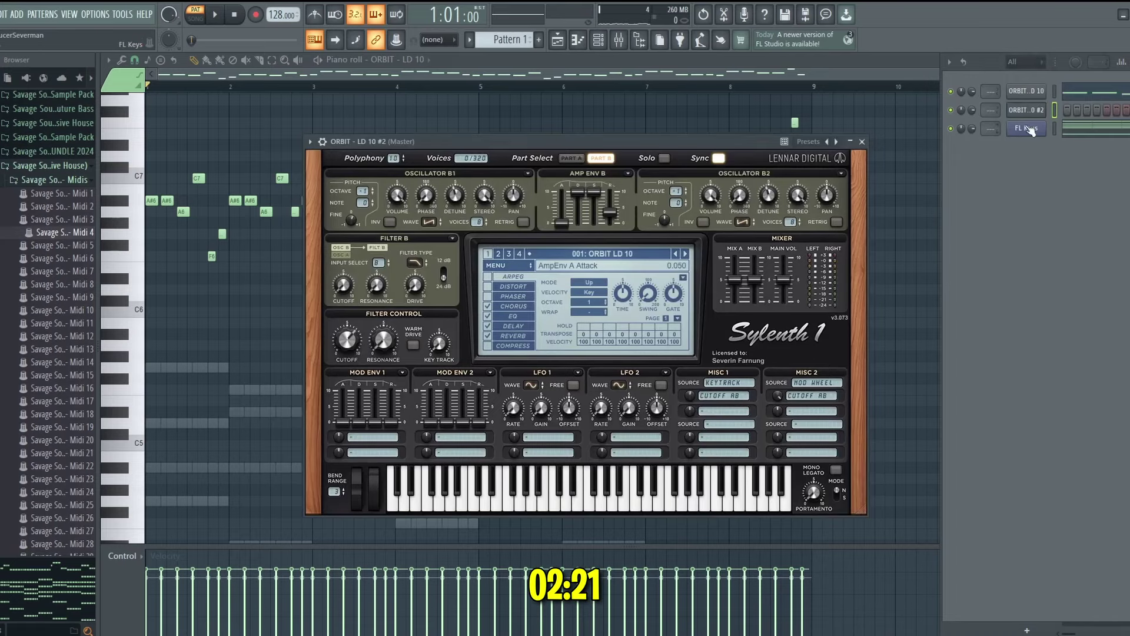
{"action": "right_click", "coordinate": [1029, 130]}
{"action": "left_click", "coordinate": [1044, 128]}
Step: Load the ORBIT - LD 02 preset into the cloned channel, set its volume to 55% and audition the layer
{"action": "key", "text": "KP_Add"}
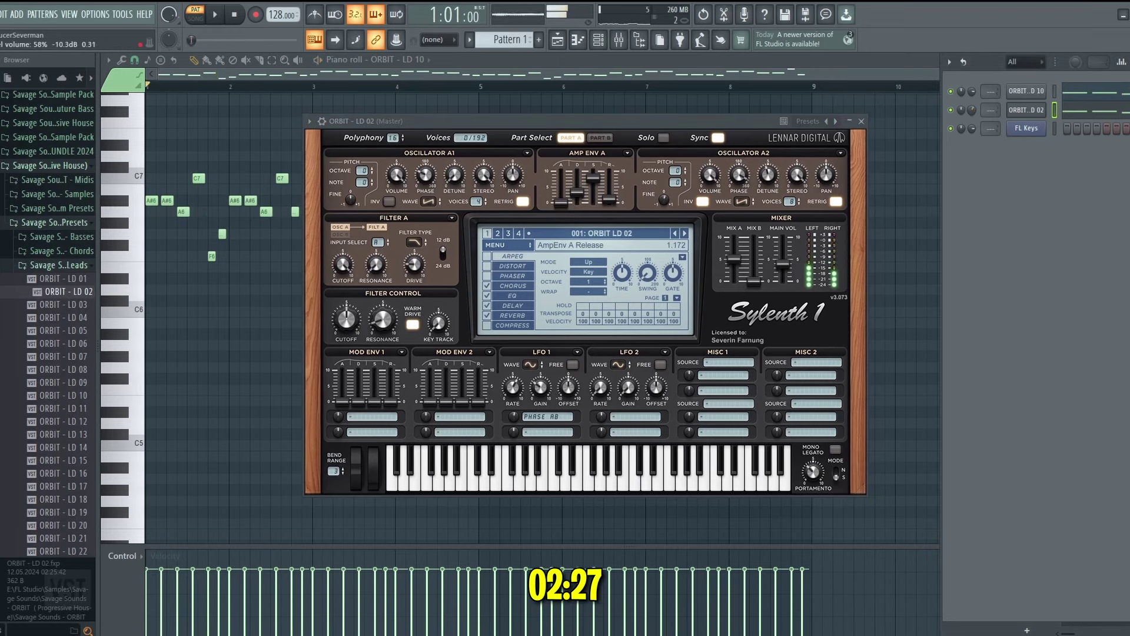
{"action": "key", "text": "space"}
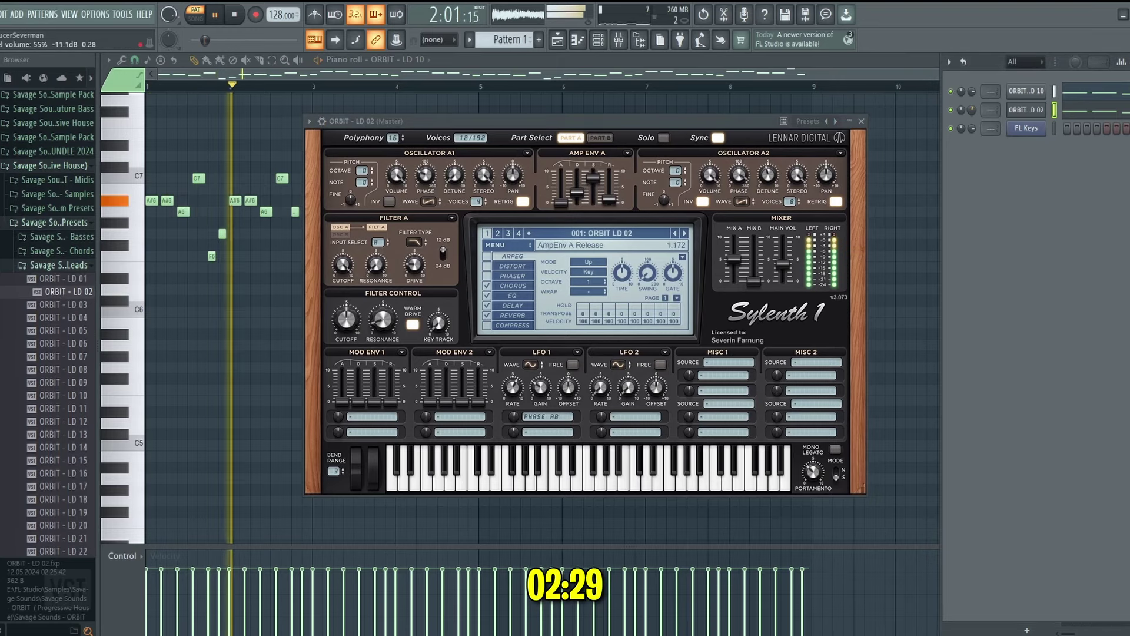
{"action": "key", "text": "space"}
Step: Clone the ORBIT - LD 02 channel and copy its melody notes into the new clone
{"action": "right_click", "coordinate": [1028, 111]}
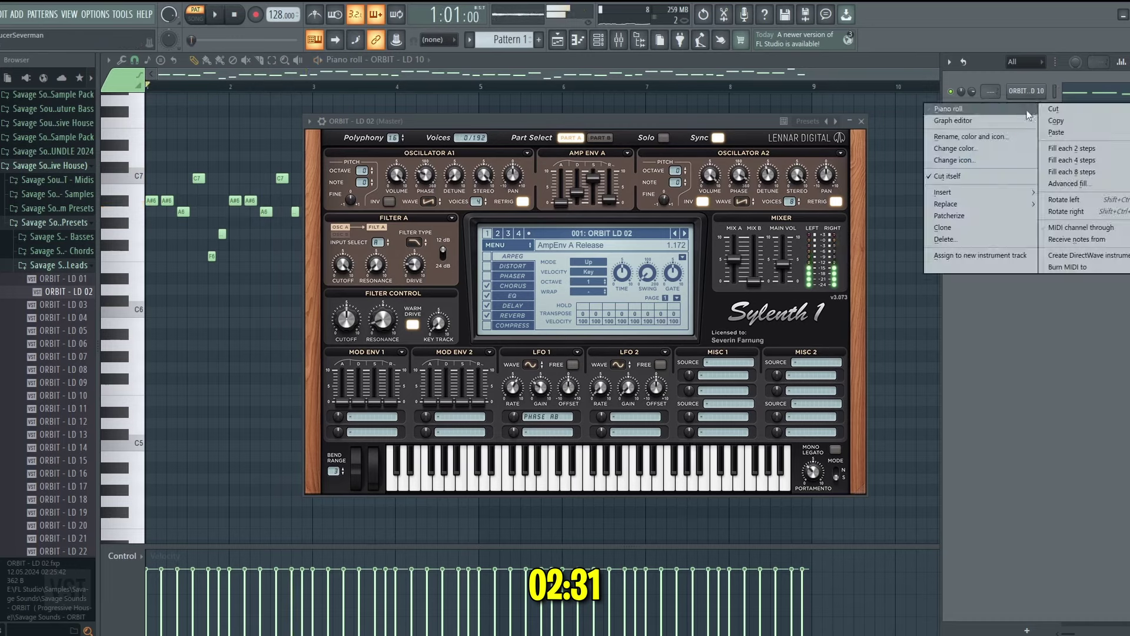
{"action": "left_click", "coordinate": [970, 229]}
{"action": "right_click", "coordinate": [1028, 113]}
{"action": "left_click", "coordinate": [1058, 120]}
{"action": "right_click", "coordinate": [1031, 130]}
{"action": "left_click", "coordinate": [1056, 150]}
Step: Audition several ORBIT lead presets in the new clone during playback, including LD 12 and LD 13, and load ORBIT - LD 09
{"action": "key", "text": "space"}
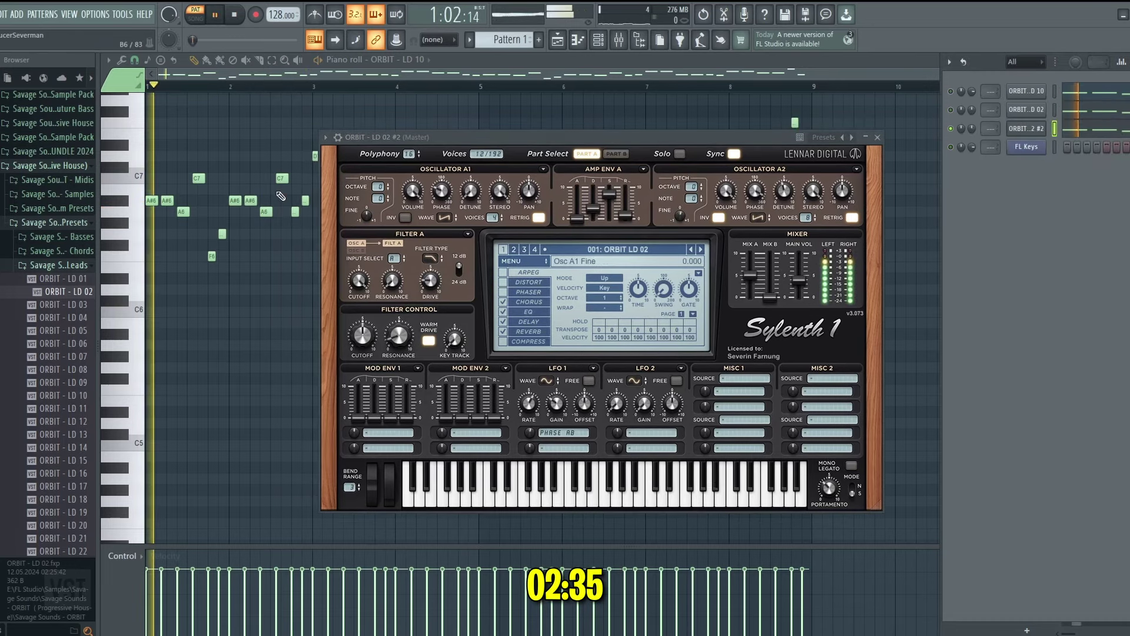
{"action": "left_click_drag", "start_coordinate": [64, 304], "coordinate": [548, 107]}
{"action": "left_click_drag", "start_coordinate": [10, 354], "coordinate": [472, 108]}
{"action": "left_click_drag", "start_coordinate": [20, 382], "coordinate": [522, 121]}
{"action": "left_click_drag", "start_coordinate": [62, 395], "coordinate": [449, 112]}
{"action": "scroll", "coordinate": [62, 353], "scroll_direction": "down", "scroll_amount": 2}
{"action": "left_click_drag", "start_coordinate": [70, 330], "coordinate": [486, 111]}
{"action": "left_click_drag", "start_coordinate": [43, 349], "coordinate": [449, 110]}
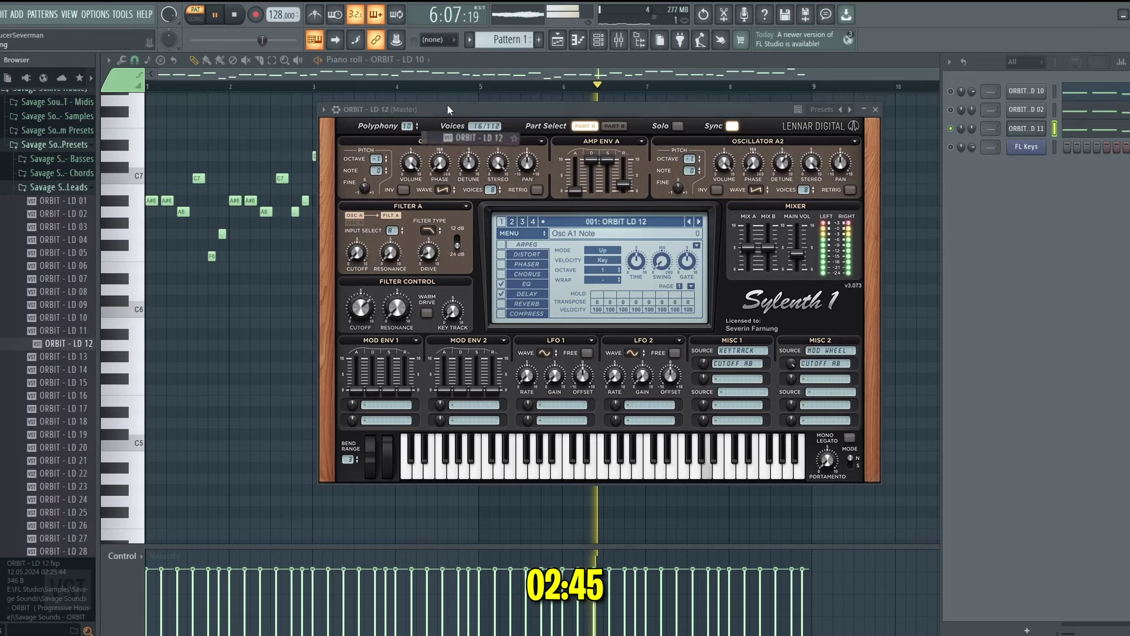
{"action": "left_click_drag", "start_coordinate": [64, 362], "coordinate": [448, 110]}
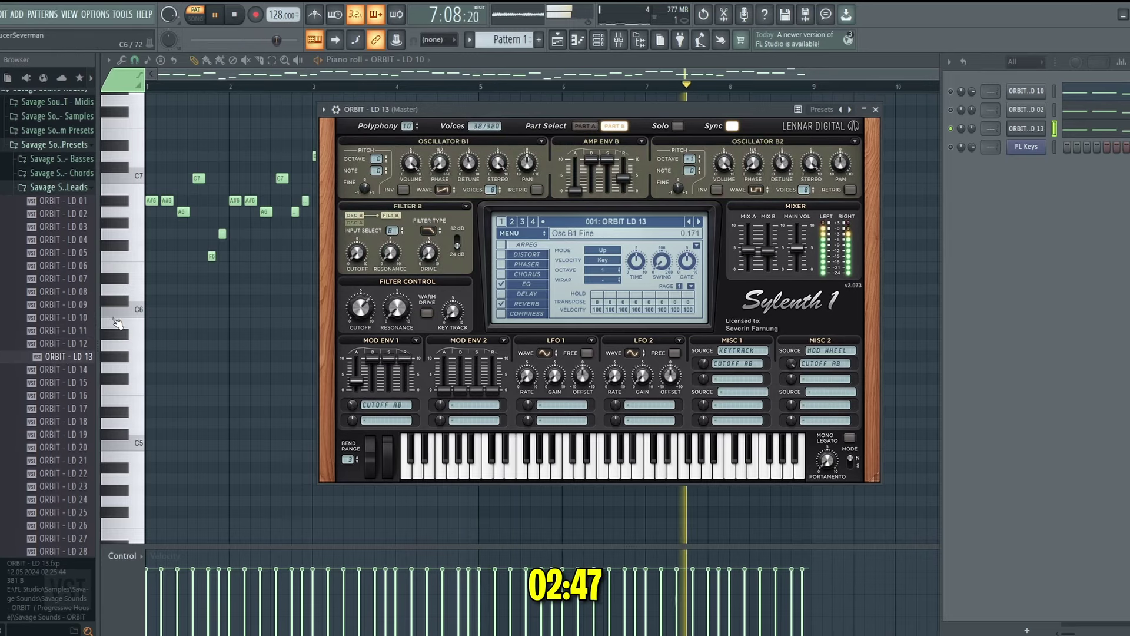
{"action": "left_click_drag", "start_coordinate": [570, 126], "coordinate": [584, 111]}
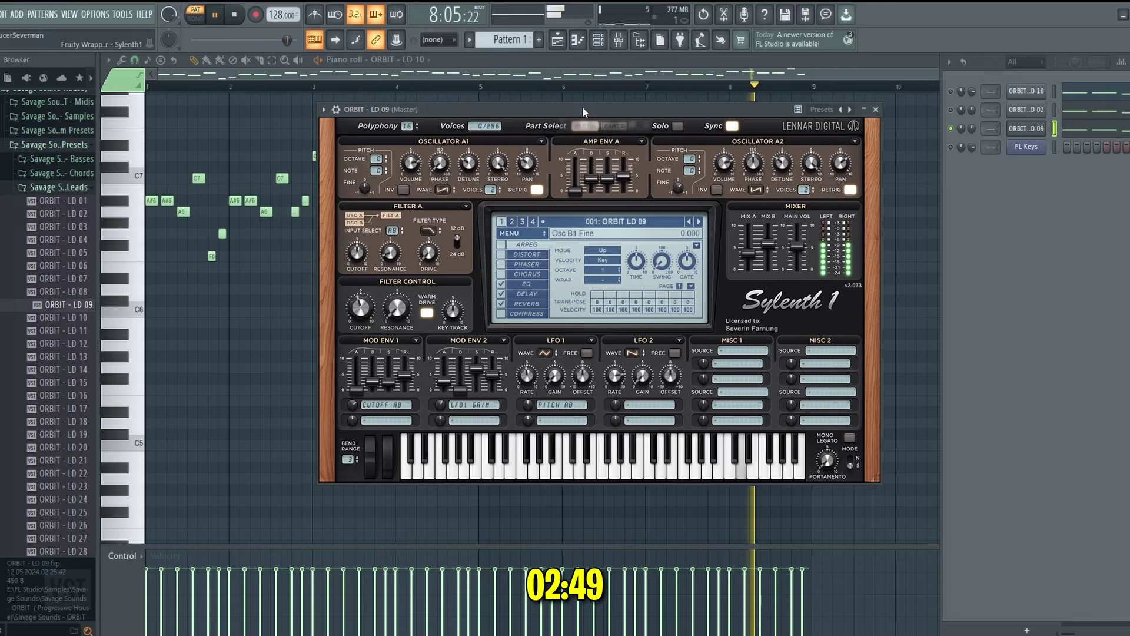
Step: Transpose the ORBIT - LD 09 melody down to two octaves below the original lead and audition it with the other channels
{"action": "left_click", "coordinate": [1110, 131]}
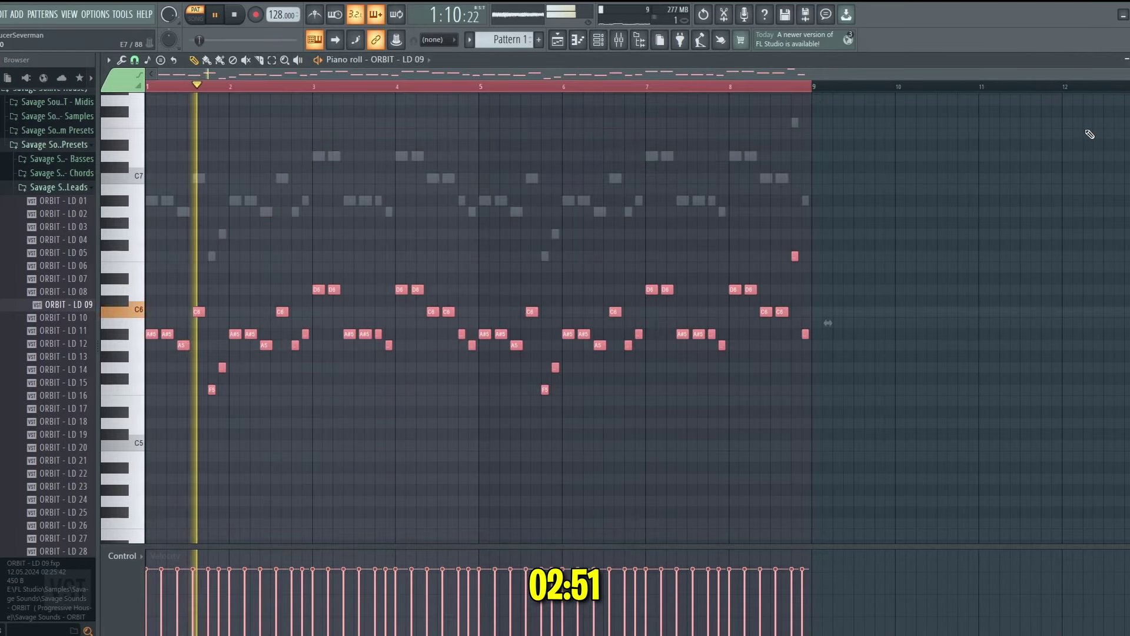
{"action": "key", "text": "ctrl+Down"}
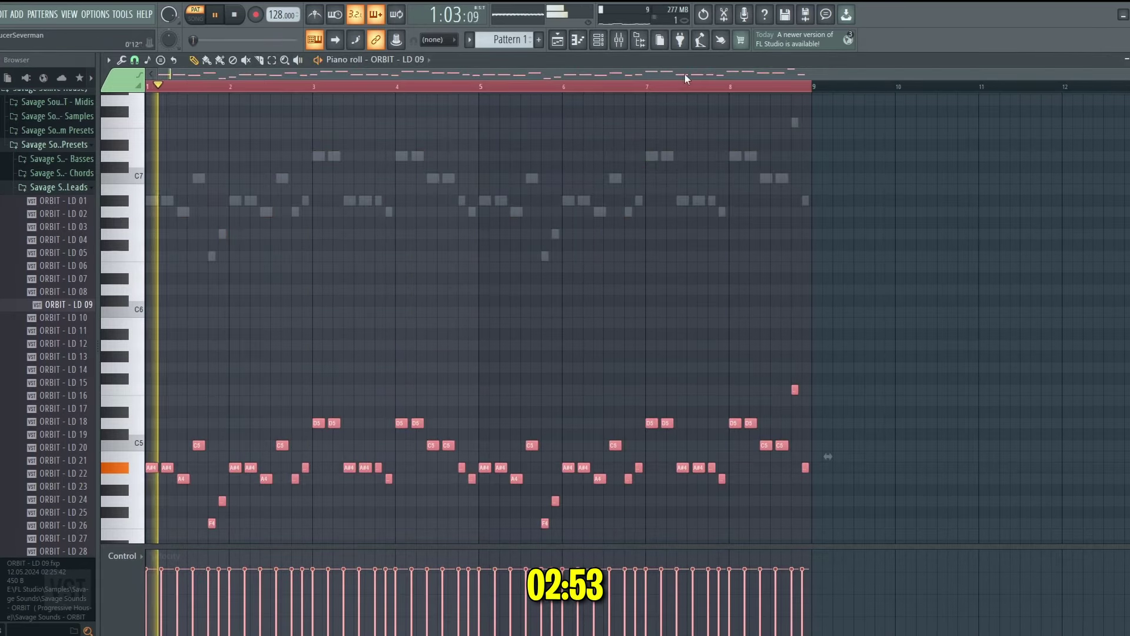
{"action": "left_click", "coordinate": [598, 40]}
{"action": "right_click", "coordinate": [951, 128]}
{"action": "left_click", "coordinate": [951, 147]}
{"action": "key", "text": "space"}
{"action": "key", "text": "space"}
Step: Select all notes of the ORBIT - LD 09 melody and transpose them up one octave
{"action": "double_click", "coordinate": [1092, 133]}
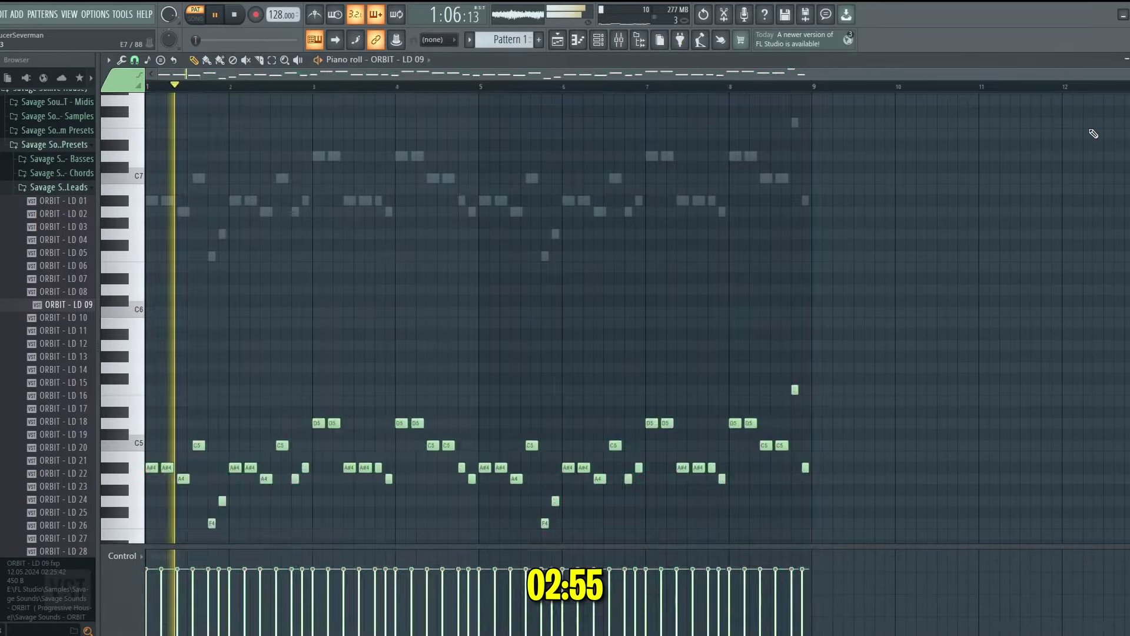
{"action": "key", "text": "ctrl+a"}
{"action": "key", "text": "ctrl+Up"}
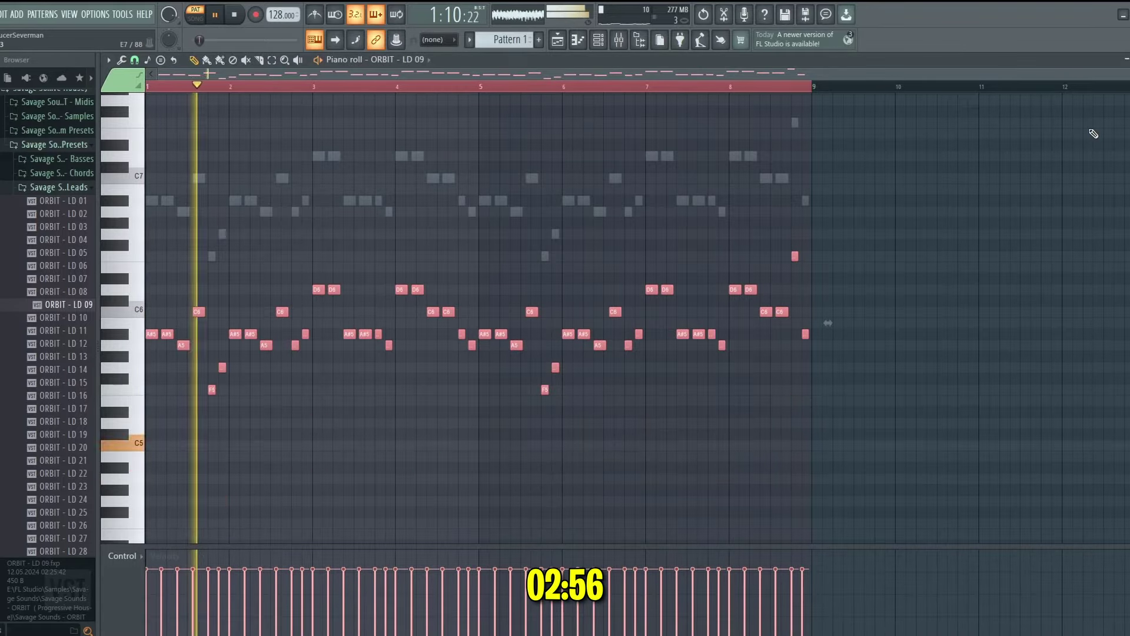
Step: Return to the channel rack, solo the ORBIT - LD 02 layer and set its channel volume to 51%
{"action": "left_click", "coordinate": [599, 41]}
{"action": "right_click", "coordinate": [951, 128]}
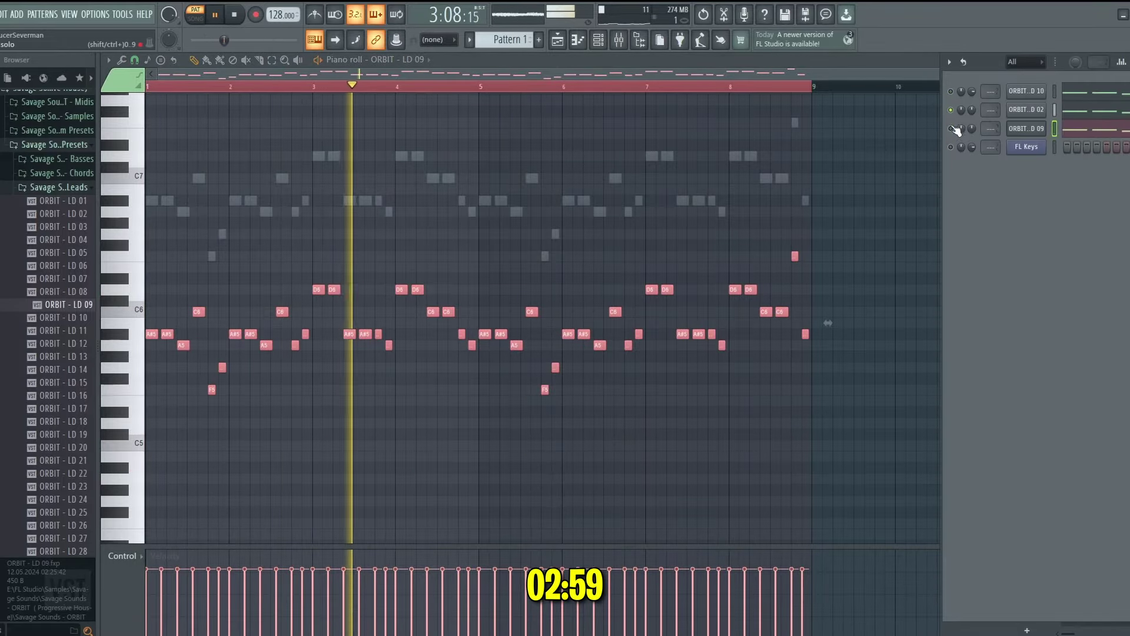
{"action": "right_click", "coordinate": [951, 110]}
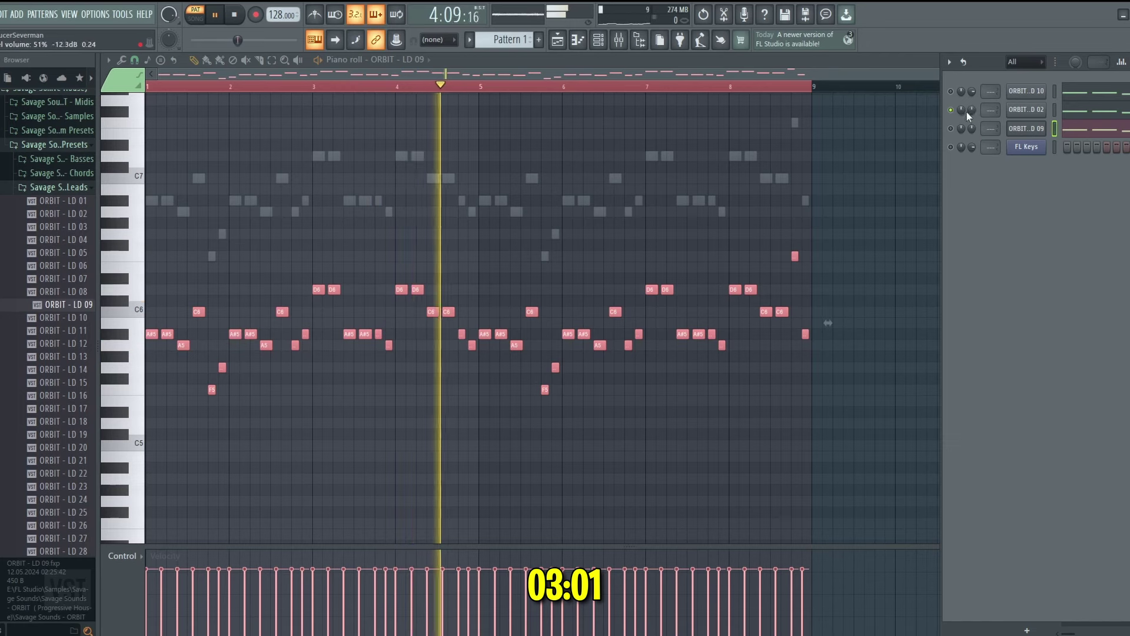
Step: Solo the ORBIT - LD 09 layer, fine-tune its channel volume and play it together with the other leads
{"action": "right_click", "coordinate": [951, 128]}
{"action": "mouse_move", "coordinate": [971, 129]}
{"action": "left_mouse_down"}
{"action": "mouse_move", "coordinate": [972, 116]}
{"action": "mouse_move", "coordinate": [972, 127]}
{"action": "left_mouse_up"}
{"action": "right_click", "coordinate": [951, 128]}
{"action": "key", "text": "space"}
{"action": "key", "text": "space"}
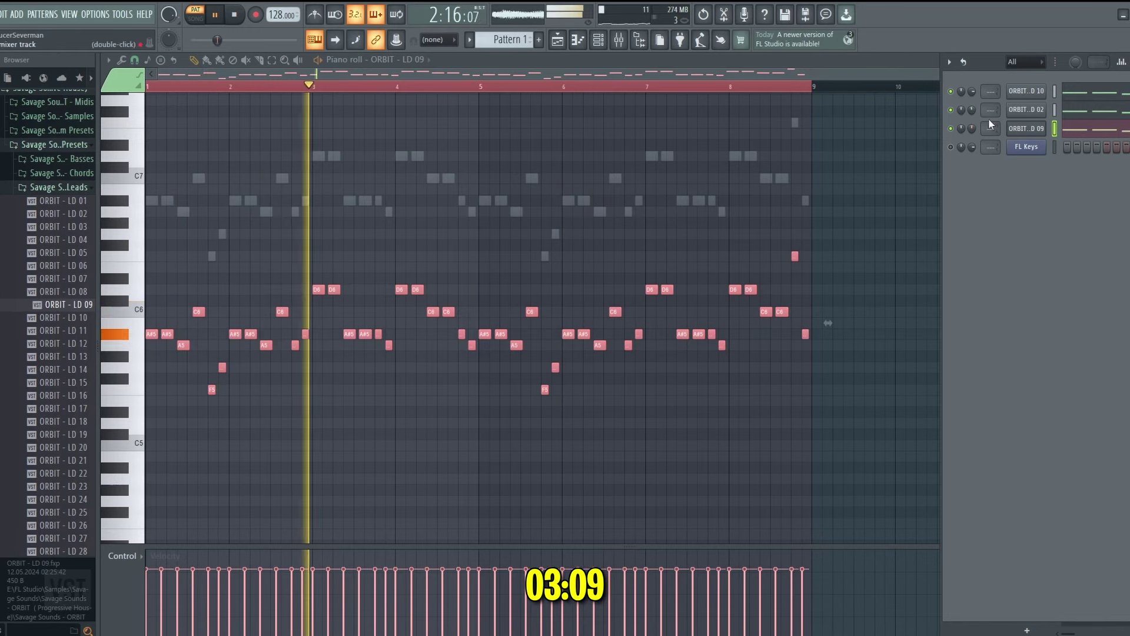
Step: Enable all channels and open the ORBIT - LD 09 synth while auditioning the layered leads
{"action": "right_click", "coordinate": [951, 128]}
{"action": "left_click", "coordinate": [1027, 130]}
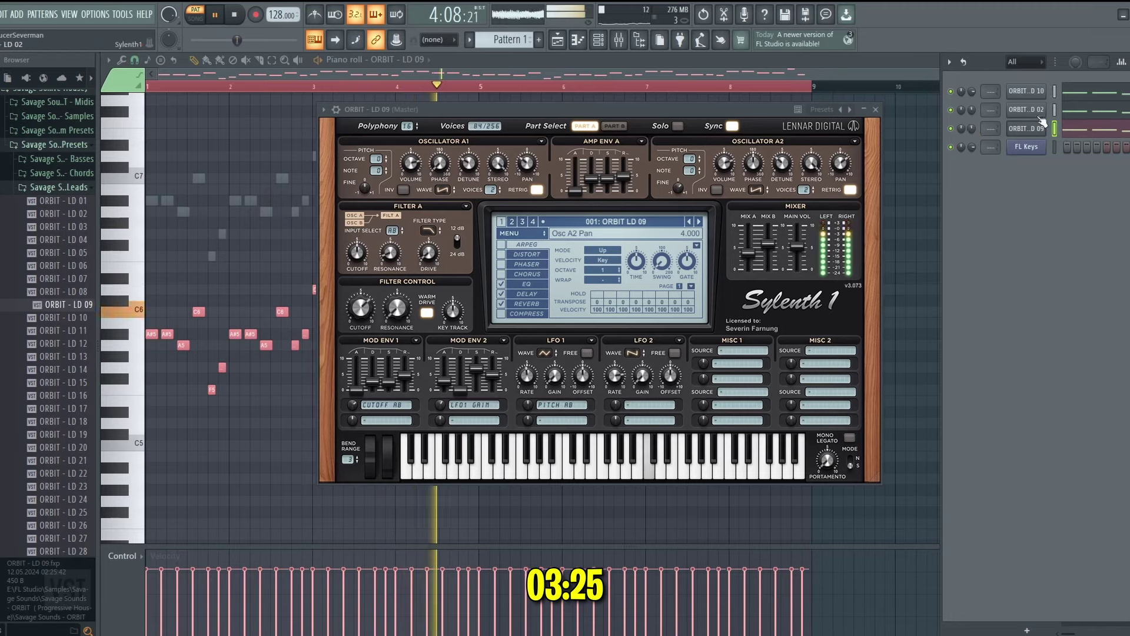
{"action": "key", "text": "space"}
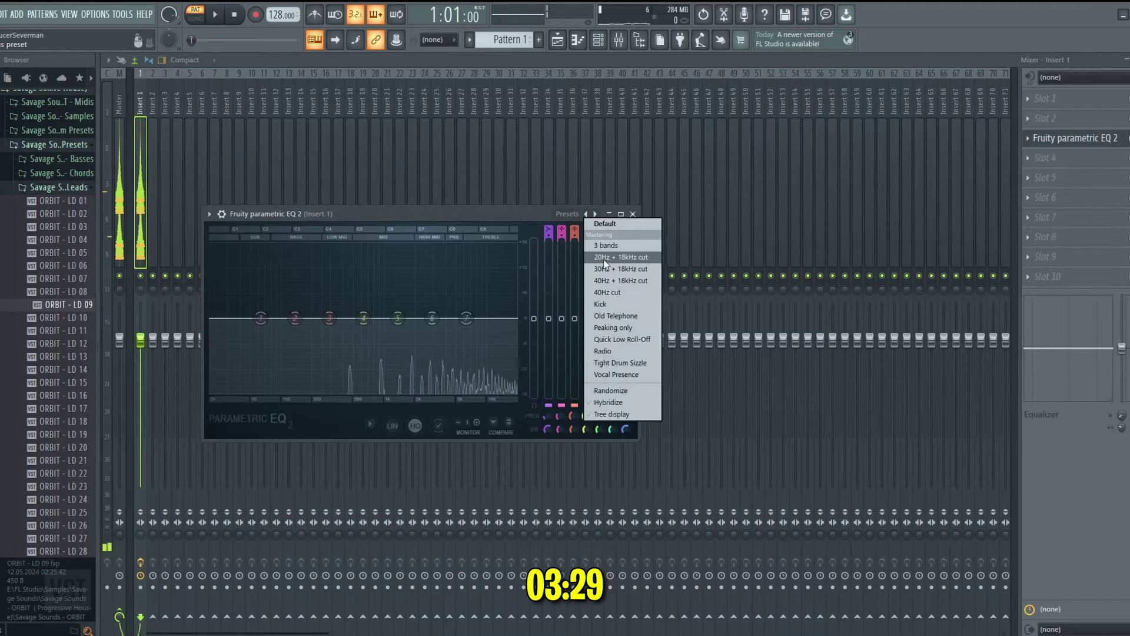
Step: Apply the 20Hz + 18kHz cut preset to Insert 1's Fruity Parametric EQ 2, raise its low-cut frequency and move it to slot 2
{"action": "left_click", "coordinate": [604, 259]}
{"action": "left_click_drag", "start_coordinate": [549, 415], "coordinate": [549, 406]}
{"action": "key", "text": "space"}
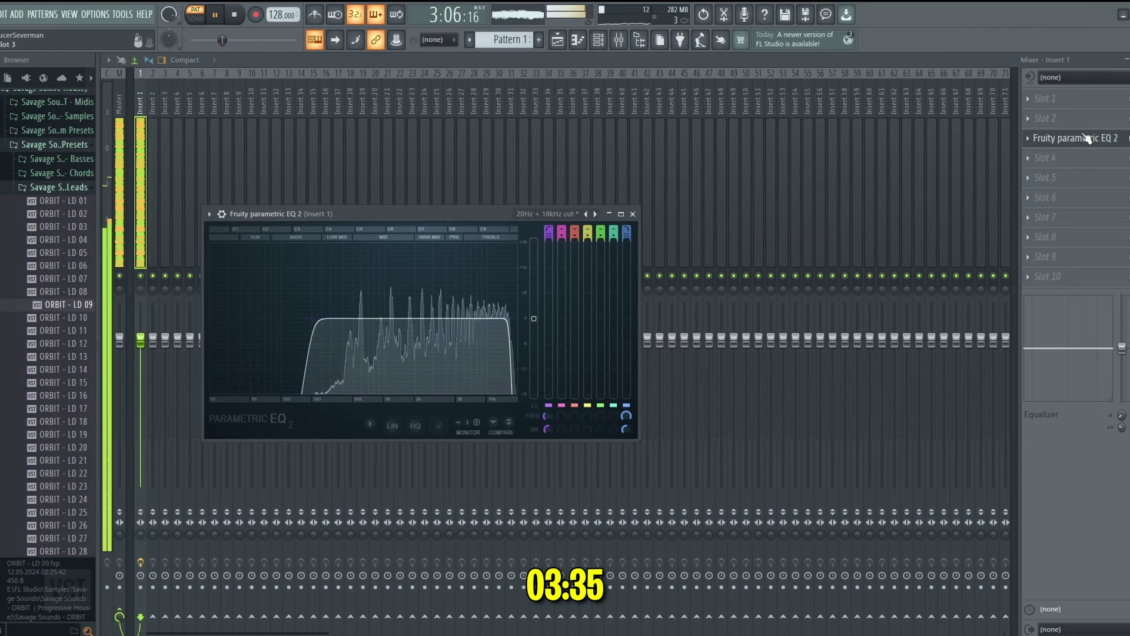
{"action": "left_click_drag", "start_coordinate": [1081, 139], "coordinate": [1083, 119]}
Step: Add a second Fruity Parametric EQ 2 to slot 4 of Insert 1
{"action": "left_click", "coordinate": [1054, 158]}
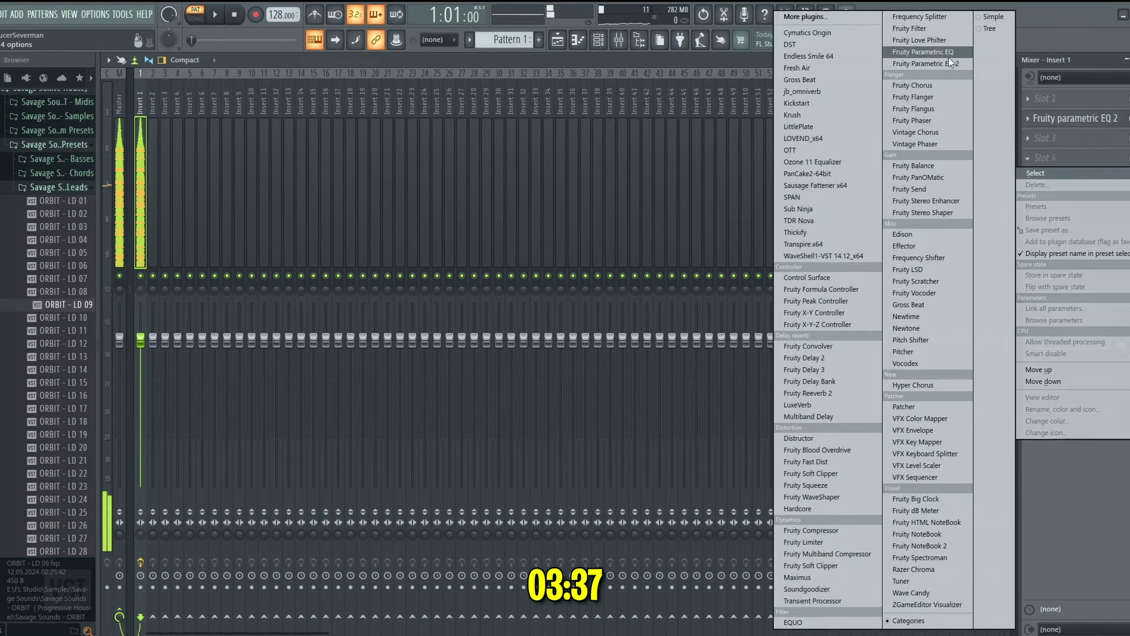
{"action": "left_click", "coordinate": [923, 52]}
{"action": "left_click", "coordinate": [1035, 164]}
{"action": "mouse_move", "coordinate": [1033, 169]}
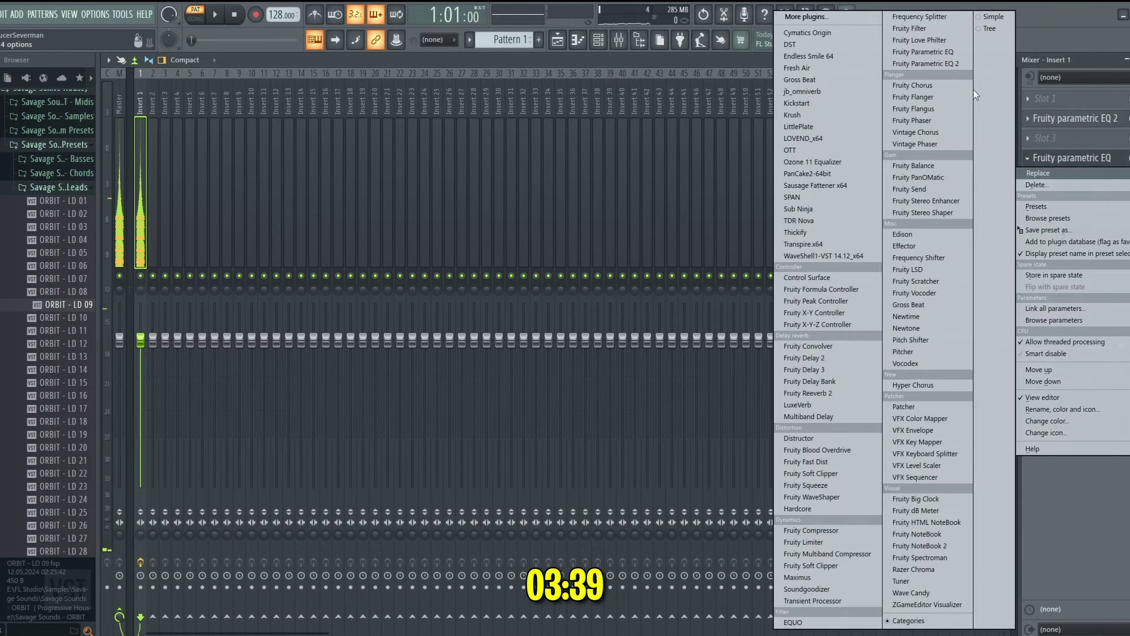
{"action": "left_click", "coordinate": [973, 90]}
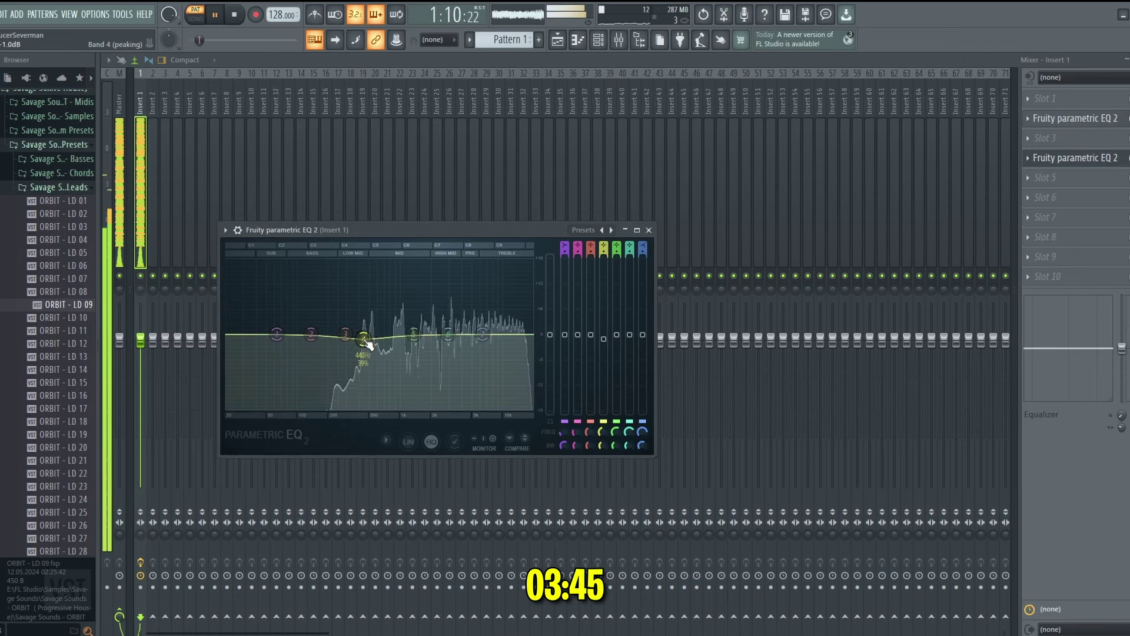
Step: Shape the second EQ with slight low-mid cuts, a narrow high-mid dip and a gentle treble boost, and move it to slot 3
{"action": "left_click_drag", "start_coordinate": [414, 318], "coordinate": [446, 294]}
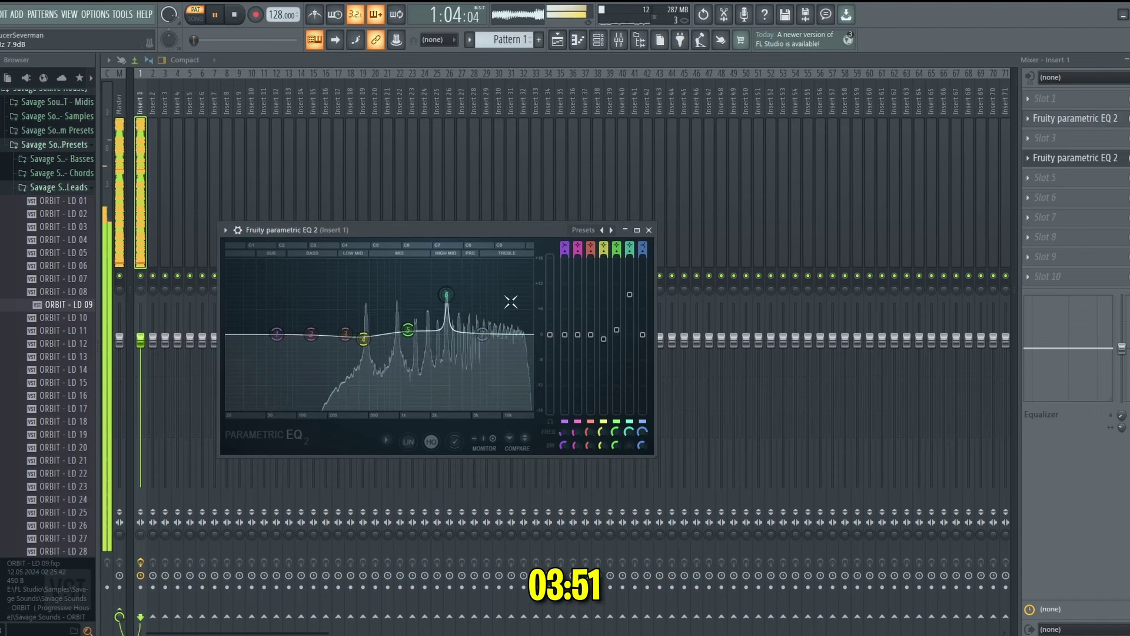
{"action": "left_click_drag", "start_coordinate": [628, 306], "coordinate": [642, 329]}
{"action": "left_click_drag", "start_coordinate": [617, 329], "coordinate": [617, 329]}
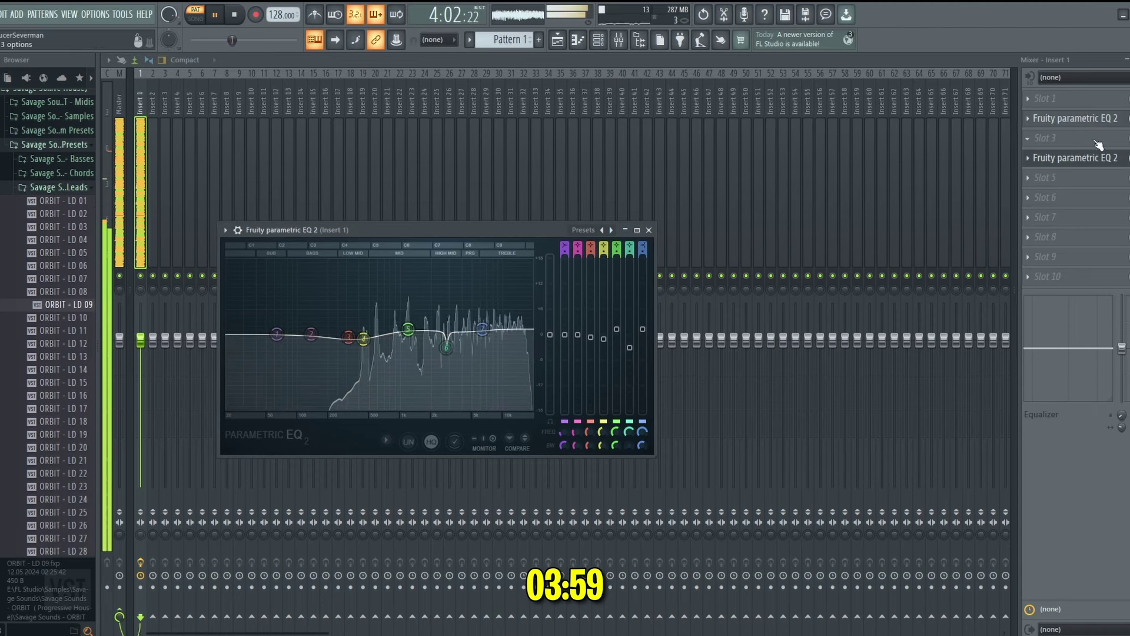
{"action": "left_click_drag", "start_coordinate": [1077, 158], "coordinate": [1081, 143]}
Step: Add Fruity Reeverb 2 to slot 4 of Insert 1, raising its low cut and decay and setting the wet level to 50%
{"action": "left_click", "coordinate": [1045, 159]}
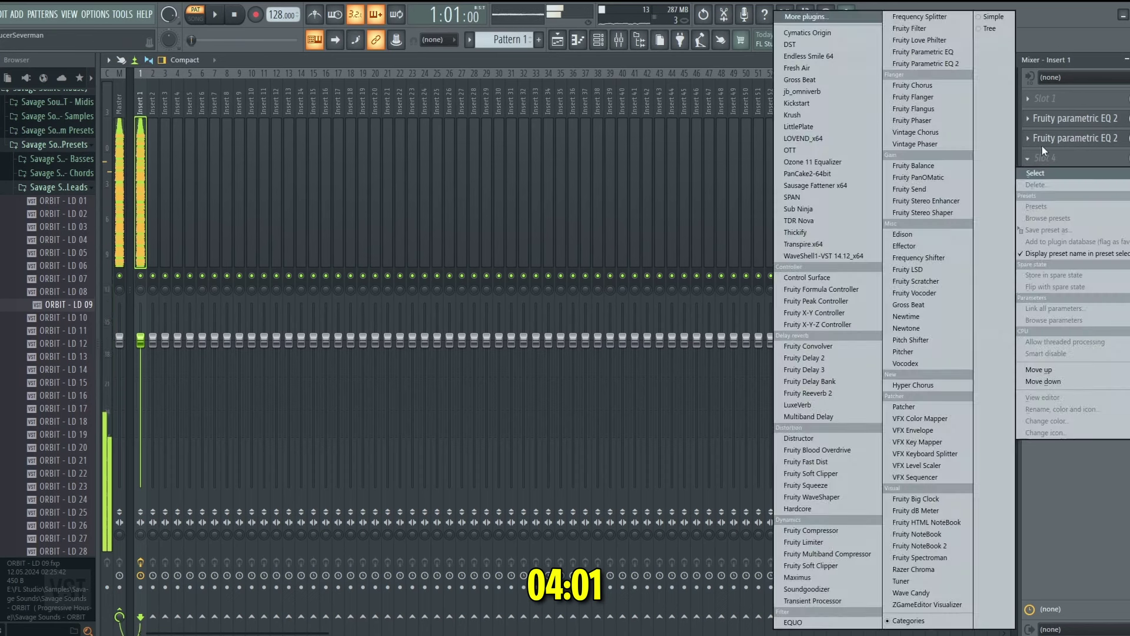
{"action": "left_click", "coordinate": [832, 393]}
{"action": "key", "text": "space"}
{"action": "left_click_drag", "start_coordinate": [306, 284], "coordinate": [306, 276]}
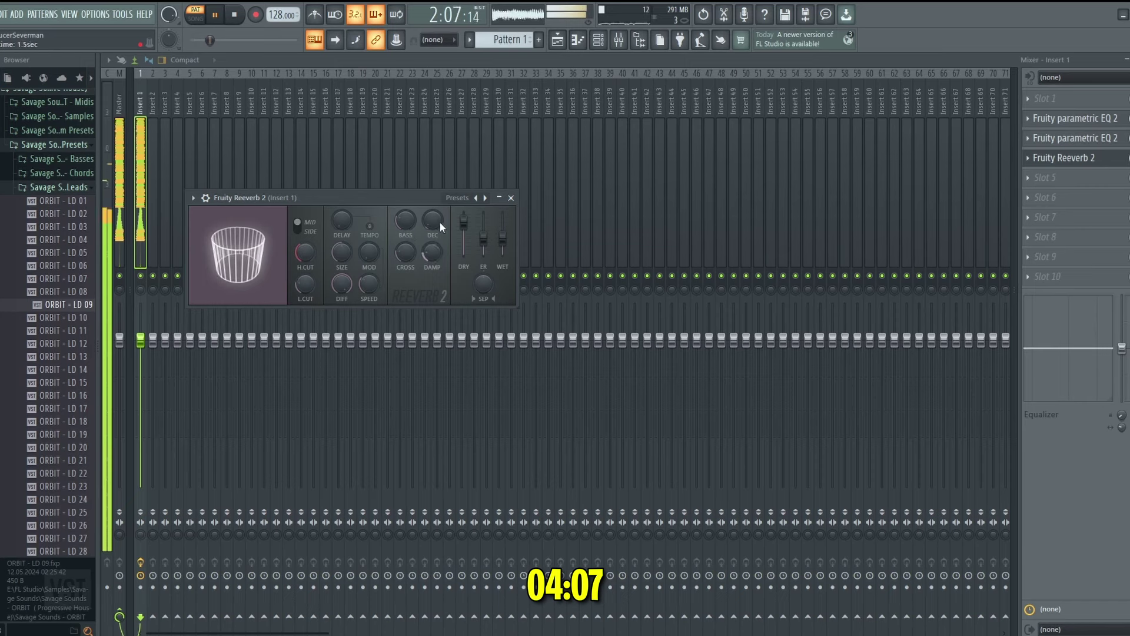
{"action": "left_click_drag", "start_coordinate": [442, 227], "coordinate": [441, 215]}
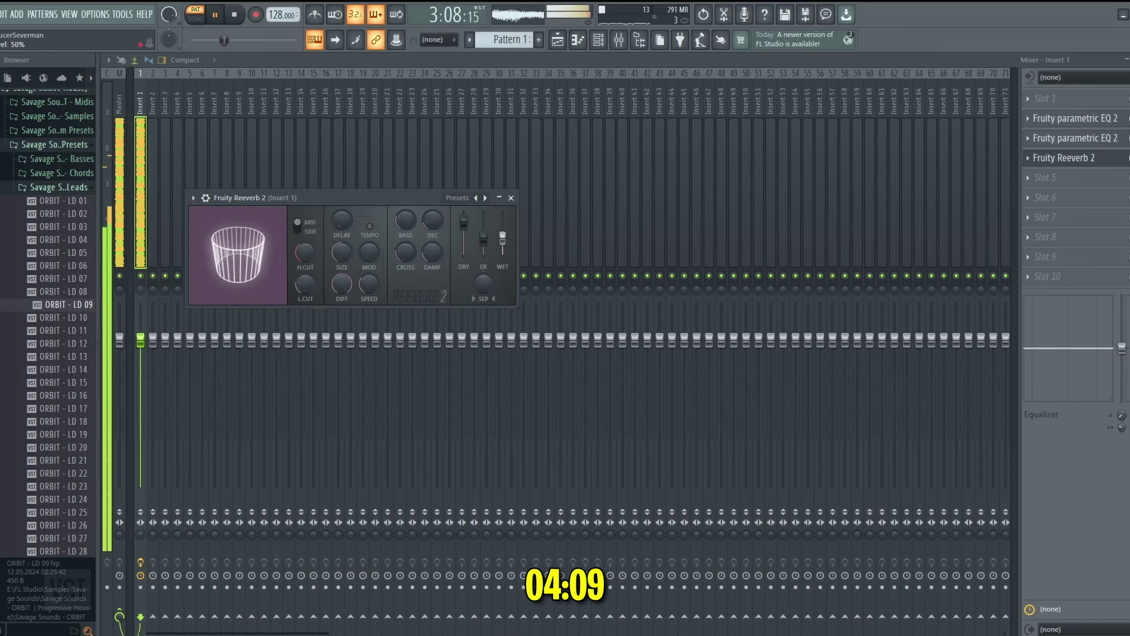
Step: Move Fruity Reeverb 2 to slot 5 and add a Fruity Peak Controller in slot 4
{"action": "left_click", "coordinate": [1049, 158]}
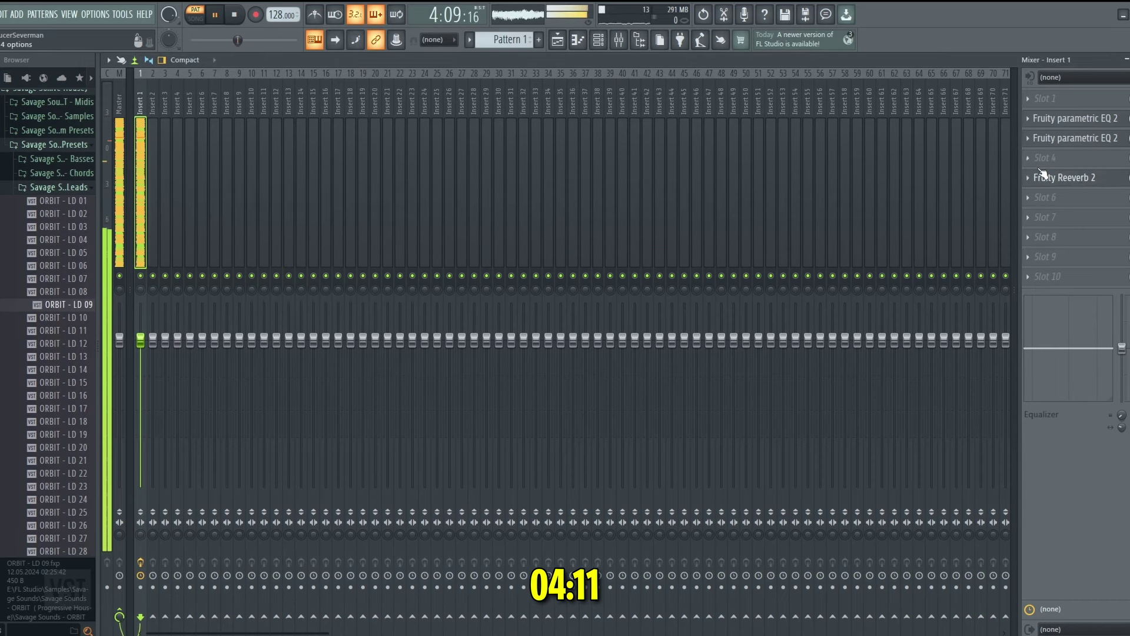
{"action": "key", "text": "space"}
{"action": "left_click", "coordinate": [1024, 158]}
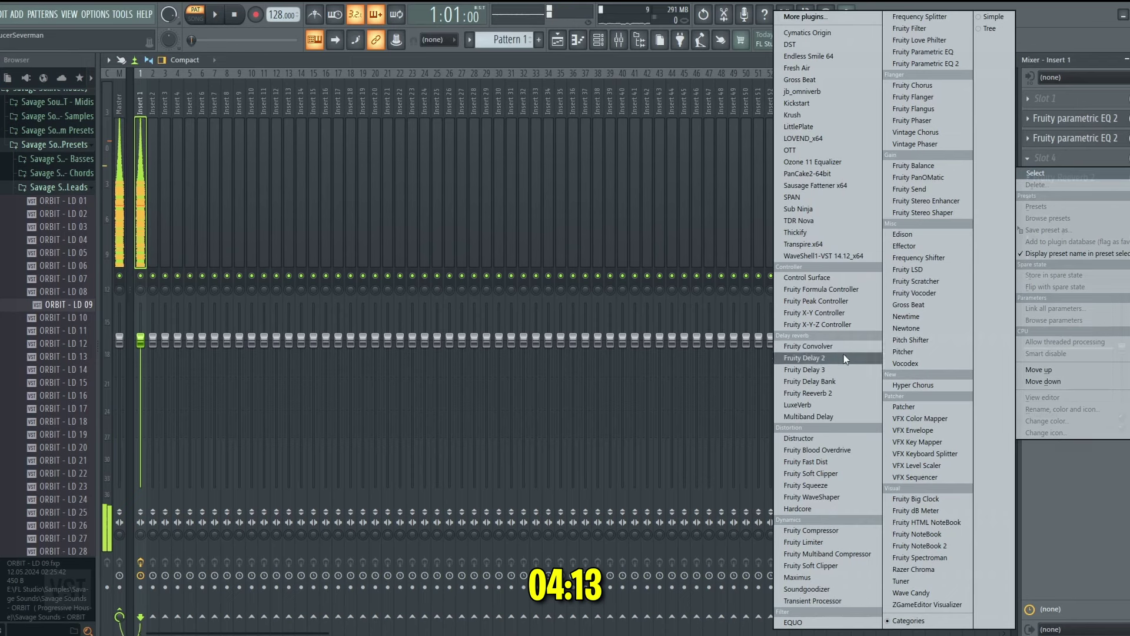
{"action": "left_click", "coordinate": [848, 301]}
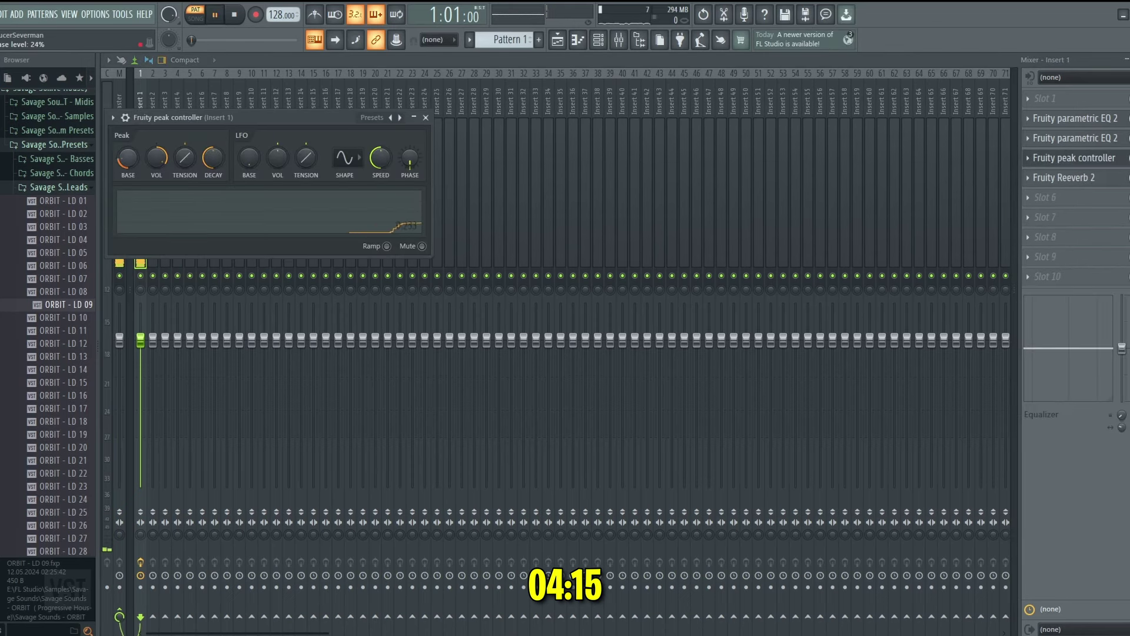
Step: Adjust the peak controller's decay during playback, set its peak volume amount to 60%, and open Fruity Reeverb 2
{"action": "key", "text": "space"}
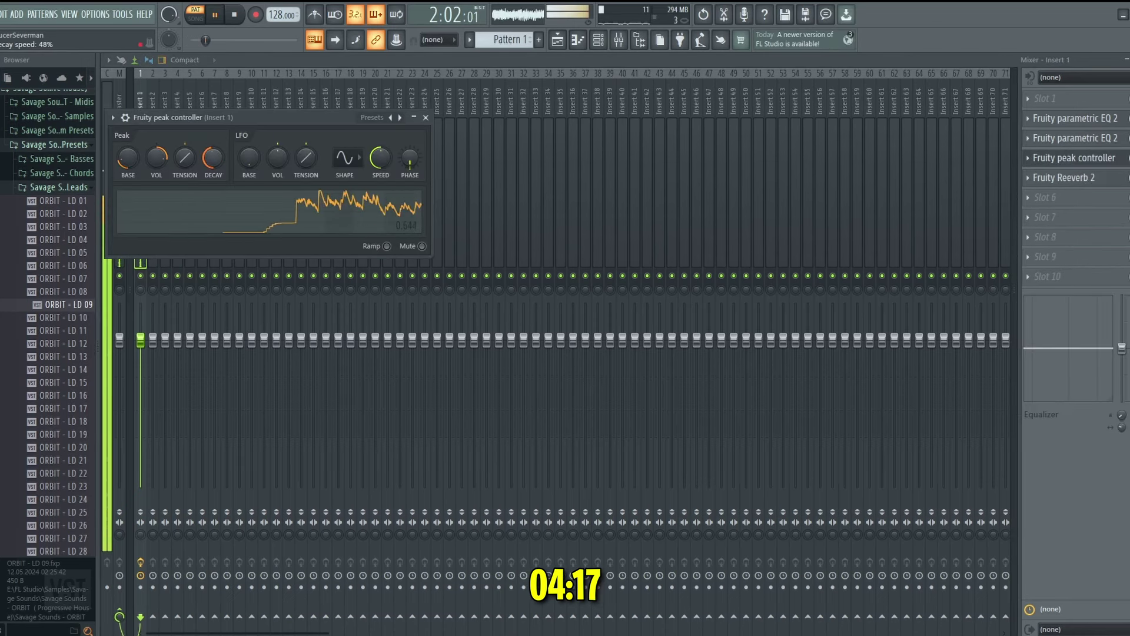
{"action": "left_click_drag", "start_coordinate": [216, 166], "coordinate": [215, 168]}
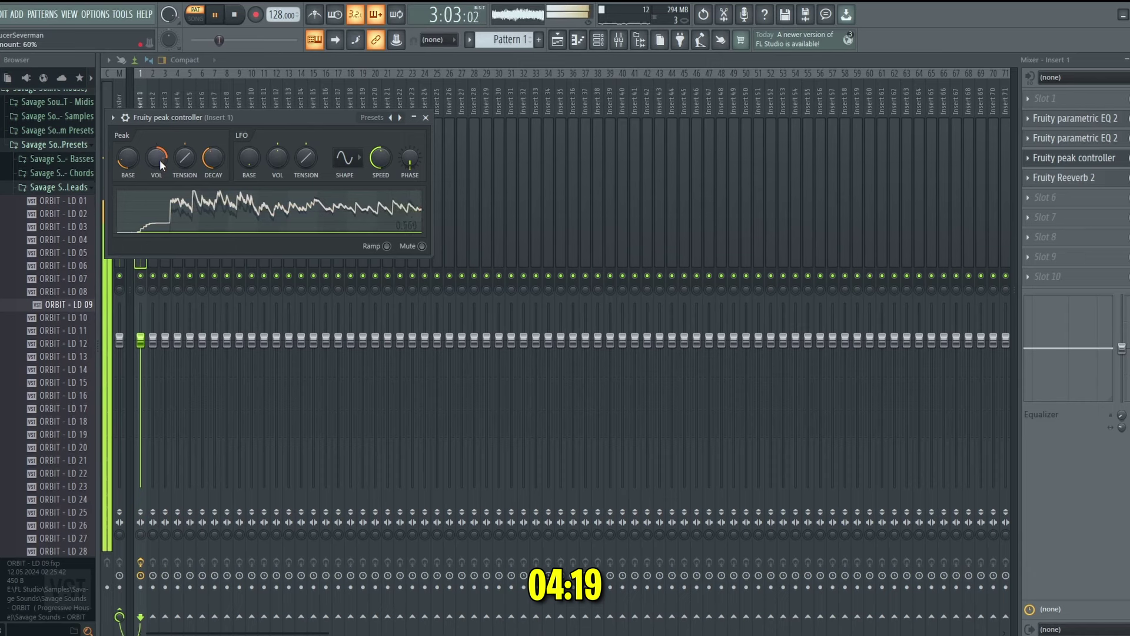
{"action": "left_click", "coordinate": [1117, 177]}
{"action": "key", "text": "space"}
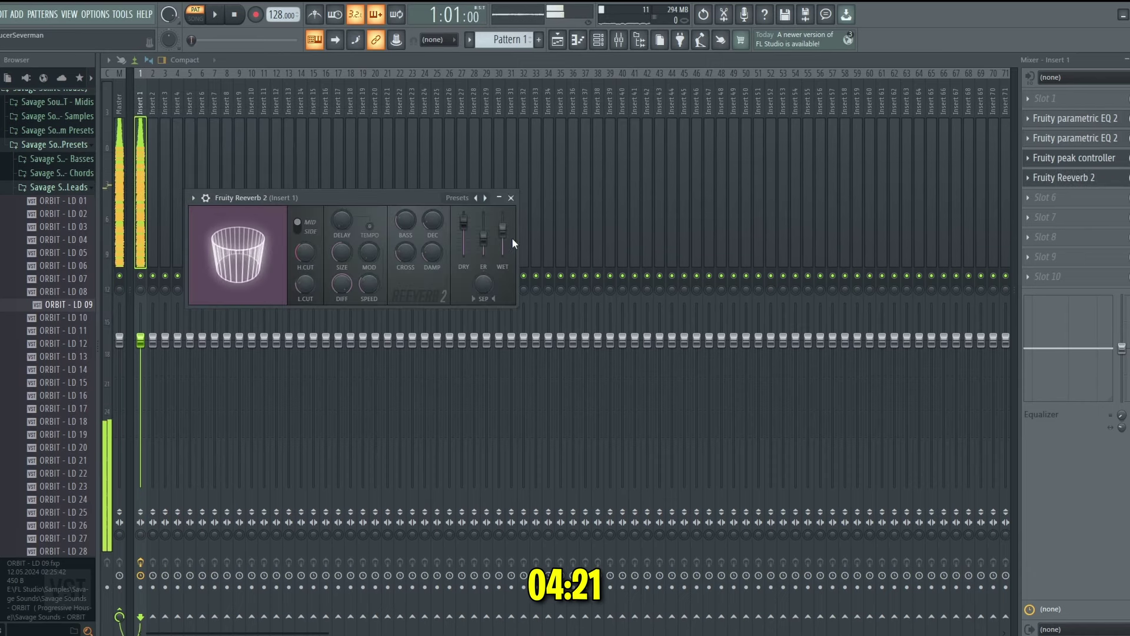
Step: Link the Fruity Reeverb 2 wet level to the Peak output of the Fruity Peak Controller, choose a mapping formula and accept
{"action": "right_click", "coordinate": [511, 240]}
{"action": "left_click", "coordinate": [549, 369]}
{"action": "left_click", "coordinate": [605, 308]}
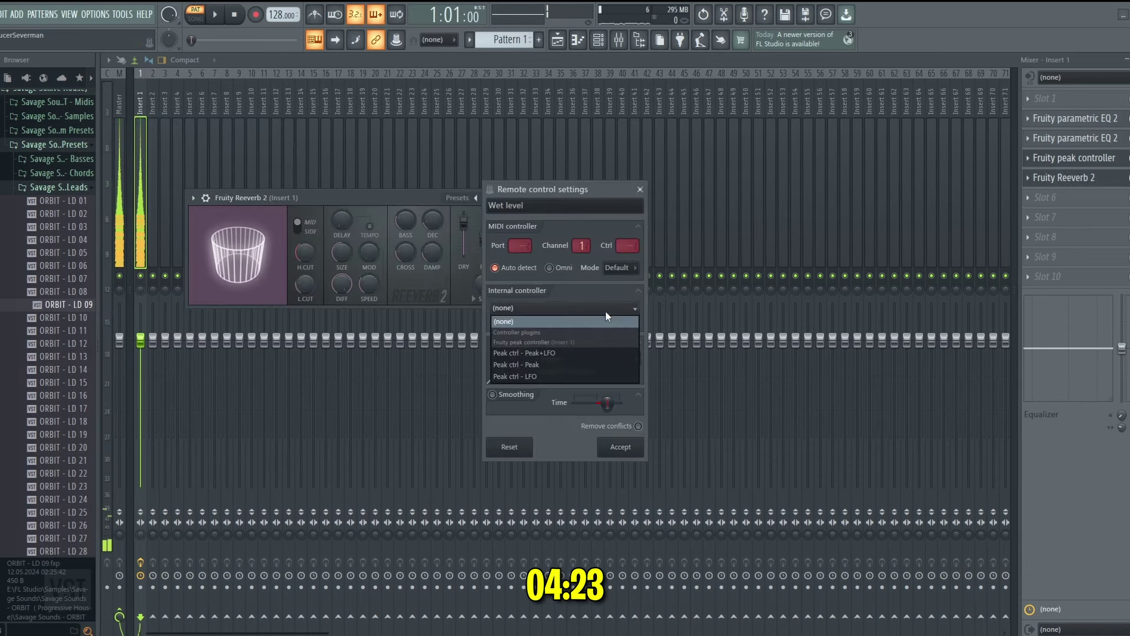
{"action": "left_click", "coordinate": [556, 364]}
{"action": "left_click", "coordinate": [636, 357]}
{"action": "left_click", "coordinate": [655, 393]}
{"action": "left_click", "coordinate": [618, 447]}
Step: Set the peak controller's decay speed to 47% and its peak volume amount to 46% during playback
{"action": "key", "text": "space"}
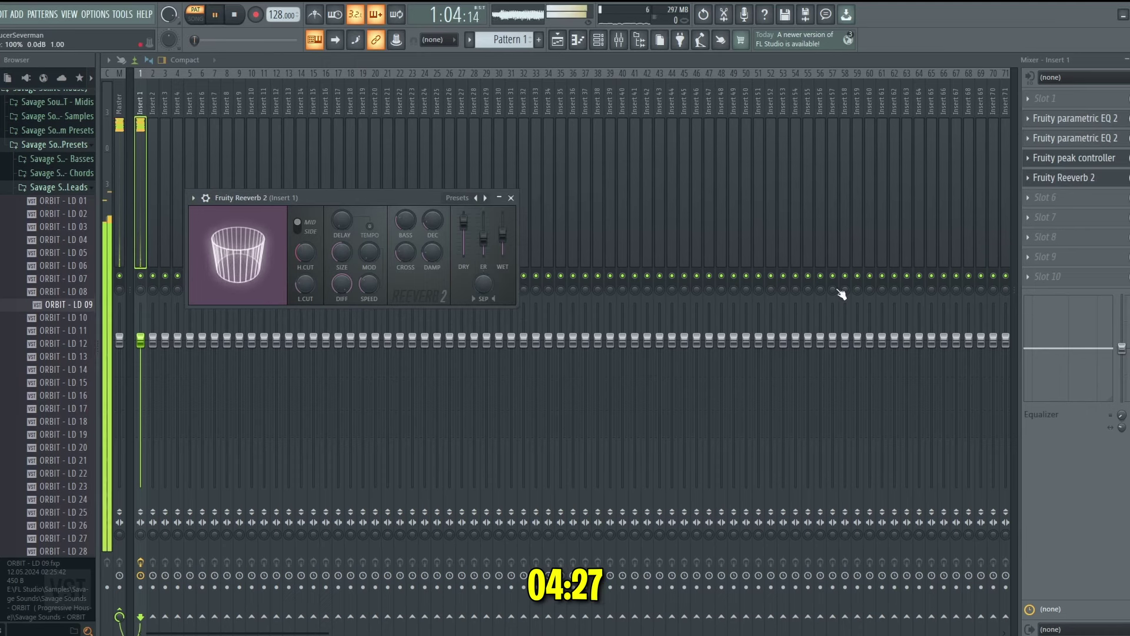
{"action": "left_click", "coordinate": [1051, 175]}
{"action": "left_click", "coordinate": [1072, 157]}
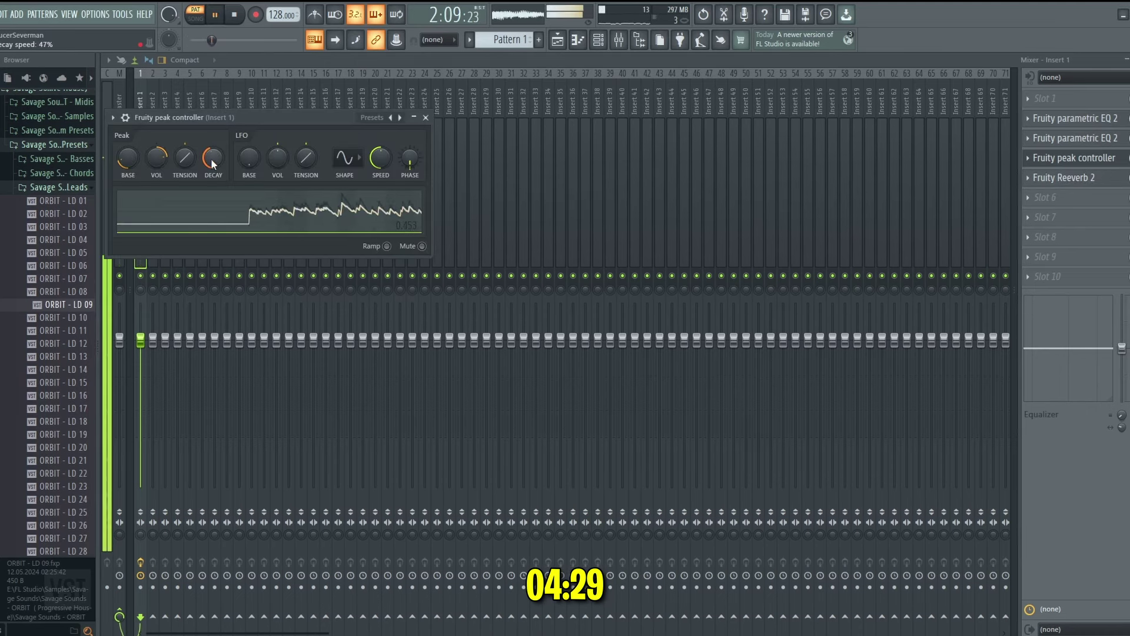
{"action": "left_click_drag", "start_coordinate": [151, 165], "coordinate": [152, 154]}
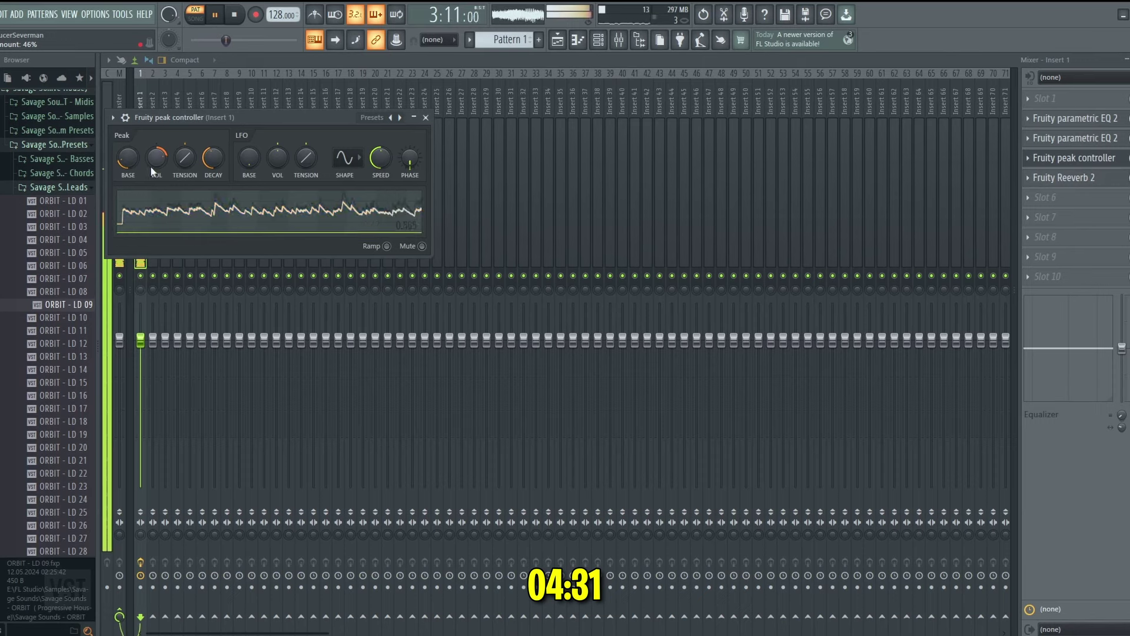
{"action": "left_click", "coordinate": [1072, 158]}
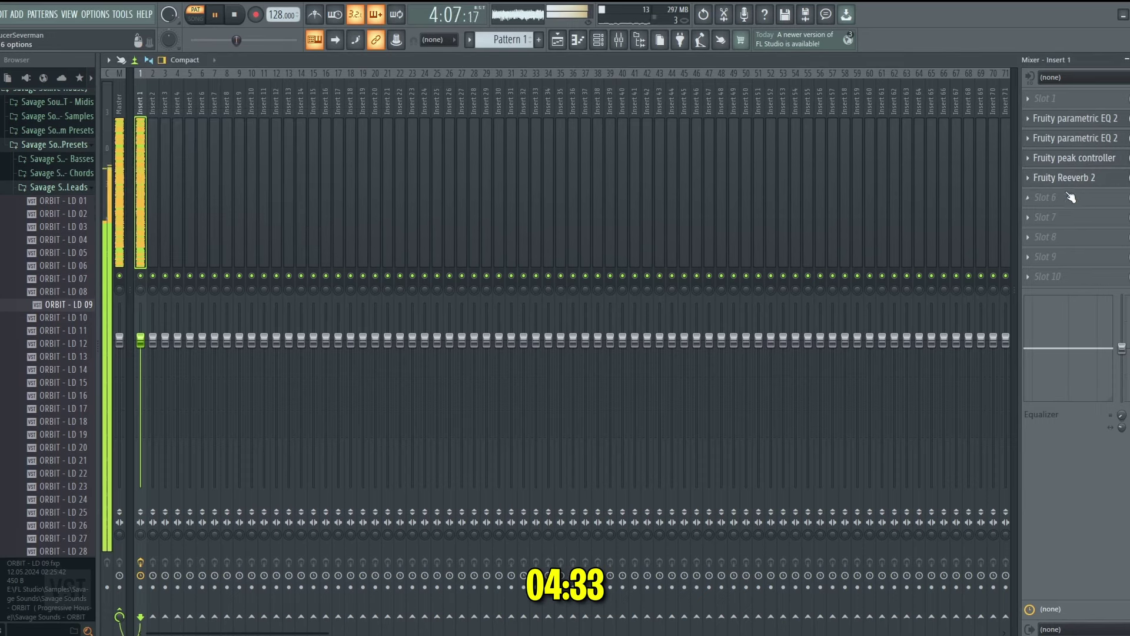
Step: Add the Transpire.x64 transient processor to Insert 1 before the peak controller and set its upper-left dial to 2.0
{"action": "left_click", "coordinate": [1035, 206]}
{"action": "left_click", "coordinate": [808, 244]}
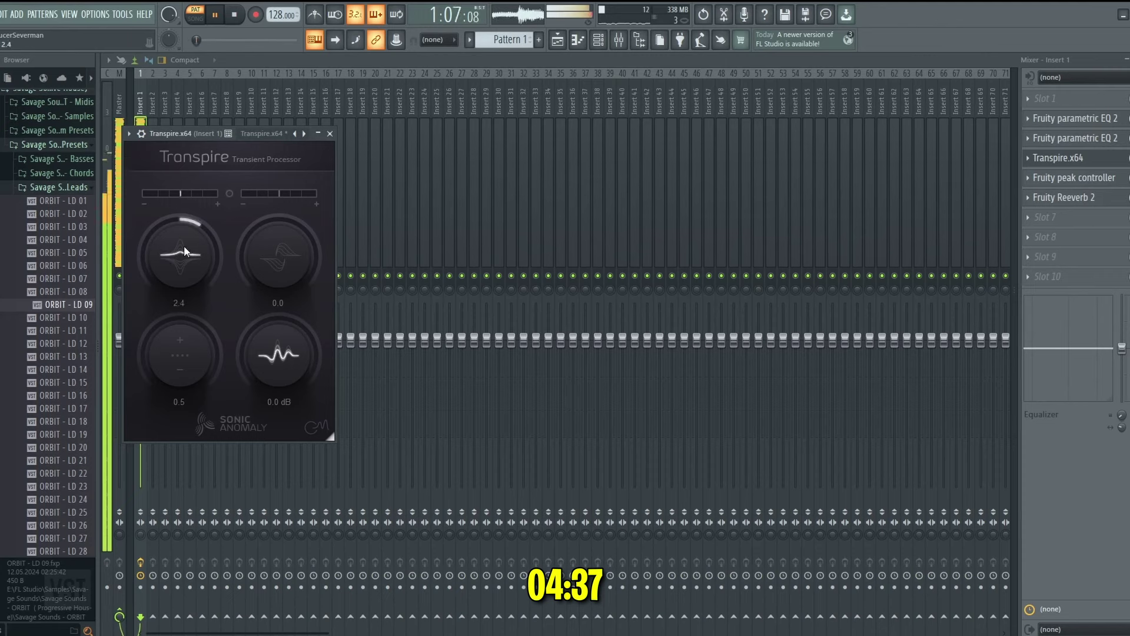
{"action": "left_click_drag", "start_coordinate": [183, 245], "coordinate": [189, 253]}
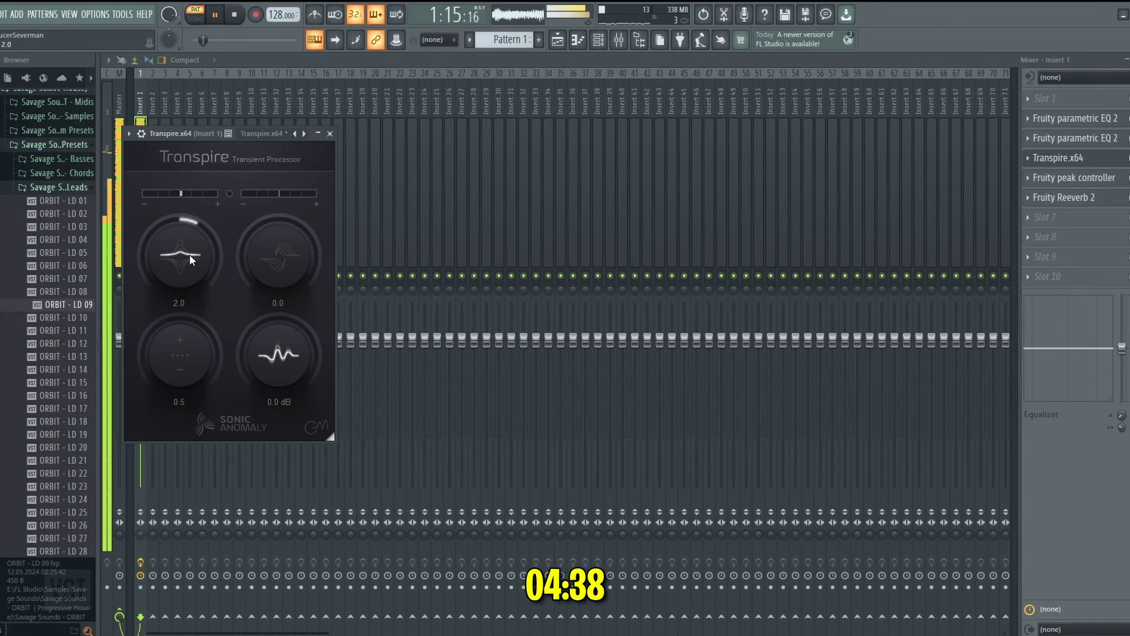
{"action": "left_click", "coordinate": [1081, 160]}
{"action": "key", "text": "space"}
Step: Add Kickstart to slot 9 of Insert 1, keep the 1/4 rate, choose a ducking curve and set the mix to 59%
{"action": "left_click", "coordinate": [1036, 255]}
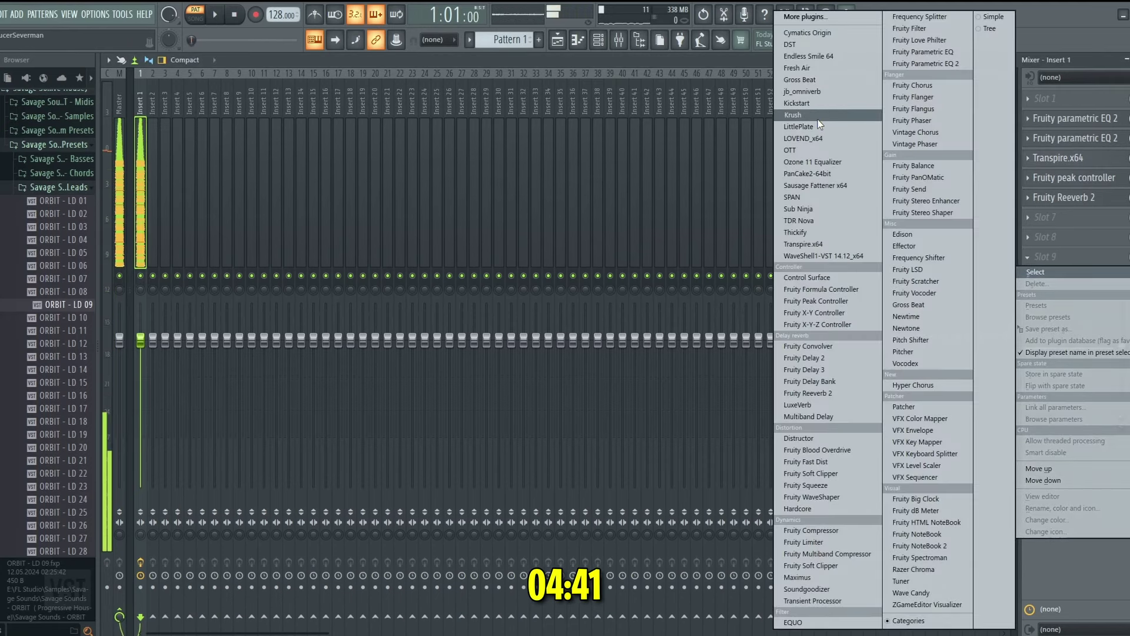
{"action": "left_click", "coordinate": [813, 104]}
{"action": "key", "text": "space"}
{"action": "left_click_drag", "start_coordinate": [260, 238], "coordinate": [262, 248]}
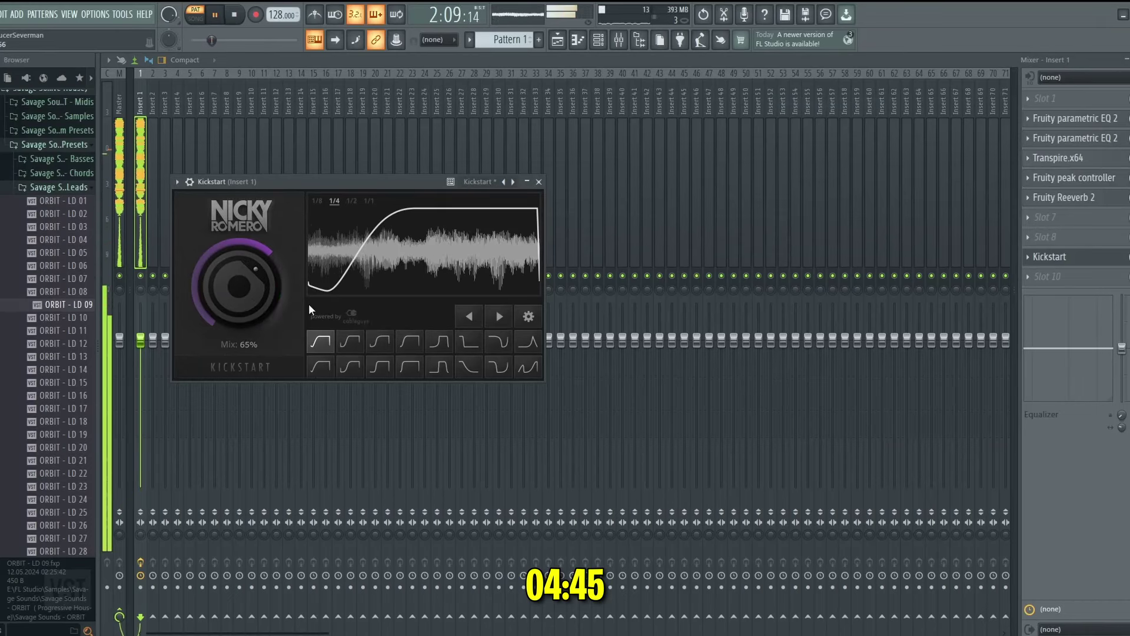
{"action": "left_click", "coordinate": [318, 360]}
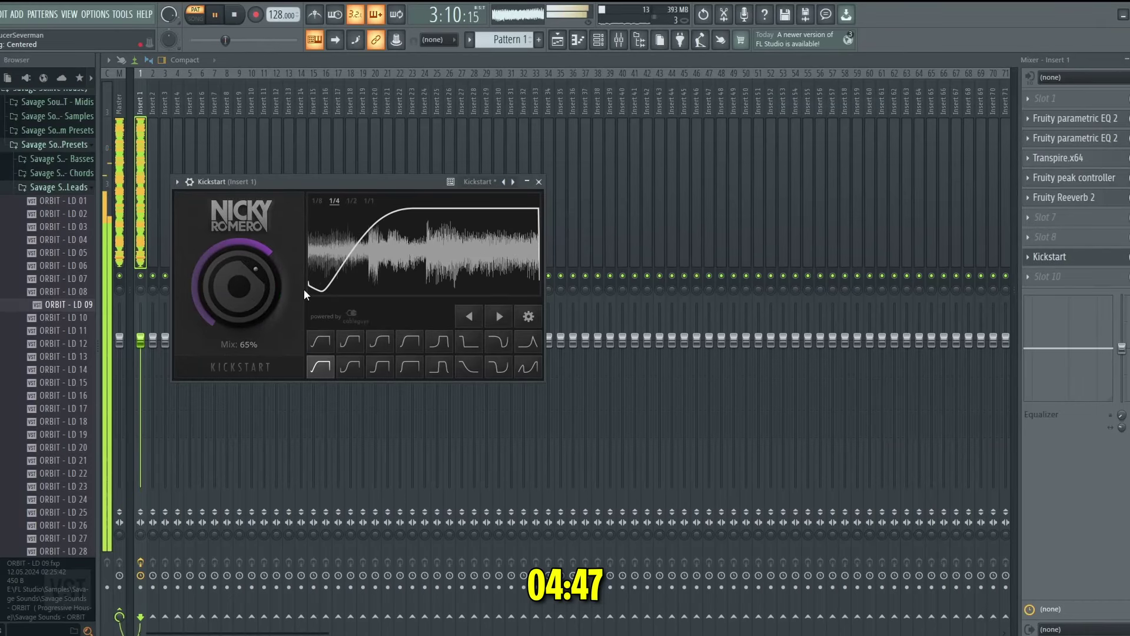
{"action": "left_click_drag", "start_coordinate": [224, 287], "coordinate": [227, 298]}
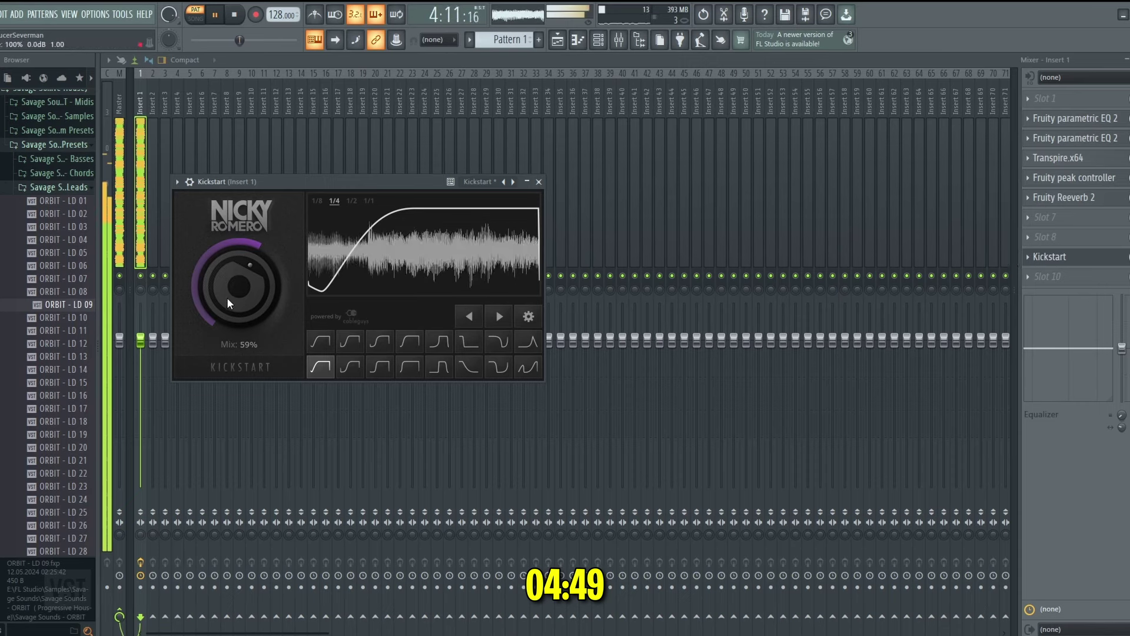
{"action": "left_click", "coordinate": [1059, 257]}
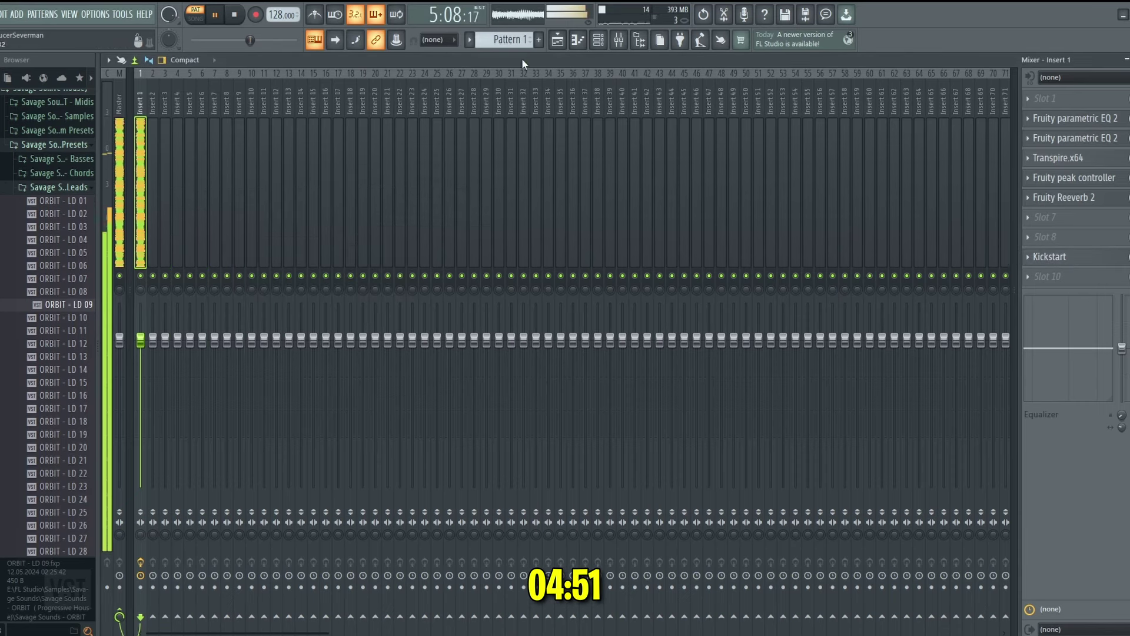
Step: Place Pattern 2 with the FL Keys chords at bar 1 of playlist track 2 and solo that track for playback
{"action": "left_click", "coordinate": [569, 38]}
{"action": "key", "text": "space"}
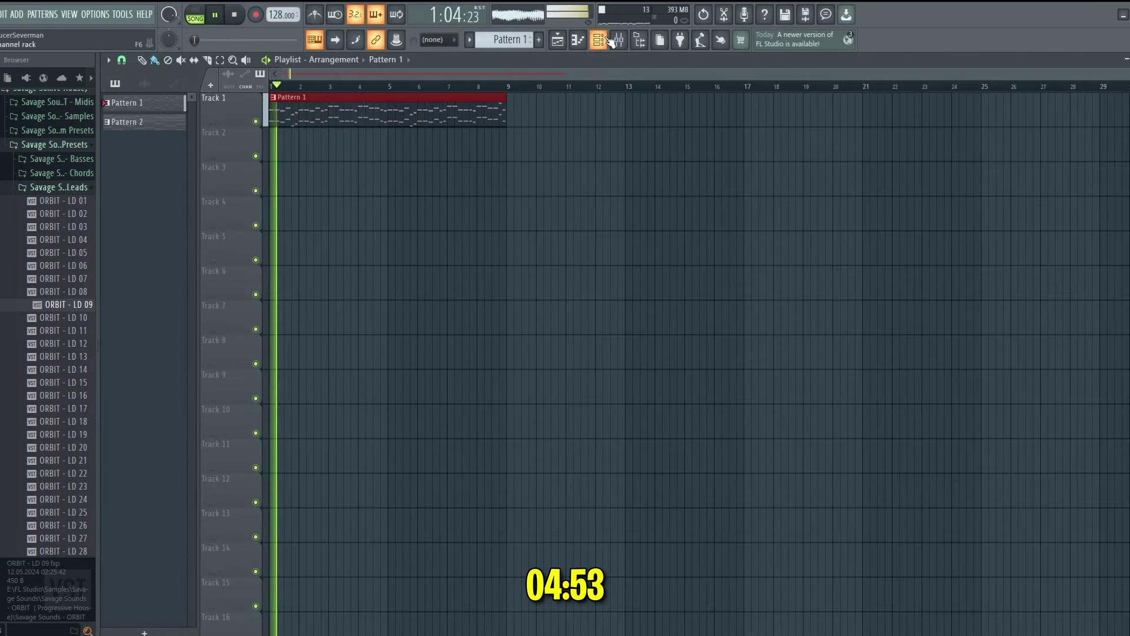
{"action": "left_click", "coordinate": [601, 41]}
{"action": "key", "text": "space"}
{"action": "scroll", "coordinate": [493, 41], "scroll_direction": "down", "scroll_amount": 1}
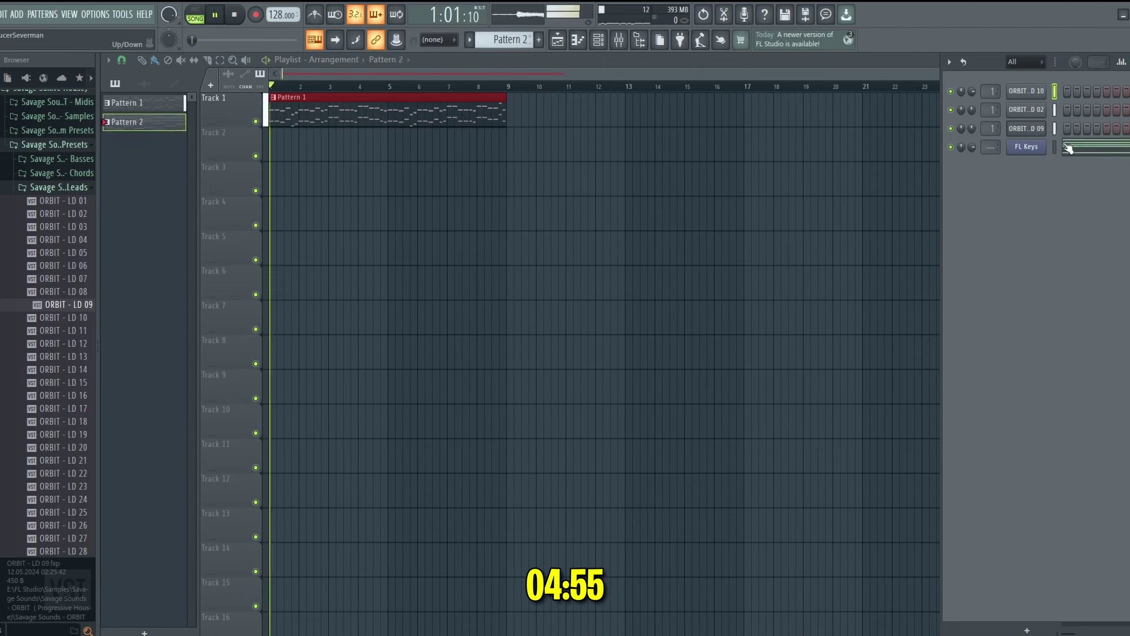
{"action": "left_click_drag", "start_coordinate": [310, 137], "coordinate": [269, 146]}
{"action": "right_click", "coordinate": [256, 157]}
{"action": "key", "text": "space"}
{"action": "left_click", "coordinate": [605, 38]}
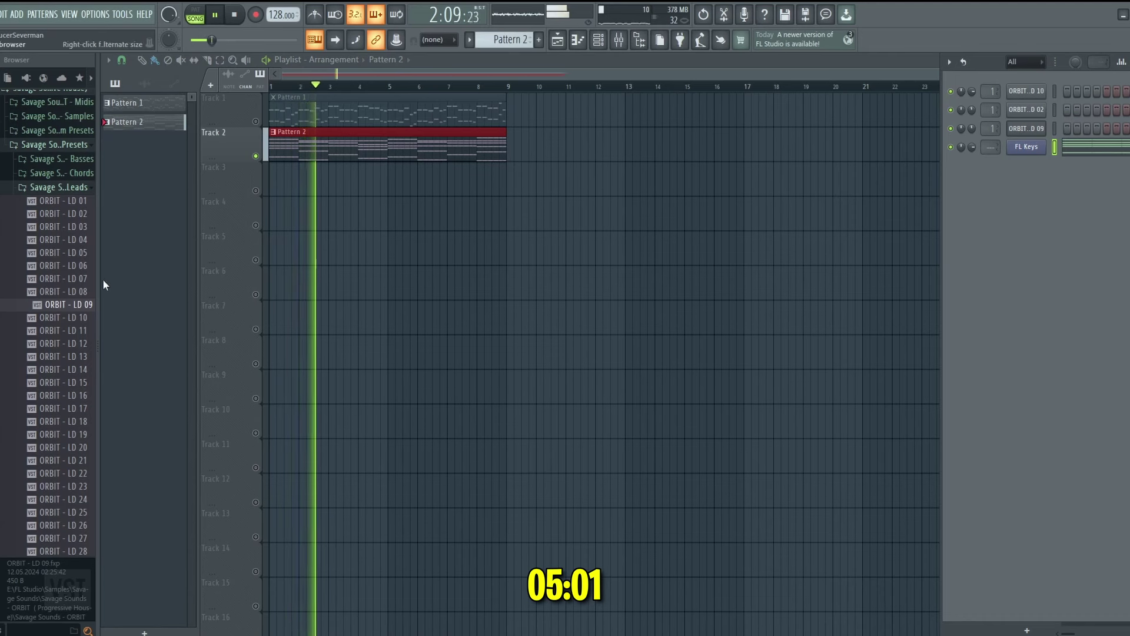
Step: Add the ORBIT - PL 01 pluck for the chords in Pattern 3, place the pattern at bar 1 of track 3 and play it
{"action": "left_click", "coordinate": [56, 187]}
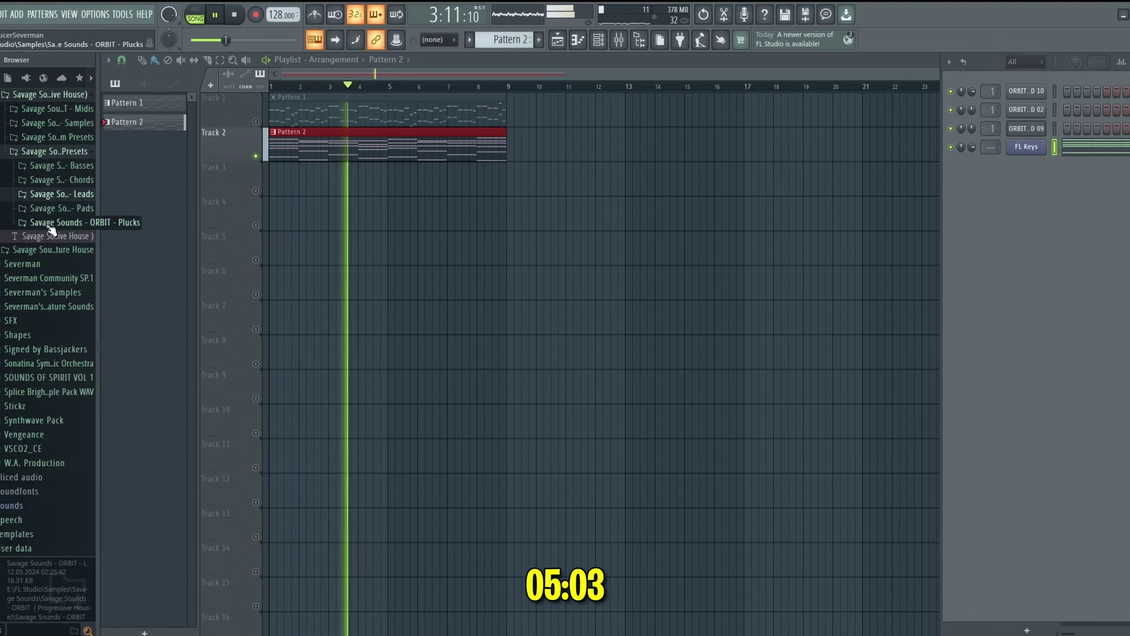
{"action": "key", "text": "space"}
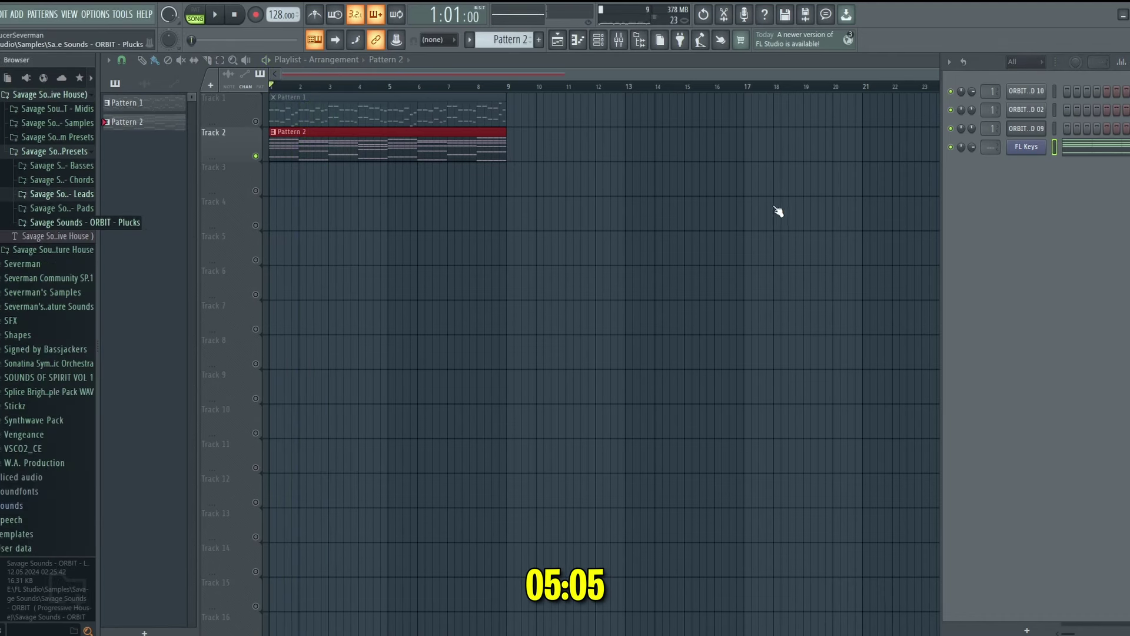
{"action": "left_click", "coordinate": [52, 222]}
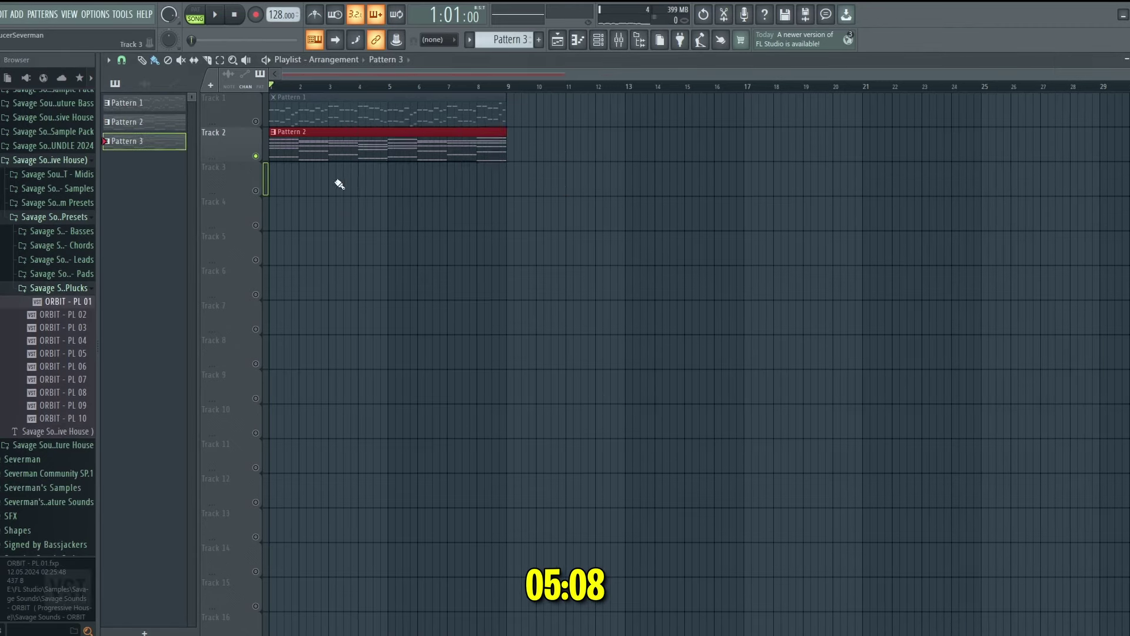
{"action": "left_click", "coordinate": [336, 181]}
{"action": "left_click_drag", "start_coordinate": [359, 182], "coordinate": [300, 182]}
{"action": "key", "text": "space"}
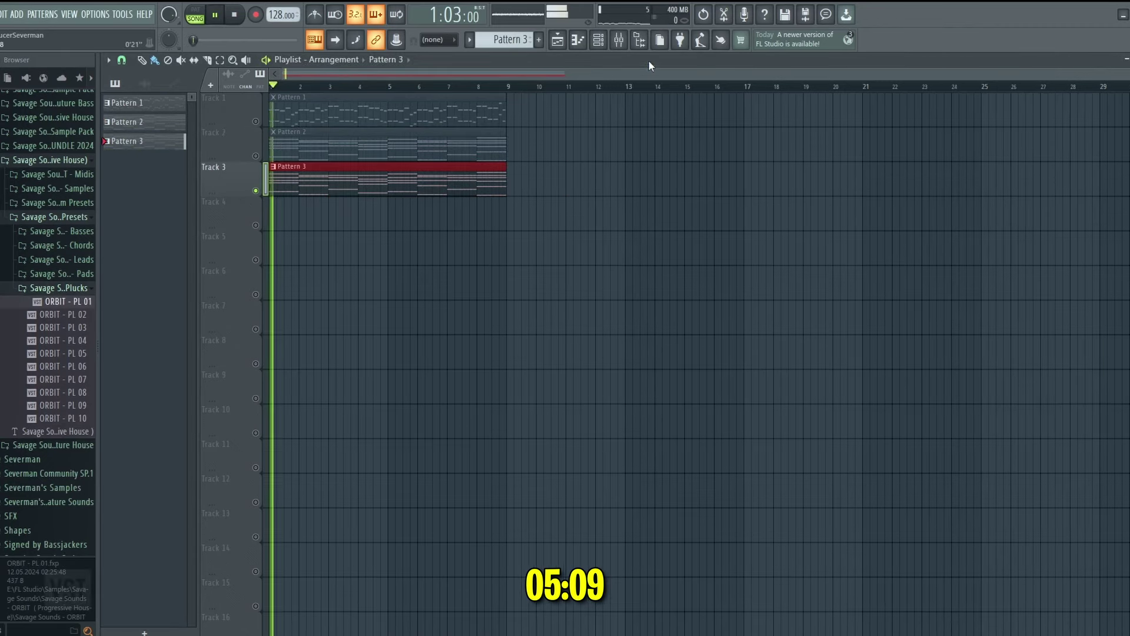
Step: Audition the pluck presets ORBIT - PL 02, 04, 07, 08, 09 and 10 on the new Sylenth1 chord channel
{"action": "key", "text": "F6"}
{"action": "left_click", "coordinate": [1026, 165]}
{"action": "left_click_drag", "start_coordinate": [62, 314], "coordinate": [506, 119]}
{"action": "left_click_drag", "start_coordinate": [63, 341], "coordinate": [534, 127]}
{"action": "left_click_drag", "start_coordinate": [62, 379], "coordinate": [536, 107]}
{"action": "key", "text": "space"}
{"action": "key", "text": "space"}
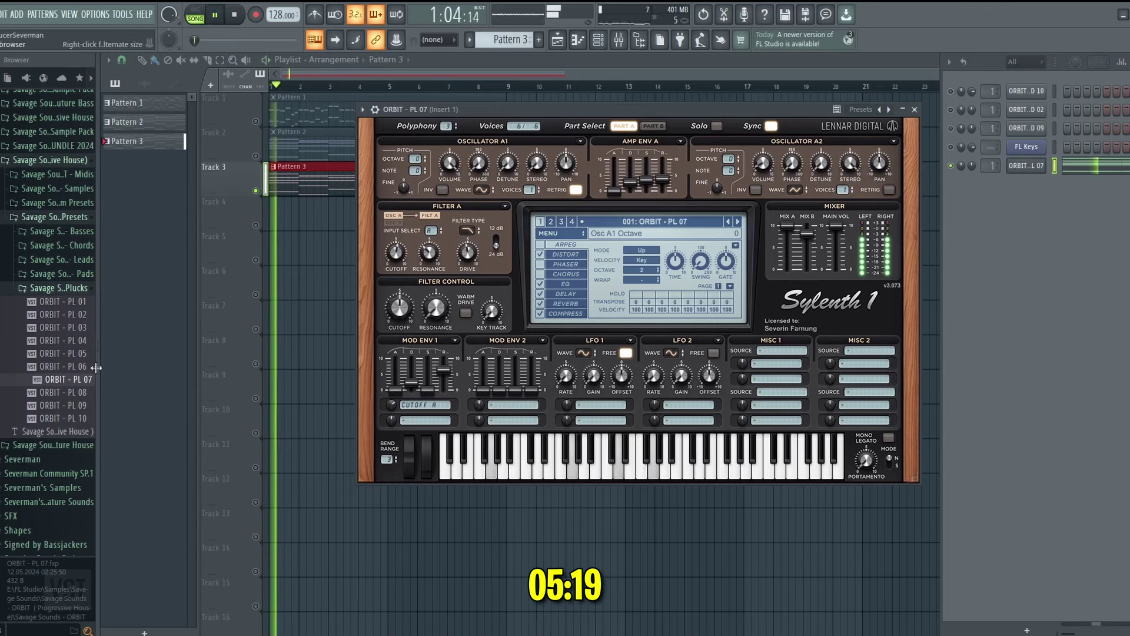
{"action": "left_click_drag", "start_coordinate": [71, 391], "coordinate": [512, 169]}
{"action": "key", "text": "space"}
{"action": "left_click_drag", "start_coordinate": [59, 405], "coordinate": [510, 110]}
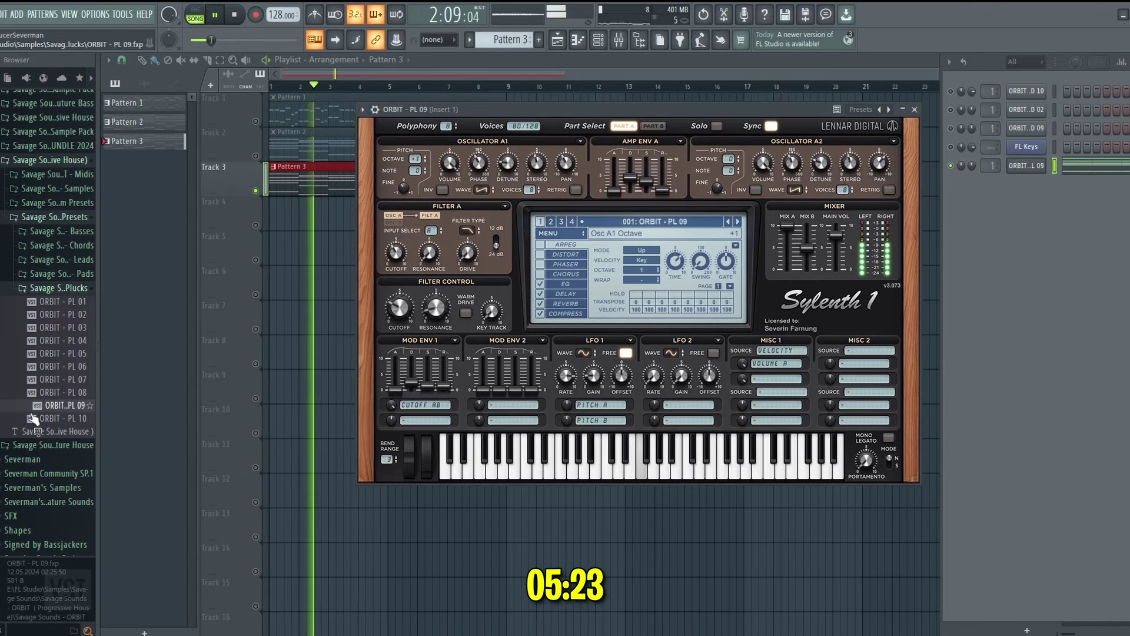
{"action": "left_click_drag", "start_coordinate": [45, 420], "coordinate": [513, 113]}
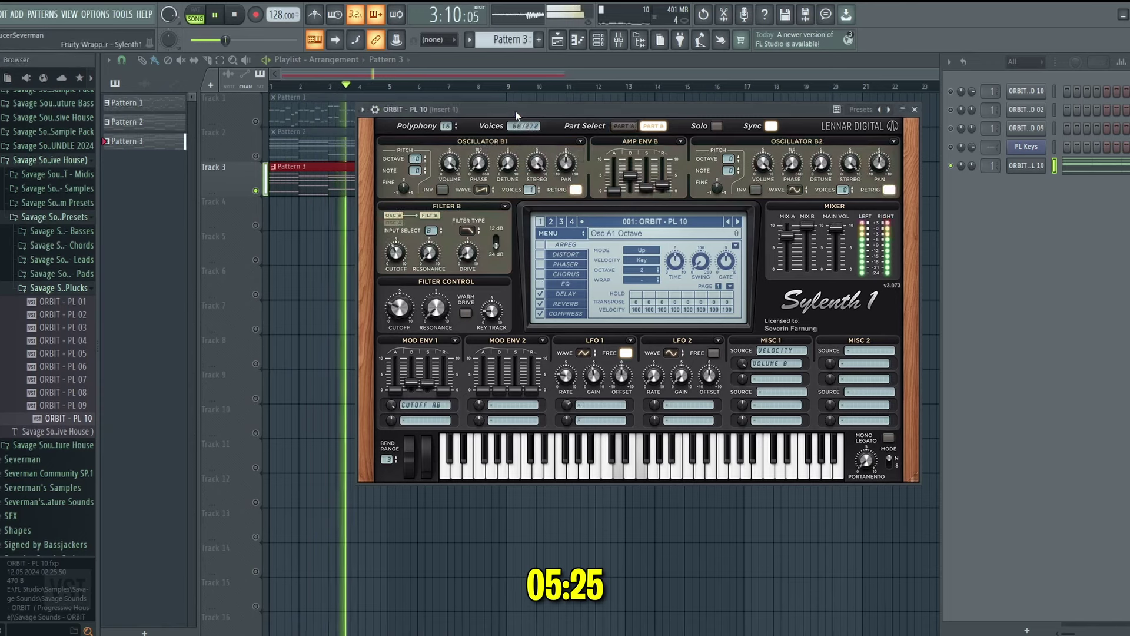
Step: Load ORBIT - PL 03 into the pluck channel and route the channel to mixer track 2
{"action": "left_click_drag", "start_coordinate": [50, 327], "coordinate": [475, 90]}
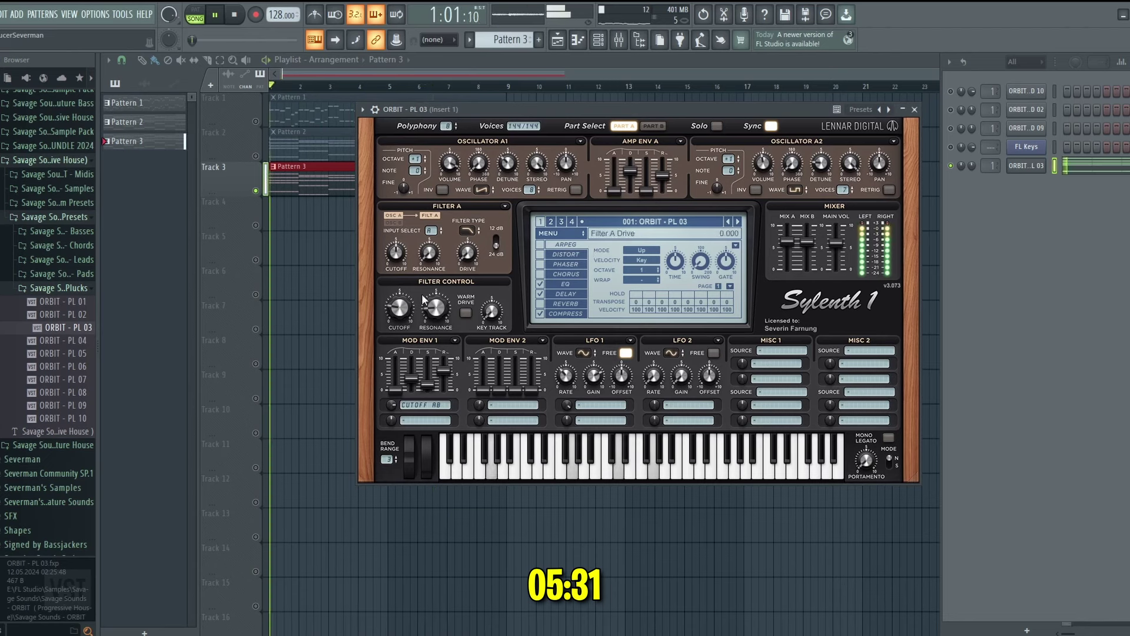
{"action": "left_click_drag", "start_coordinate": [415, 267], "coordinate": [413, 307]}
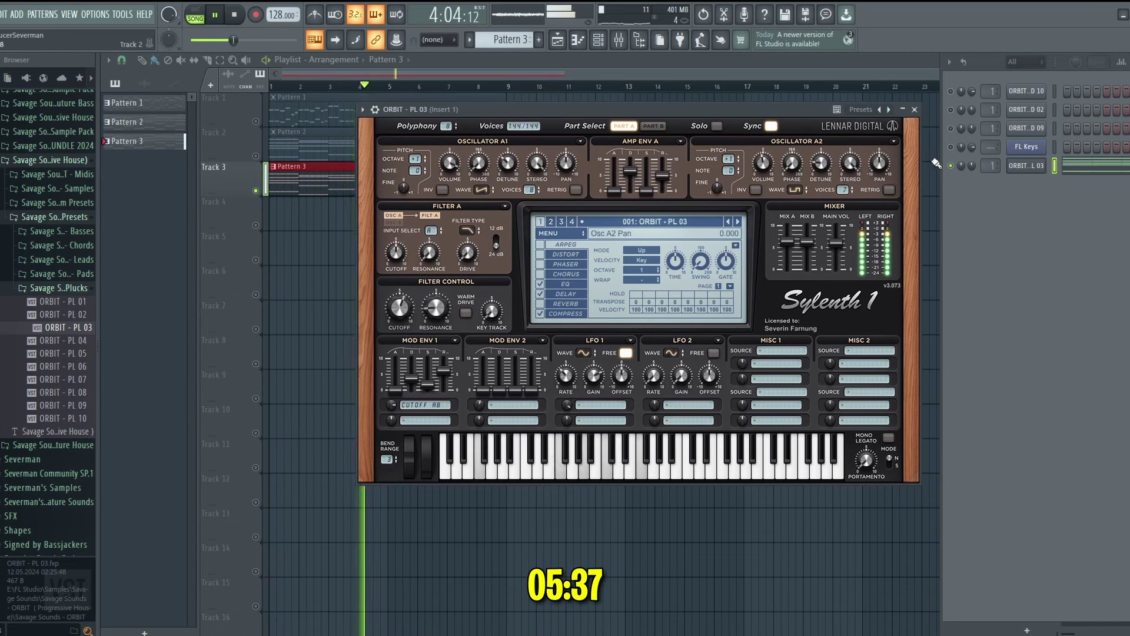
{"action": "key", "text": "space"}
{"action": "key", "text": "space"}
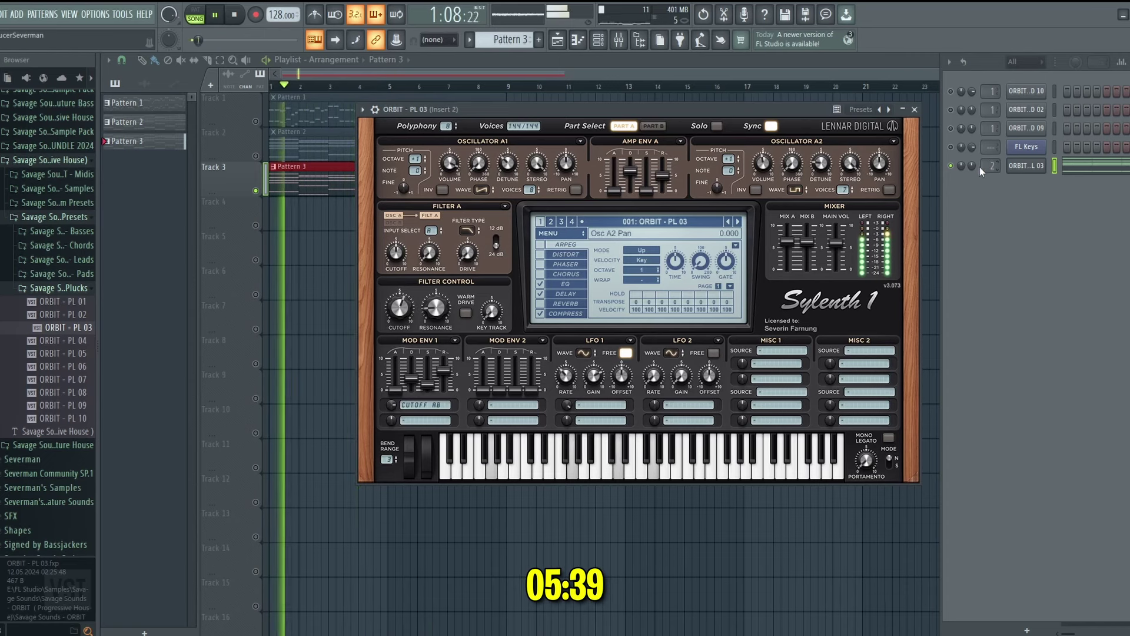
{"action": "key", "text": "space"}
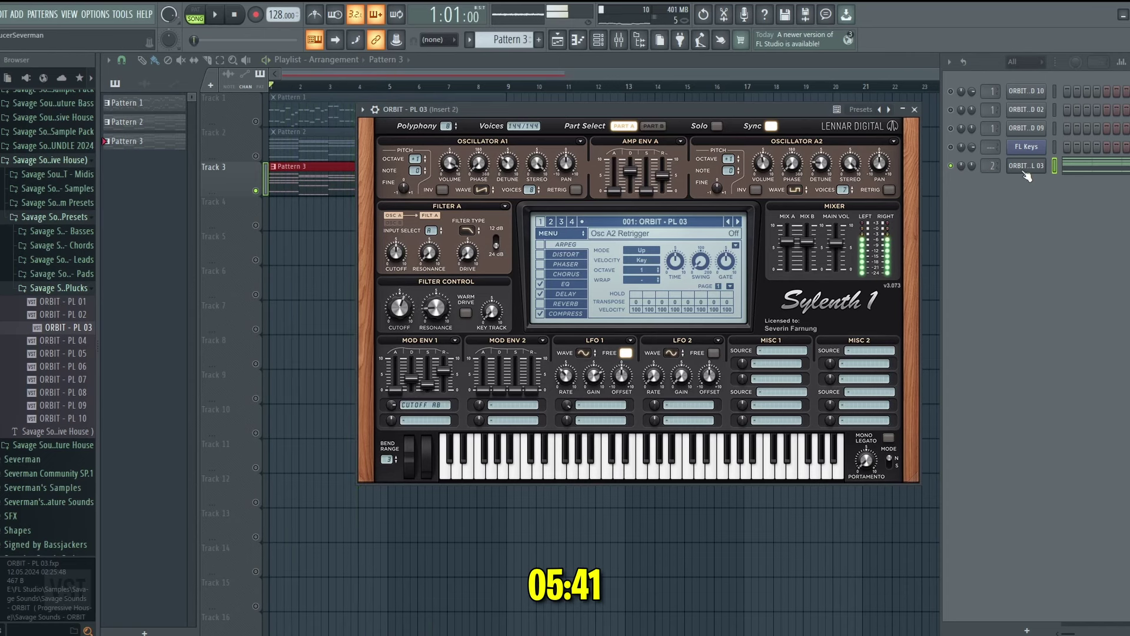
Step: Clone the ORBIT - PL 03 channel, copy its chord notes to the clone and solo the clone for playback
{"action": "right_click", "coordinate": [1026, 166]}
{"action": "left_click", "coordinate": [966, 285]}
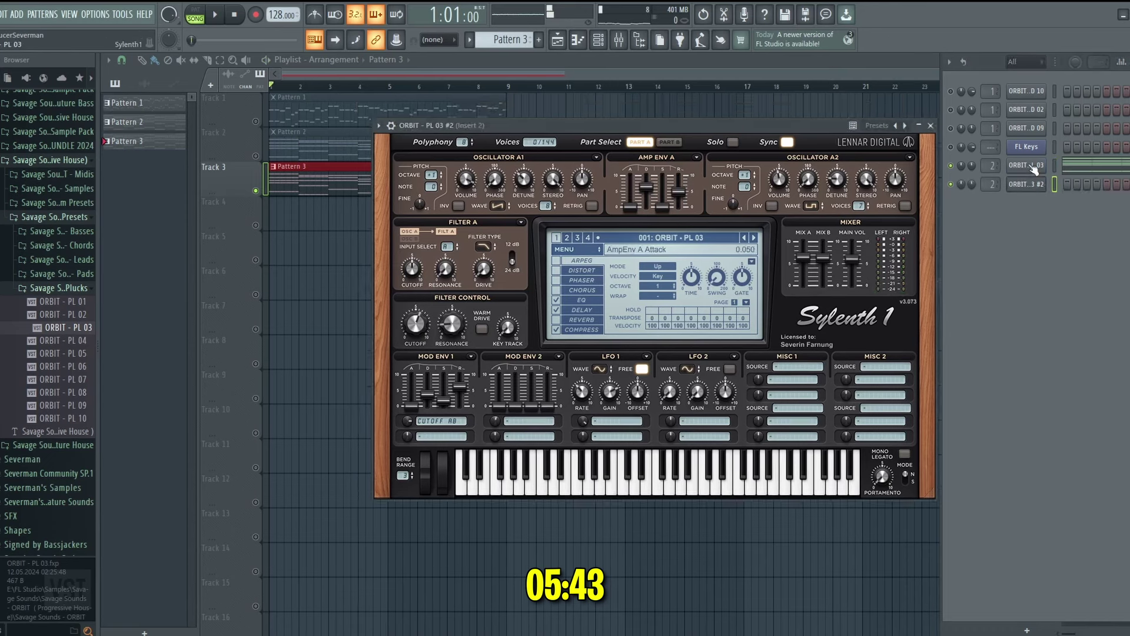
{"action": "right_click", "coordinate": [1026, 169]}
{"action": "left_click", "coordinate": [1059, 207]}
{"action": "right_click", "coordinate": [951, 184]}
{"action": "key", "text": "Escape"}
{"action": "key", "text": "space"}
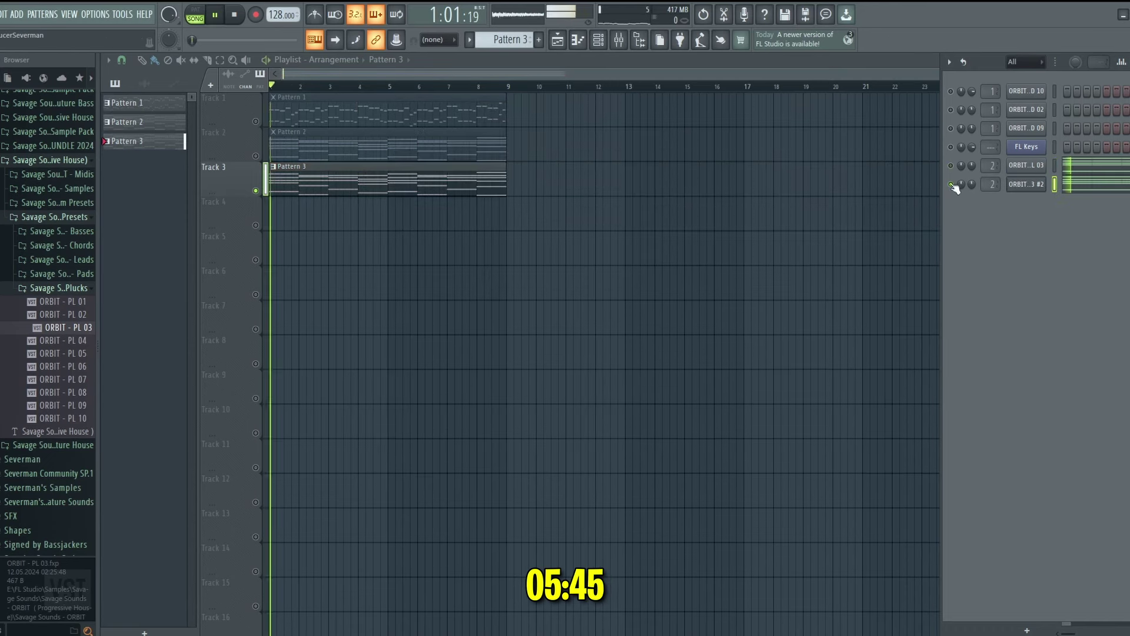
Step: Audition presets from the ORBIT Chords folder on the cloned channel and load ORBIT - CH 06
{"action": "left_click", "coordinate": [36, 290]}
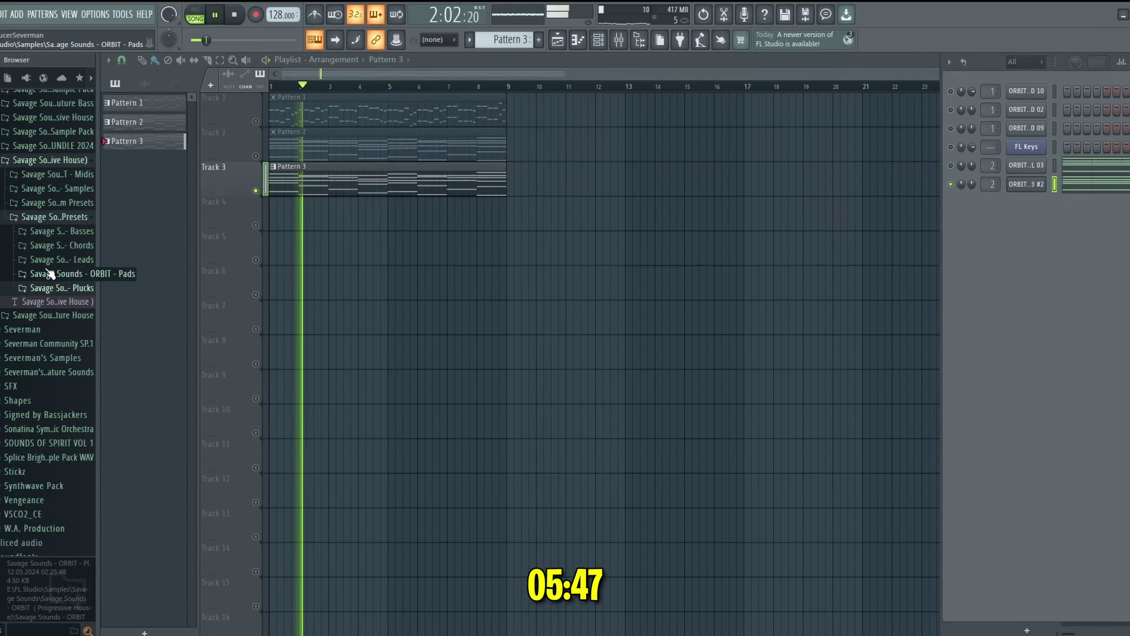
{"action": "left_click", "coordinate": [40, 245]}
{"action": "key", "text": "space"}
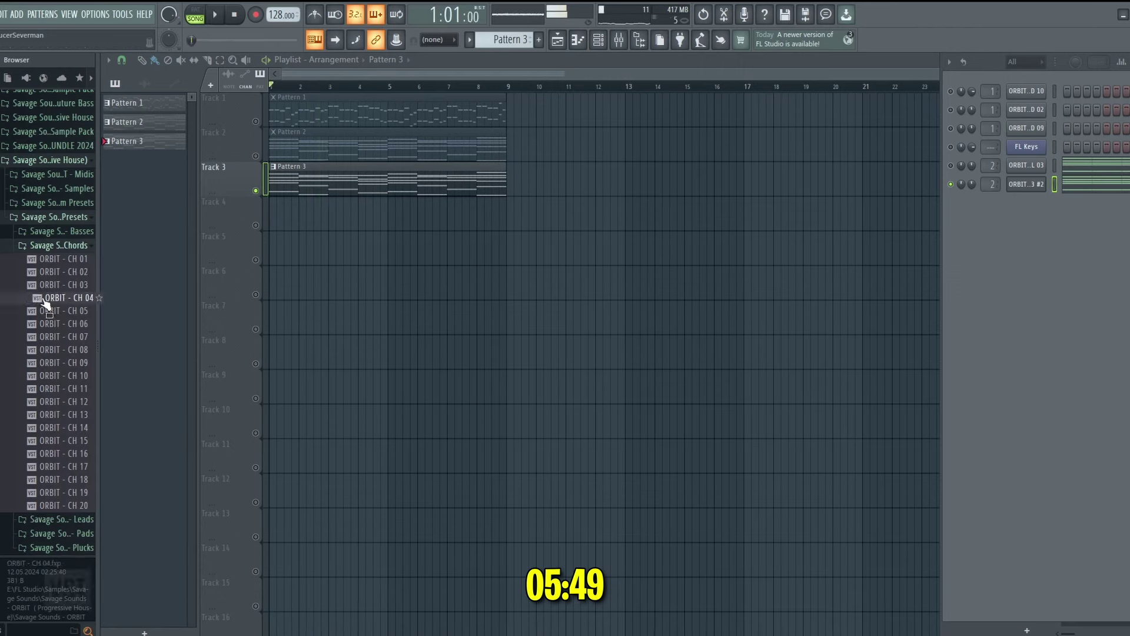
{"action": "key", "text": "space"}
{"action": "left_click", "coordinate": [1026, 186]}
{"action": "left_click_drag", "start_coordinate": [70, 311], "coordinate": [599, 126]}
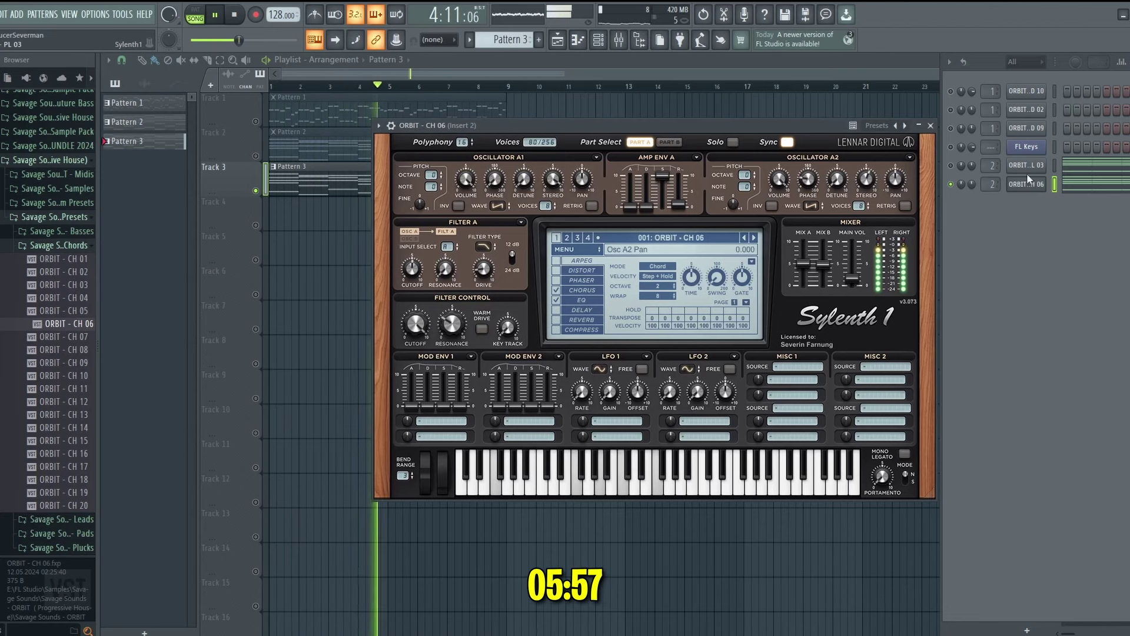
Step: Unmute the ORBIT - PL 03 channel to layer it with ORBIT - CH 06, and set the CH 06 volume to 65%
{"action": "left_click", "coordinate": [950, 166]}
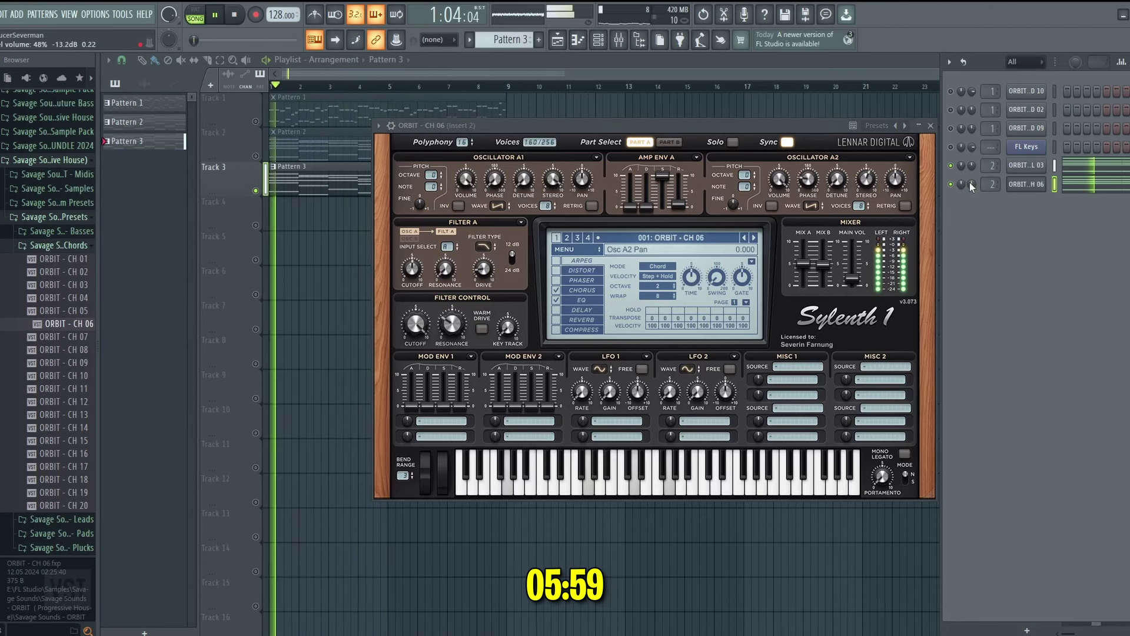
{"action": "scroll", "coordinate": [970, 182], "scroll_direction": "down", "scroll_amount": 2}
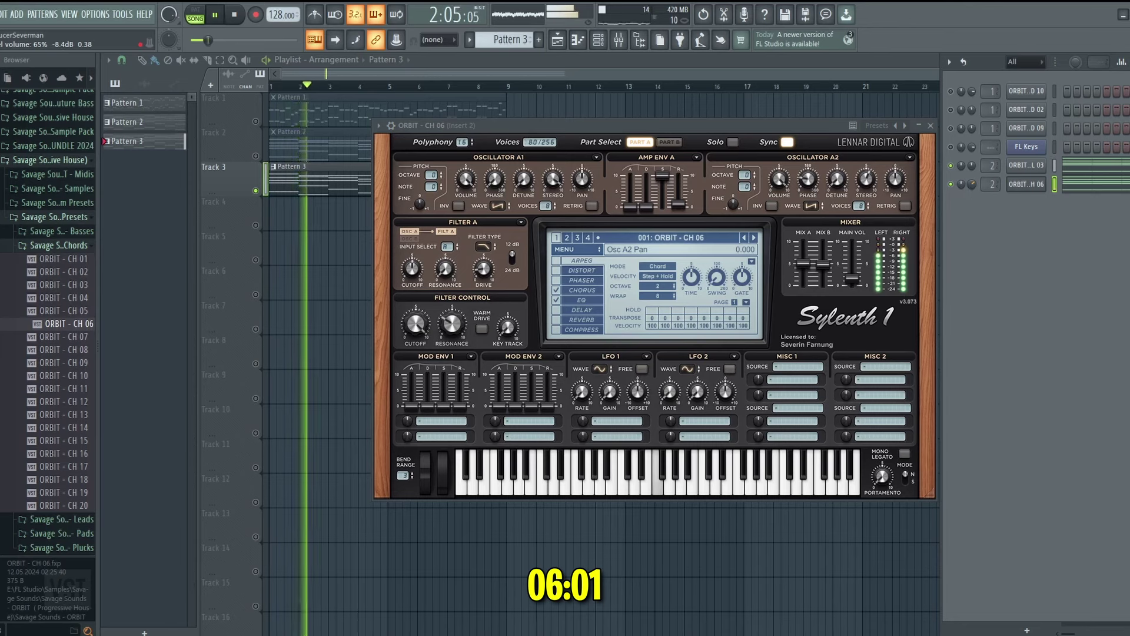
{"action": "left_click", "coordinate": [1025, 184]}
{"action": "left_click", "coordinate": [1055, 166]}
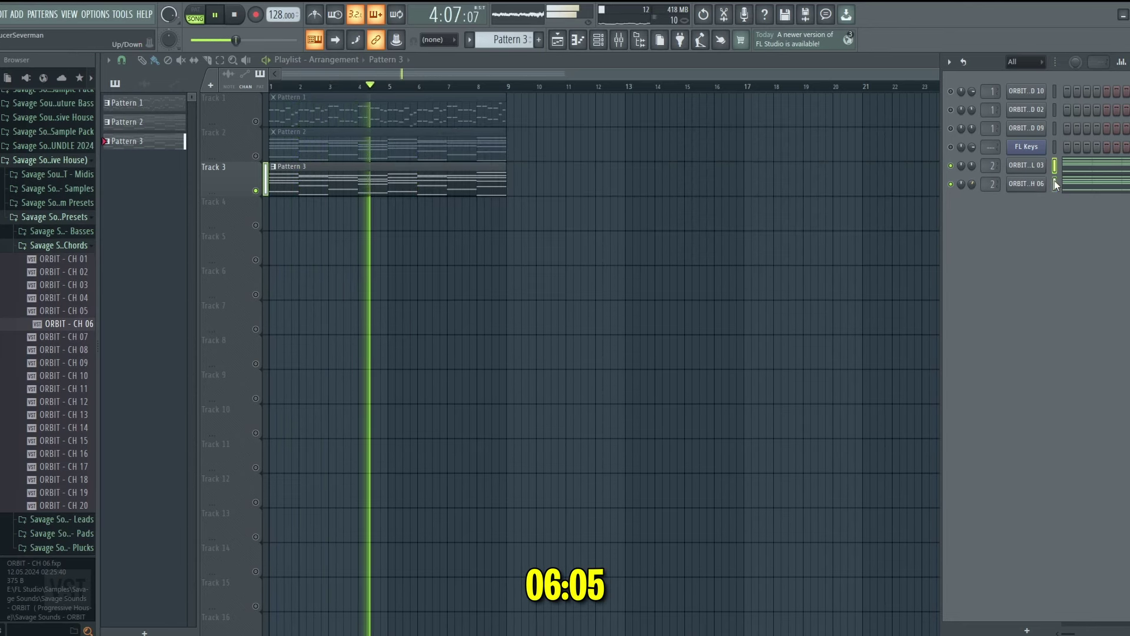
Step: Rename mixer track 2, which carries the PL 03 and CH 06 chord layers, as Pads and restart playback
{"action": "key", "text": "space"}
{"action": "left_click", "coordinate": [618, 40]}
{"action": "right_click", "coordinate": [155, 144]}
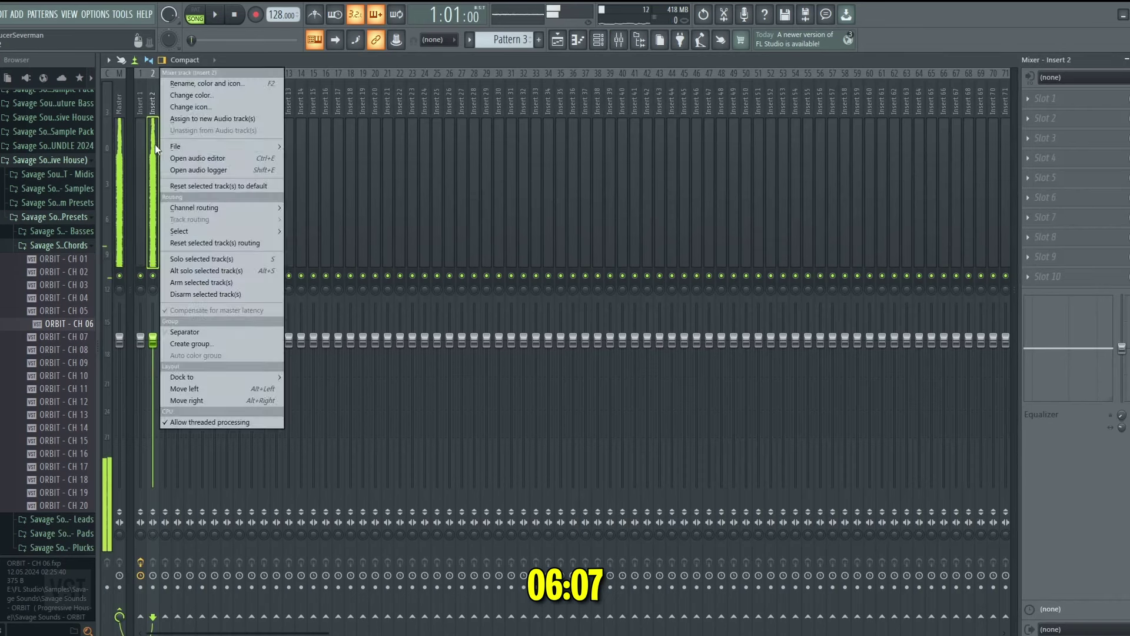
{"action": "mouse_move", "coordinate": [253, 208]}
{"action": "left_click", "coordinate": [323, 220]}
{"action": "key", "text": "F2"}
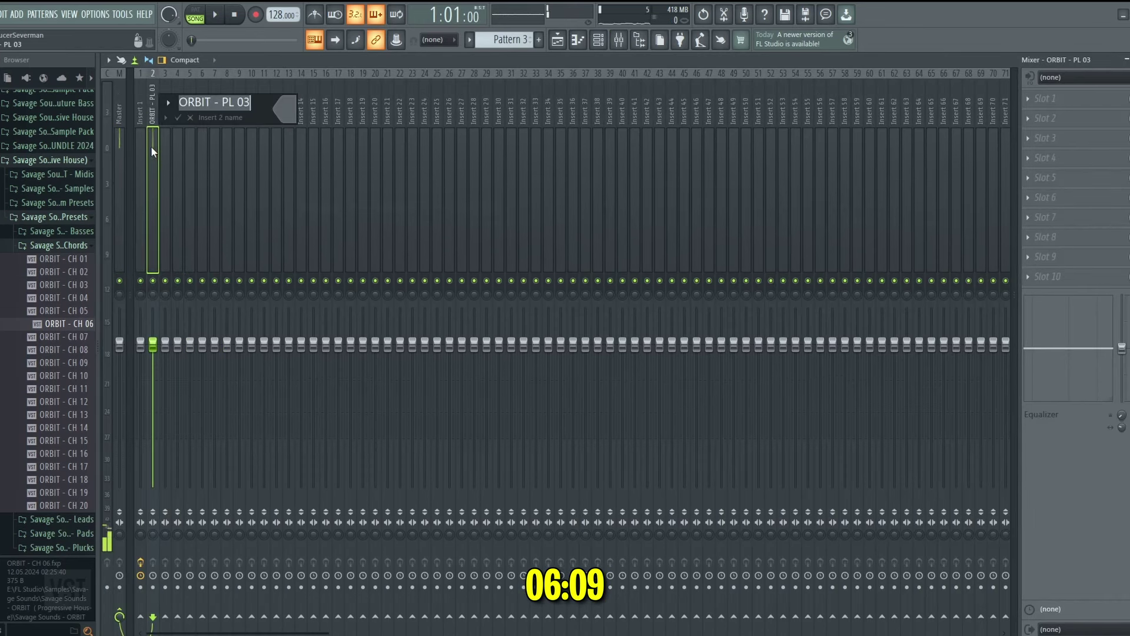
{"action": "type", "text": "Pd"}
{"action": "key", "text": "BackSpace"}
{"action": "type", "text": "ads"}
{"action": "key", "text": "Return"}
{"action": "key", "text": "space"}
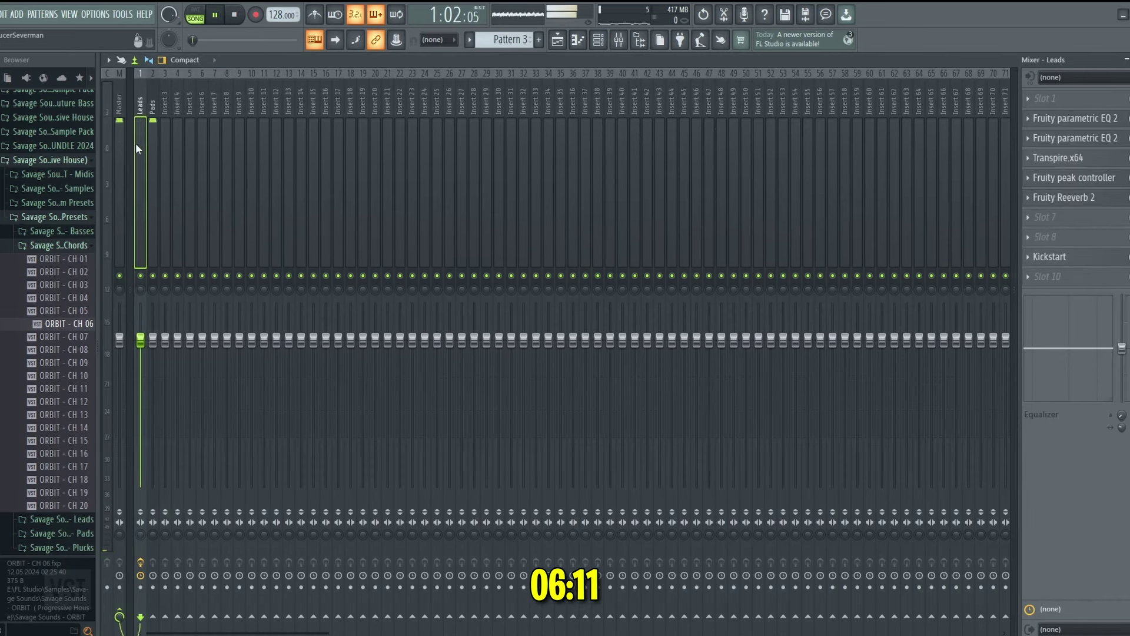
Step: Add Kickstart to slot 9 of the Pads track, choose its ducking curve and adjust the mix amount
{"action": "left_click", "coordinate": [1068, 253]}
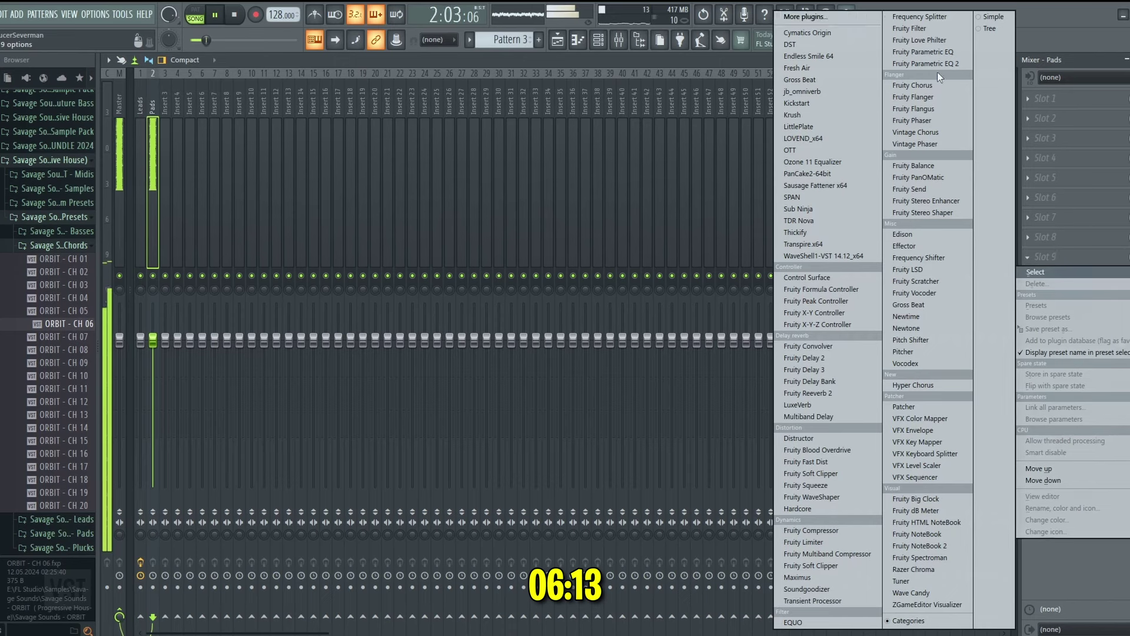
{"action": "left_click", "coordinate": [796, 103]}
{"action": "left_click", "coordinate": [385, 373]}
{"action": "left_click_drag", "start_coordinate": [275, 351], "coordinate": [280, 351]}
{"action": "left_click", "coordinate": [1082, 257]}
Step: Add Fruity Parametric EQ 2 to slot 3 of the Pads track with the 20Hz + 18kHz cut preset and raise its low cut
{"action": "left_click", "coordinate": [1083, 140]}
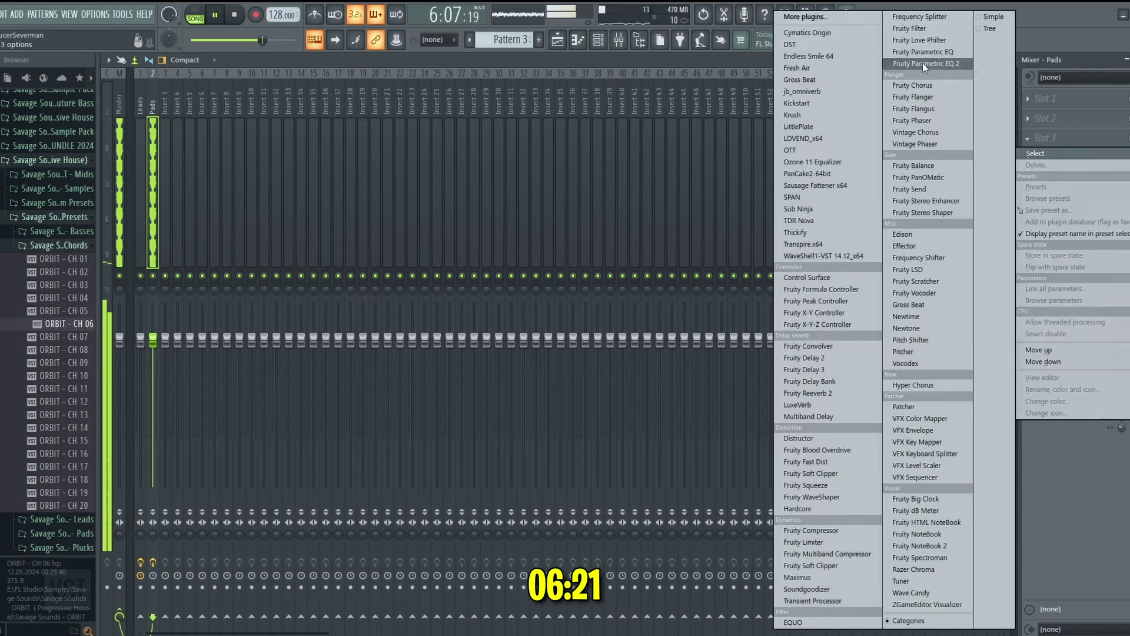
{"action": "left_click", "coordinate": [924, 63]}
{"action": "left_click", "coordinate": [495, 118]}
{"action": "left_click", "coordinate": [518, 154]}
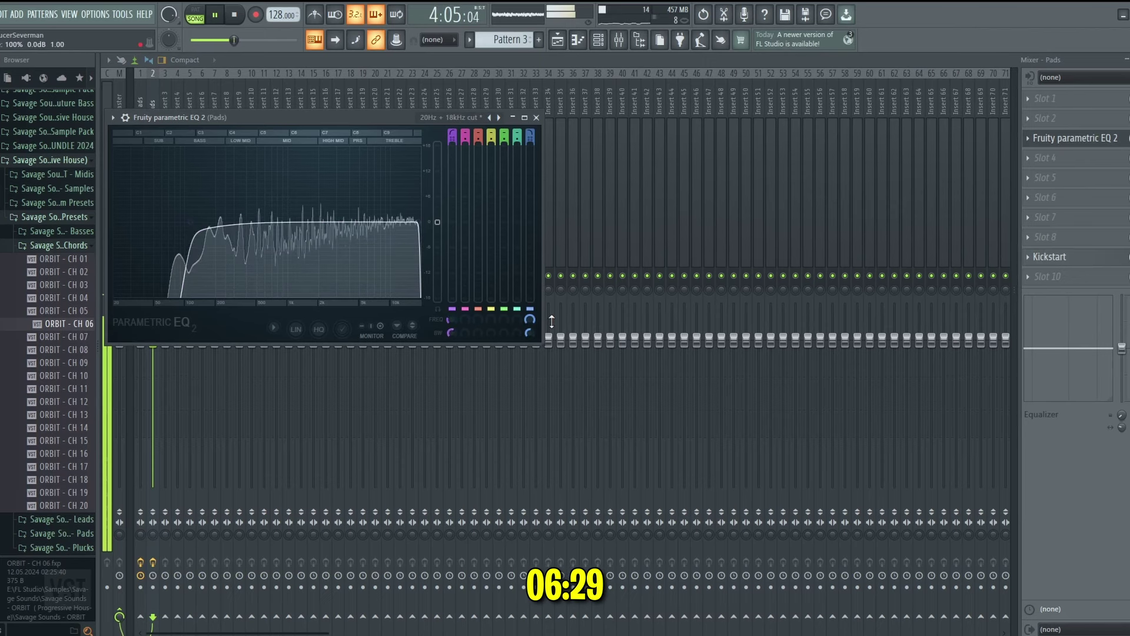
Step: Add a second Fruity Parametric EQ 2 in slot 4 of the Pads track, slightly boosting the high shelf and dipping bands 2, 3 and 4
{"action": "left_click", "coordinate": [1032, 161]}
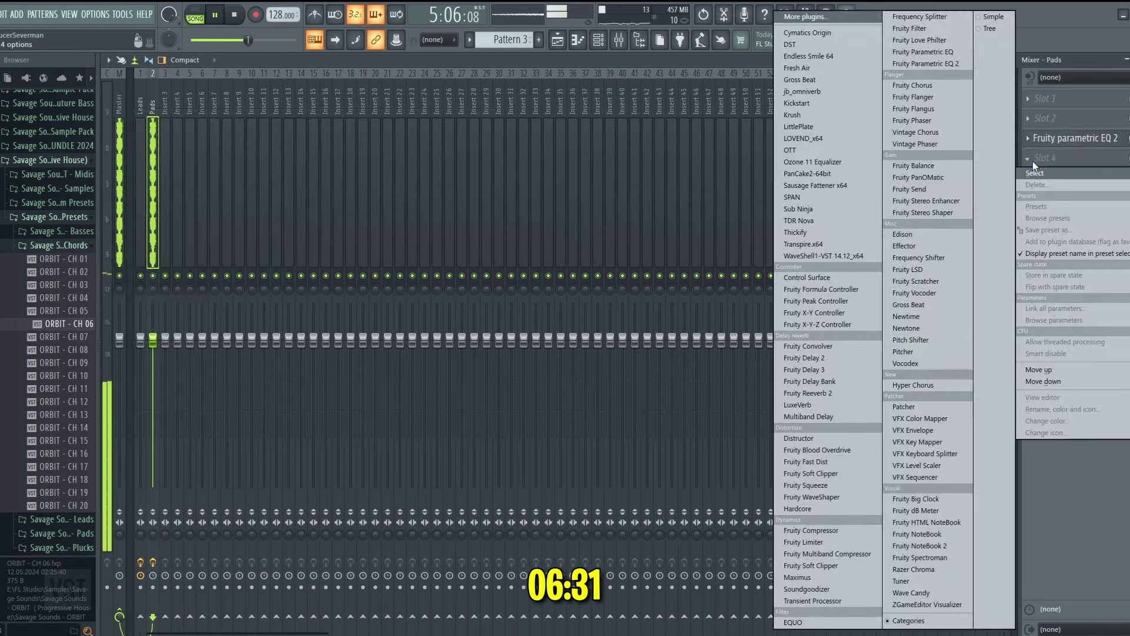
{"action": "left_click", "coordinate": [920, 68]}
{"action": "key", "text": "space"}
{"action": "key", "text": "space"}
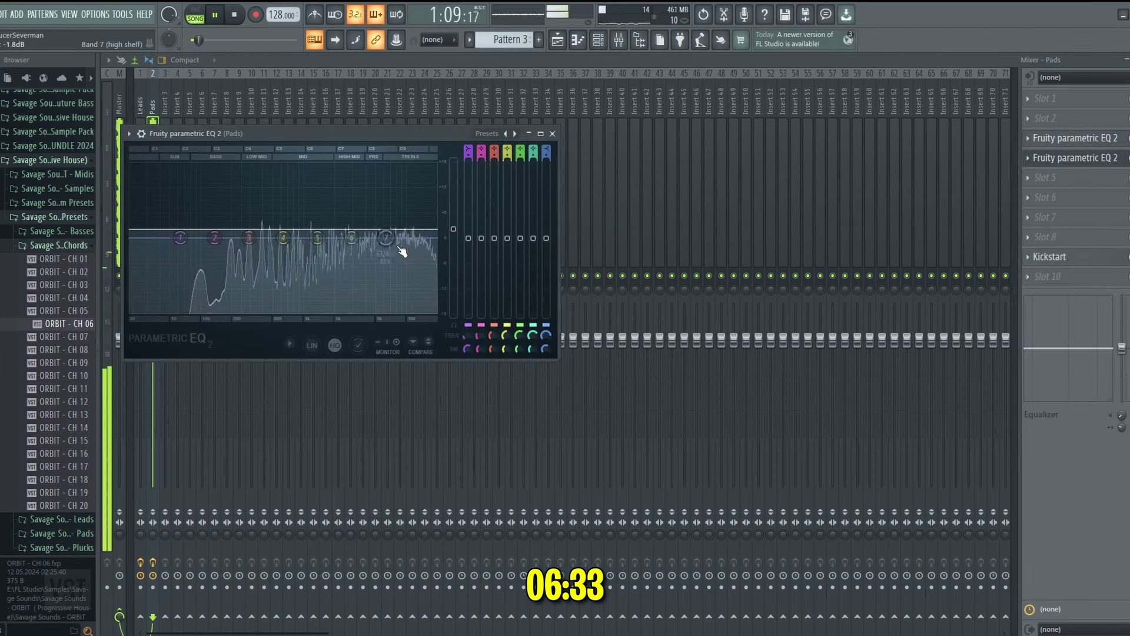
{"action": "left_click_drag", "start_coordinate": [385, 237], "coordinate": [391, 233]}
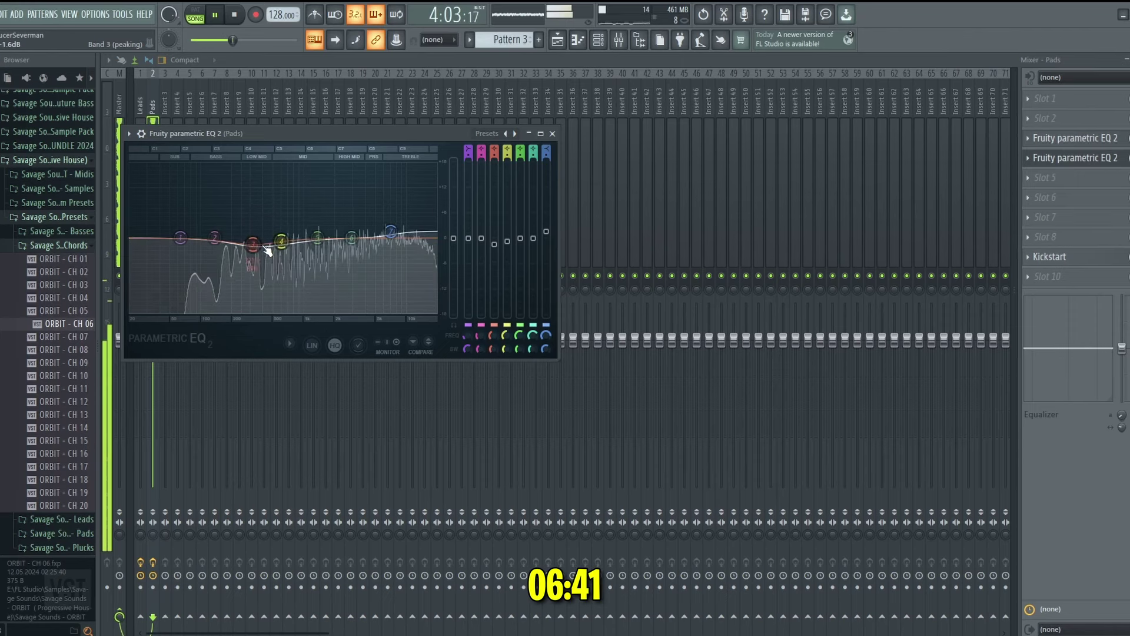
{"action": "left_click_drag", "start_coordinate": [253, 244], "coordinate": [223, 241]}
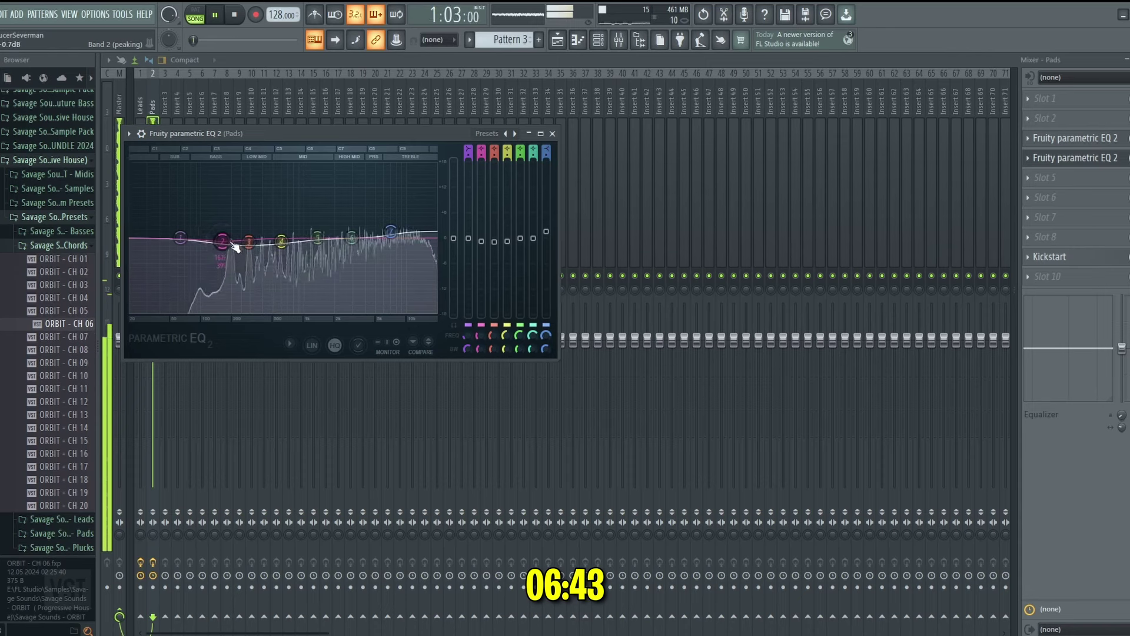
{"action": "left_click", "coordinate": [1109, 161]}
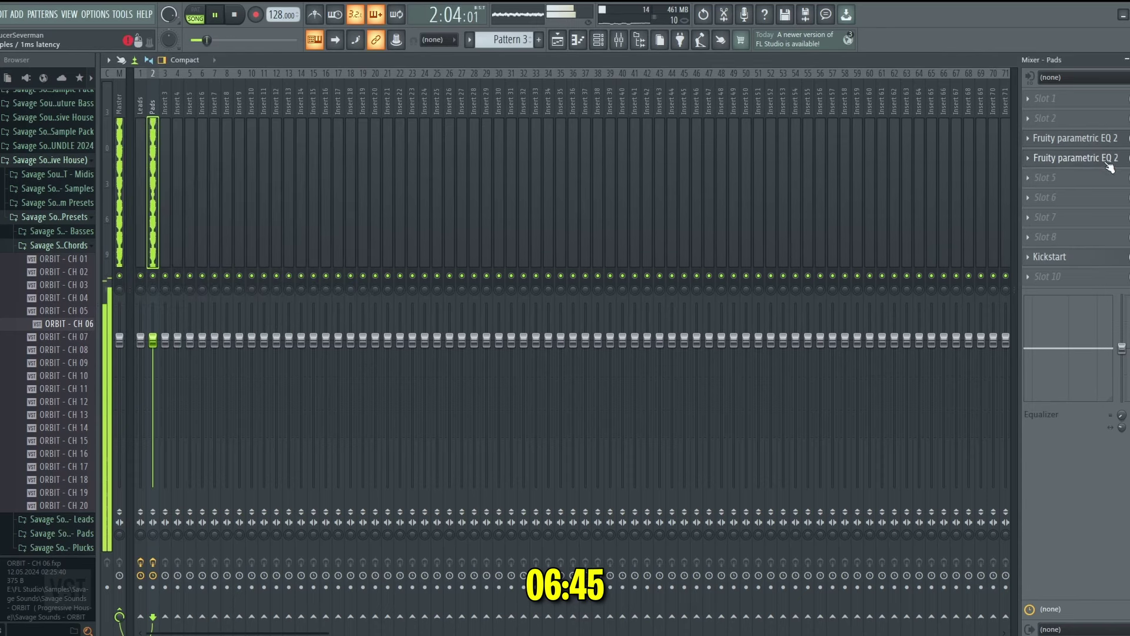
Step: Add OTT to slot 5 of the Pads track with a depth of 21%
{"action": "left_click", "coordinate": [1028, 178]}
{"action": "mouse_move", "coordinate": [1042, 190]}
{"action": "left_click", "coordinate": [795, 153]}
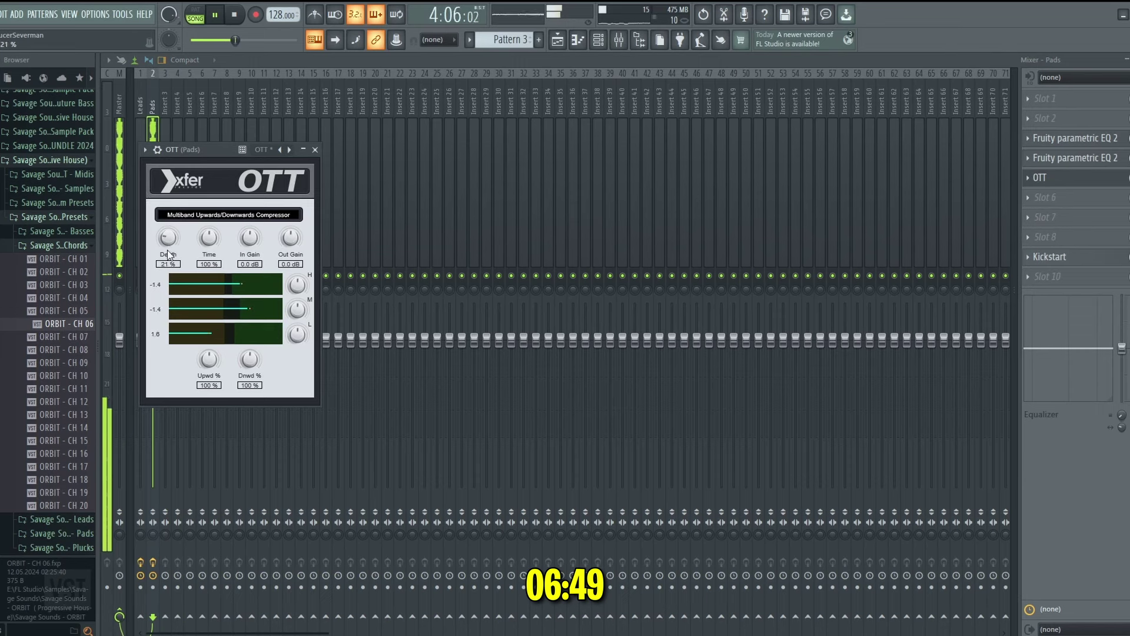
{"action": "left_click", "coordinate": [1096, 177]}
Step: Solo the FL Keys channel, route it to mixer track 3 named Piano and add Fruity Parametric EQ 2 in slot 3
{"action": "key", "text": "space"}
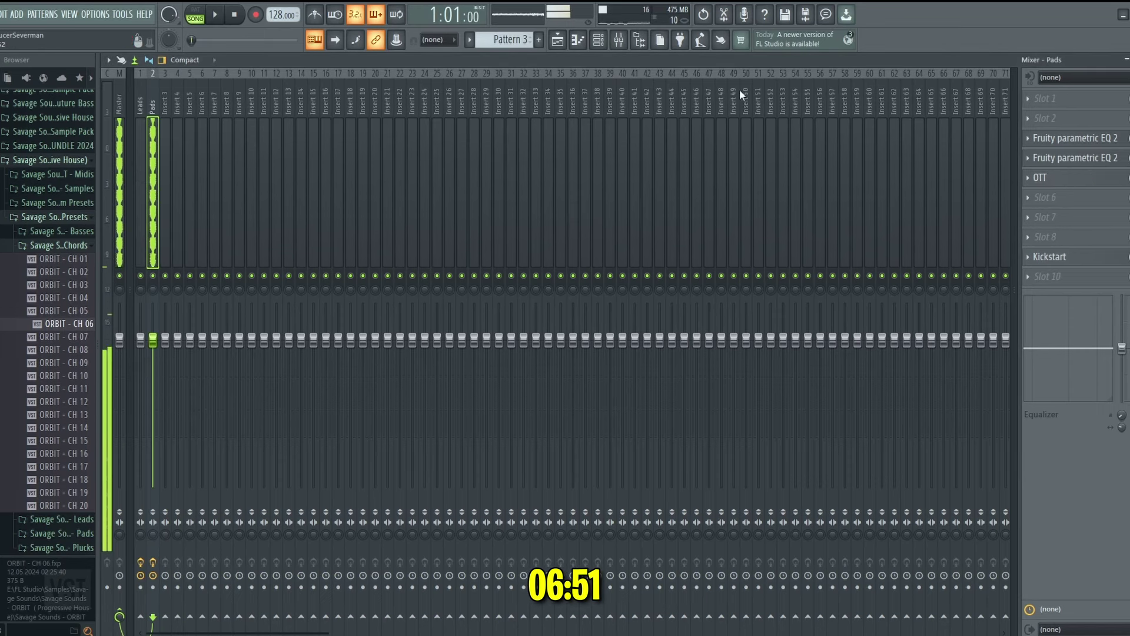
{"action": "left_click", "coordinate": [608, 45]}
{"action": "key", "text": "space"}
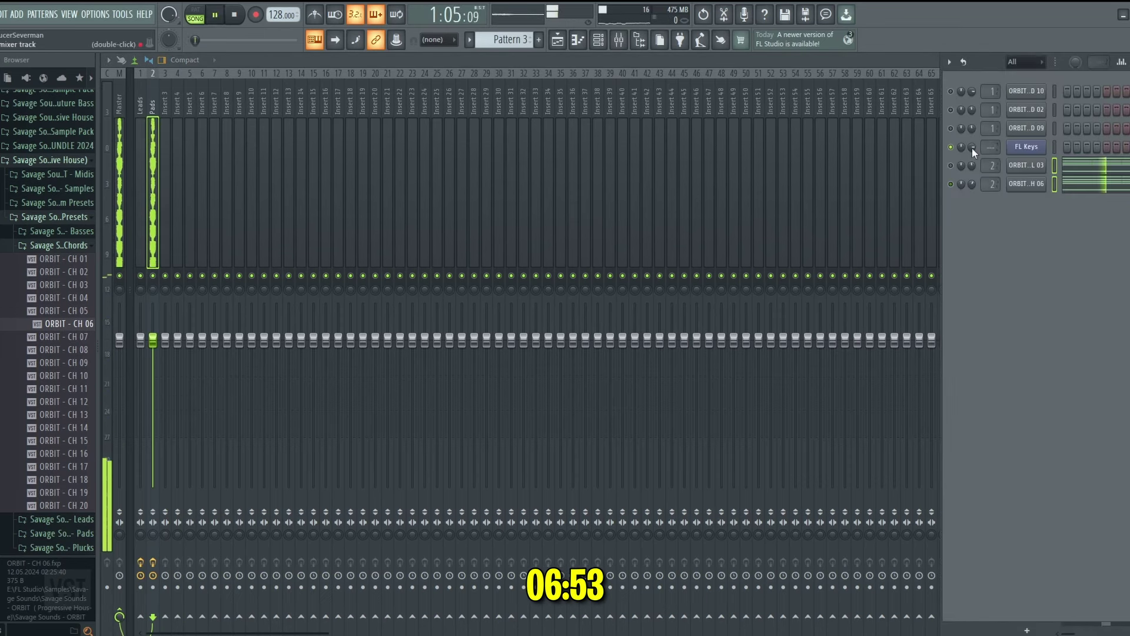
{"action": "left_click", "coordinate": [561, 46]}
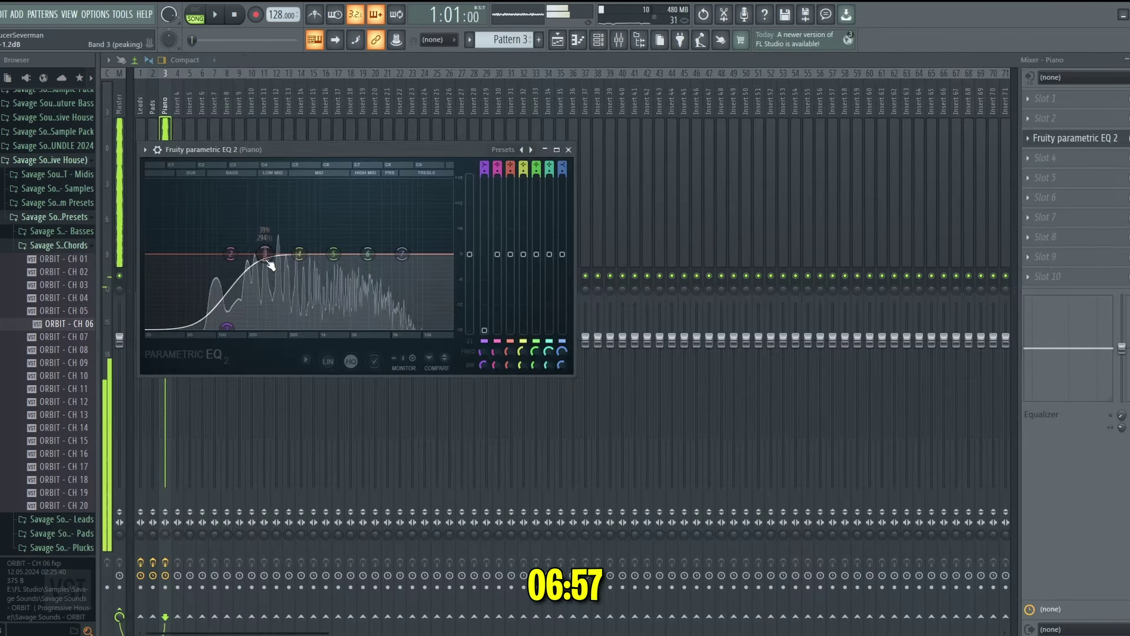
Step: Shape the Piano track's EQ with a low cut on band 1, dips on bands 2 and 3, and gentle boosts on bands 5 and 7
{"action": "key", "text": "space"}
{"action": "mouse_move", "coordinate": [269, 264]}
{"action": "left_mouse_down"}
{"action": "mouse_move", "coordinate": [277, 273]}
{"action": "mouse_move", "coordinate": [255, 259]}
{"action": "left_mouse_up"}
{"action": "key", "text": "space"}
{"action": "key", "text": "space"}
{"action": "key", "text": "space"}
{"action": "key", "text": "space"}
{"action": "left_click_drag", "start_coordinate": [402, 253], "coordinate": [346, 232]}
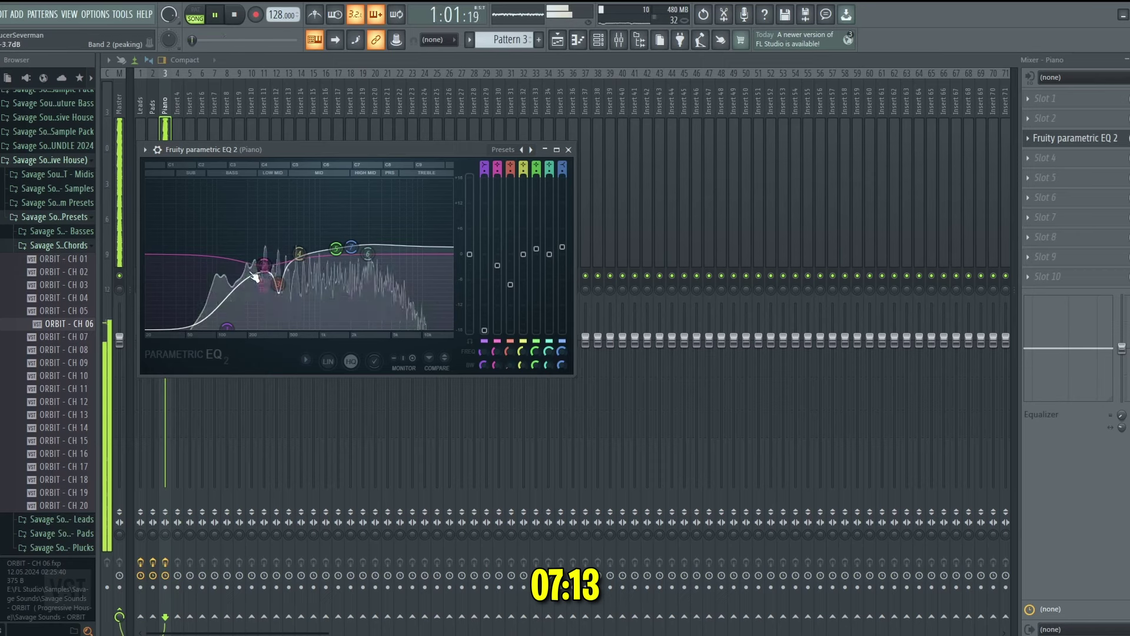
{"action": "left_click_drag", "start_coordinate": [227, 327], "coordinate": [208, 327]}
{"action": "left_click", "coordinate": [1076, 139]}
Step: Add a second Fruity Parametric EQ 2 to the Piano track with the 20Hz + 18kHz cut preset and set its high pass to 122 Hz
{"action": "left_click", "coordinate": [1052, 161]}
{"action": "left_click", "coordinate": [958, 63]}
{"action": "left_click", "coordinate": [547, 165]}
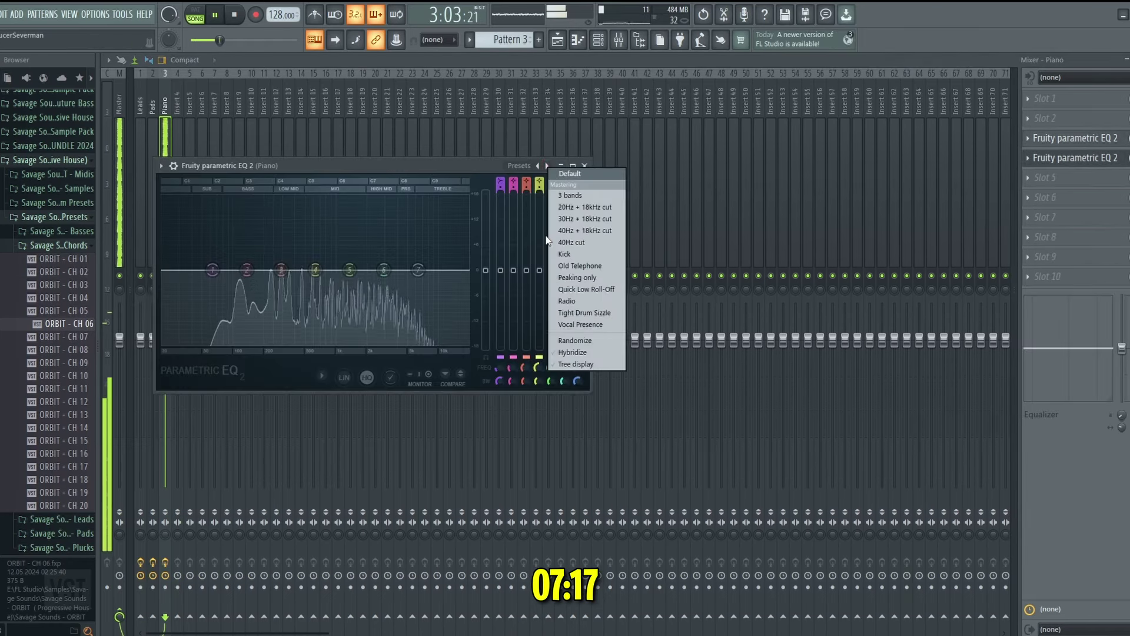
{"action": "left_click", "coordinate": [562, 213]}
{"action": "left_click_drag", "start_coordinate": [496, 368], "coordinate": [497, 370]}
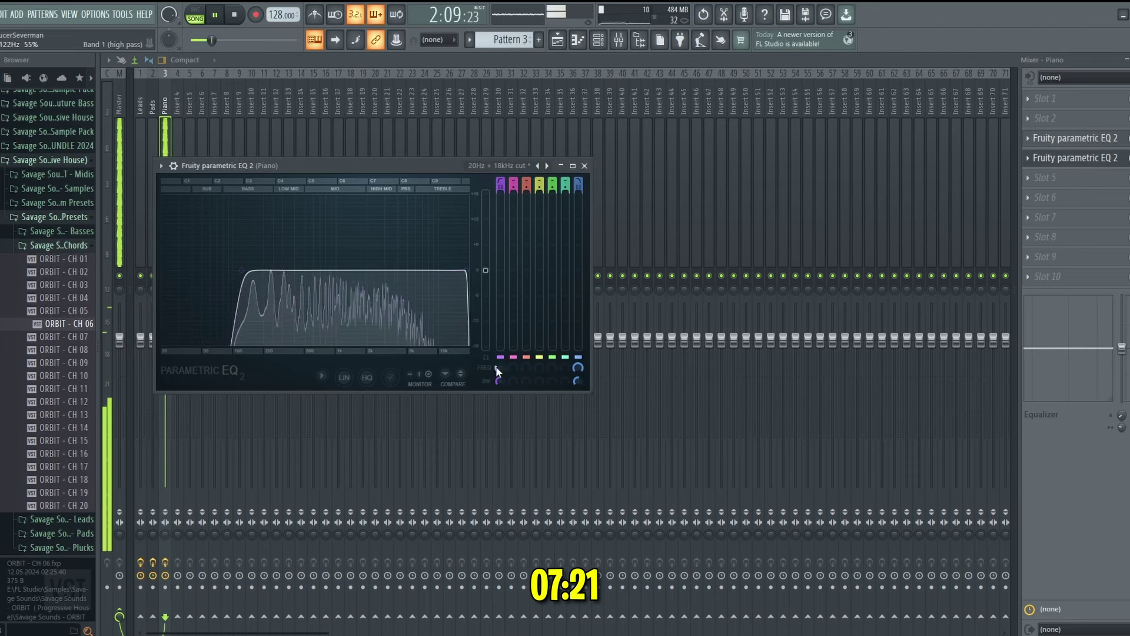
Step: Add Soundgoodizer in mode A to the Piano track and move it up to slot 5
{"action": "left_click", "coordinate": [1048, 199]}
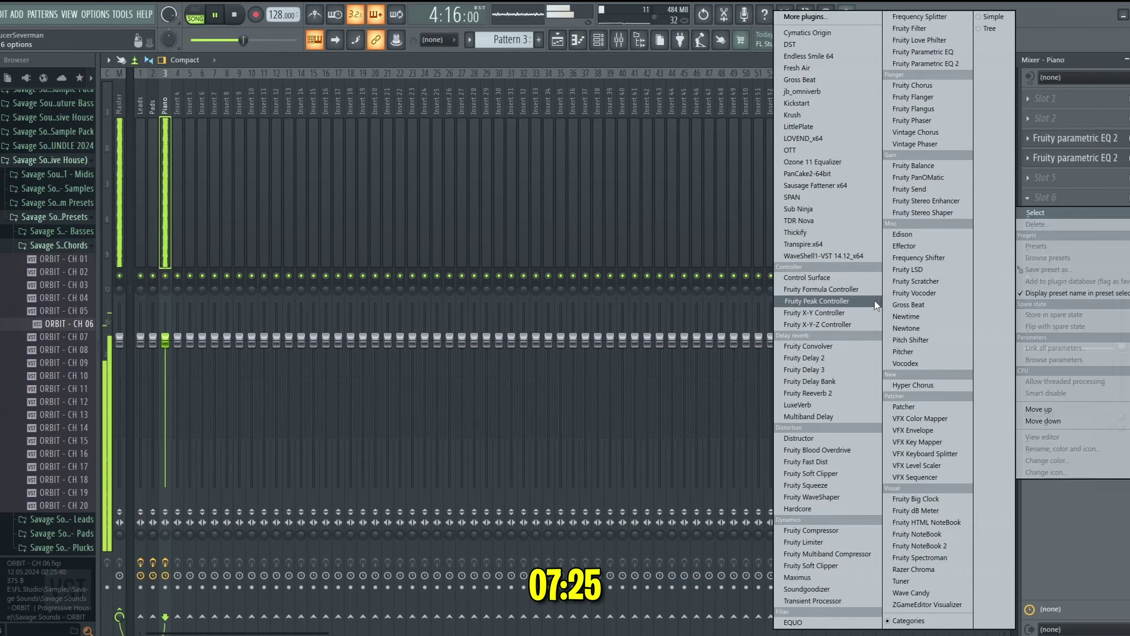
{"action": "left_click", "coordinate": [842, 589]}
{"action": "key", "text": "space"}
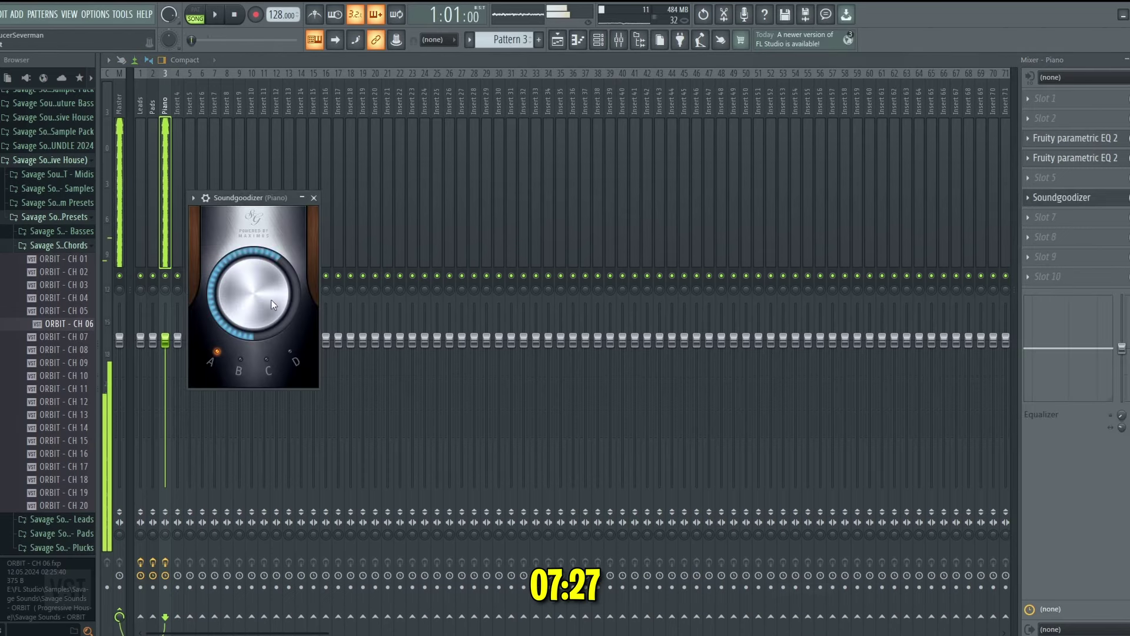
{"action": "left_click", "coordinate": [1078, 201]}
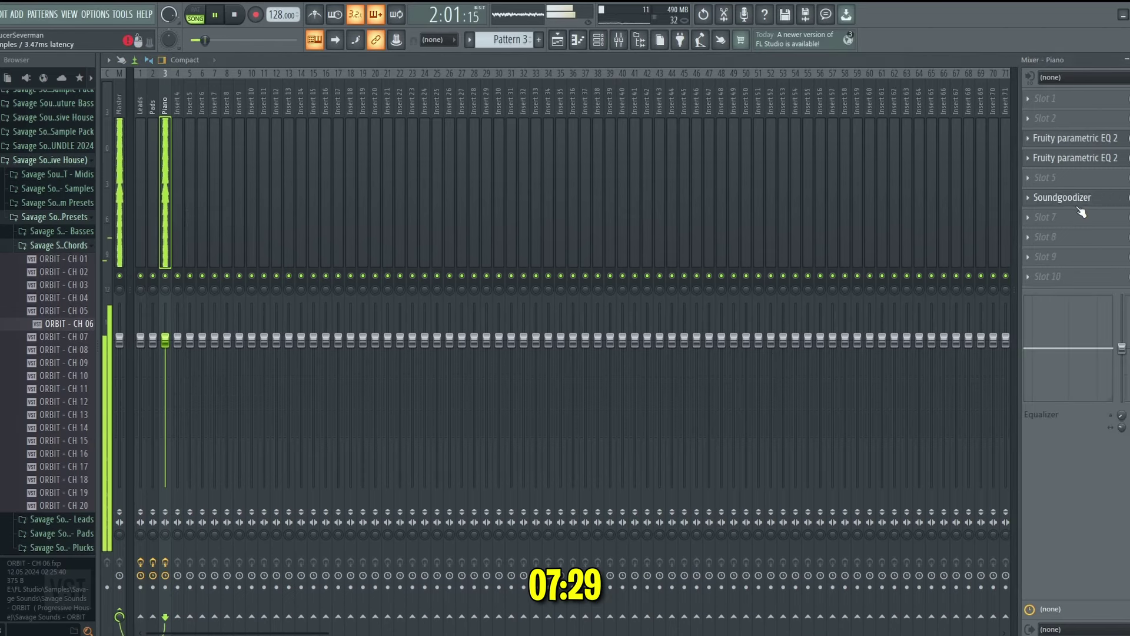
{"action": "scroll", "coordinate": [1075, 199], "scroll_direction": "up", "scroll_amount": 1}
Step: Add OTT to slot 6 of the Piano track with a depth of 27%
{"action": "left_click", "coordinate": [1056, 193]}
{"action": "left_click", "coordinate": [810, 150]}
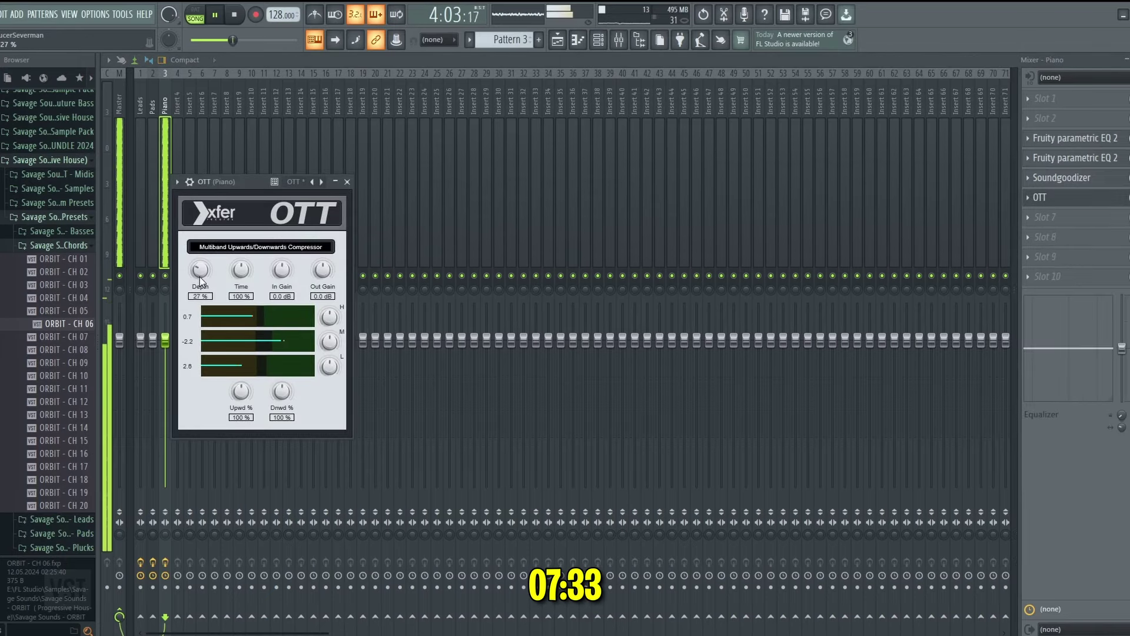
{"action": "left_click", "coordinate": [1089, 200]}
Step: Add Kickstart to slot 8 of the Piano track with an 81% mix, and insert Fruity Reeverb 2 in slot 7
{"action": "left_click", "coordinate": [1078, 236]}
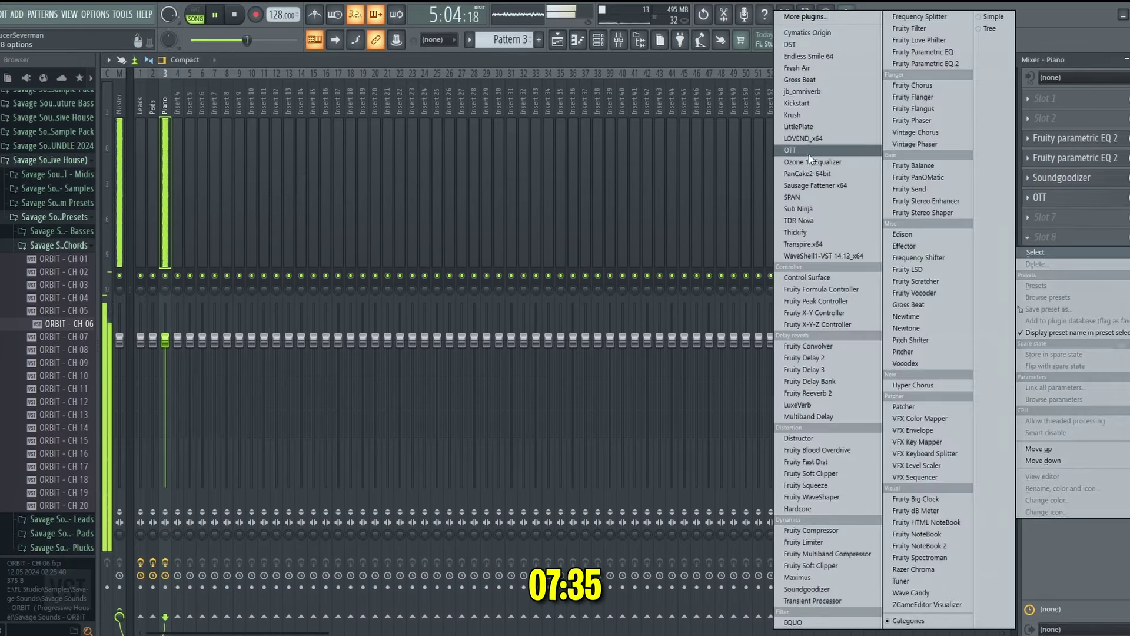
{"action": "left_click", "coordinate": [800, 103]}
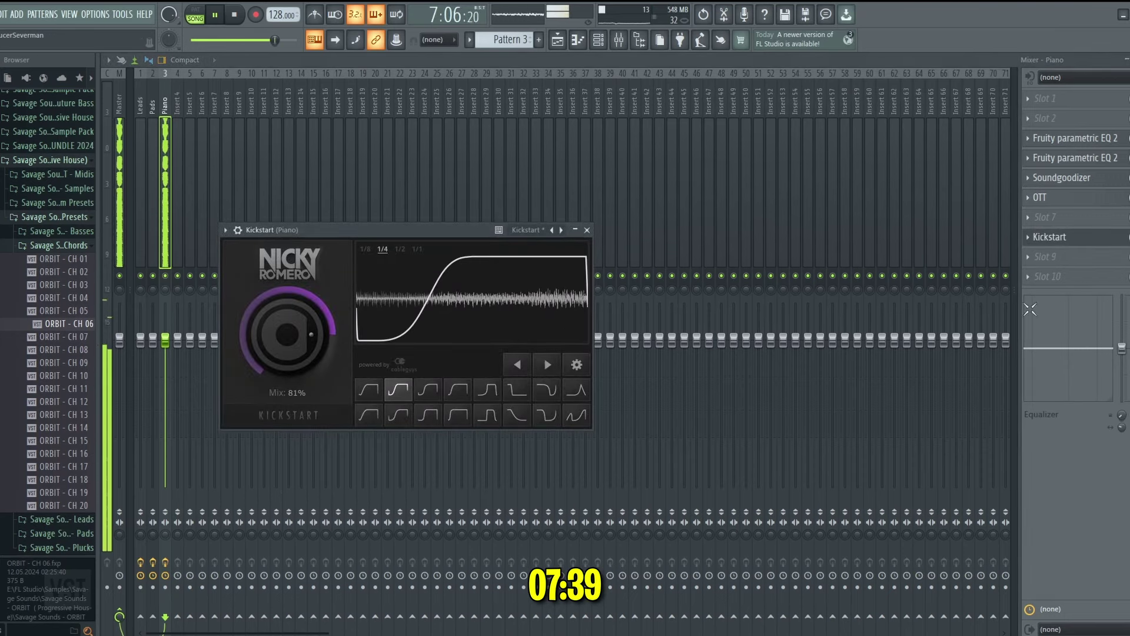
{"action": "left_click", "coordinate": [1063, 238]}
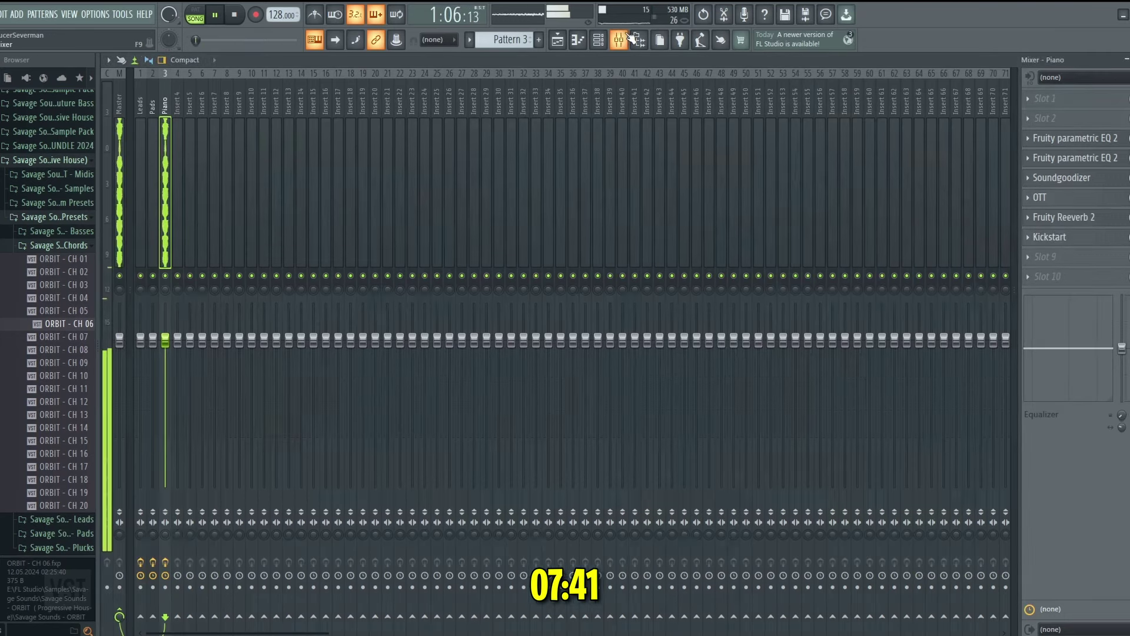
Step: Raise the Leads and Pads mixer faders and add Fruity Limiter to slot 9 of the Master track
{"action": "left_click", "coordinate": [603, 43]}
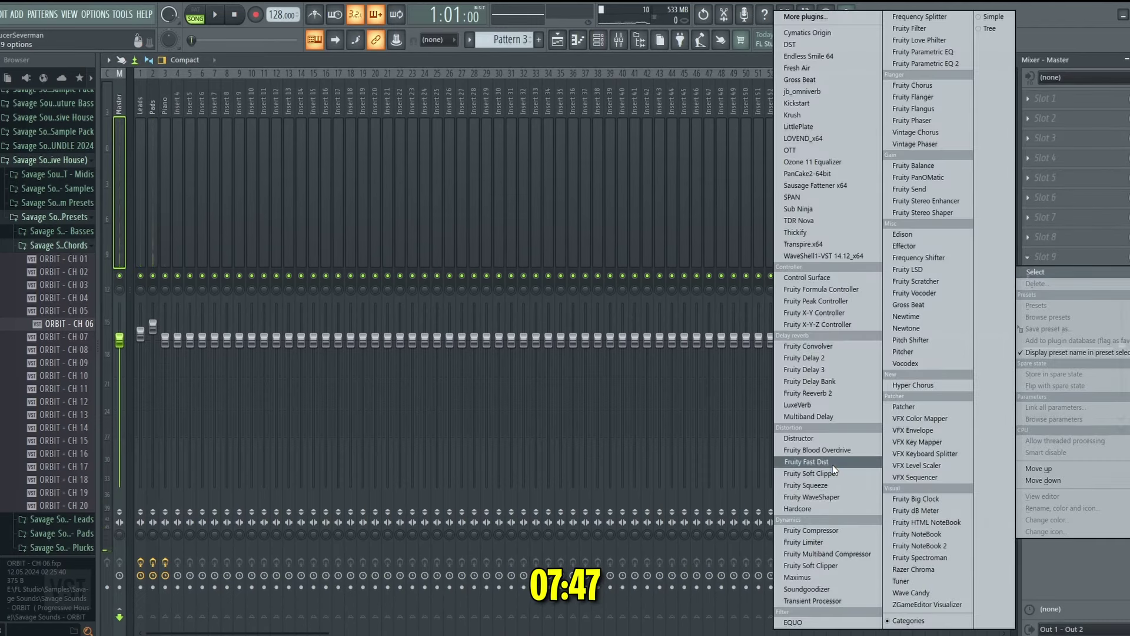
{"action": "left_click", "coordinate": [822, 542]}
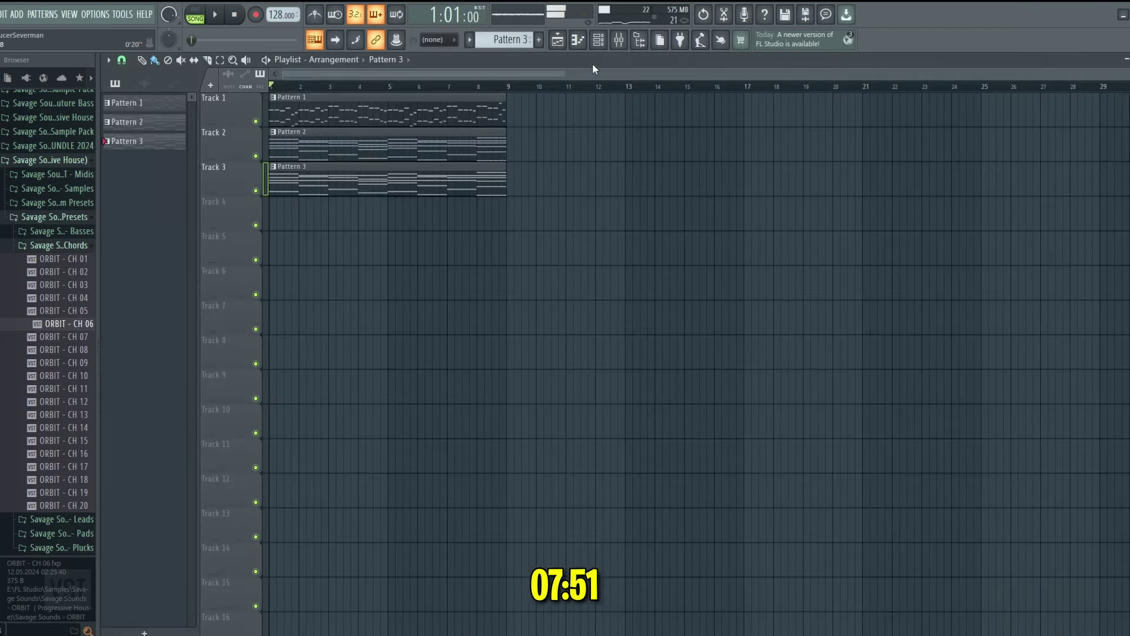
Step: Add a new Serum instrument channel below the ORBIT chord channels
{"action": "left_click", "coordinate": [598, 41]}
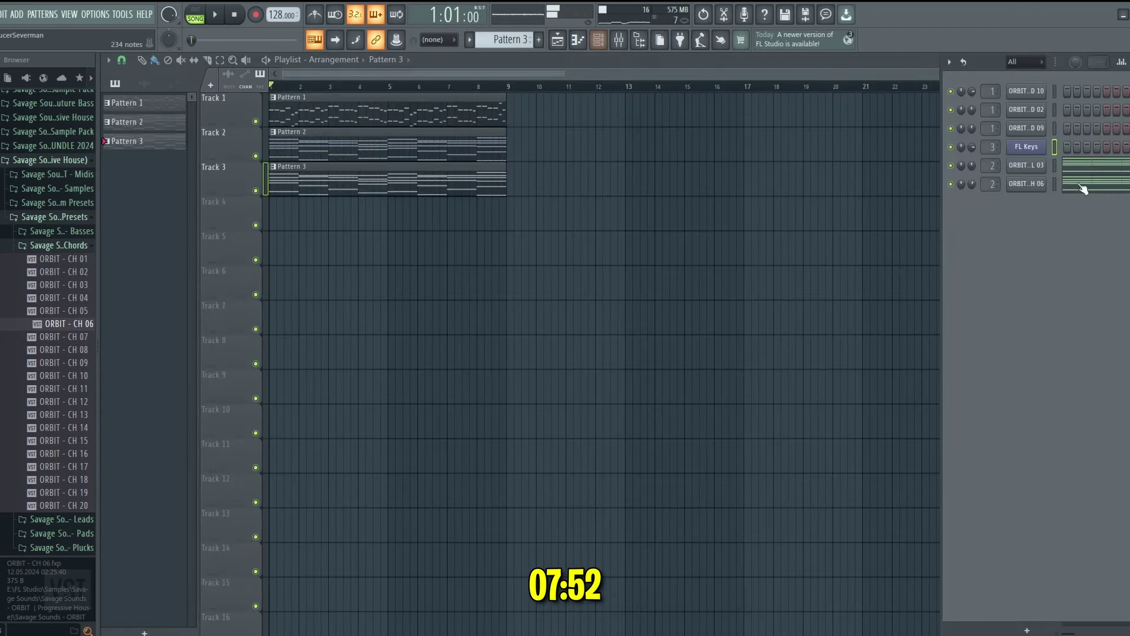
{"action": "left_click", "coordinate": [15, 17]}
{"action": "left_click", "coordinate": [30, 134]}
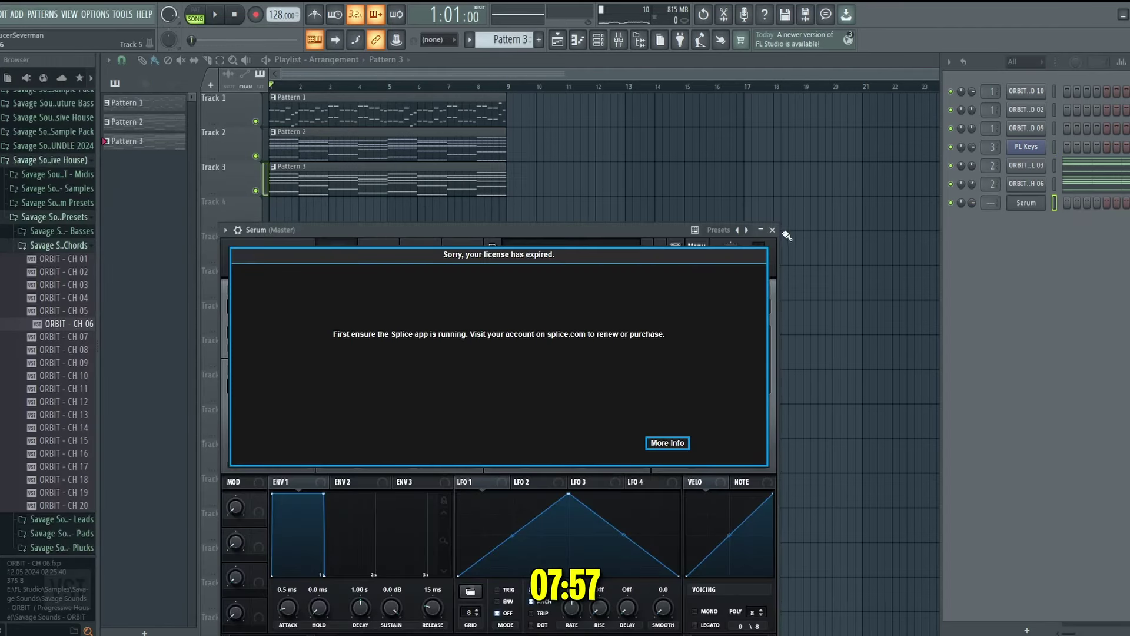
Step: Search the system for the Splice app and launch it to activate the Serum licence
{"action": "key", "text": "super"}
{"action": "type", "text": "splice"}
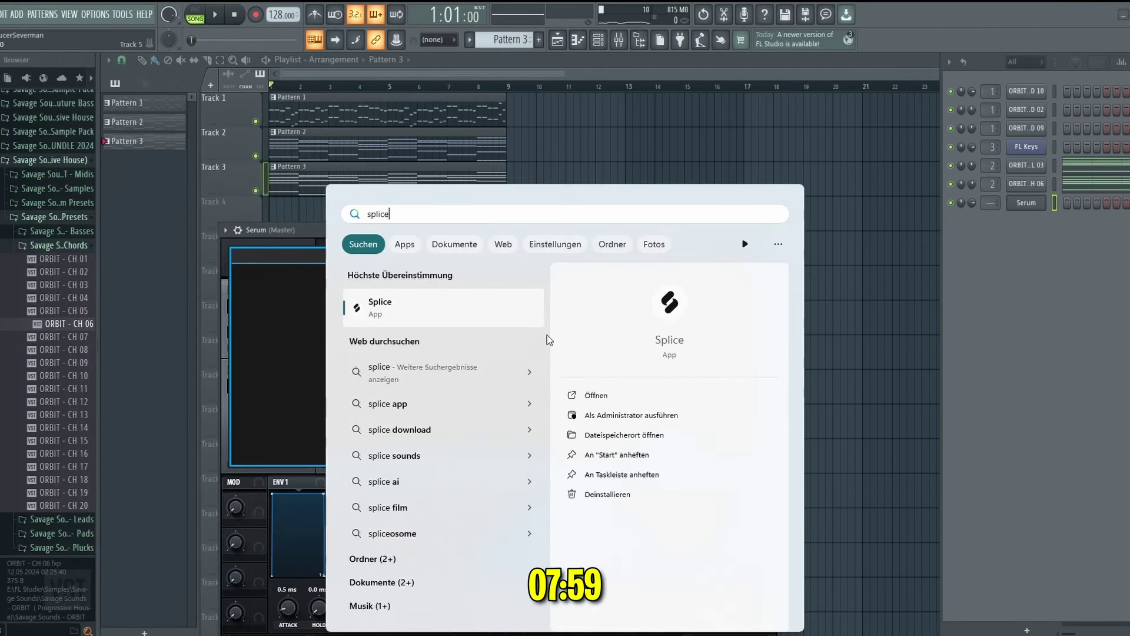
{"action": "left_click", "coordinate": [410, 316]}
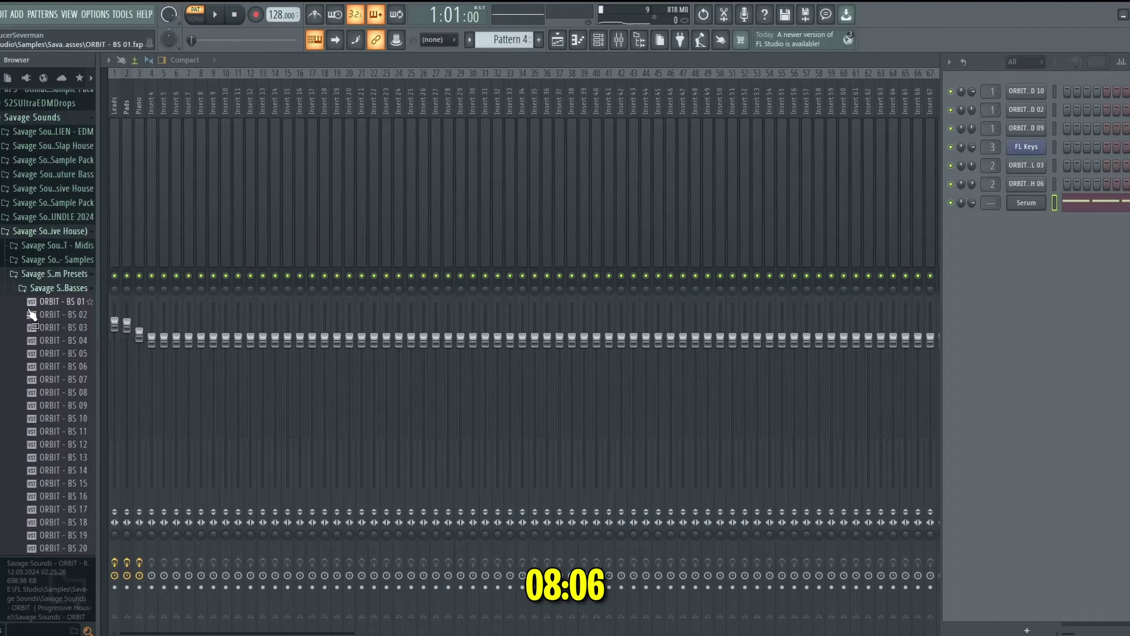
Step: Load ORBIT - BS 01 into the Serum channel and play its bass notes in the piano roll
{"action": "left_click_drag", "start_coordinate": [65, 302], "coordinate": [1032, 210]}
{"action": "key", "text": "space"}
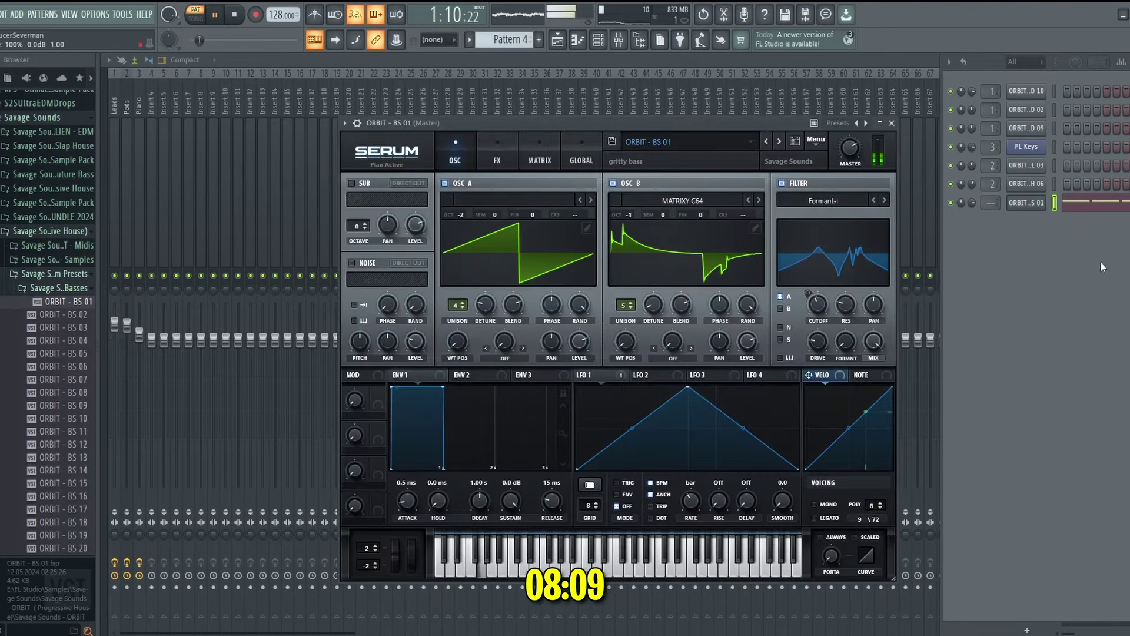
{"action": "left_click", "coordinate": [1089, 201]}
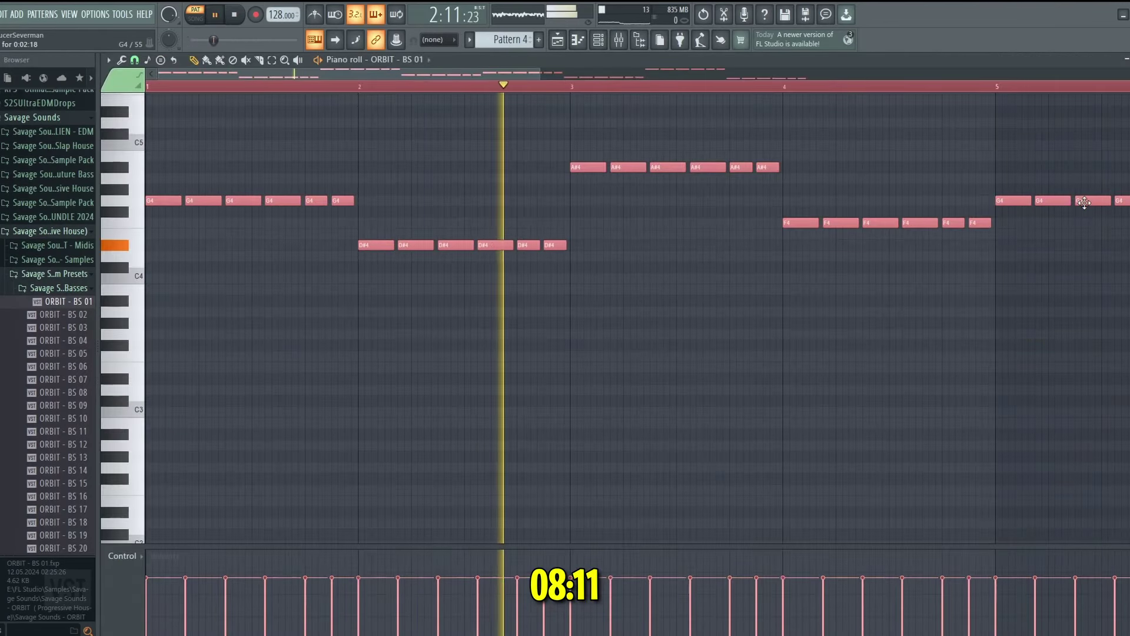
{"action": "scroll", "coordinate": [1088, 205], "scroll_direction": "down", "scroll_amount": 2}
{"action": "scroll", "coordinate": [1089, 207], "scroll_direction": "up", "scroll_amount": 4}
{"action": "key", "text": "space"}
{"action": "key", "text": "space"}
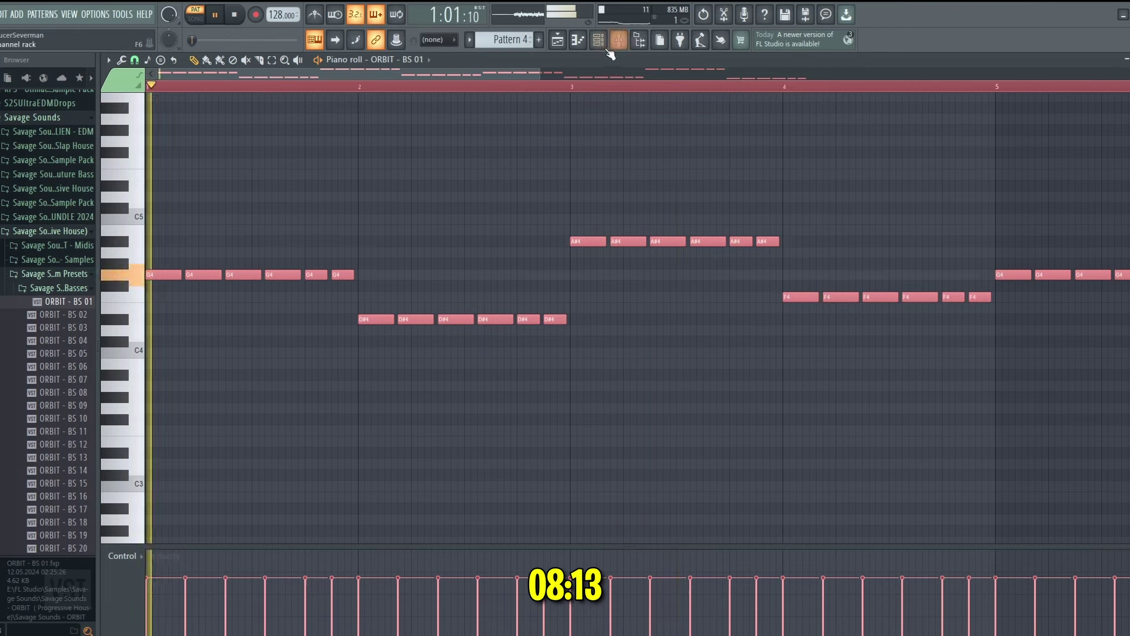
Step: Rename the ORBIT - BS 01 Serum channel as Midbass 1
{"action": "left_click", "coordinate": [600, 42]}
{"action": "middle_click", "coordinate": [1022, 204]}
{"action": "type", "text": "Midbass 1"}
{"action": "key", "text": "Return"}
Step: Clone the Midbass 1 channel, copy its notes into the clone, and restart playback
{"action": "right_click", "coordinate": [1018, 203]}
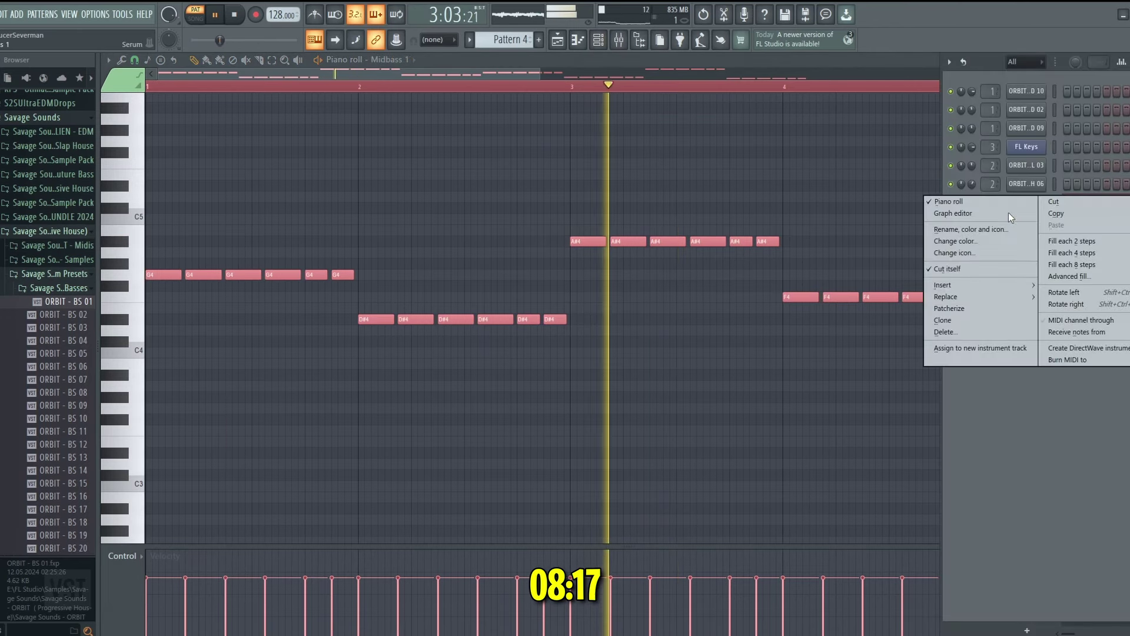
{"action": "left_click", "coordinate": [976, 320]}
{"action": "right_click", "coordinate": [1033, 206]}
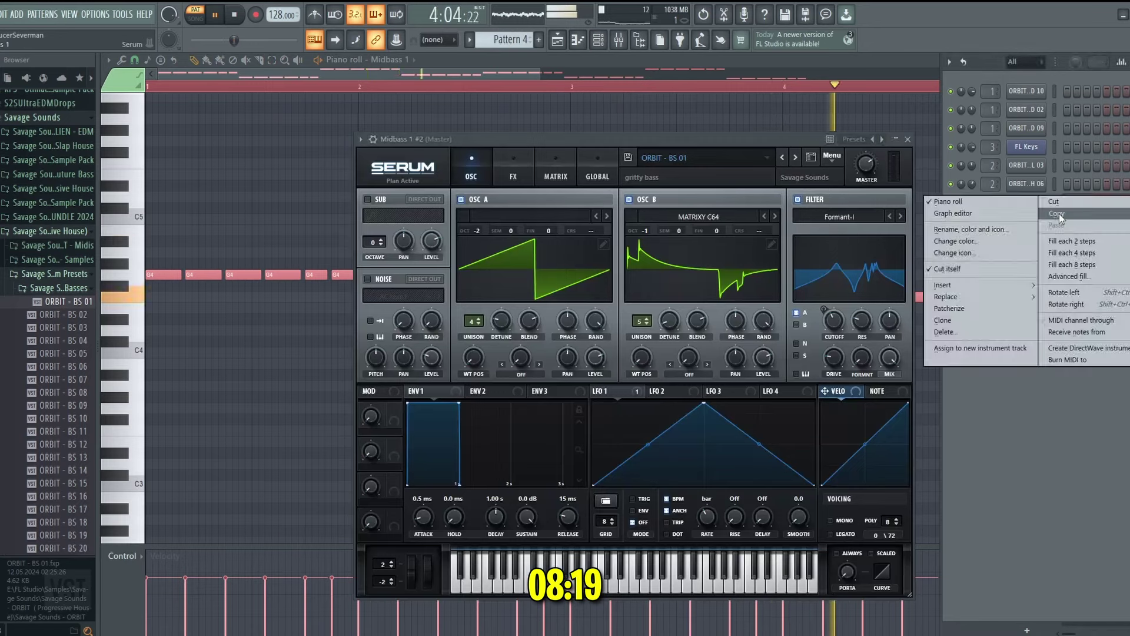
{"action": "left_click", "coordinate": [1056, 215]}
{"action": "right_click", "coordinate": [1026, 221]}
{"action": "left_click", "coordinate": [1057, 243]}
{"action": "key", "text": "space"}
{"action": "key", "text": "space"}
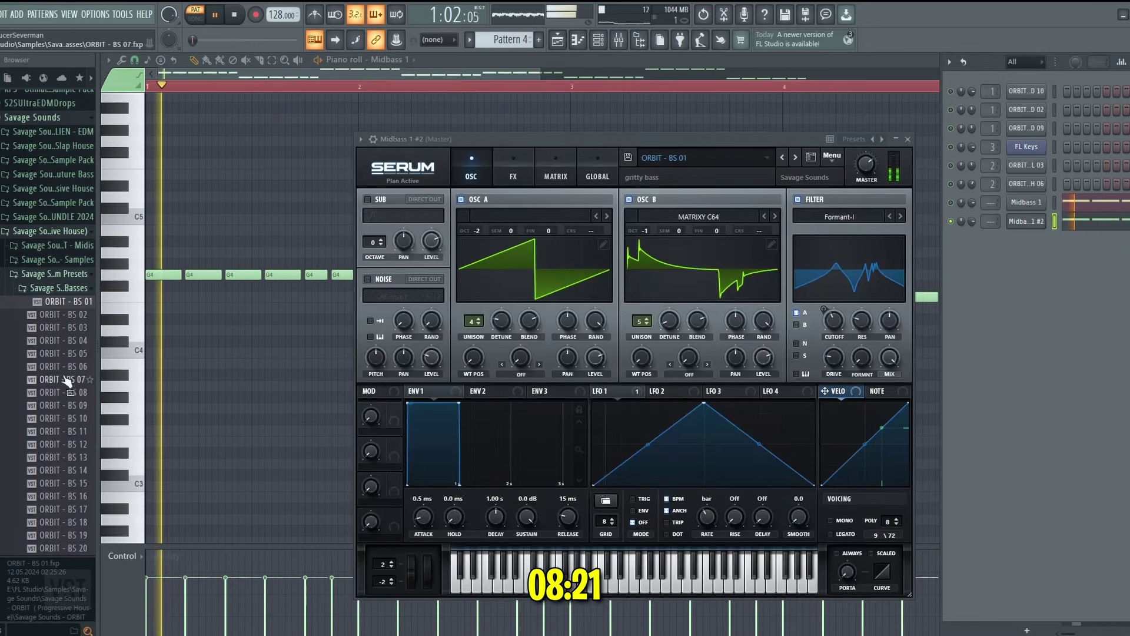
Step: Load the ORBIT - BS 03 preset into the cloned Serum channel and rename the channel as Midbass 2
{"action": "left_click_drag", "start_coordinate": [56, 327], "coordinate": [493, 158]}
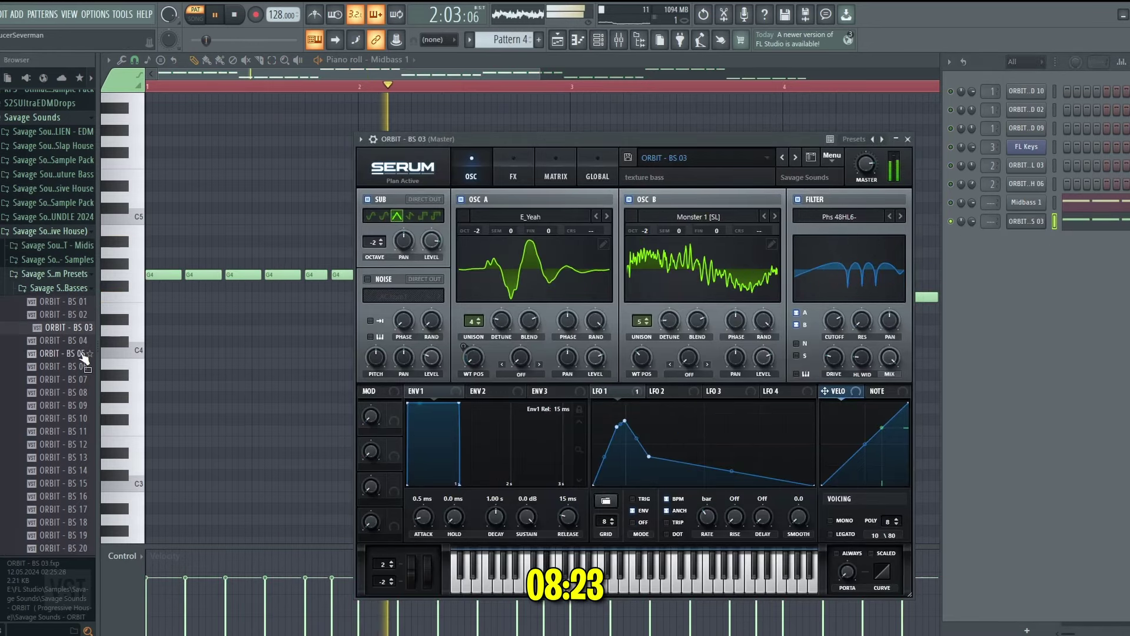
{"action": "middle_click", "coordinate": [1015, 223]}
{"action": "type", "text": "Midbass 2"}
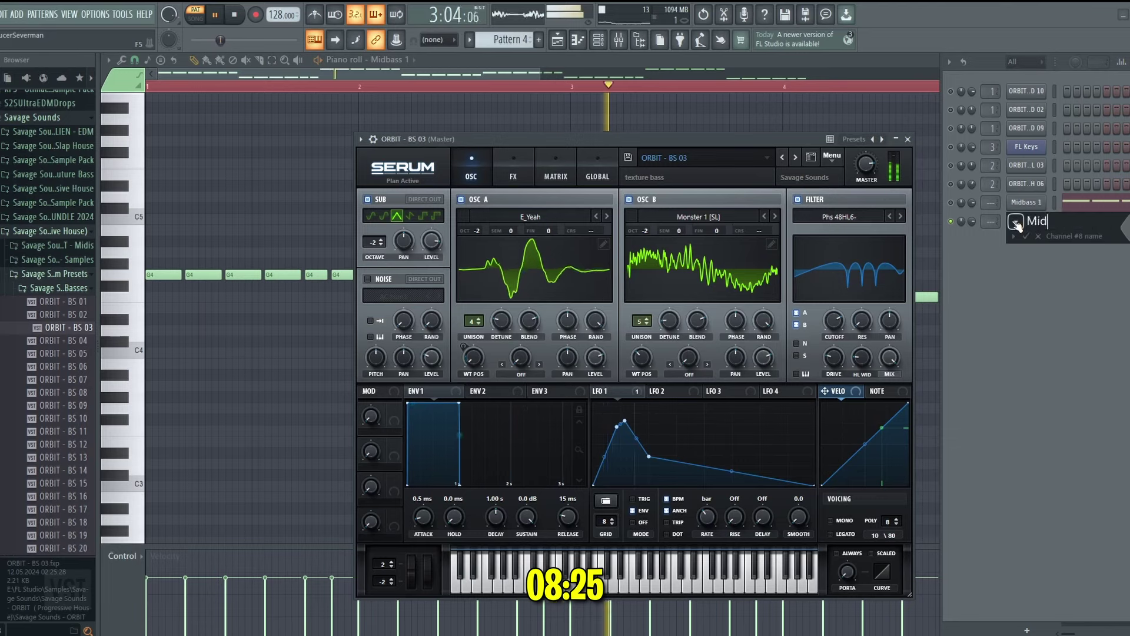
{"action": "key", "text": "Return"}
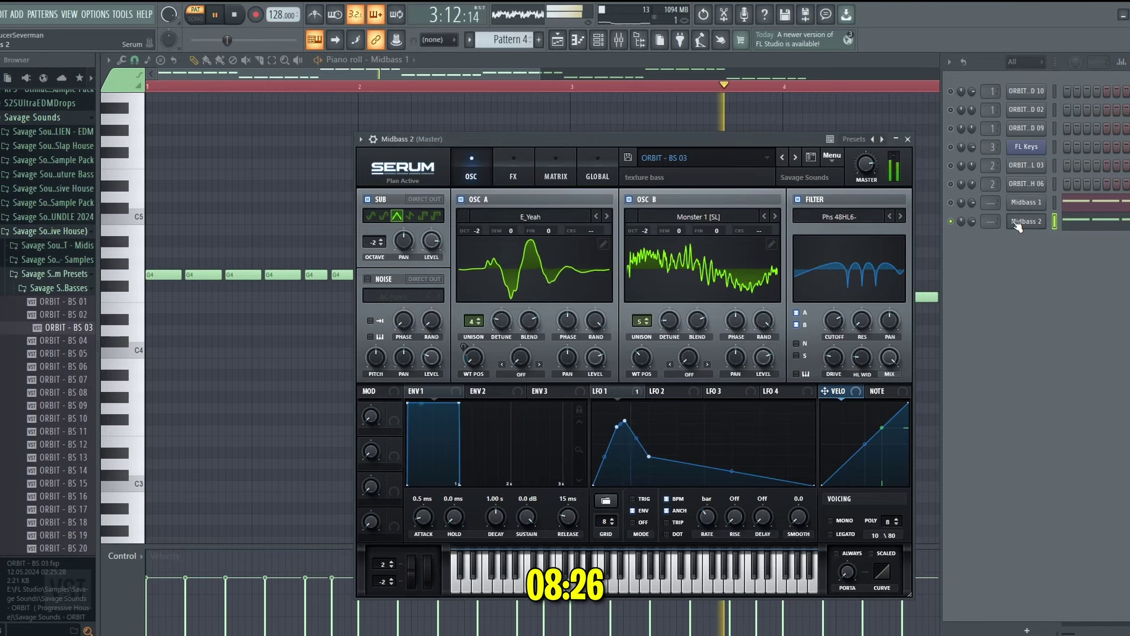
Step: Unmute Midbass 1 and lower the Midbass 2 channel volume to about 51%
{"action": "left_click", "coordinate": [951, 203]}
{"action": "left_click_drag", "start_coordinate": [972, 222], "coordinate": [973, 240]}
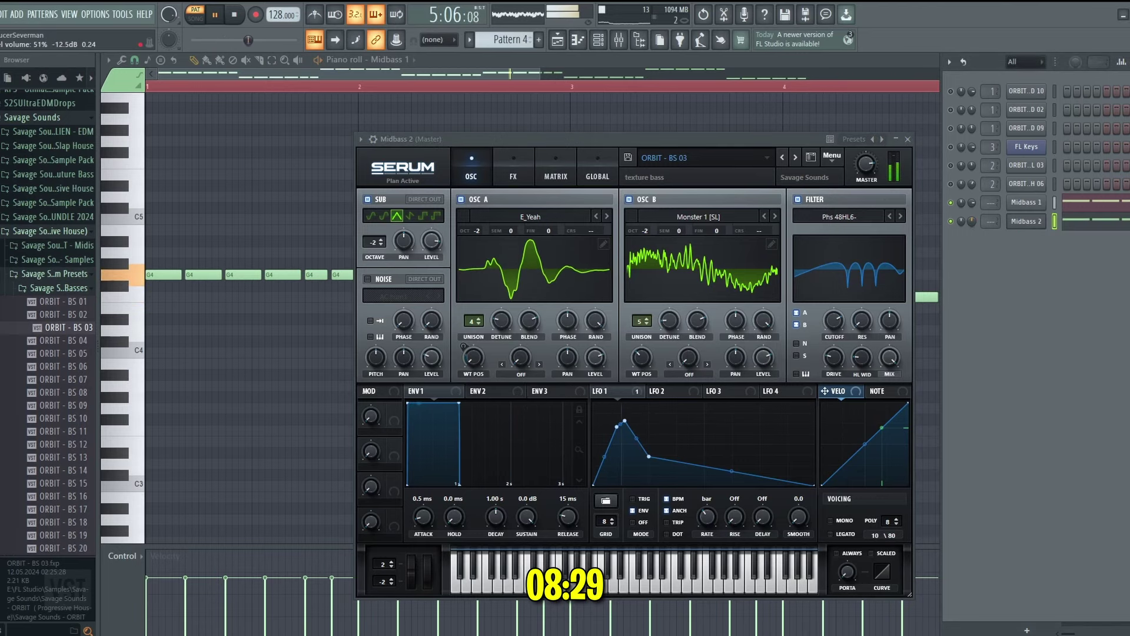
Step: Clone the Midbass 2 channel and copy its notes into the clone
{"action": "right_click", "coordinate": [1021, 230]}
{"action": "left_click", "coordinate": [989, 336]}
{"action": "right_click", "coordinate": [1029, 222]}
{"action": "left_click", "coordinate": [1056, 232]}
{"action": "right_click", "coordinate": [1030, 240]}
{"action": "left_click", "coordinate": [1057, 263]}
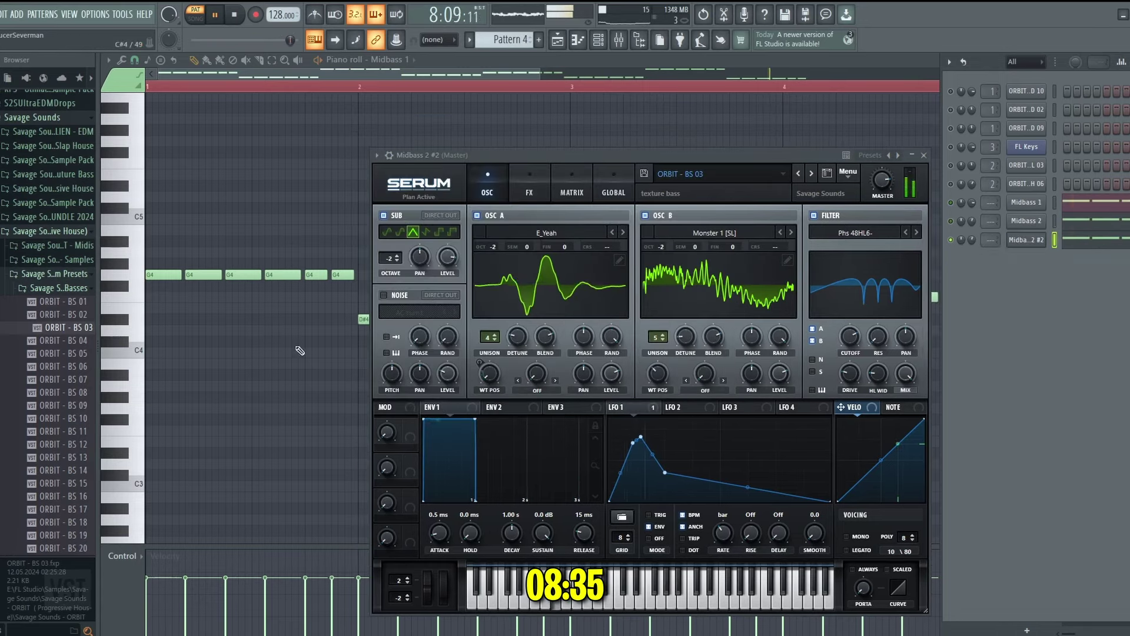
Step: Audition ORBIT bass presets BS 04, BS 09 and BS 10 in the new clone, settling on ORBIT - BS 15
{"action": "left_click_drag", "start_coordinate": [65, 340], "coordinate": [563, 80]}
{"action": "left_click_drag", "start_coordinate": [76, 405], "coordinate": [557, 101]}
{"action": "scroll", "coordinate": [35, 395], "scroll_direction": "down", "scroll_amount": 3}
{"action": "scroll", "coordinate": [32, 402], "scroll_direction": "down", "scroll_amount": 1}
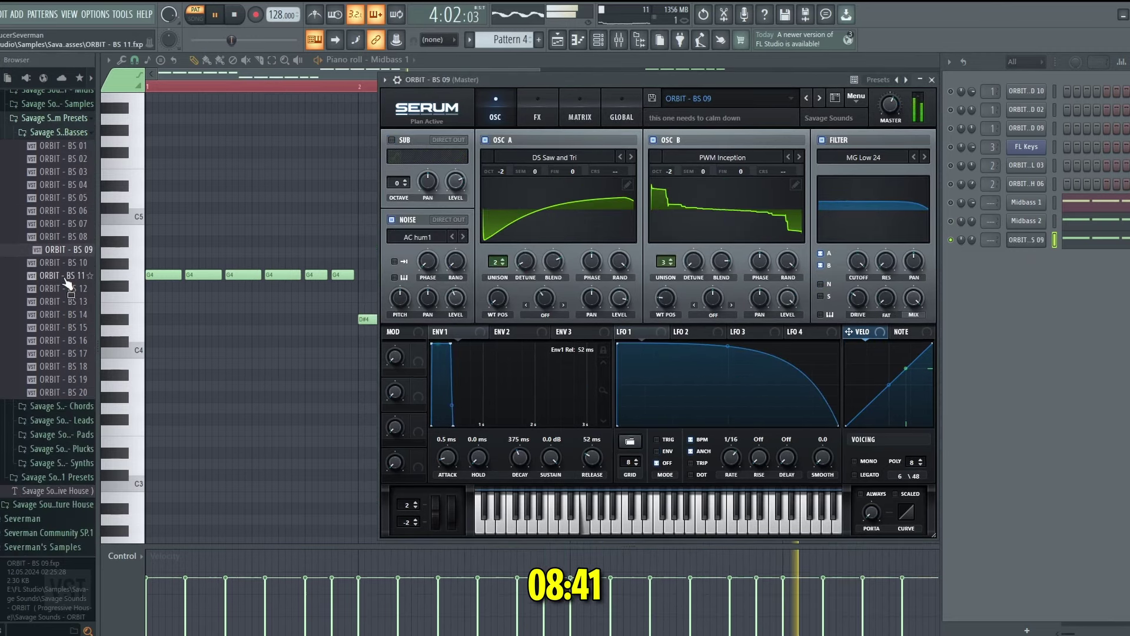
{"action": "left_click_drag", "start_coordinate": [65, 262], "coordinate": [580, 83]}
{"action": "left_click_drag", "start_coordinate": [57, 328], "coordinate": [530, 78]}
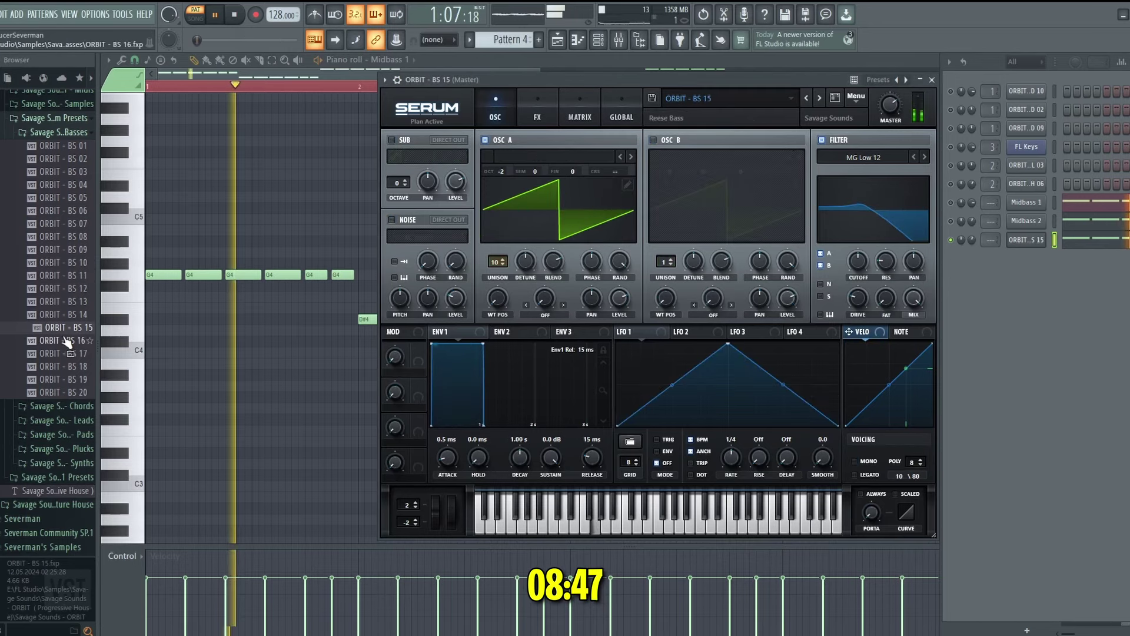
Step: Unmute Midbass 1 and Midbass 2 and set the ORBIT - BS 15 channel volume to about 55%
{"action": "left_click", "coordinate": [950, 222]}
{"action": "left_click", "coordinate": [949, 204]}
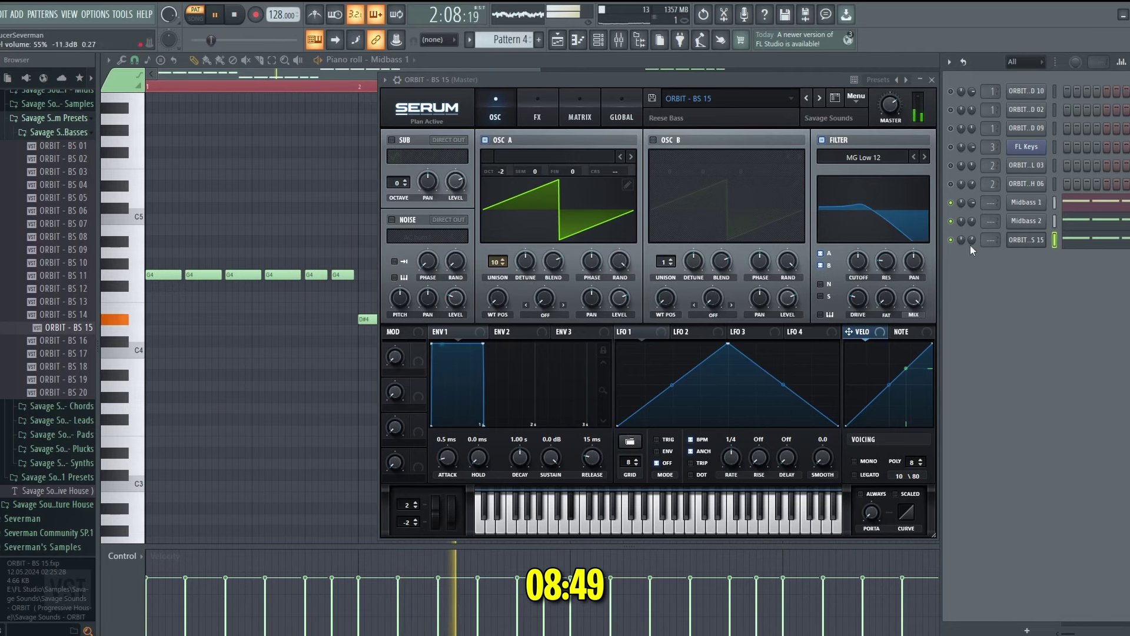
{"action": "left_click_drag", "start_coordinate": [972, 243], "coordinate": [972, 245]}
Step: Rename the ORBIT - BS 15 channel as MIdbass 3
{"action": "left_click", "coordinate": [1033, 246]}
{"action": "left_click", "coordinate": [1032, 242], "text": "shift"}
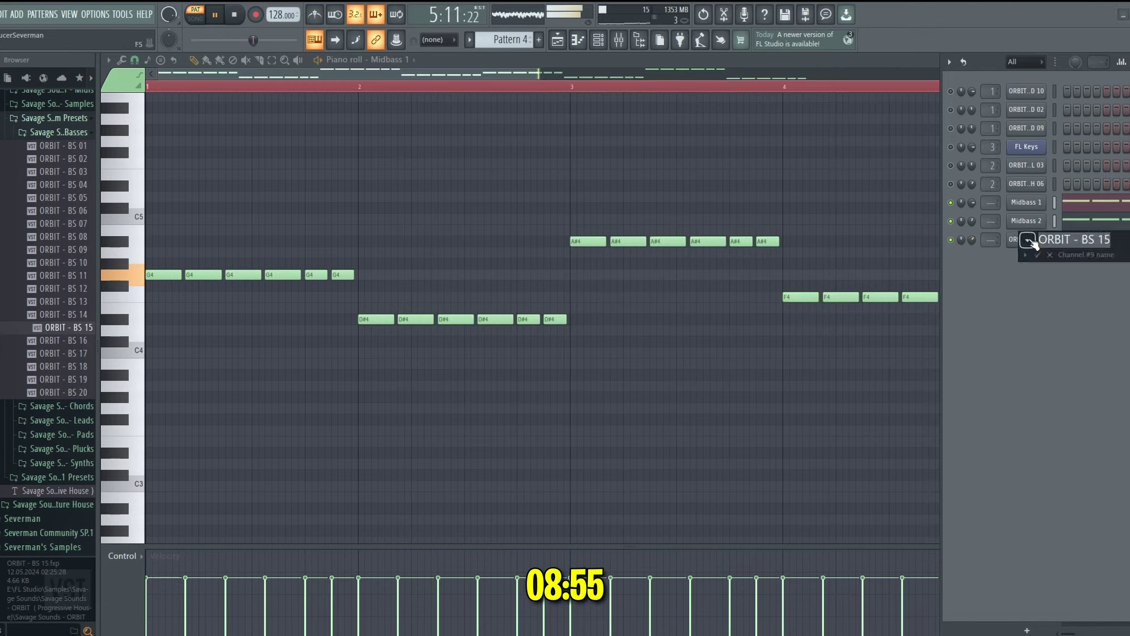
{"action": "type", "text": "MIdbass 3"}
{"action": "key", "text": "Return"}
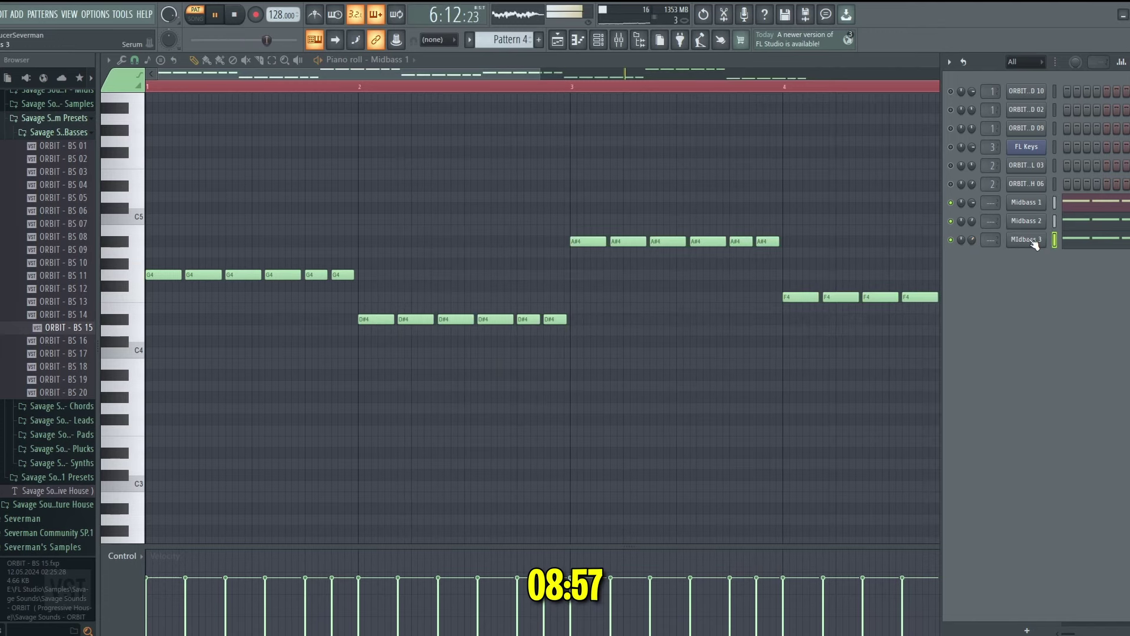
Step: Clone the MIdbass 3 channel and copy its notes into the clone
{"action": "right_click", "coordinate": [1034, 244]}
{"action": "left_click", "coordinate": [984, 355]}
{"action": "right_click", "coordinate": [1035, 241]}
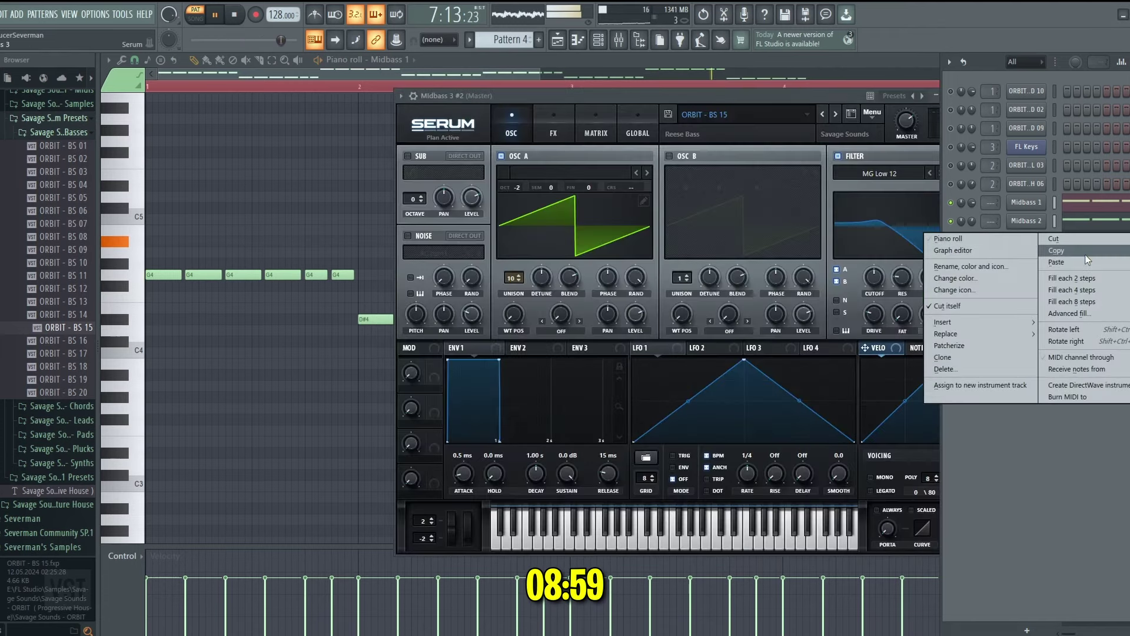
{"action": "left_click", "coordinate": [1085, 260]}
{"action": "right_click", "coordinate": [1034, 258]}
{"action": "left_click", "coordinate": [1058, 277]}
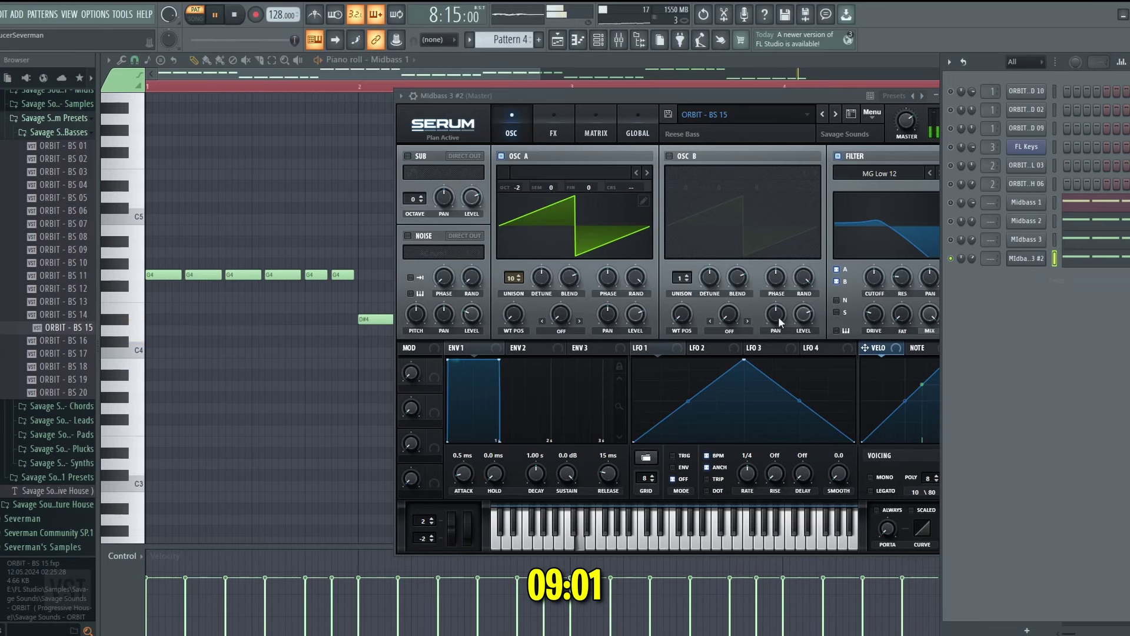
Step: Rename the clone of MIdbass 3 as Subbass and stop playback
{"action": "left_click", "coordinate": [1027, 258], "text": "shift"}
{"action": "type", "text": "Subbass"}
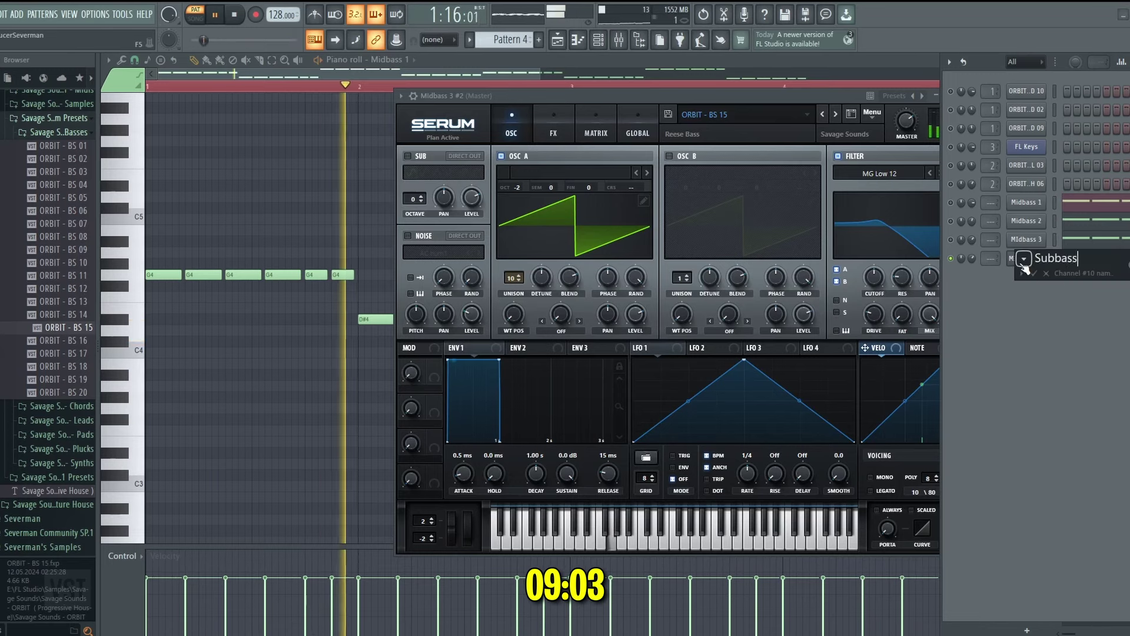
{"action": "key", "text": "Return"}
{"action": "key", "text": "space"}
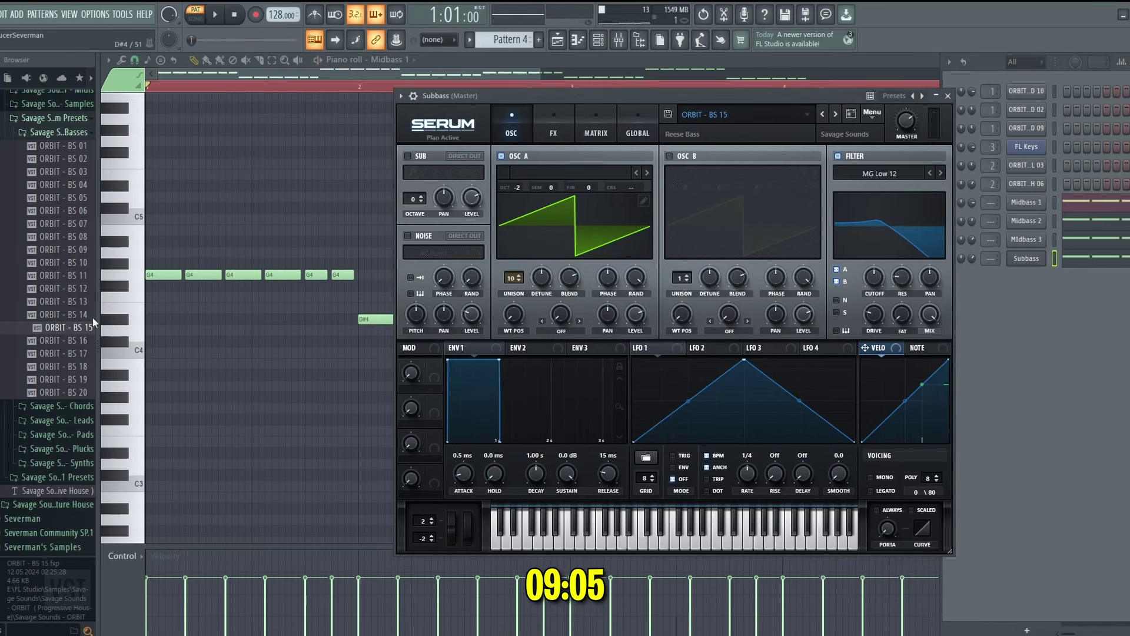
Step: Try ORBIT - BS 20 in the lowest Serum channel, then load ORBIT - BS 19 during playback
{"action": "left_click_drag", "start_coordinate": [65, 391], "coordinate": [513, 118]}
{"action": "key", "text": "space"}
{"action": "left_click_drag", "start_coordinate": [65, 378], "coordinate": [616, 122]}
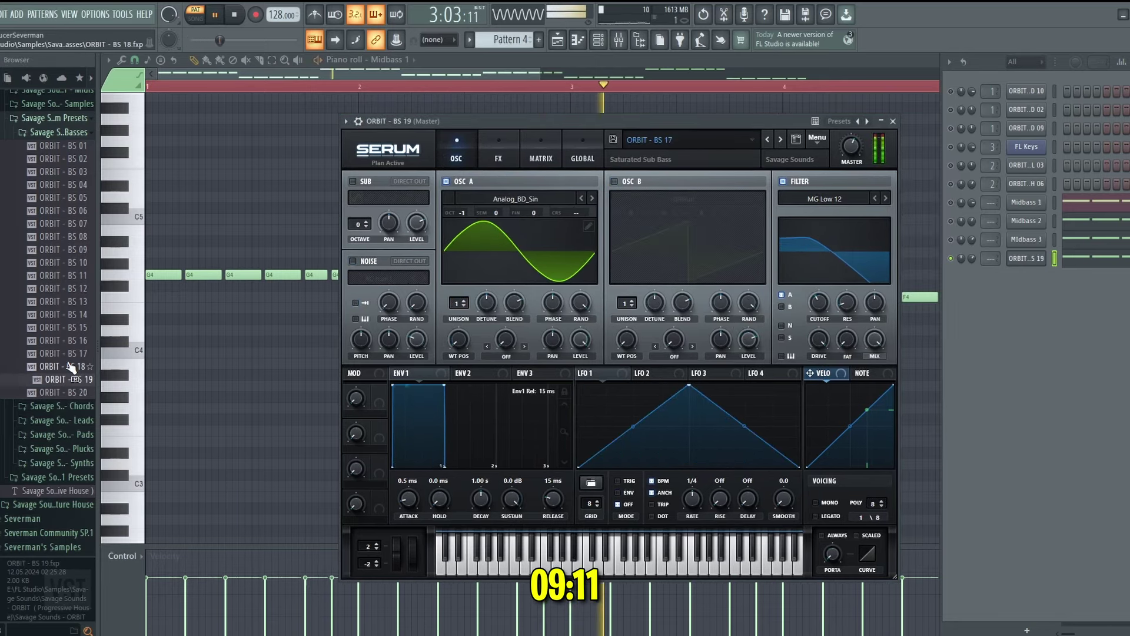
{"action": "key", "text": "space"}
Step: Transpose all notes of the ORBIT - BS 19 channel down one octave in the piano roll
{"action": "left_click", "coordinate": [1125, 259]}
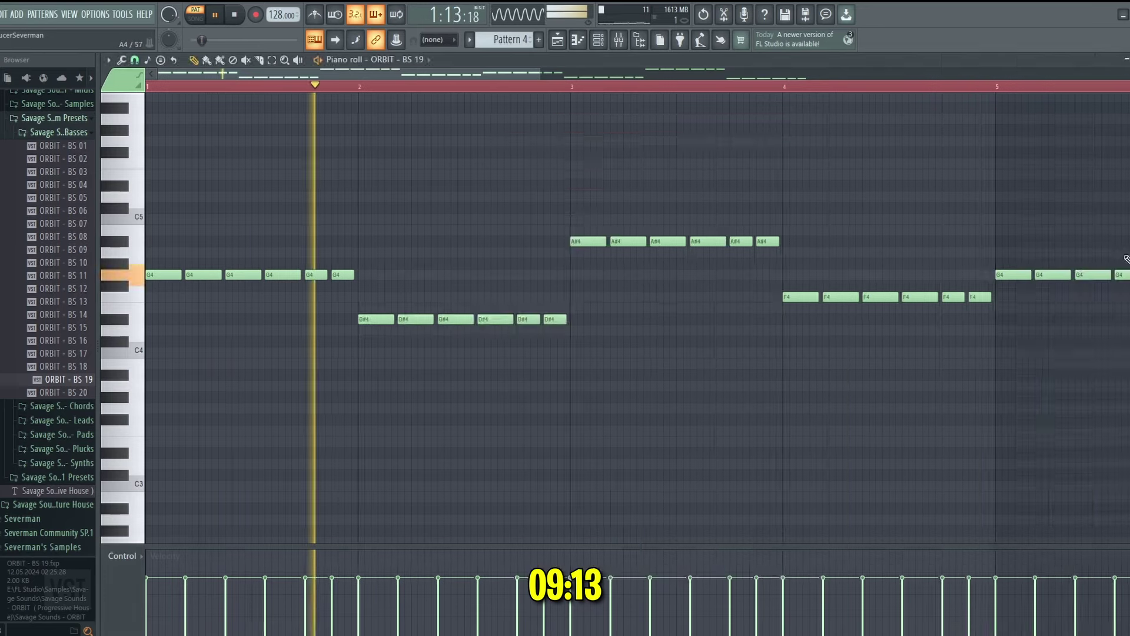
{"action": "key", "text": "ctrl+a"}
{"action": "key", "text": "ctrl+Down"}
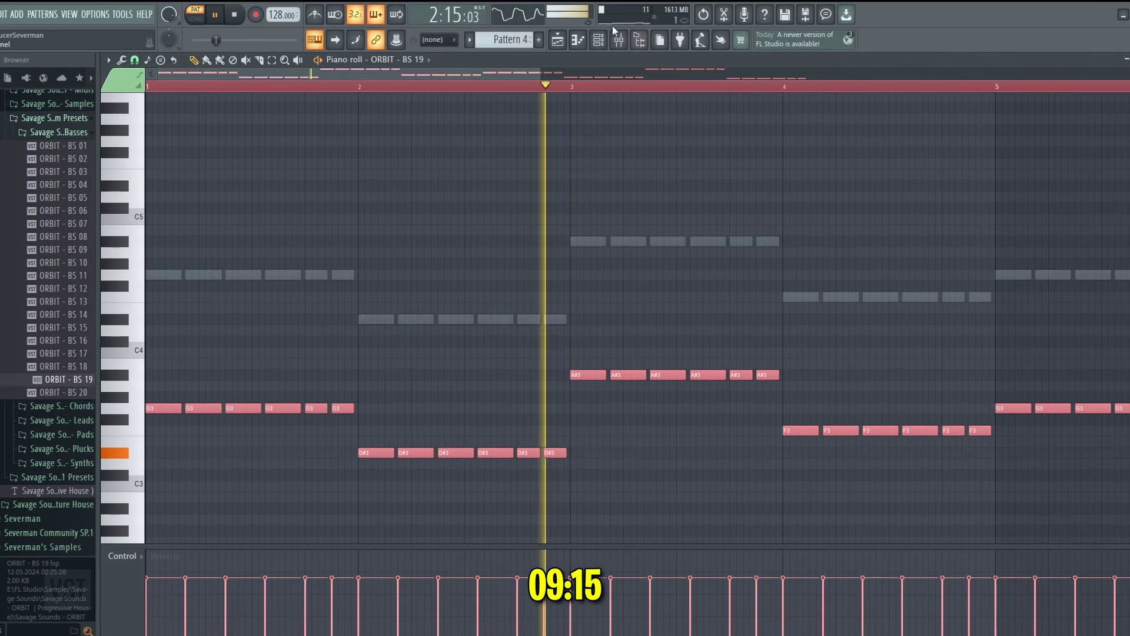
Step: Rename the ORBIT - BS 19 channel as Subbass and stop playback
{"action": "left_click", "coordinate": [598, 40]}
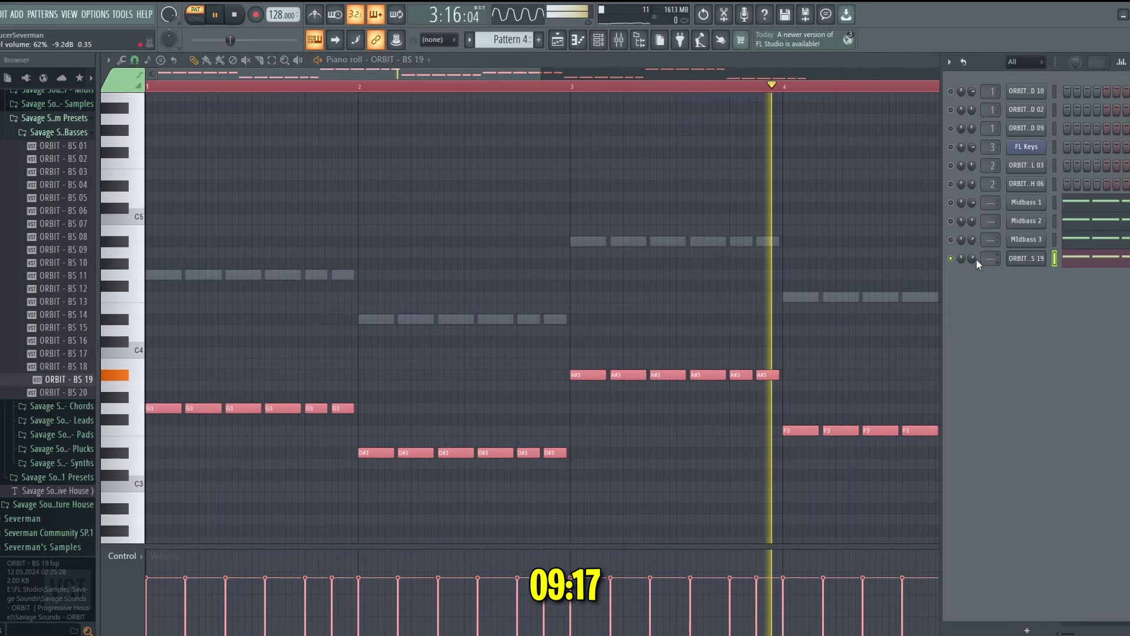
{"action": "left_click", "coordinate": [1024, 258], "text": "shift"}
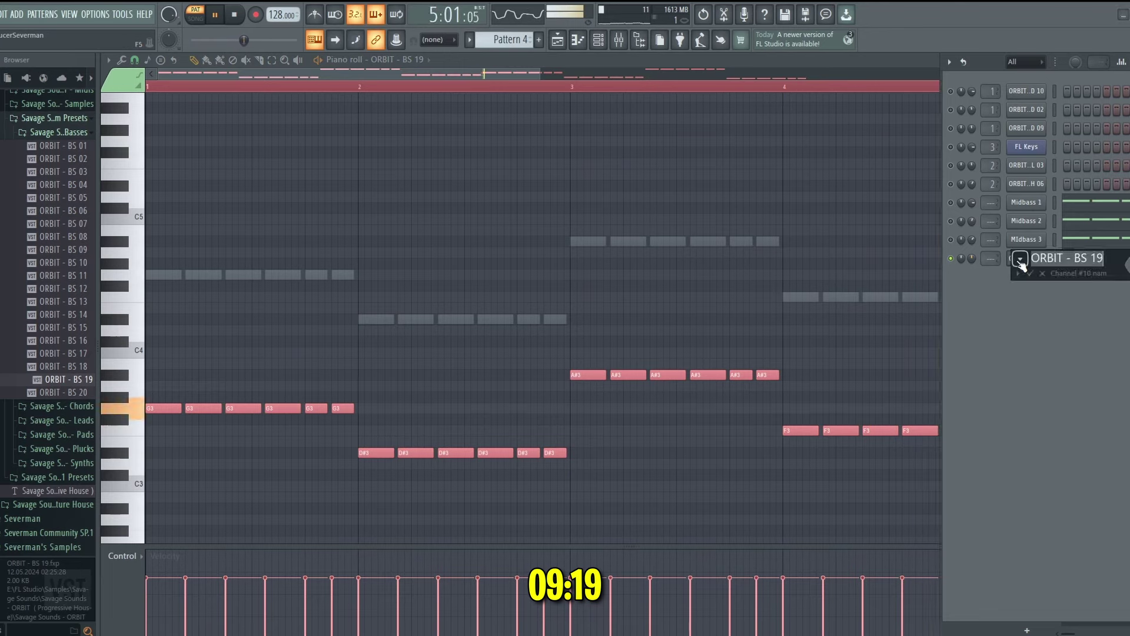
{"action": "type", "text": "Subbass"}
{"action": "key", "text": "Return"}
{"action": "key", "text": "space"}
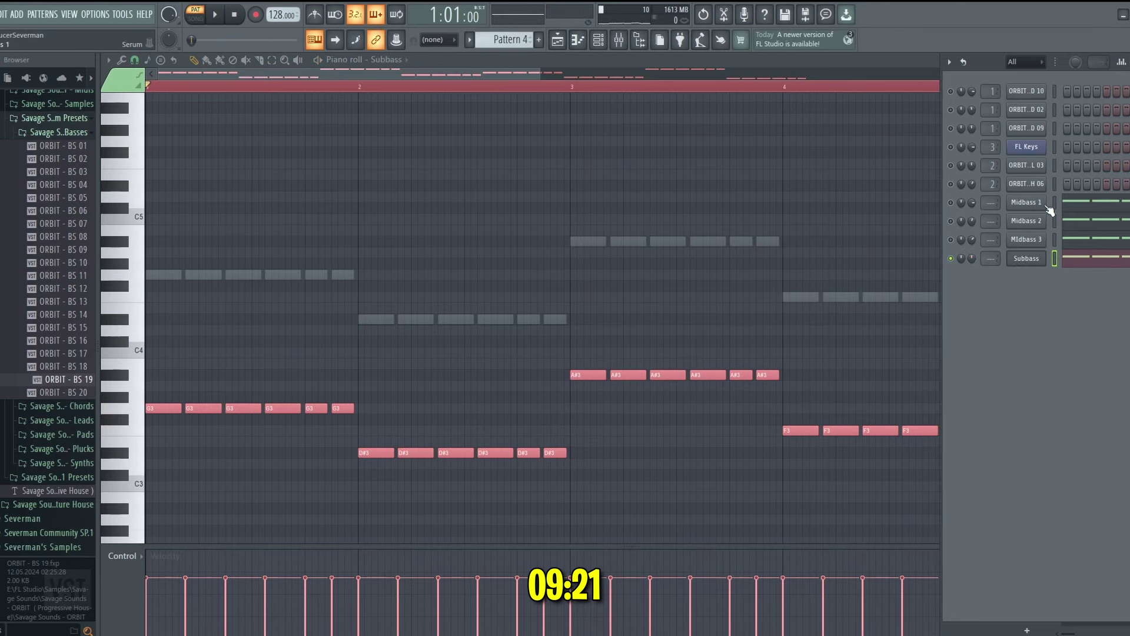
Step: Route the three midbass channels to mixer track 4 and name the track Midbass
{"action": "left_click", "coordinate": [618, 40]}
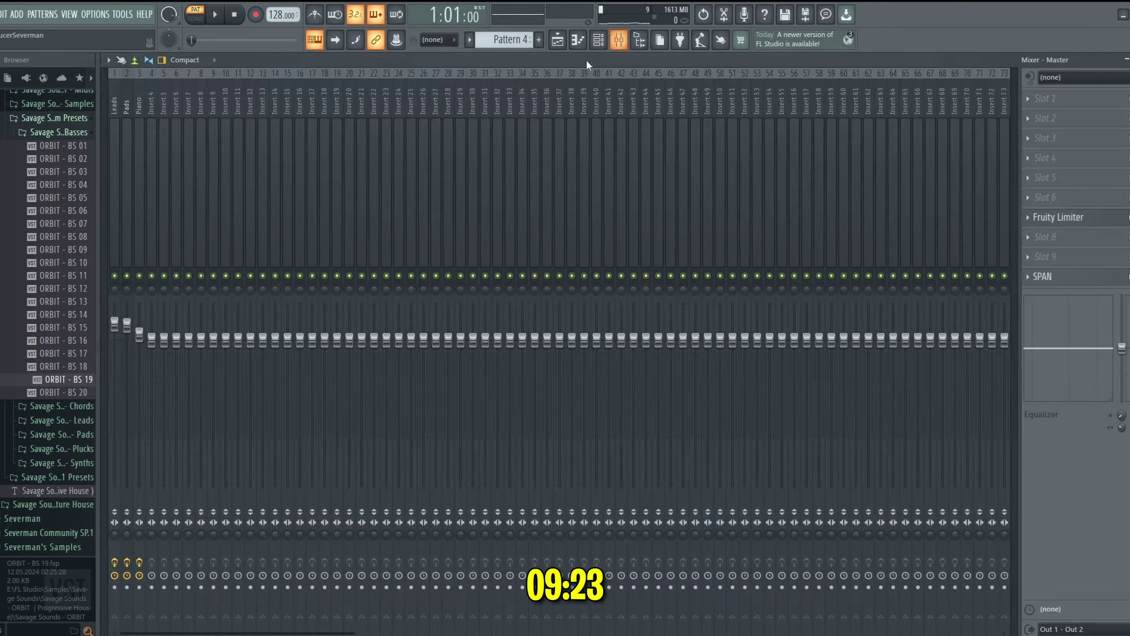
{"action": "right_click", "coordinate": [147, 147]}
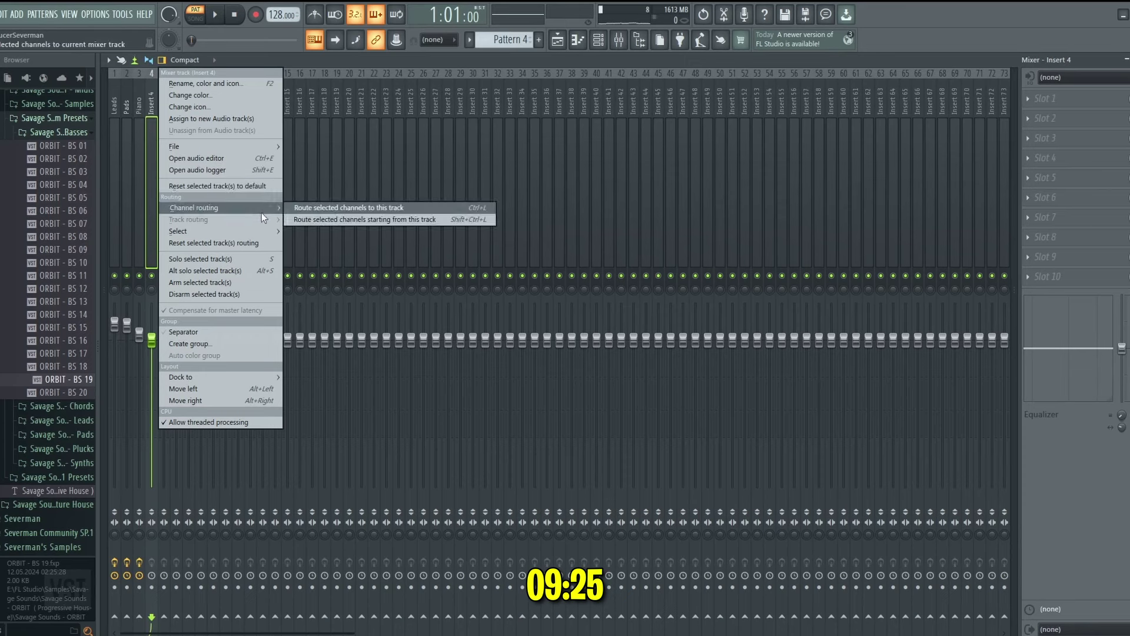
{"action": "left_click", "coordinate": [291, 203]}
{"action": "key", "text": "F2"}
{"action": "left_click", "coordinate": [261, 95]}
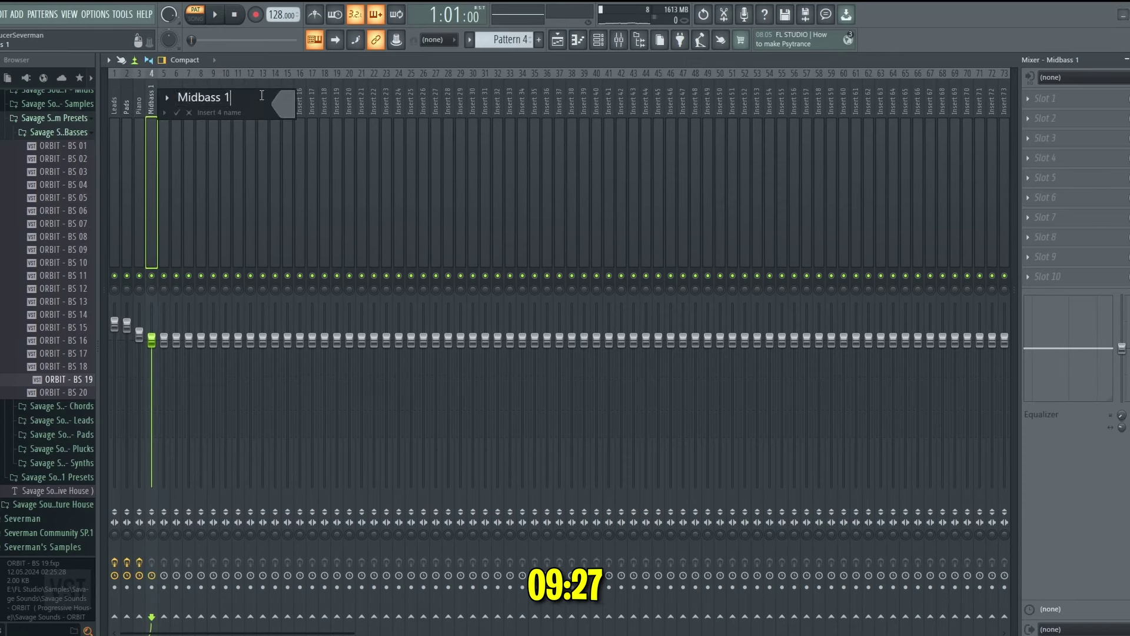
Step: Play the pattern with the three midbass channels unmuted and the Subbass muted
{"action": "key", "text": "space"}
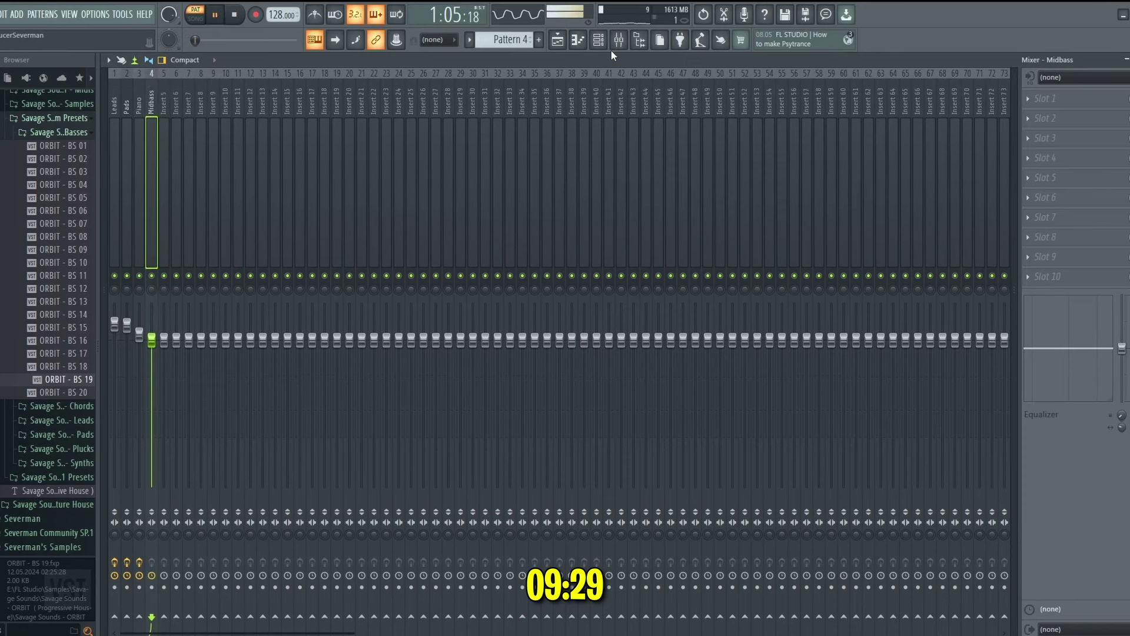
{"action": "left_click", "coordinate": [598, 40]}
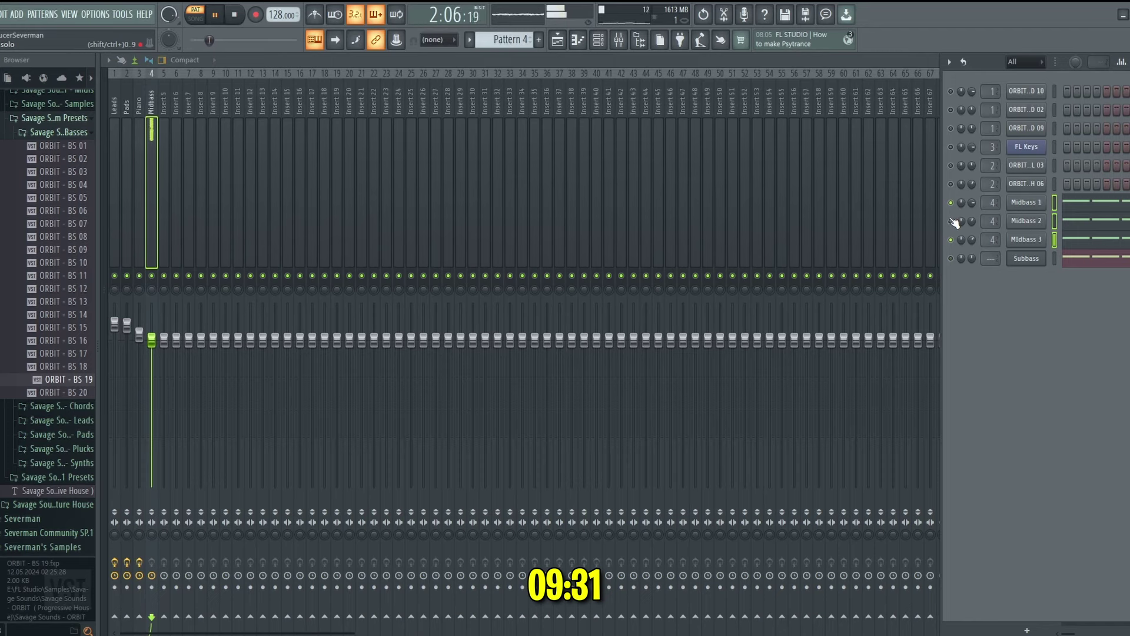
{"action": "key", "text": "F6"}
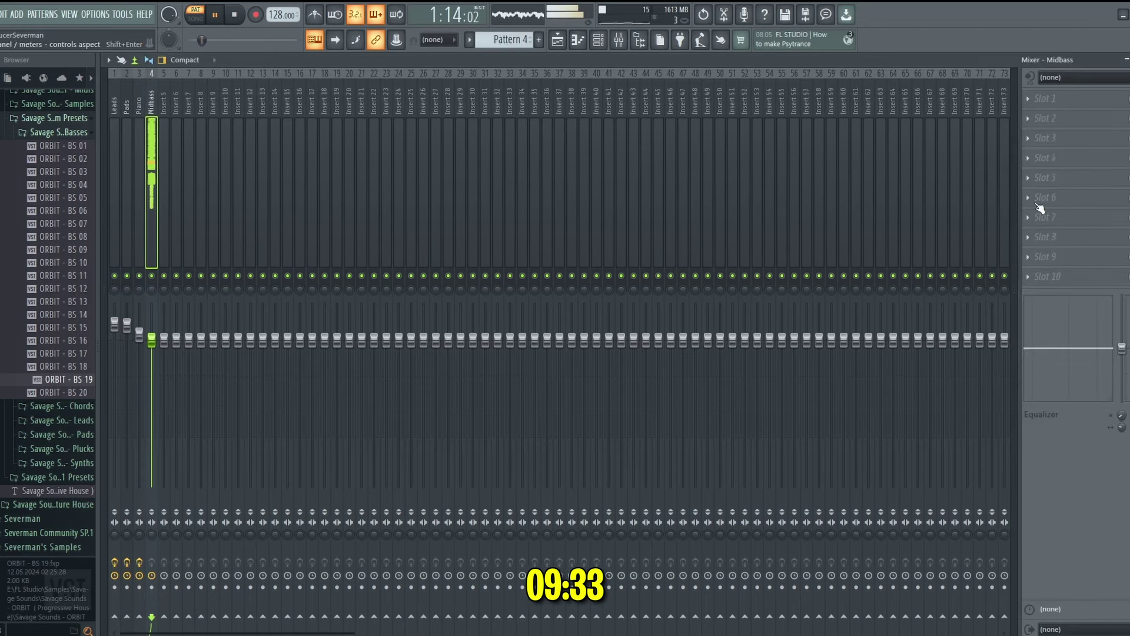
Step: Add Fruity Parametric EQ 2 to slot 4 of the Midbass track with the 20Hz - 18kHz cut preset and raise its low-cut frequency
{"action": "left_click", "coordinate": [1043, 158]}
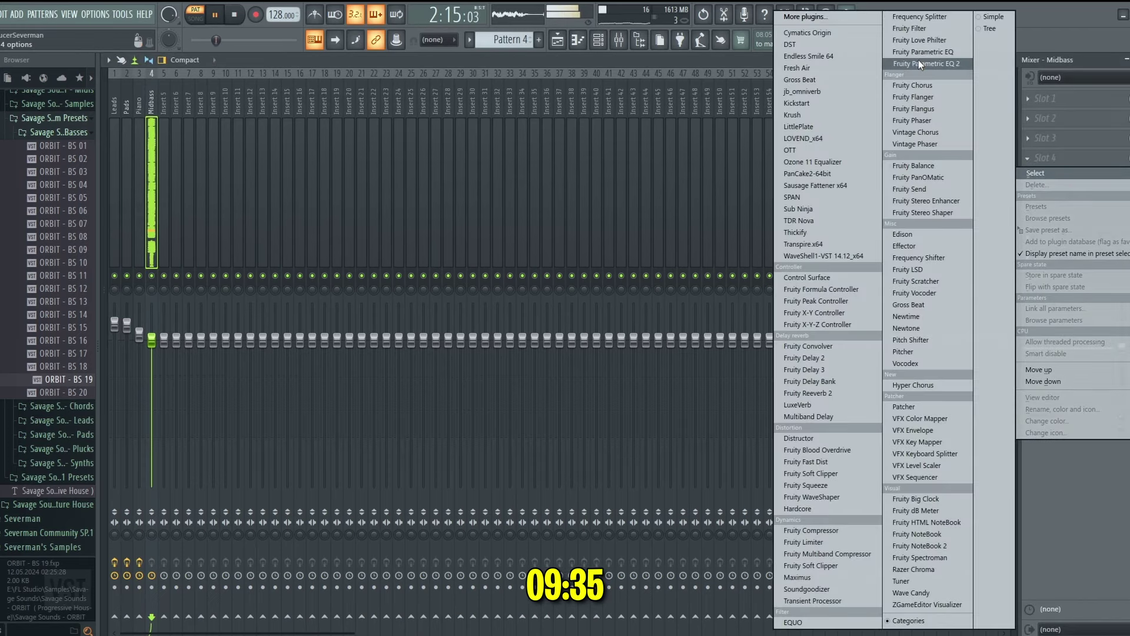
{"action": "left_click", "coordinate": [918, 64]}
{"action": "left_click", "coordinate": [580, 198]}
{"action": "left_click", "coordinate": [602, 234]}
{"action": "mouse_move", "coordinate": [528, 400]}
{"action": "left_mouse_down"}
{"action": "mouse_move", "coordinate": [528, 372]}
{"action": "mouse_move", "coordinate": [528, 401]}
{"action": "left_mouse_up"}
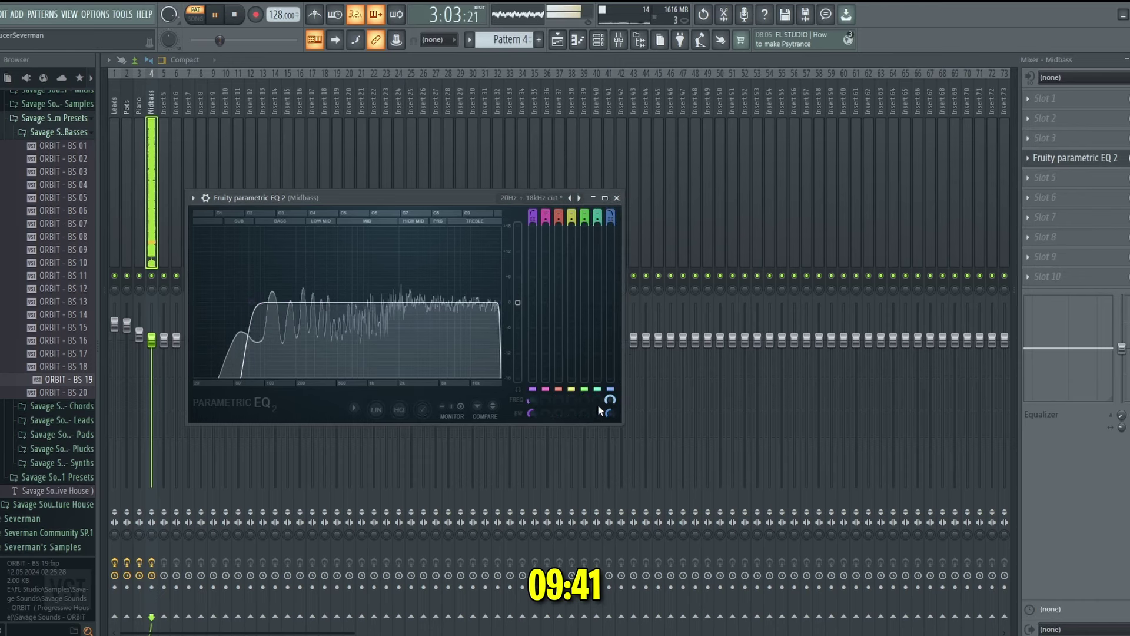
{"action": "left_click", "coordinate": [1071, 158]}
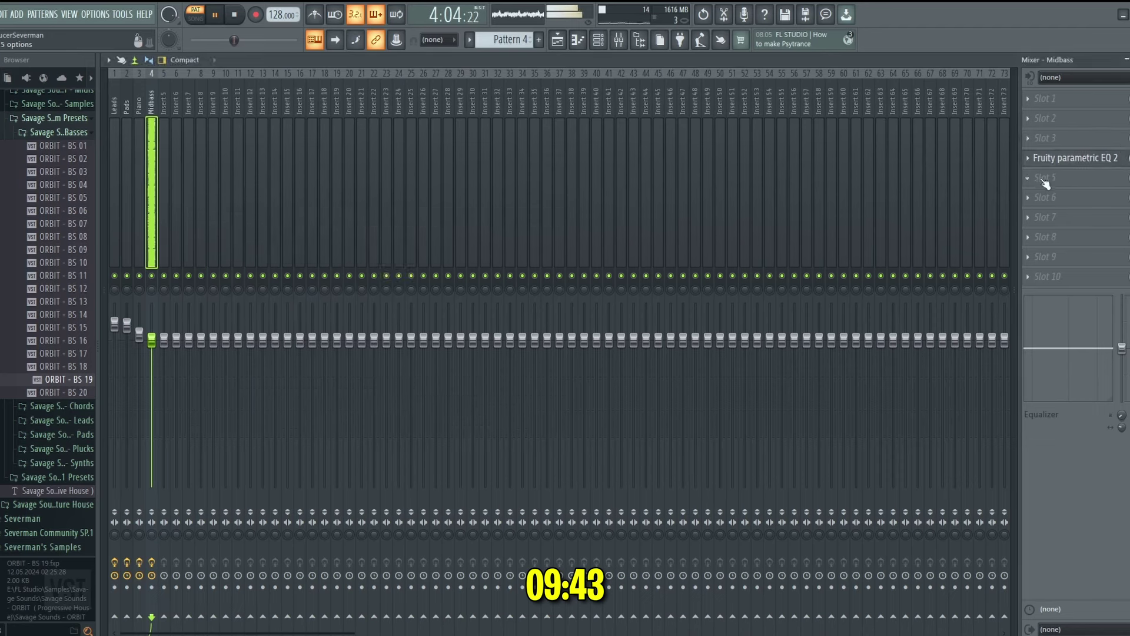
Step: Add Fruity Fast Dist to slot 5 of the Midbass track and try its fuzz preset
{"action": "left_click", "coordinate": [1045, 181]}
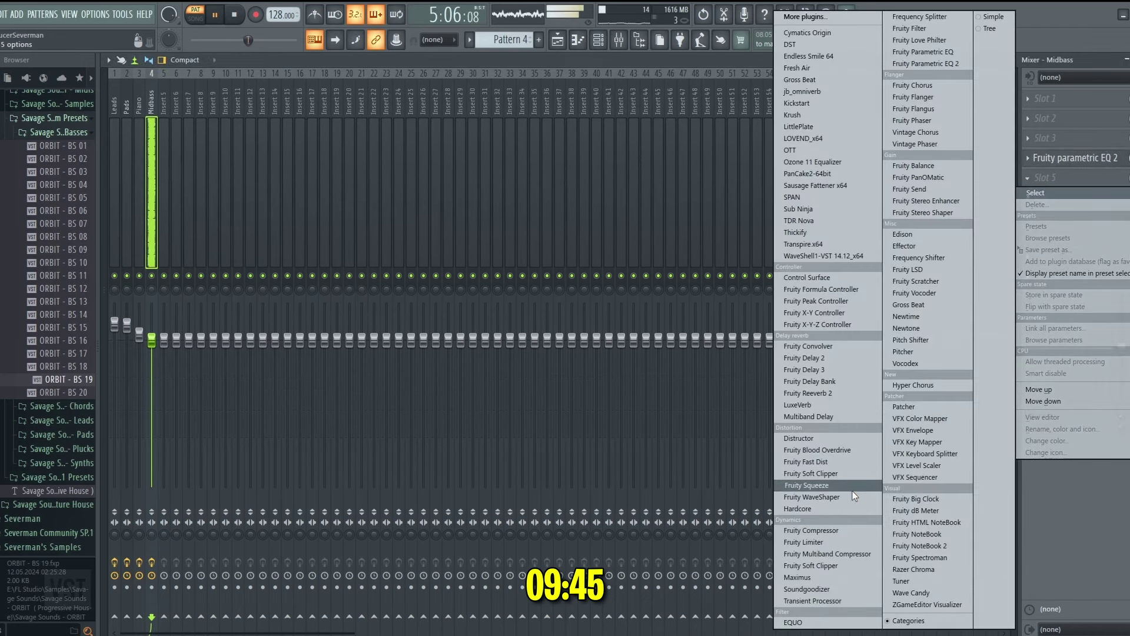
{"action": "left_click", "coordinate": [838, 463]}
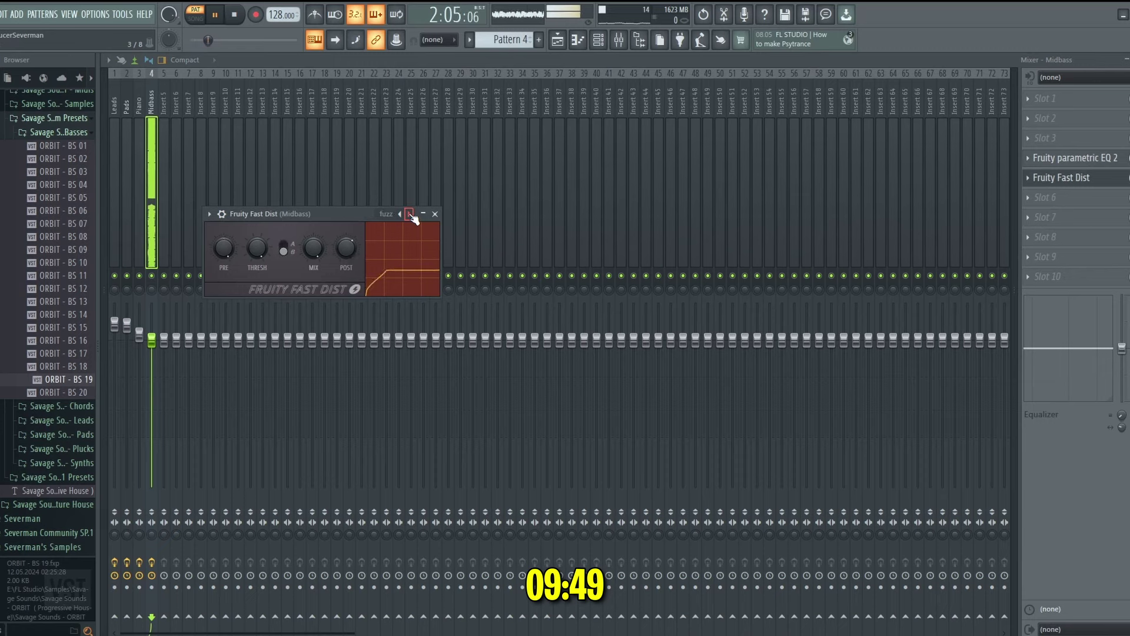
{"action": "left_click", "coordinate": [1063, 173]}
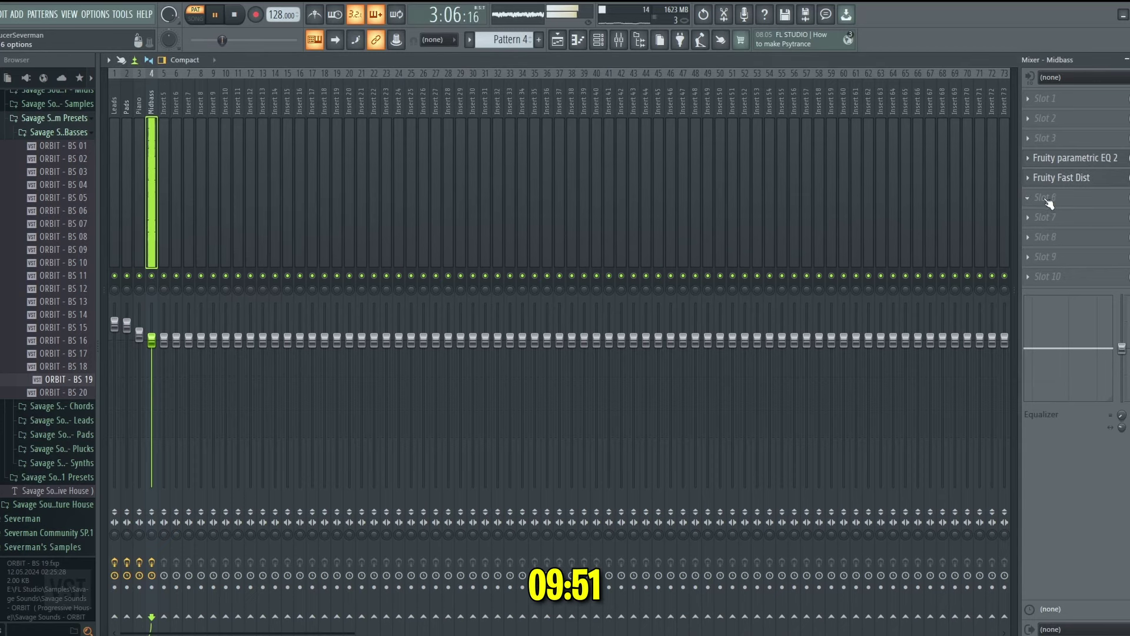
Step: Add EQUO to slot 6 of the Midbass track with the Vowels preset and lower its mix to 20%
{"action": "left_click", "coordinate": [1042, 197]}
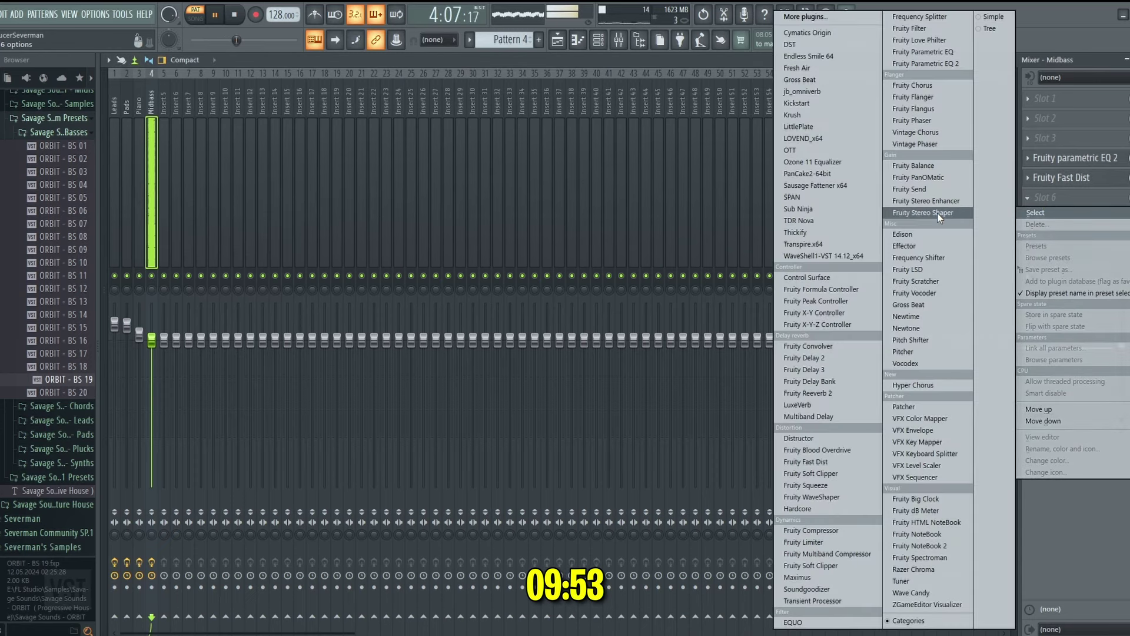
{"action": "left_click", "coordinate": [812, 625]}
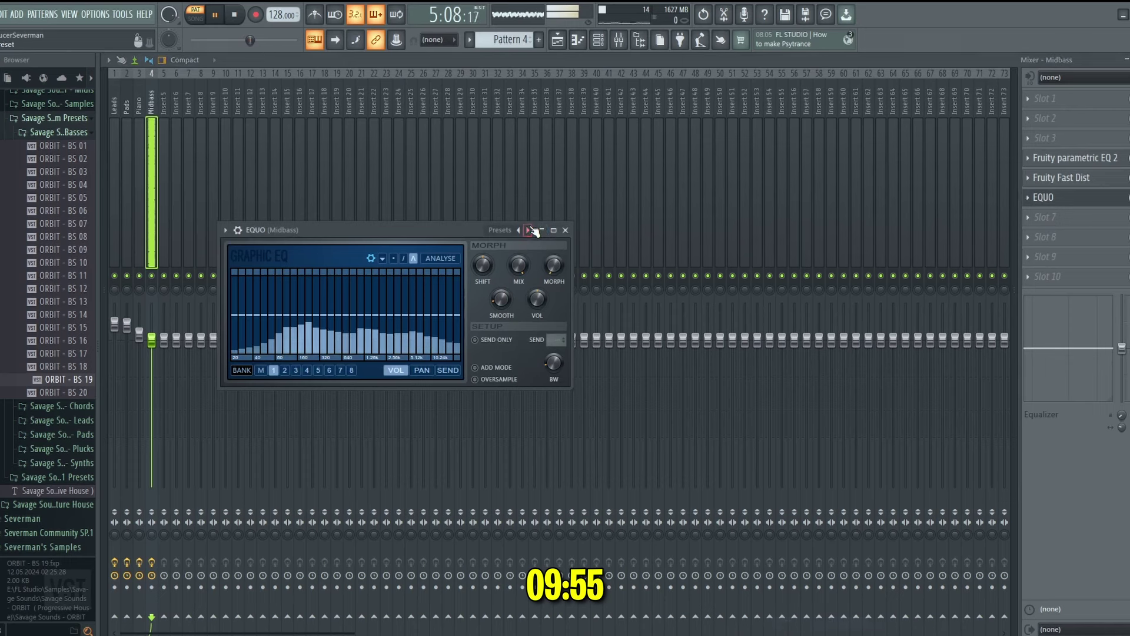
{"action": "left_click", "coordinate": [528, 229]}
{"action": "left_click", "coordinate": [585, 293]}
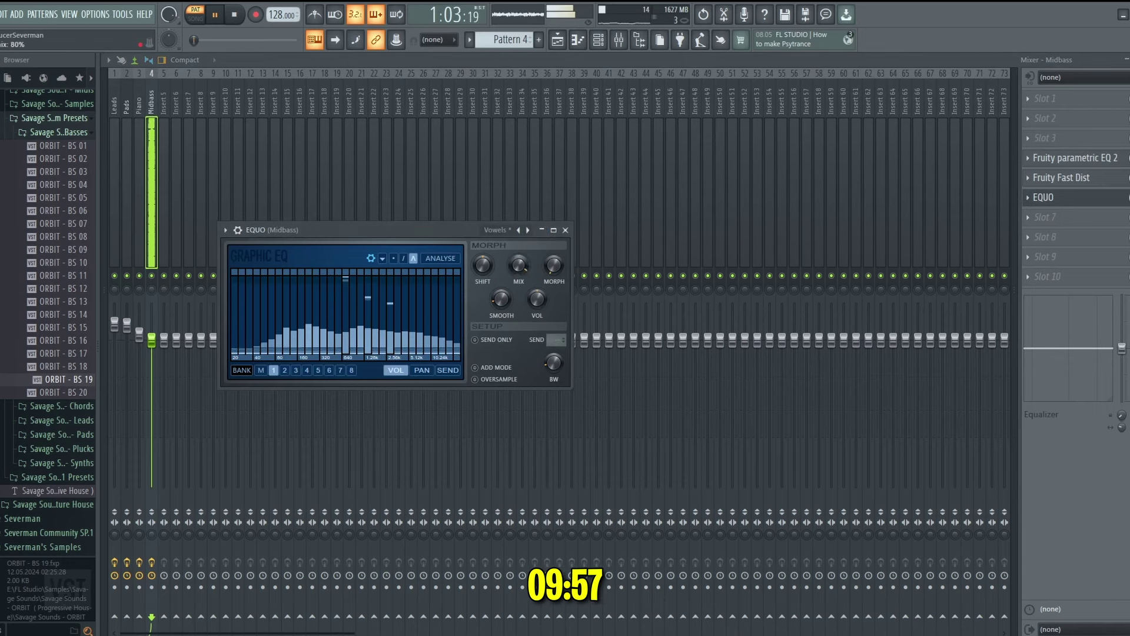
{"action": "left_click_drag", "start_coordinate": [518, 264], "coordinate": [524, 263]}
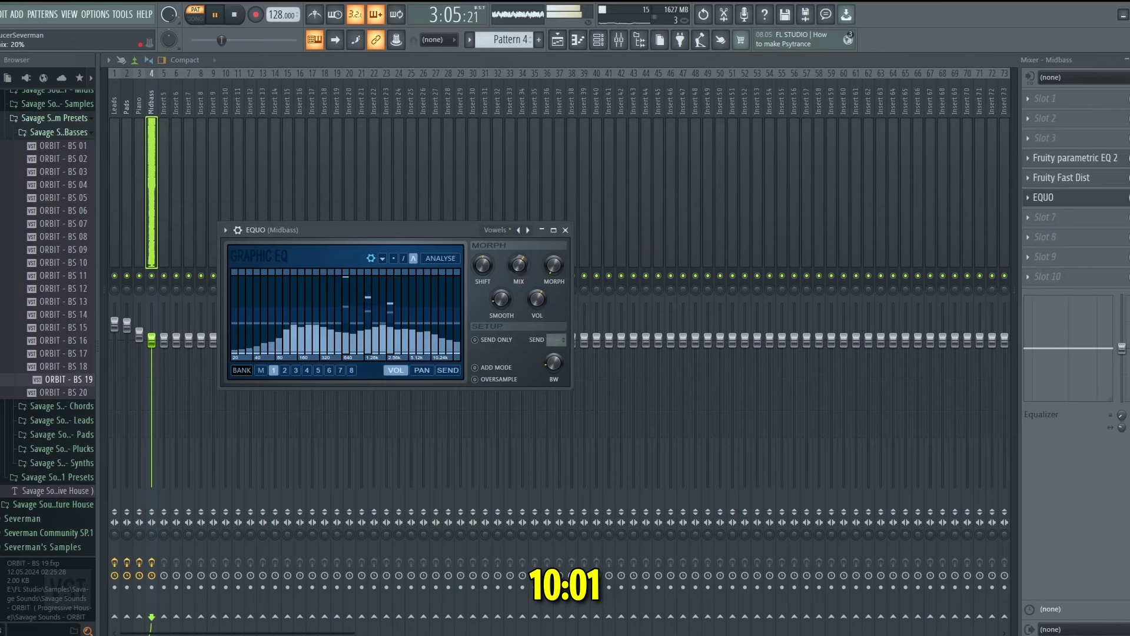
{"action": "key", "text": "Escape"}
{"action": "left_click", "coordinate": [1047, 203]}
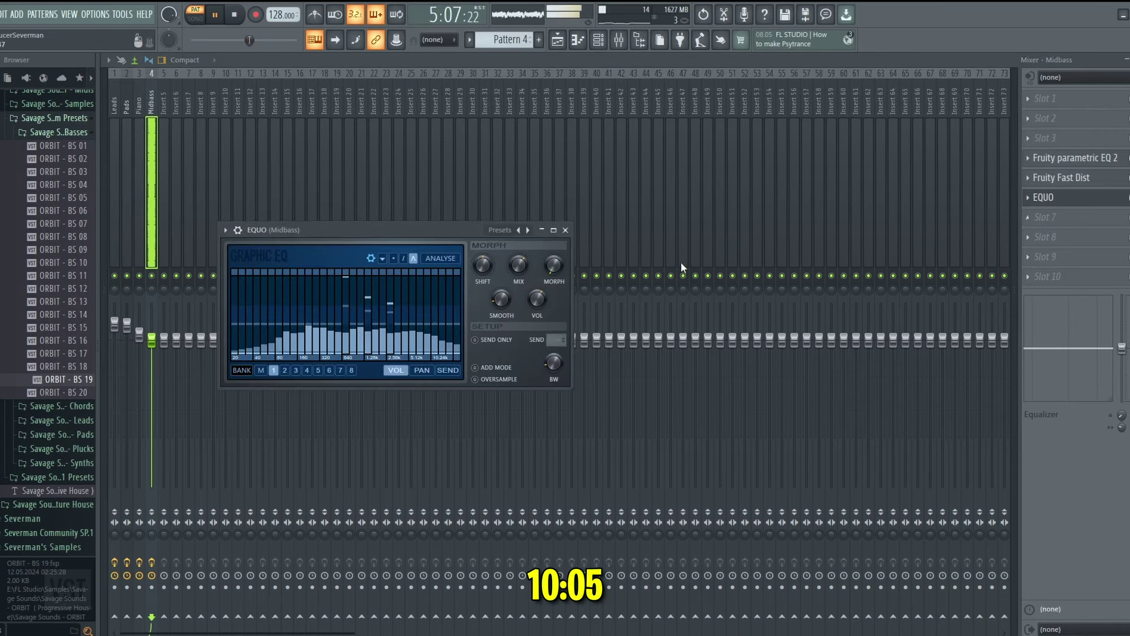
Step: Add Fruity Parametric EQ 2 to slot 7 of the Midbass track, replacing the plain Fruity Parametric EQ
{"action": "left_click", "coordinate": [1064, 217]}
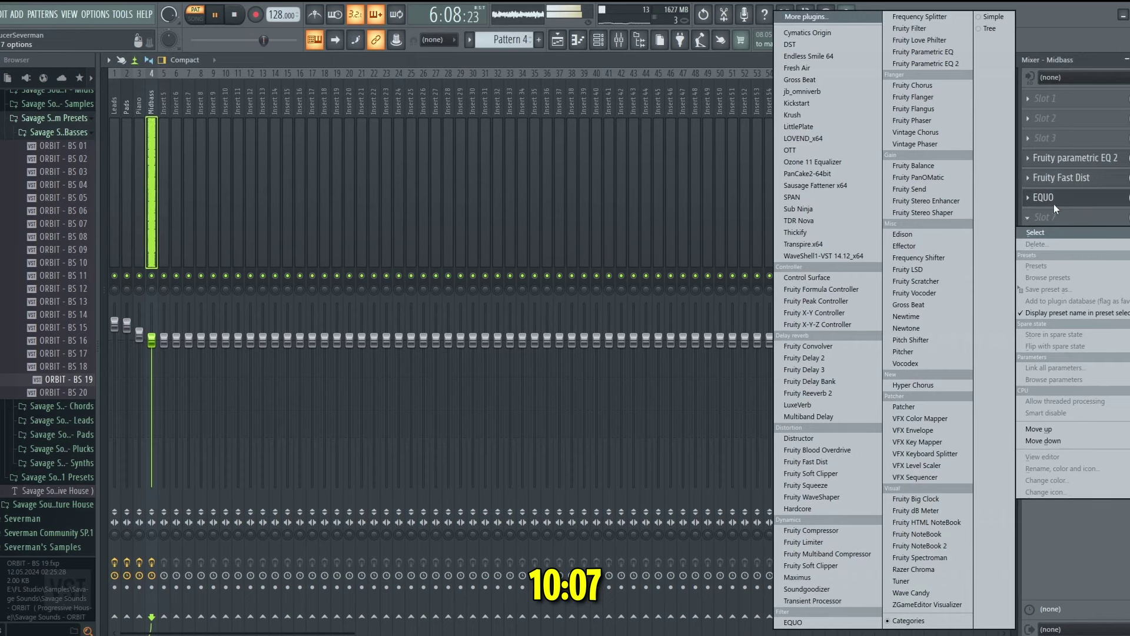
{"action": "left_click", "coordinate": [970, 62]}
{"action": "left_click", "coordinate": [1064, 217]}
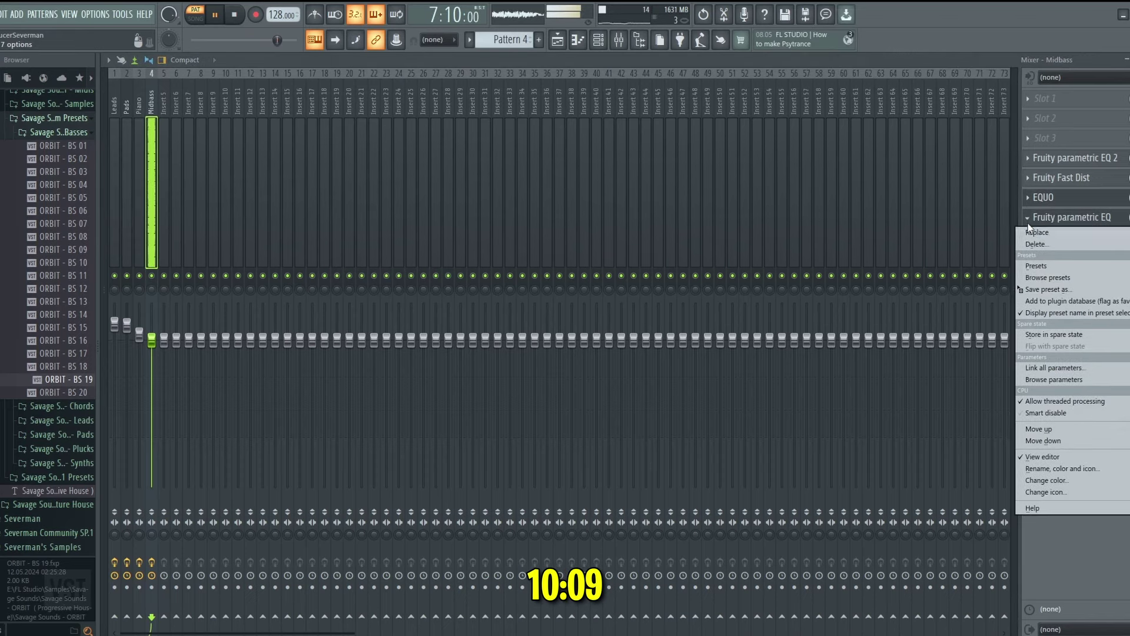
{"action": "left_click", "coordinate": [932, 63]}
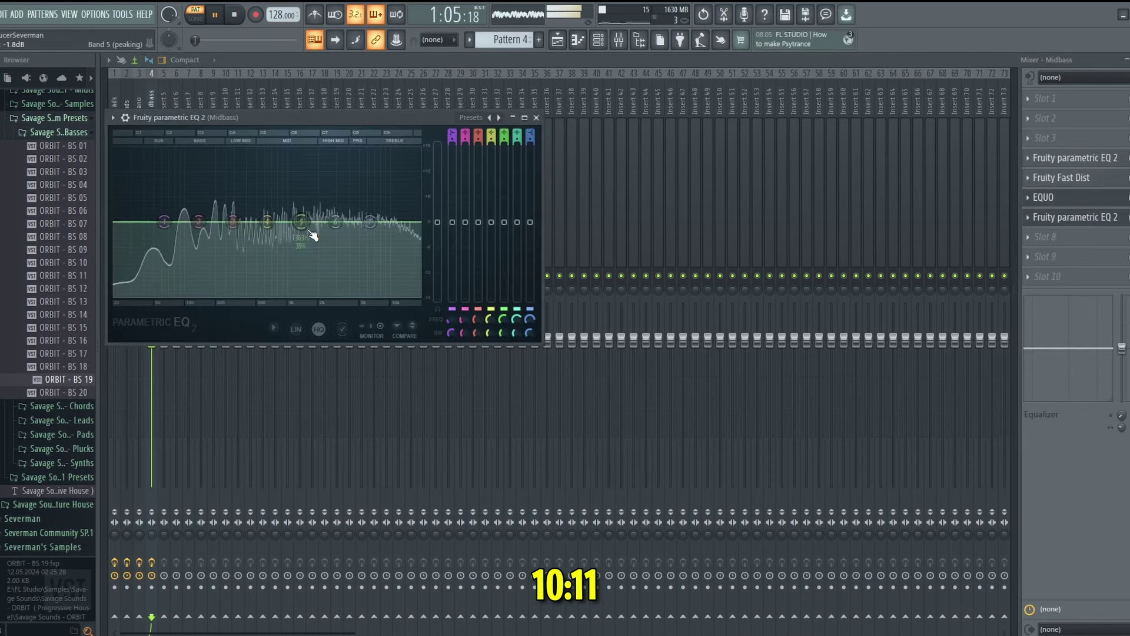
Step: Shape the slot 7 EQ with a narrow dip near 1130 Hz and gentle cuts in the low mids and highs
{"action": "key", "text": "space"}
{"action": "left_click_drag", "start_coordinate": [334, 222], "coordinate": [336, 232]}
{"action": "key", "text": "space"}
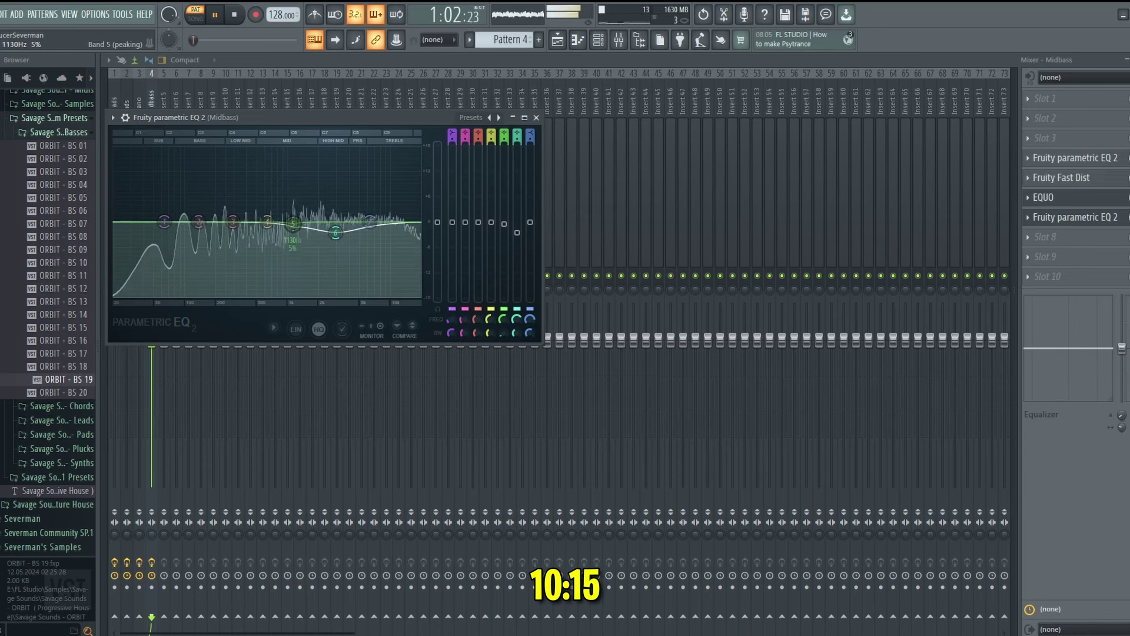
{"action": "right_click", "coordinate": [516, 234]}
{"action": "left_click", "coordinate": [526, 241]}
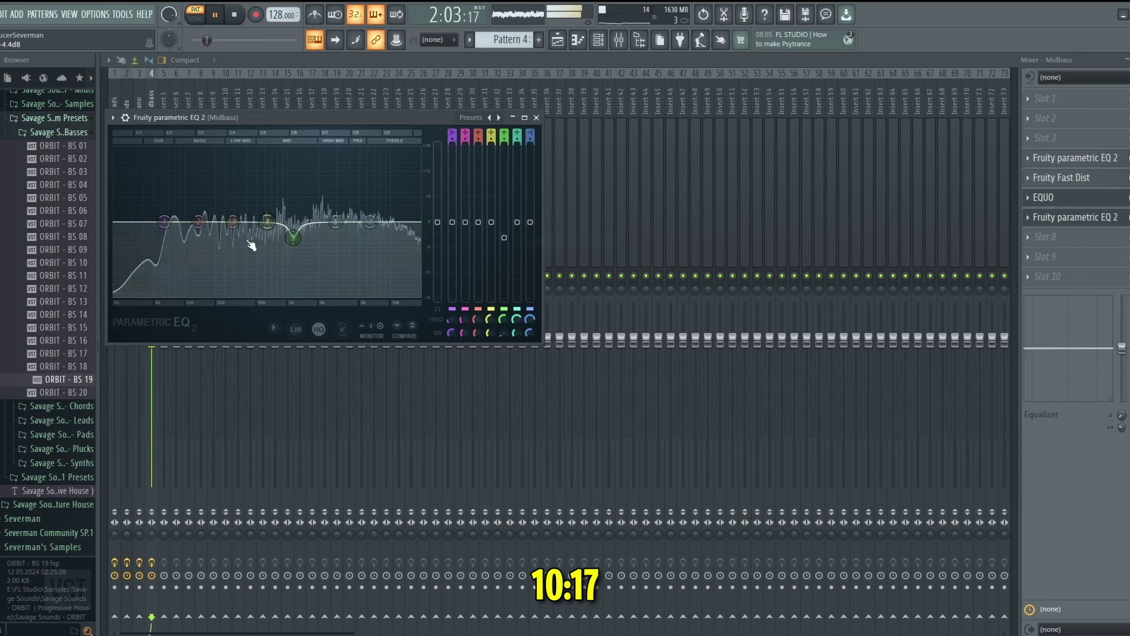
{"action": "left_click_drag", "start_coordinate": [214, 205], "coordinate": [220, 230]}
{"action": "left_click_drag", "start_coordinate": [336, 223], "coordinate": [358, 234]}
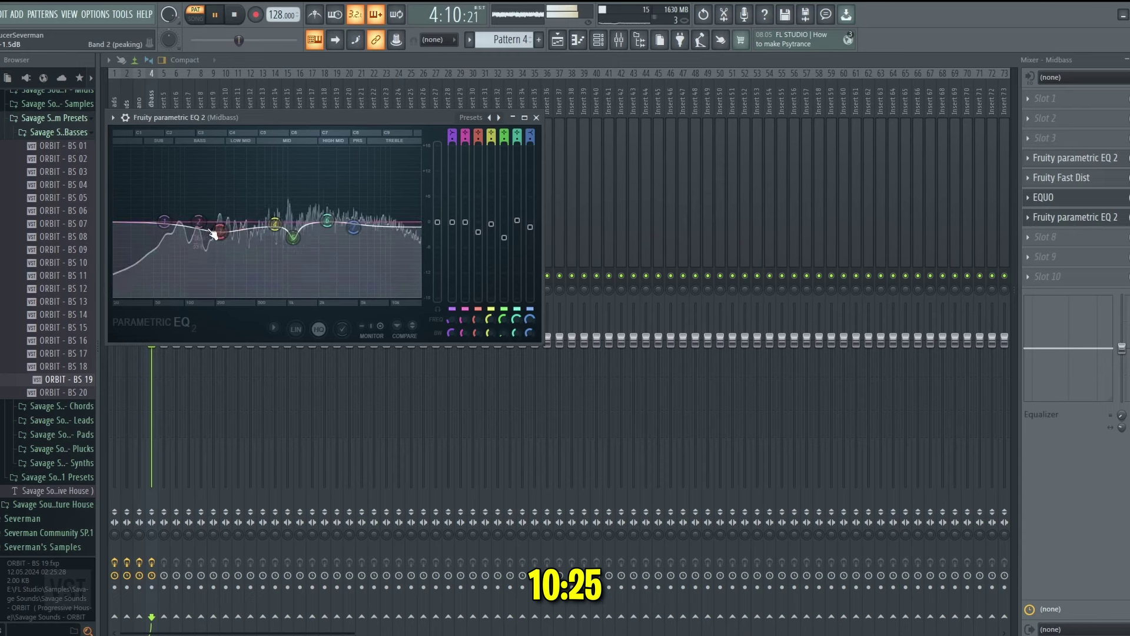
{"action": "left_click_drag", "start_coordinate": [201, 229], "coordinate": [203, 234]}
Step: Add Kickstart to the Midbass track with the smooth S-shaped curve at 95% mix and move it to slot 8
{"action": "left_click", "coordinate": [1087, 219]}
{"action": "left_click", "coordinate": [1050, 253]}
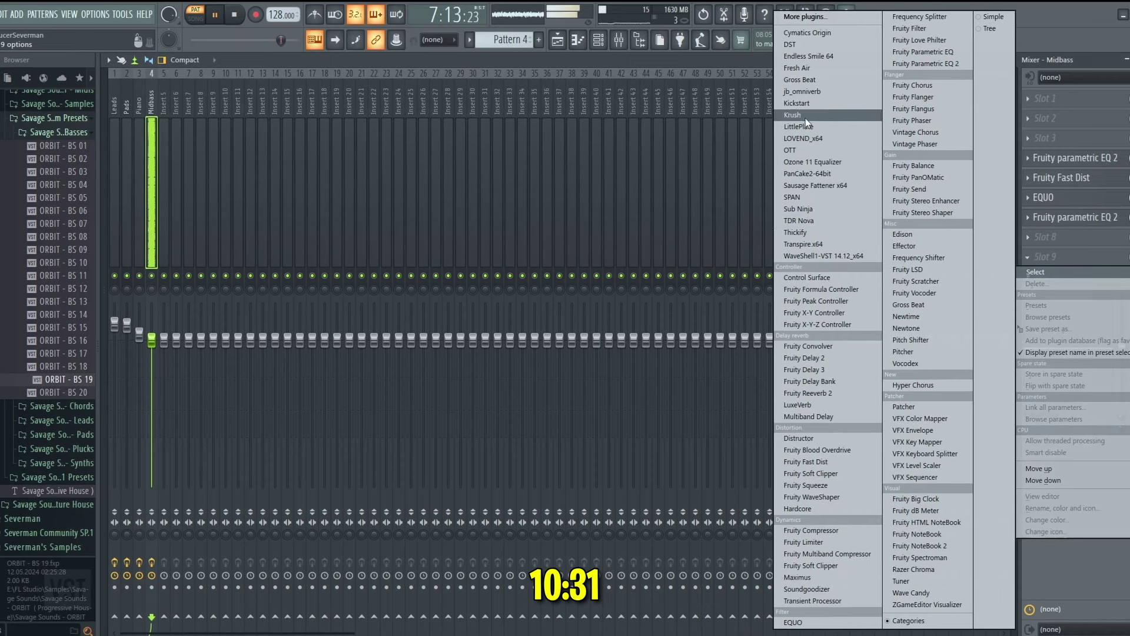
{"action": "left_click", "coordinate": [814, 105]}
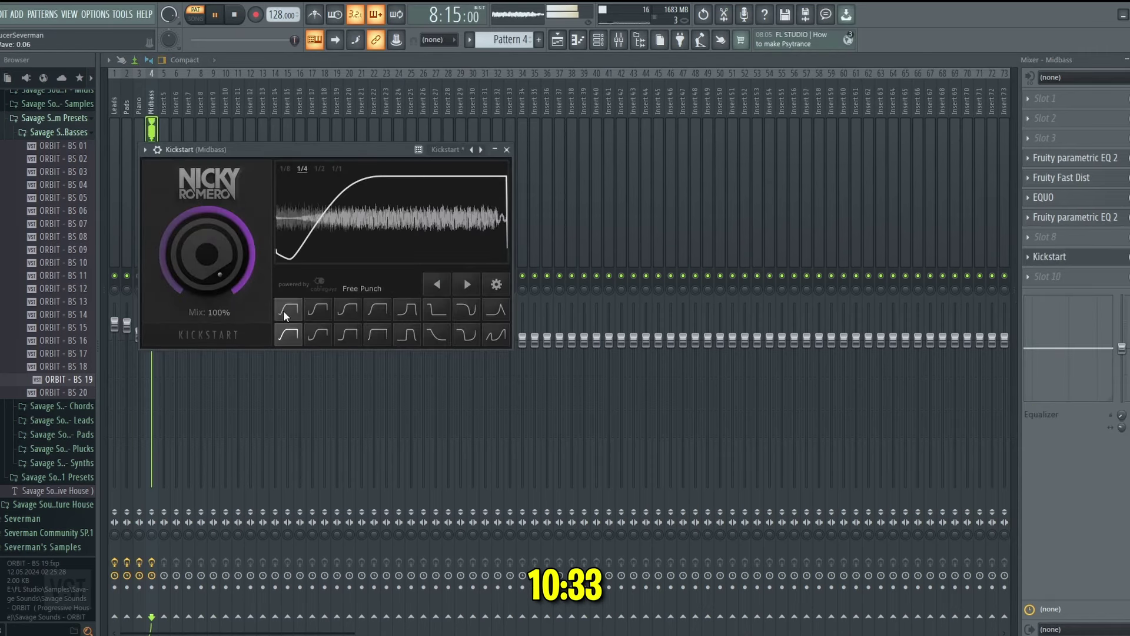
{"action": "left_click", "coordinate": [319, 334]}
{"action": "left_click_drag", "start_coordinate": [315, 150], "coordinate": [318, 150]}
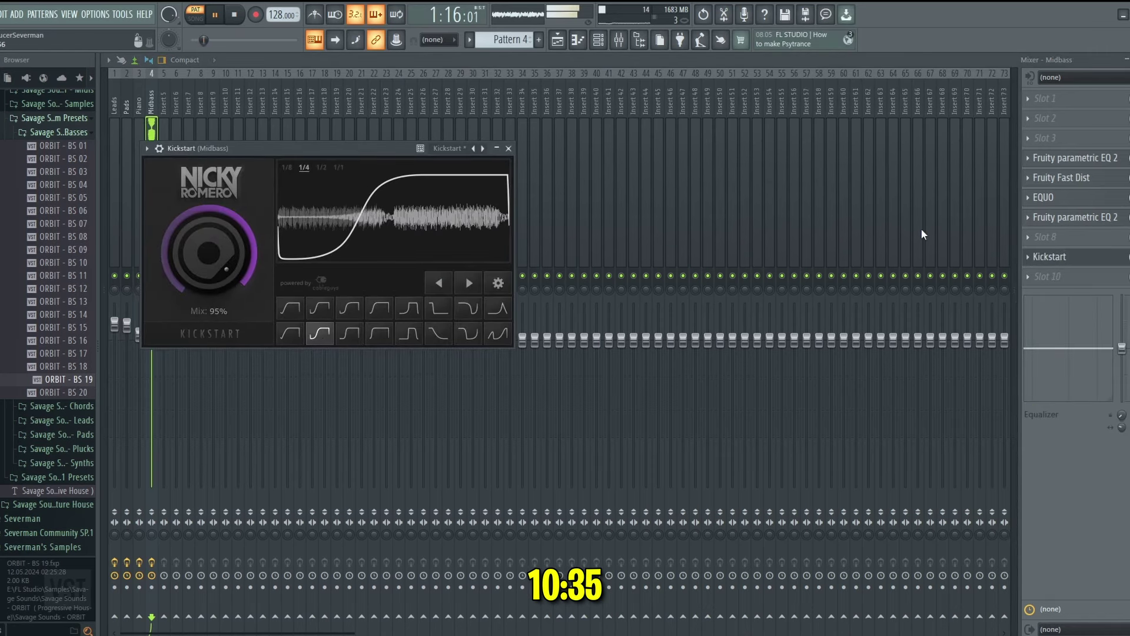
{"action": "left_click_drag", "start_coordinate": [1066, 257], "coordinate": [1064, 241]}
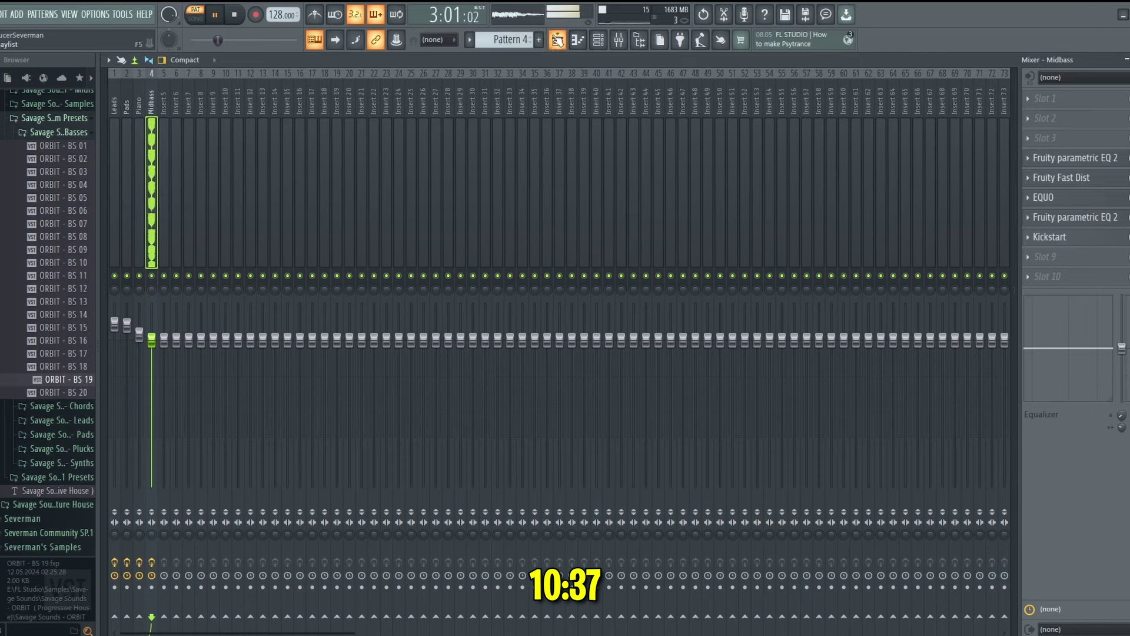
Step: Place the Pattern 4 clip at the start of Track 4 in the playlist
{"action": "left_click", "coordinate": [557, 40]}
{"action": "left_click", "coordinate": [599, 39]}
{"action": "left_click_drag", "start_coordinate": [461, 225], "coordinate": [310, 218]}
{"action": "key", "text": "space"}
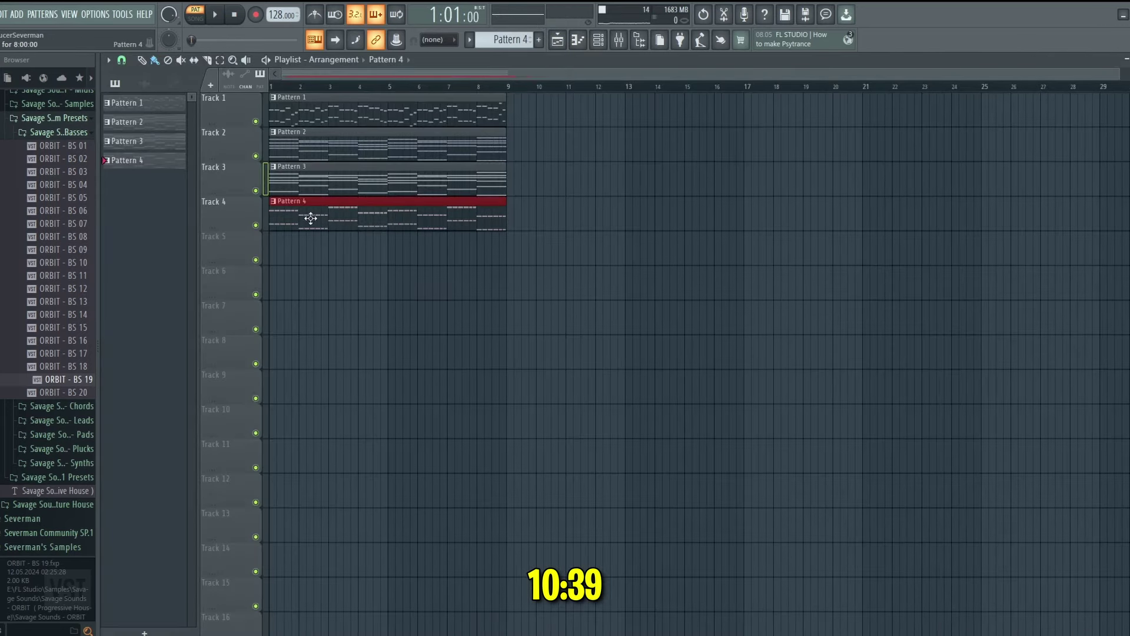
Step: Add Kickstart to slot 8 of the Subbass mixer track with the smooth S-shaped curve at 100% mix
{"action": "left_click", "coordinate": [619, 40]}
{"action": "key", "text": "space"}
{"action": "left_click", "coordinate": [1036, 236]}
{"action": "mouse_move", "coordinate": [1035, 250]}
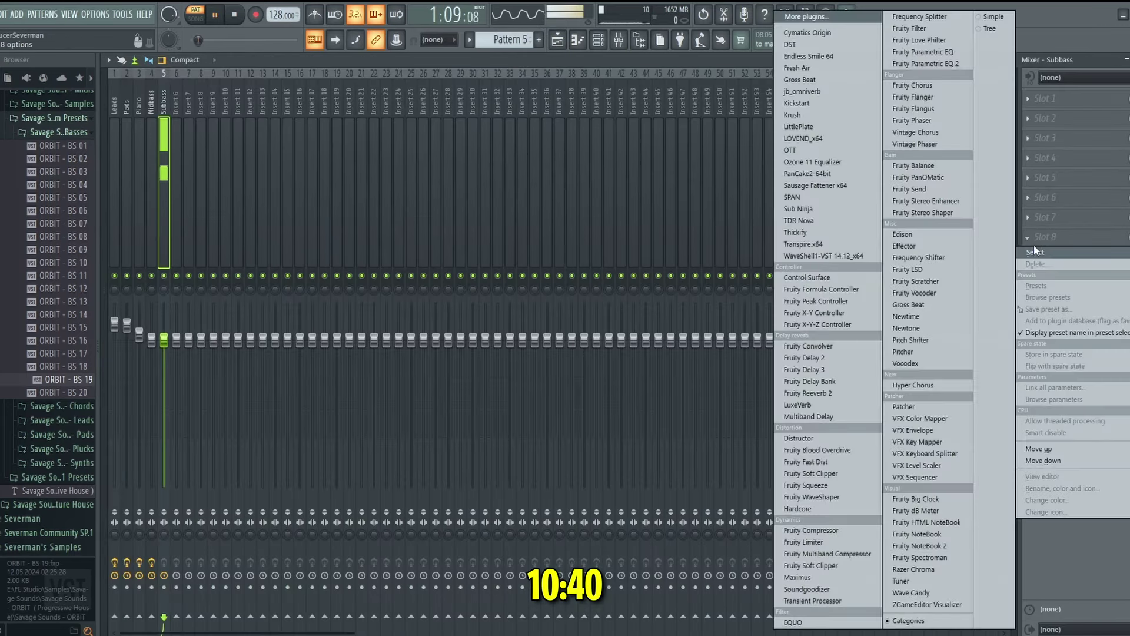
{"action": "left_click", "coordinate": [845, 108]}
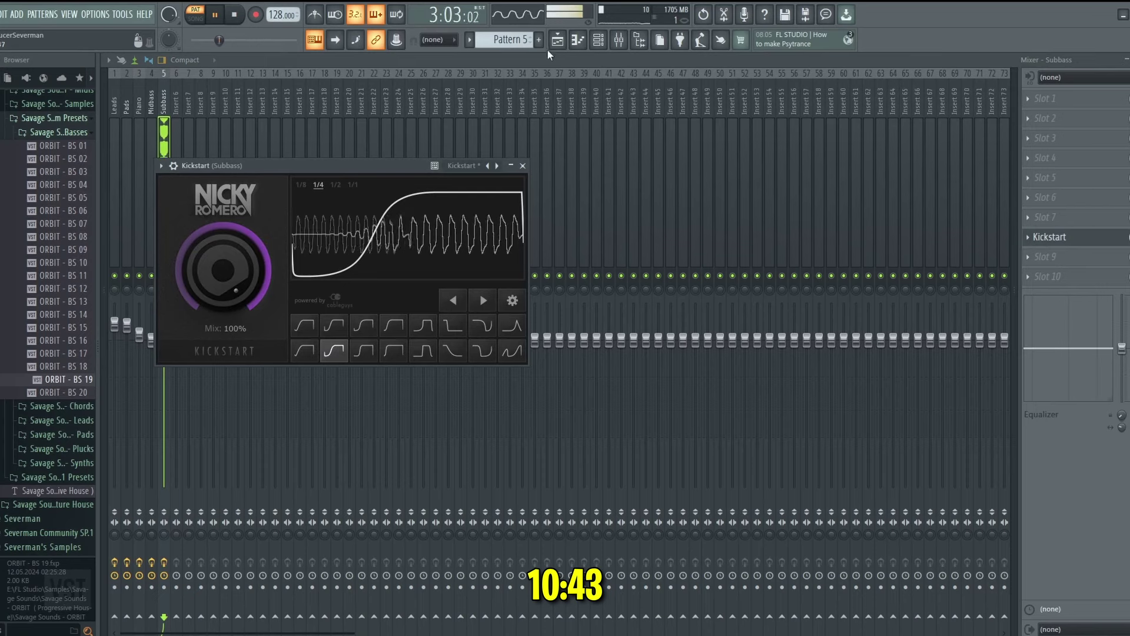
Step: Switch playback to song mode and place Pattern 5 at the start of Track 5
{"action": "left_click", "coordinate": [557, 40]}
{"action": "left_click", "coordinate": [196, 18]}
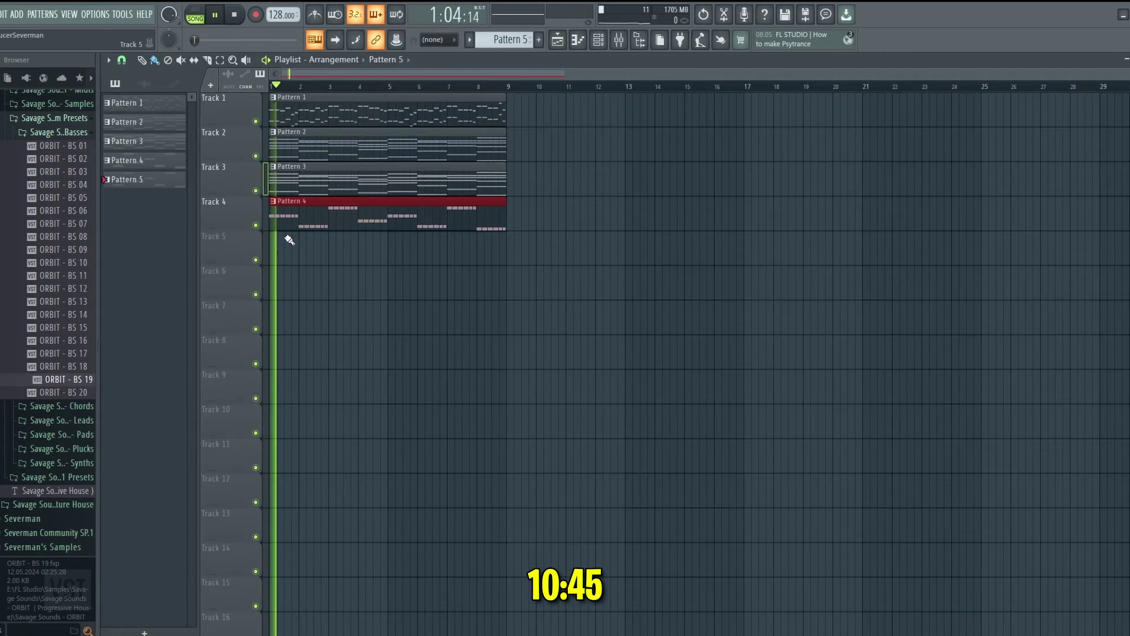
{"action": "left_click", "coordinate": [291, 242]}
Step: Balance the basses during song playback by raising the Midbass fader slightly and lowering the Subbass fader to about -2.8 dB
{"action": "left_click", "coordinate": [598, 39]}
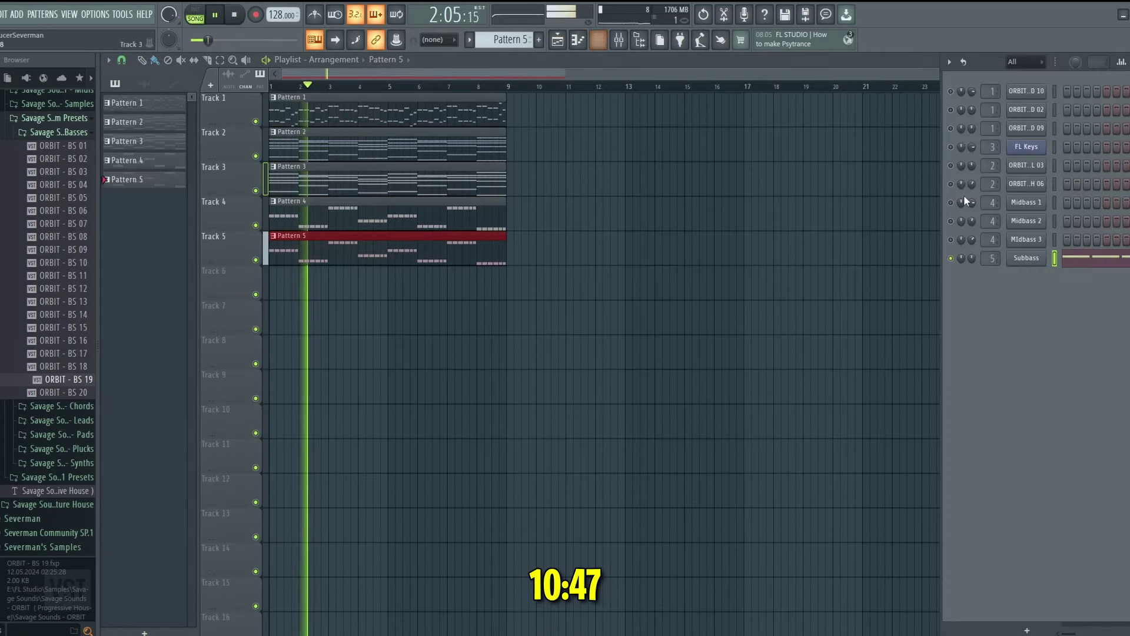
{"action": "left_click", "coordinate": [619, 44]}
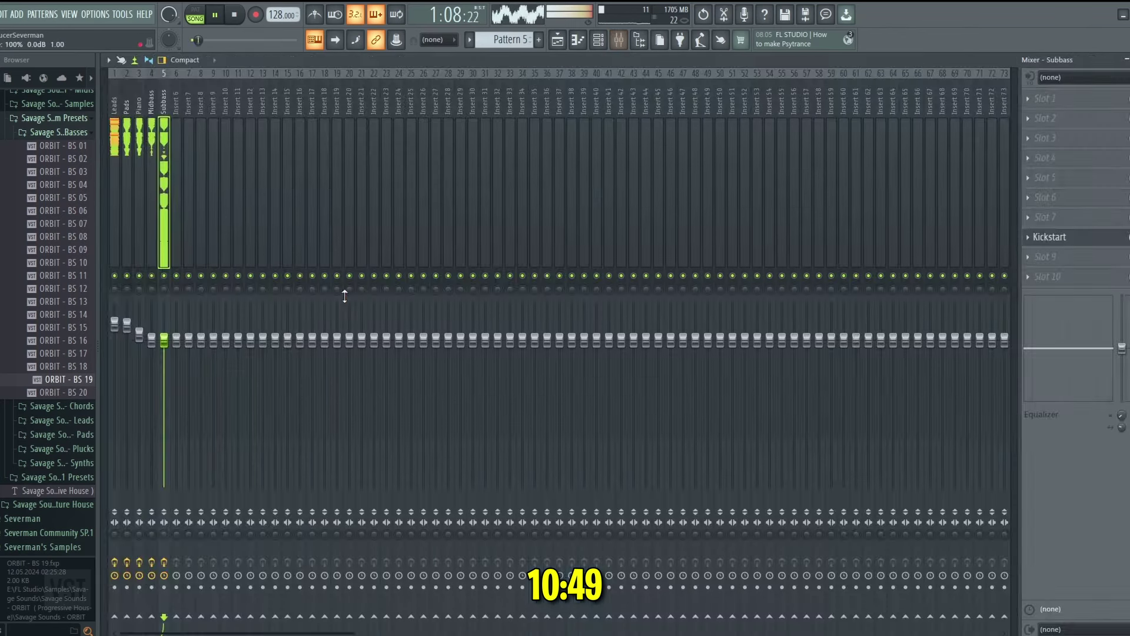
{"action": "left_click", "coordinate": [151, 340]}
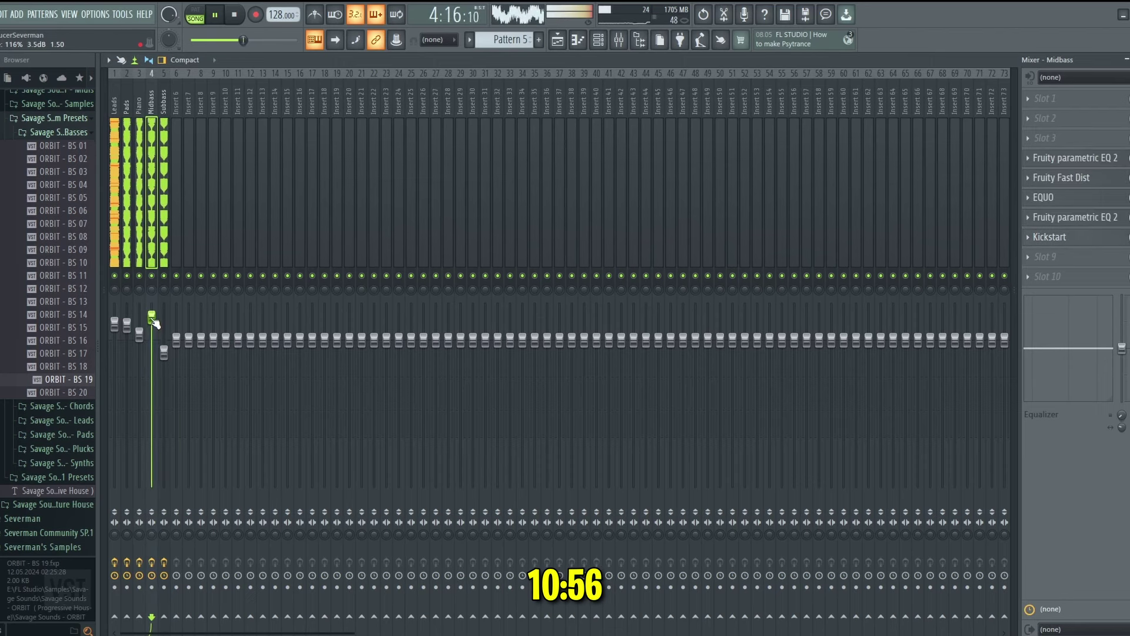
{"action": "left_click", "coordinate": [164, 358]}
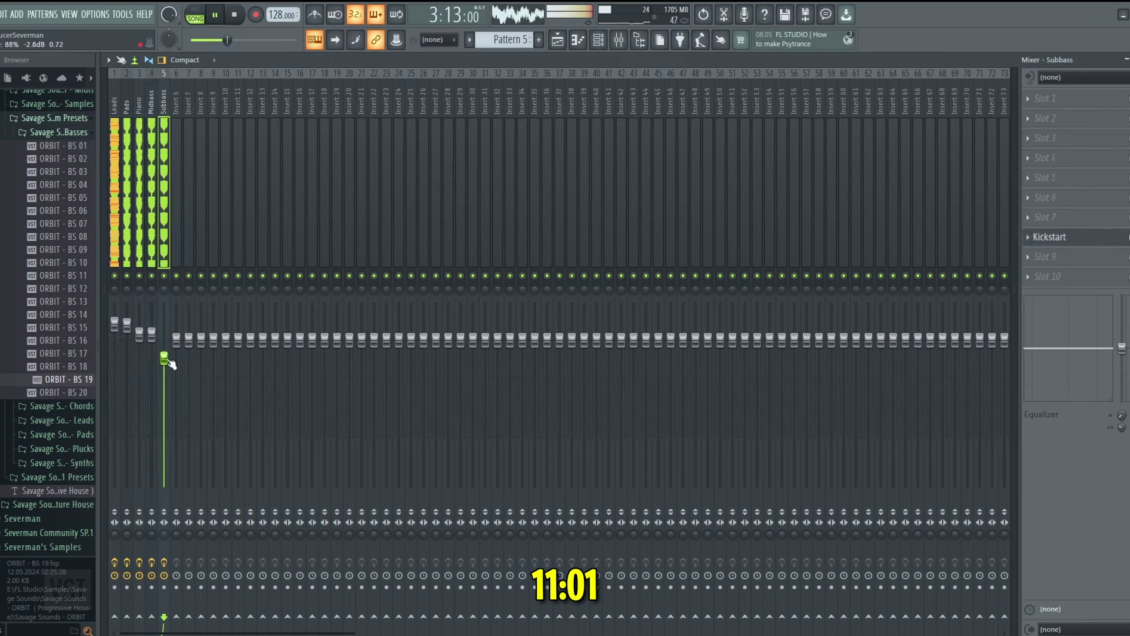
{"action": "left_click", "coordinate": [619, 40]}
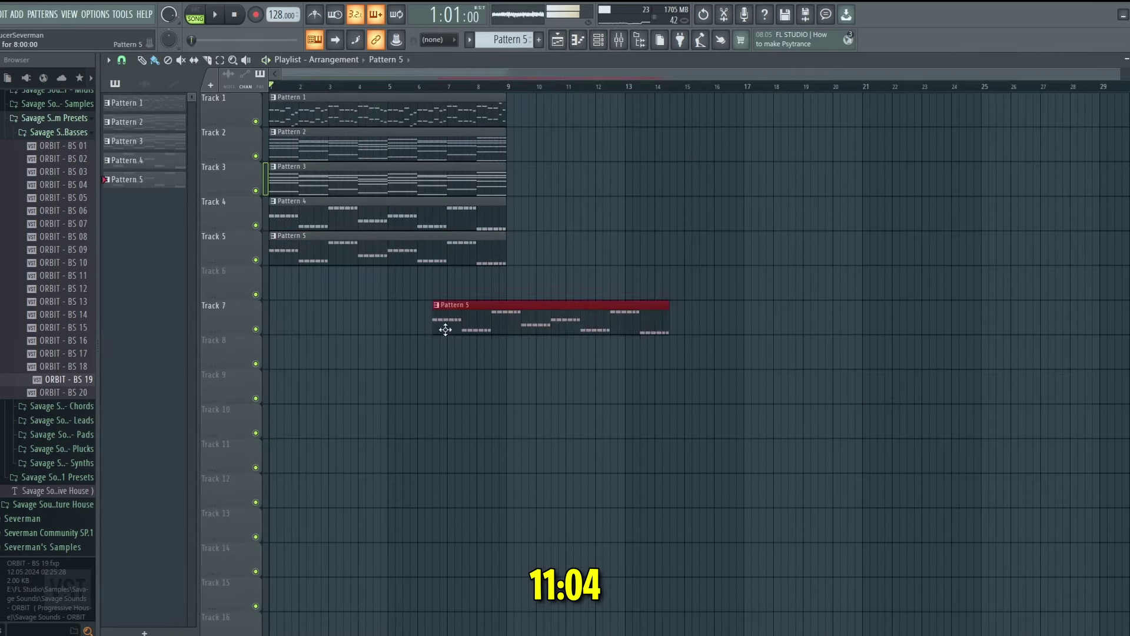
Step: Duplicate the five pattern clips to start at bar 9 and trim the last bar off both Pattern 5 clips
{"action": "right_click", "coordinate": [444, 328]}
{"action": "left_click_drag", "start_coordinate": [584, 111], "coordinate": [647, 244]}
{"action": "key", "text": "ctrl+b"}
{"action": "left_click", "coordinate": [518, 306]}
{"action": "right_click", "coordinate": [518, 308]}
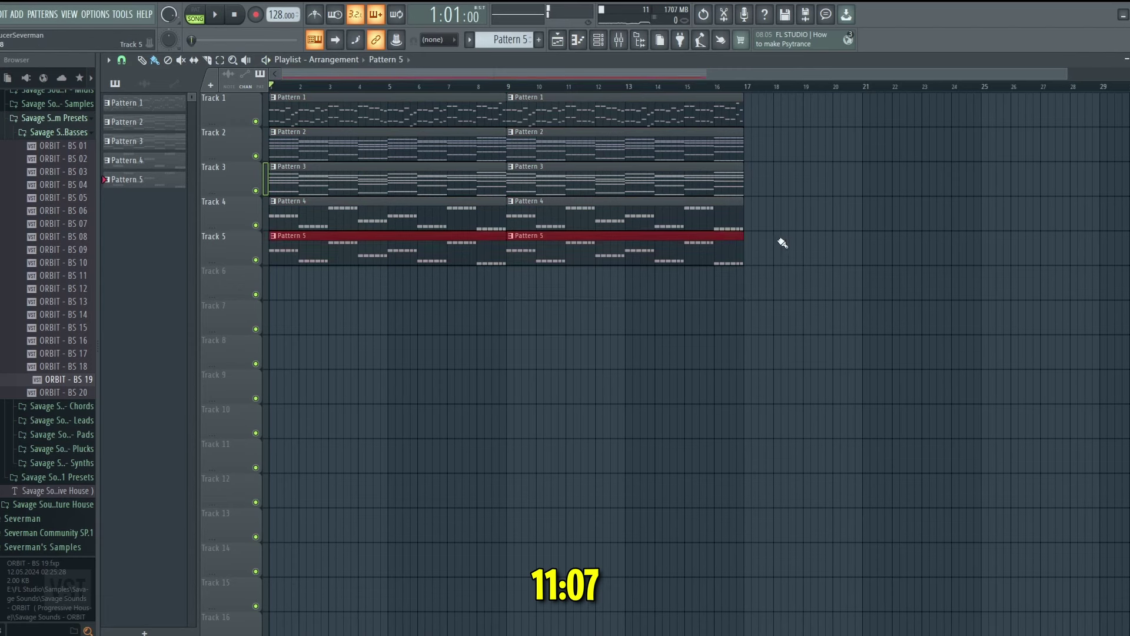
{"action": "left_click", "coordinate": [725, 317]}
{"action": "right_click", "coordinate": [725, 318]}
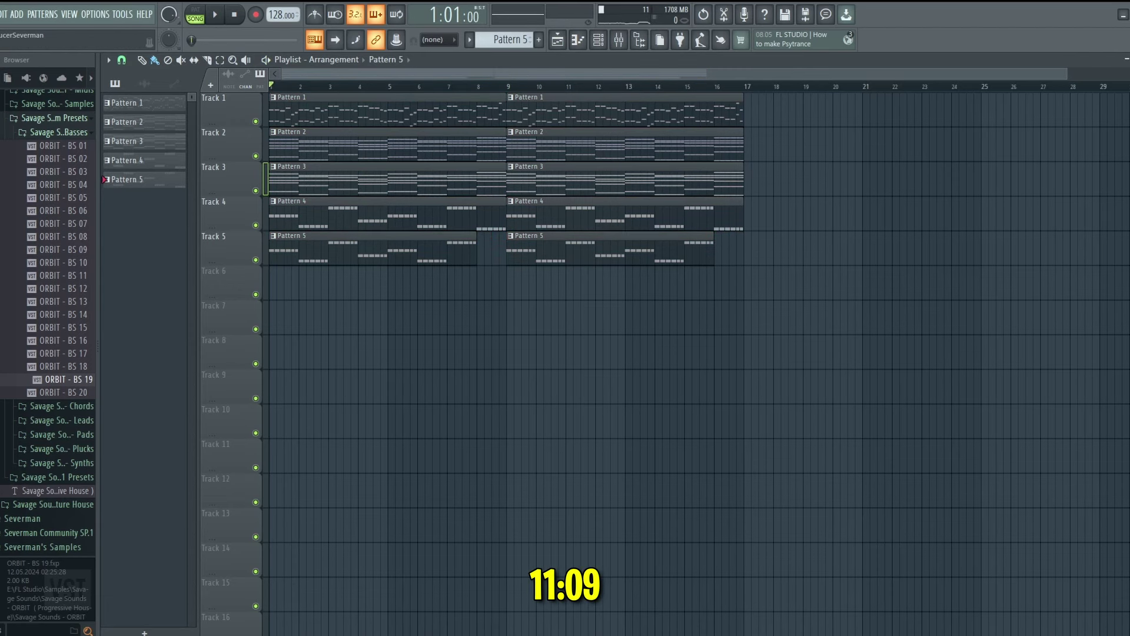
Step: Audition the ORBIT kick samples in the Kicks folder of the Drums library
{"action": "scroll", "coordinate": [28, 172], "scroll_direction": "up", "scroll_amount": 4}
{"action": "left_click", "coordinate": [38, 437]}
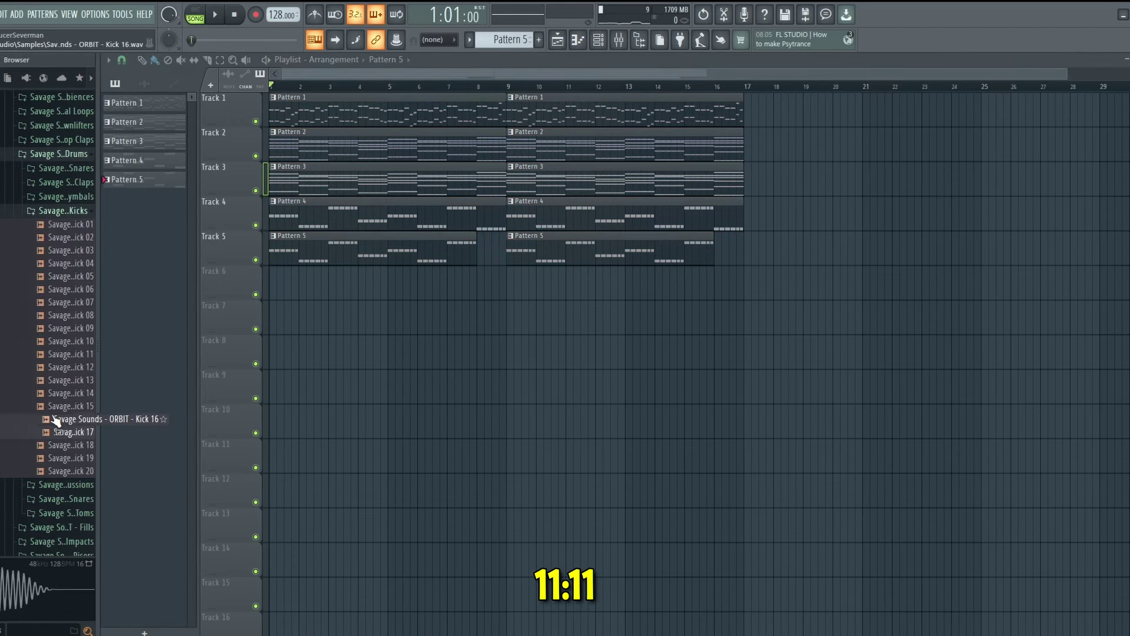
{"action": "left_click", "coordinate": [54, 418]}
{"action": "left_click", "coordinate": [57, 407]}
{"action": "left_click", "coordinate": [61, 396]}
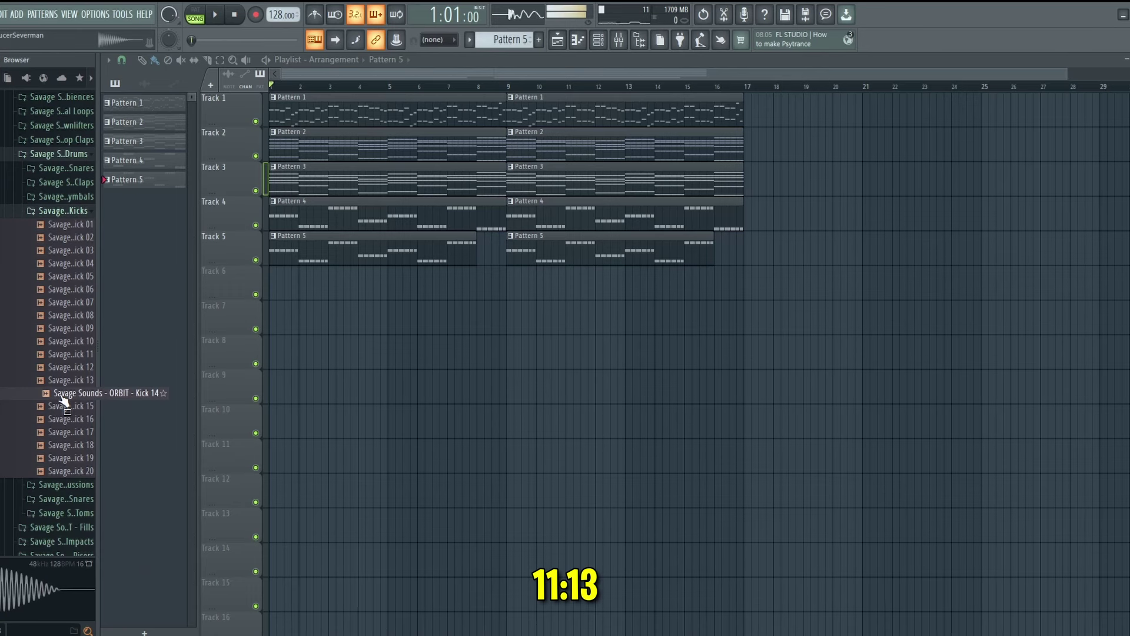
{"action": "left_click", "coordinate": [68, 382]}
{"action": "left_click", "coordinate": [69, 366]}
{"action": "left_click", "coordinate": [71, 355]}
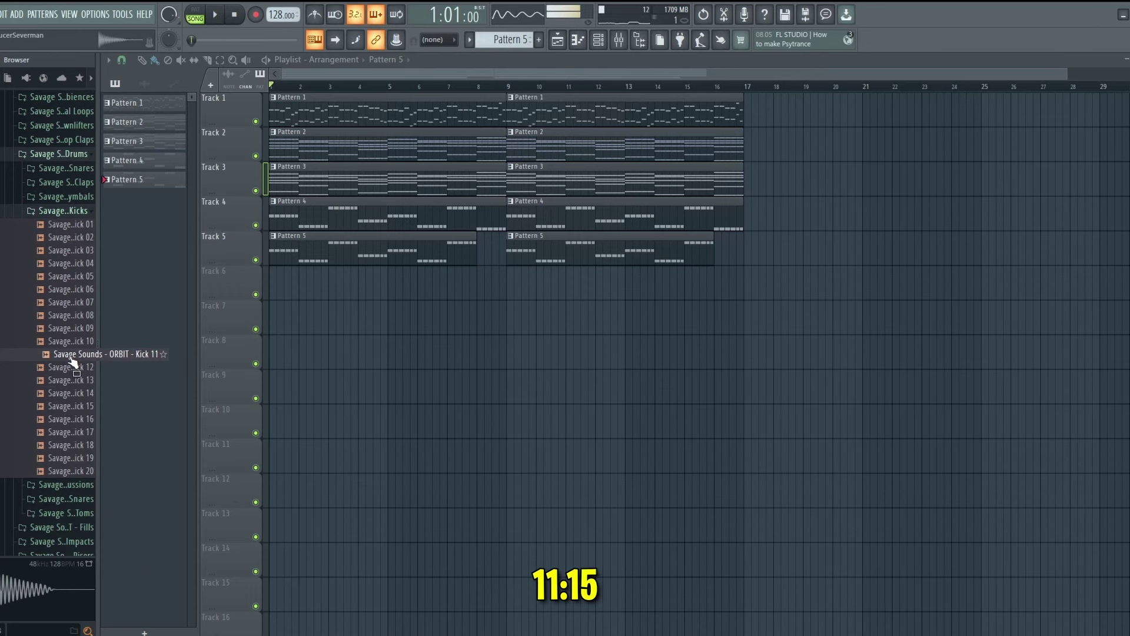
{"action": "left_click", "coordinate": [70, 343]}
{"action": "left_click", "coordinate": [71, 329]}
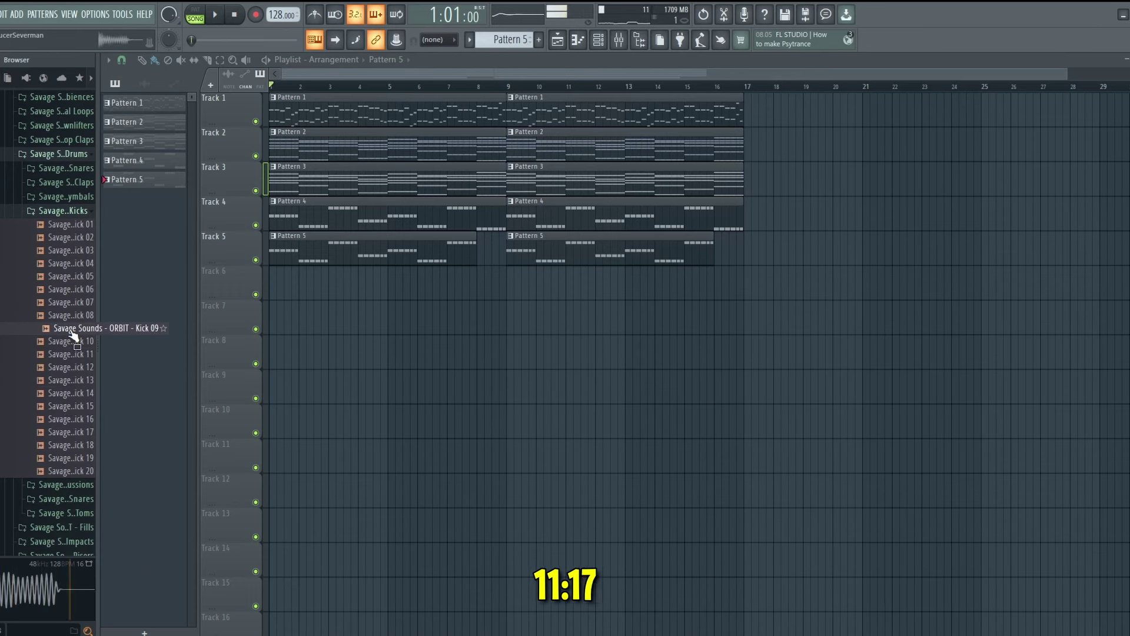
{"action": "left_click", "coordinate": [72, 318]}
{"action": "left_click", "coordinate": [68, 303]}
{"action": "left_click", "coordinate": [58, 291]}
{"action": "left_click", "coordinate": [56, 354]}
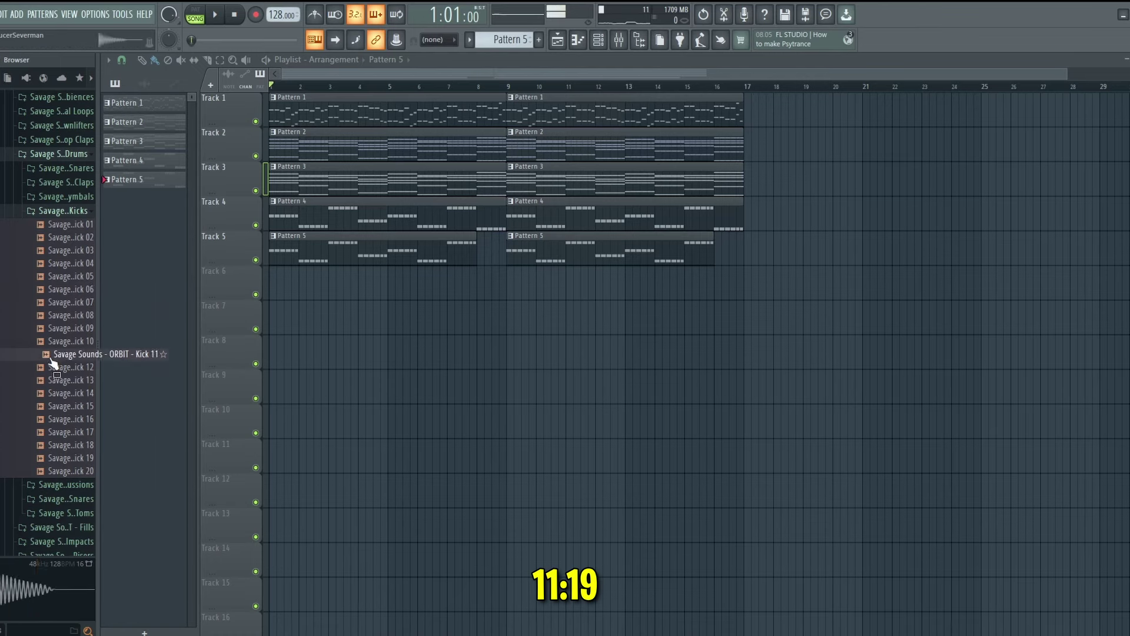
{"action": "left_click", "coordinate": [53, 369]}
Step: Place ORBIT Kick 13 at the start of Track 6, solo that track and shorten the clip to about two steps
{"action": "left_click", "coordinate": [52, 380]}
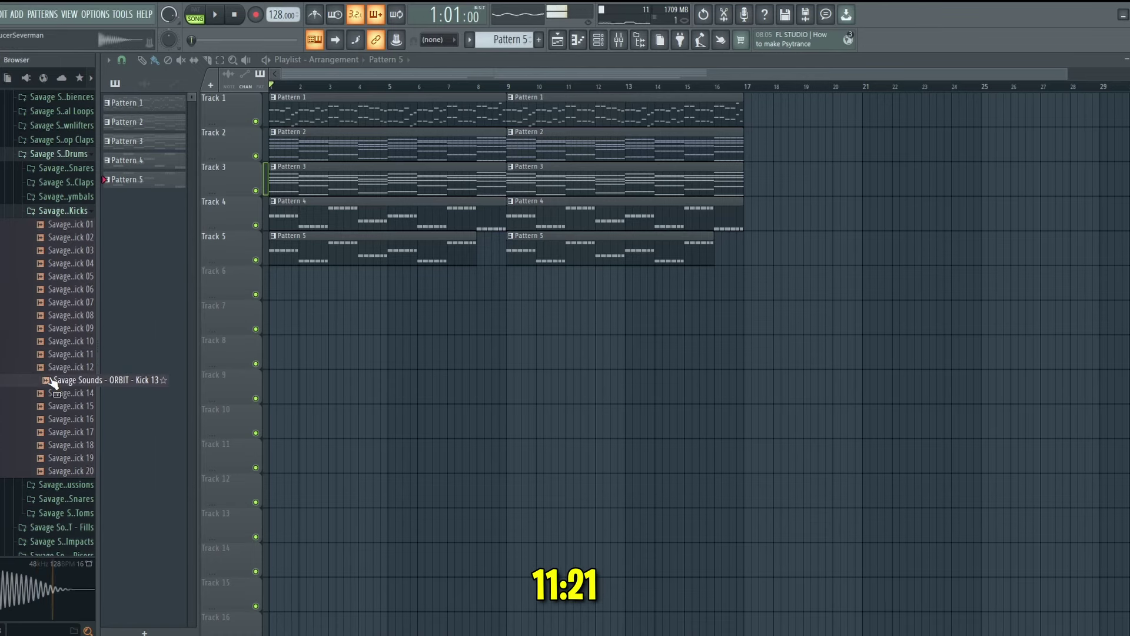
{"action": "left_click_drag", "start_coordinate": [219, 293], "coordinate": [263, 295]}
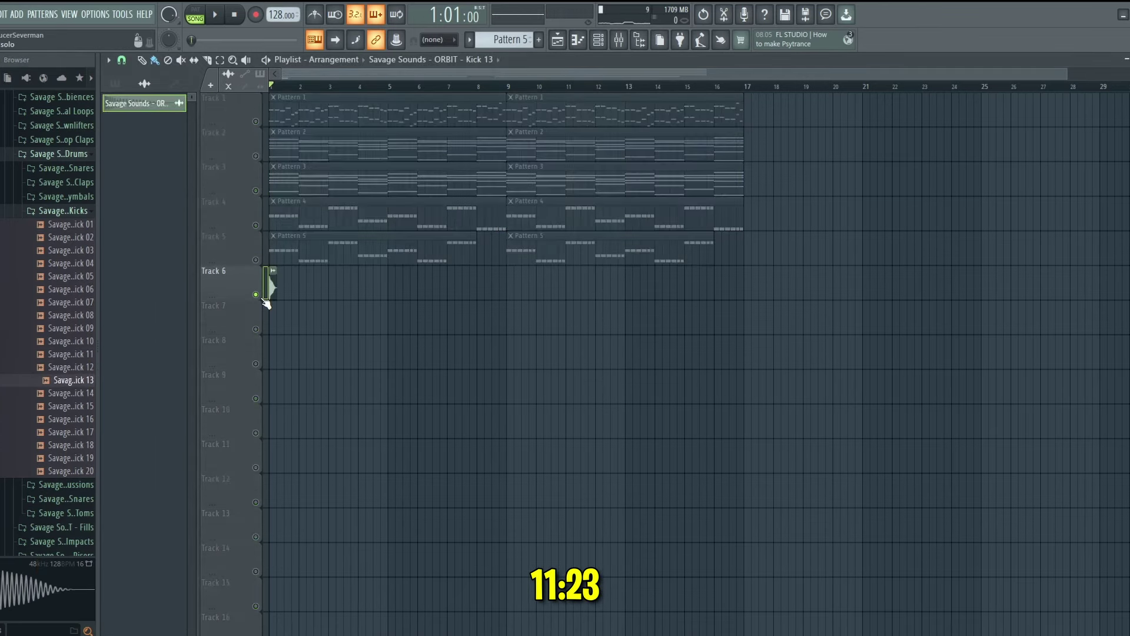
{"action": "left_click_drag", "start_coordinate": [1068, 76], "coordinate": [295, 75]}
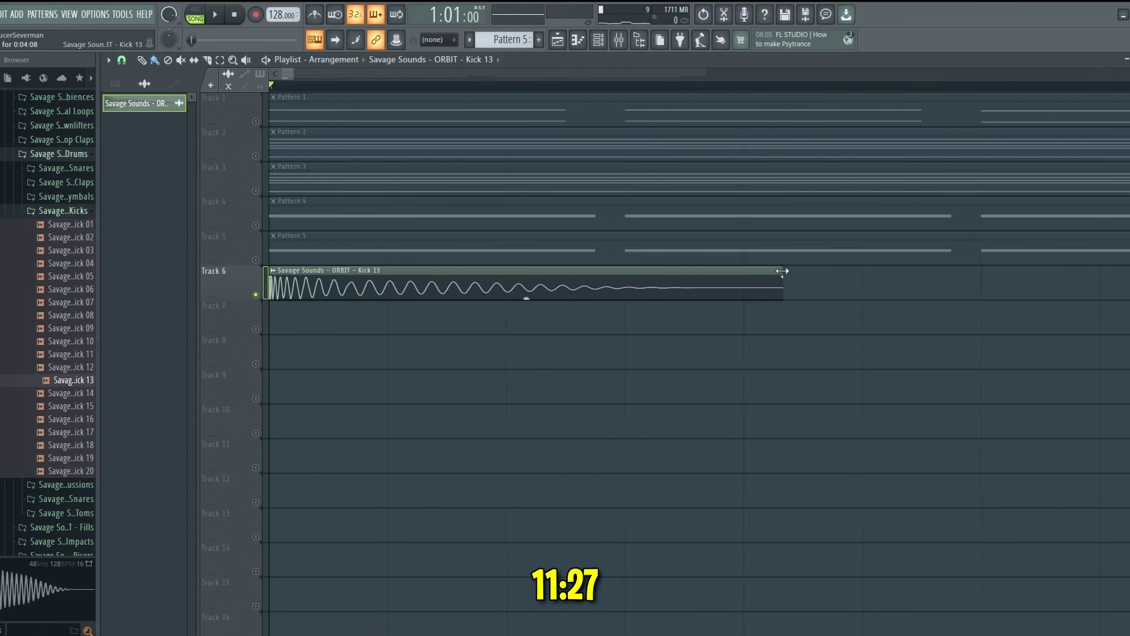
{"action": "left_click_drag", "start_coordinate": [782, 271], "coordinate": [516, 271]}
{"action": "key", "text": "space"}
{"action": "scroll", "coordinate": [436, 94], "scroll_direction": "down", "scroll_amount": 6}
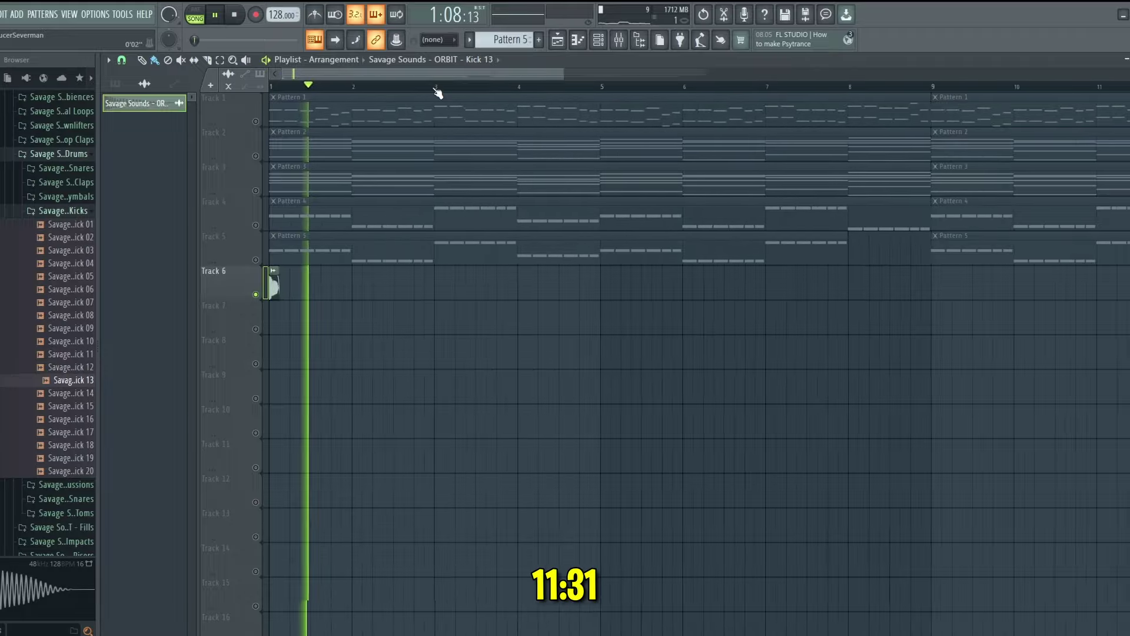
Step: Repeat the Kick 13 clip on every beat of Track 6 across bars 1–7 and 9–15, and enable Track 5 alongside it
{"action": "scroll", "coordinate": [437, 92], "scroll_direction": "down", "scroll_amount": 2}
{"action": "left_click_drag", "start_coordinate": [292, 288], "coordinate": [991, 286]}
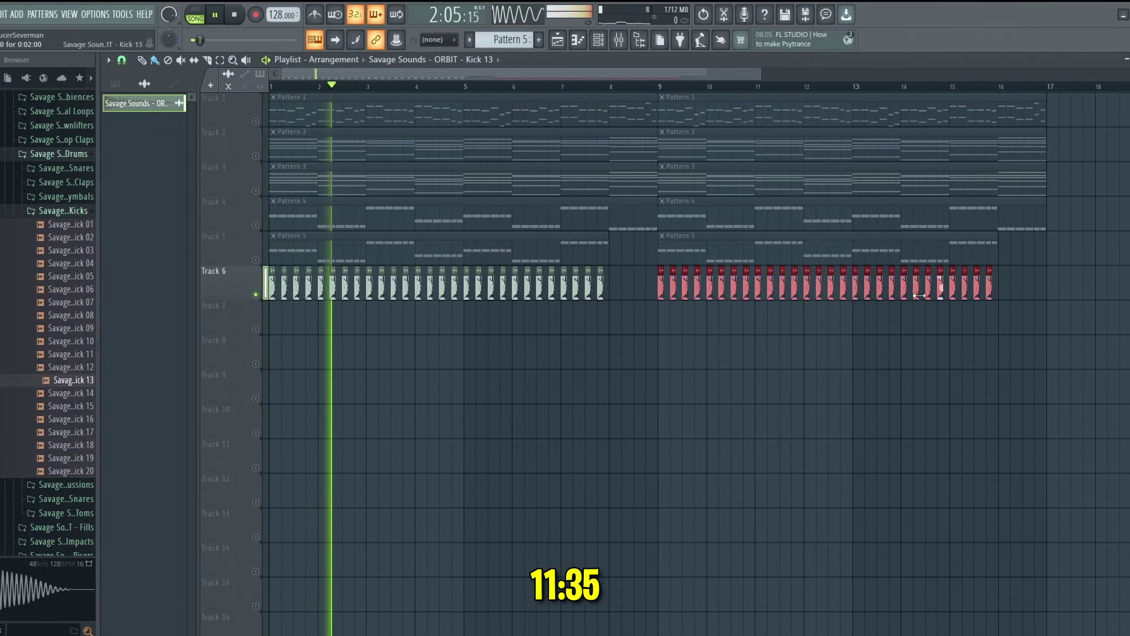
{"action": "left_click", "coordinate": [255, 259]}
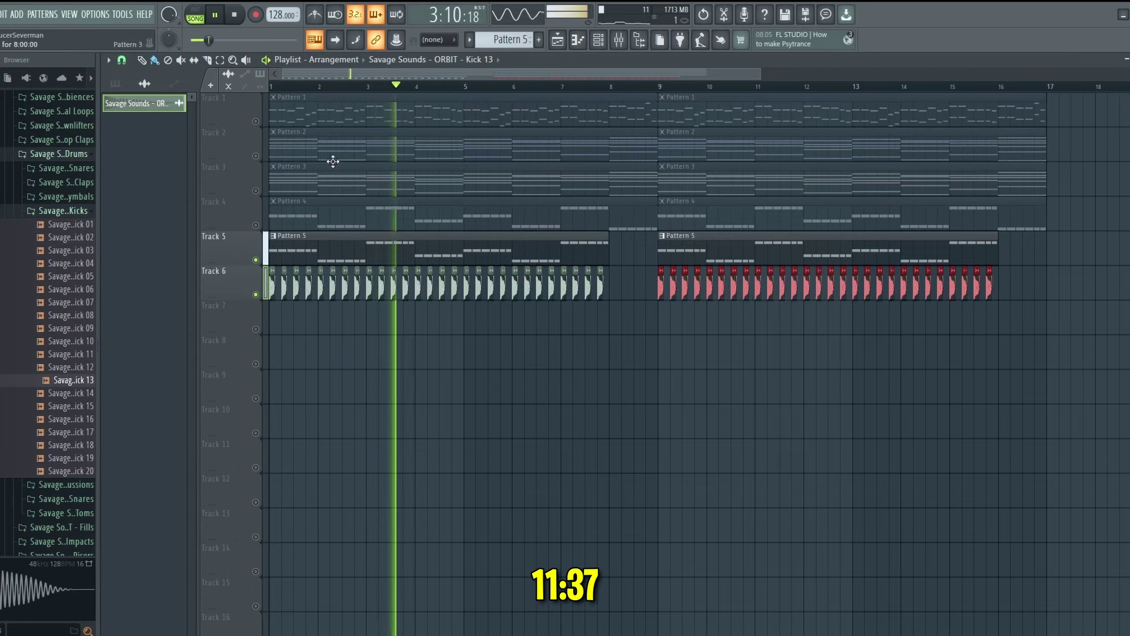
{"action": "key", "text": "space"}
{"action": "left_click_drag", "start_coordinate": [763, 76], "coordinate": [293, 76]}
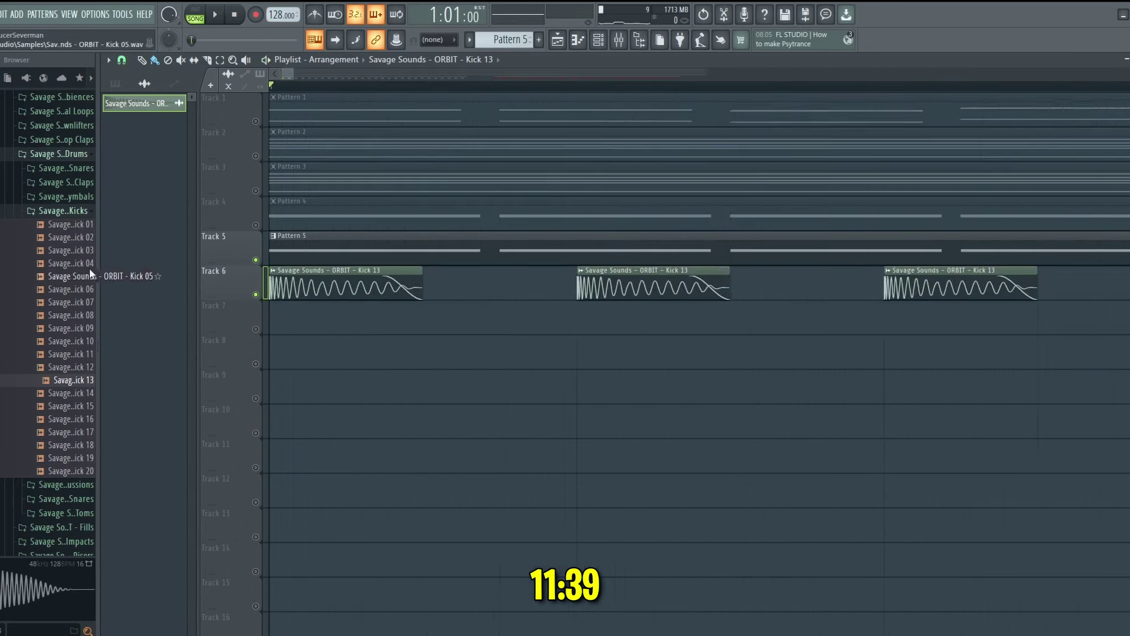
Step: Route the Kick 13 clip to a free mixer track and lower its fader to about -1.1 dB during playback
{"action": "key", "text": "space"}
{"action": "double_click", "coordinate": [338, 283]}
{"action": "left_click", "coordinate": [500, 213]}
{"action": "key", "text": "space"}
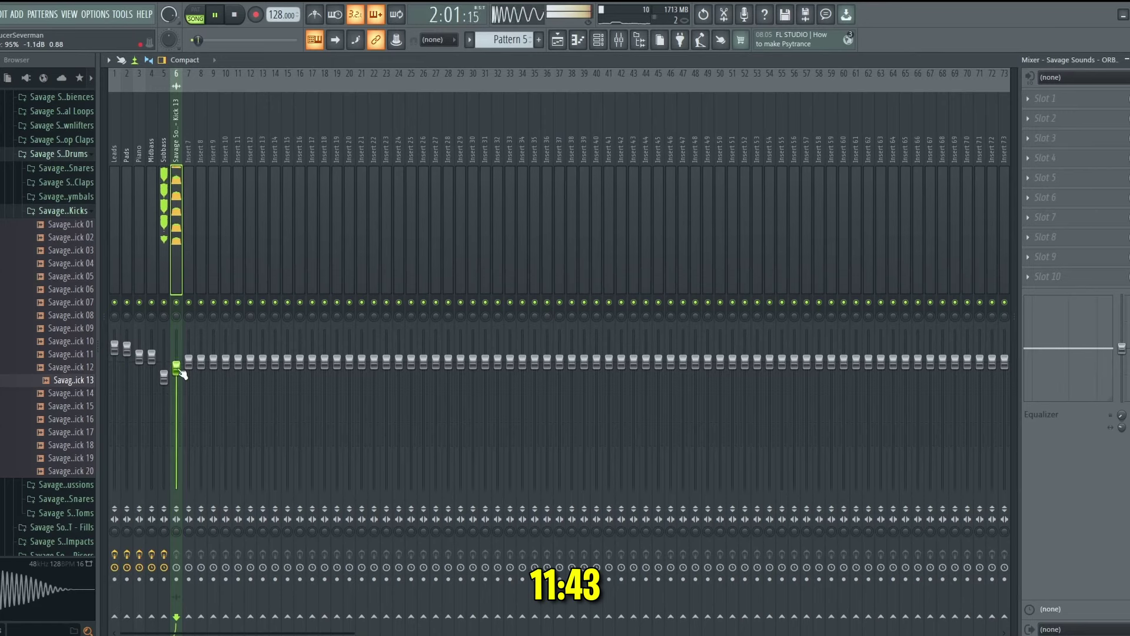
{"action": "left_click", "coordinate": [557, 39]}
{"action": "key", "text": "space"}
Step: Audition the ORBIT Drop Claps samples and place Drop Claps 04 (128 BPM) at the start of Track 7
{"action": "left_click", "coordinate": [59, 210]}
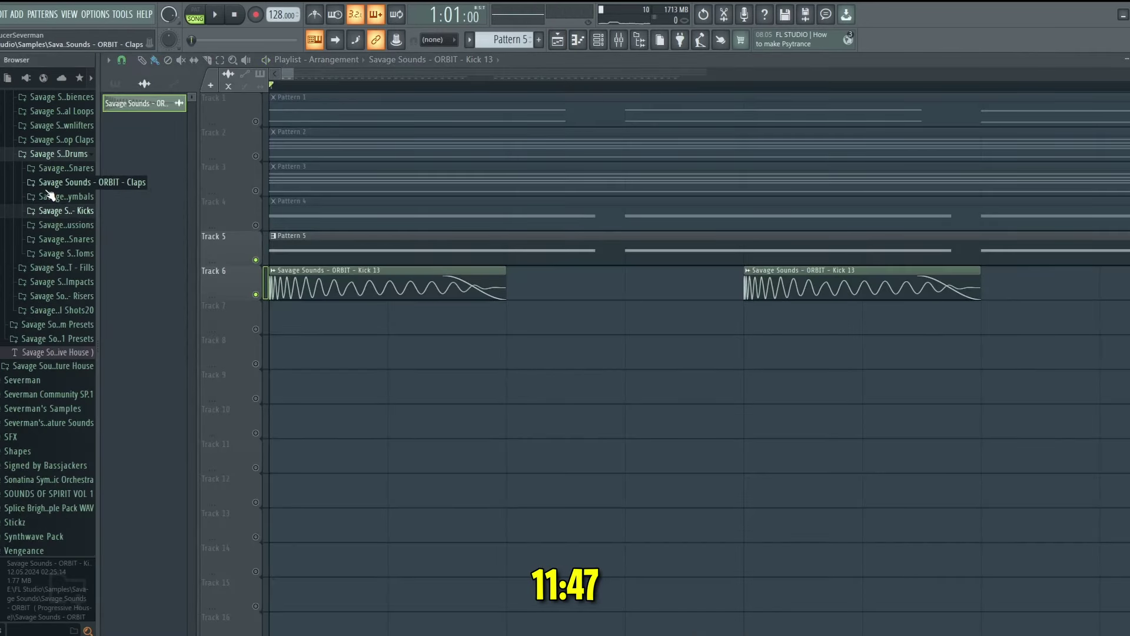
{"action": "scroll", "coordinate": [52, 177], "scroll_direction": "up", "scroll_amount": 3}
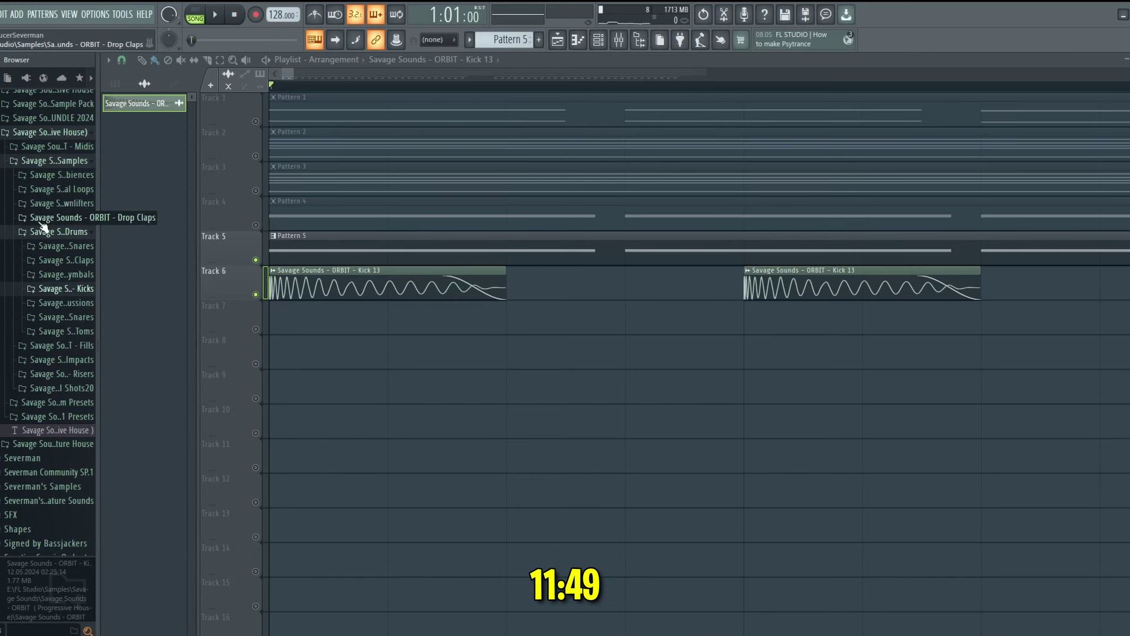
{"action": "left_click", "coordinate": [40, 221]}
{"action": "left_click", "coordinate": [51, 269]}
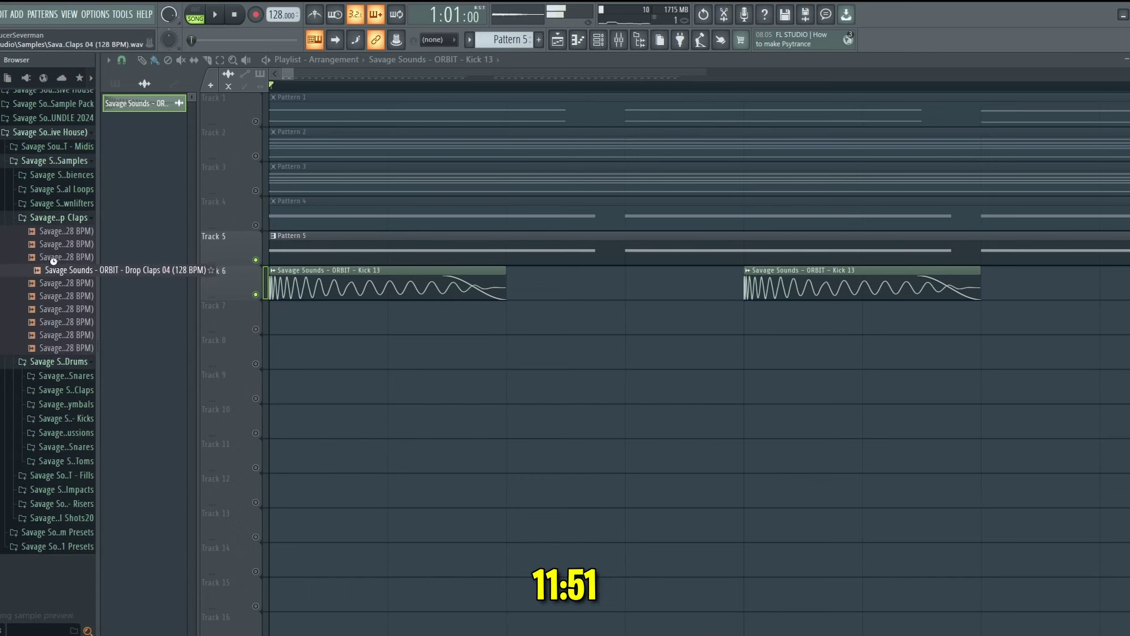
{"action": "left_click", "coordinate": [53, 259]}
{"action": "left_click_drag", "start_coordinate": [47, 276], "coordinate": [268, 325]}
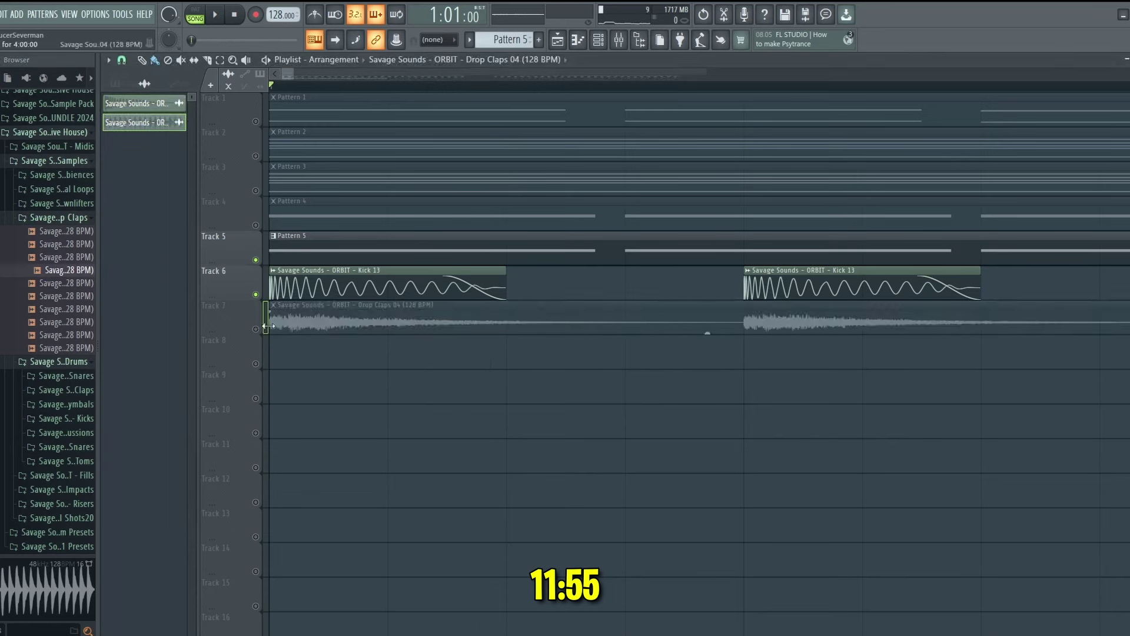
Step: Enable Track 7, route Drop Claps 04 to a free mixer track and lower its fader to about -7.4 dB
{"action": "key", "text": "space"}
{"action": "left_click", "coordinate": [256, 329]}
{"action": "double_click", "coordinate": [306, 318]}
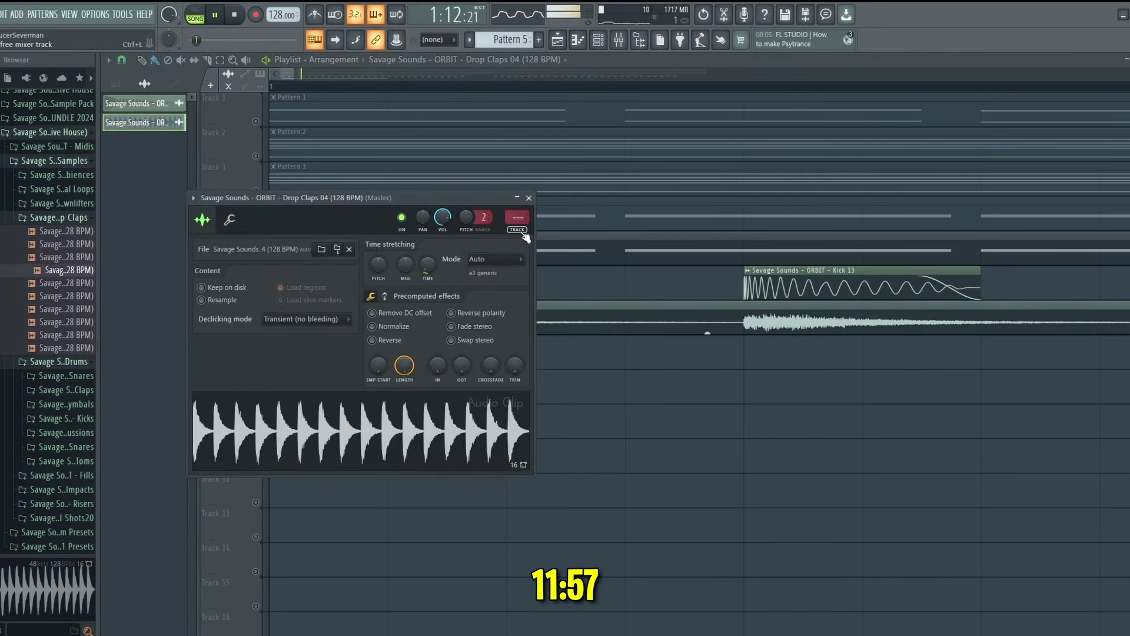
{"action": "key", "text": "ctrl+l"}
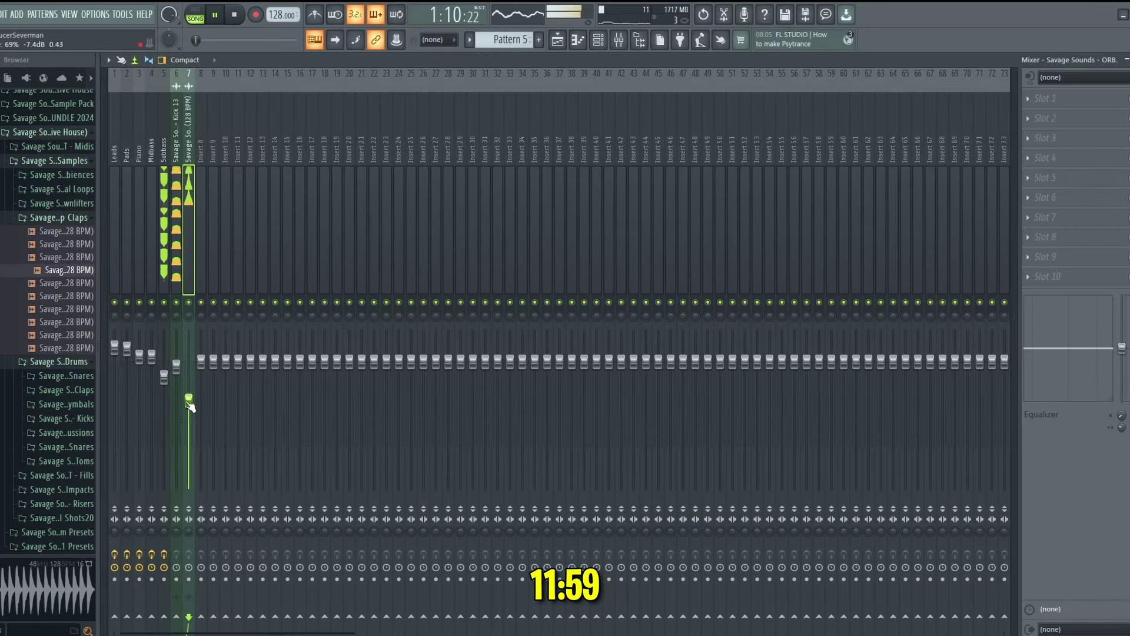
{"action": "left_click", "coordinate": [558, 40]}
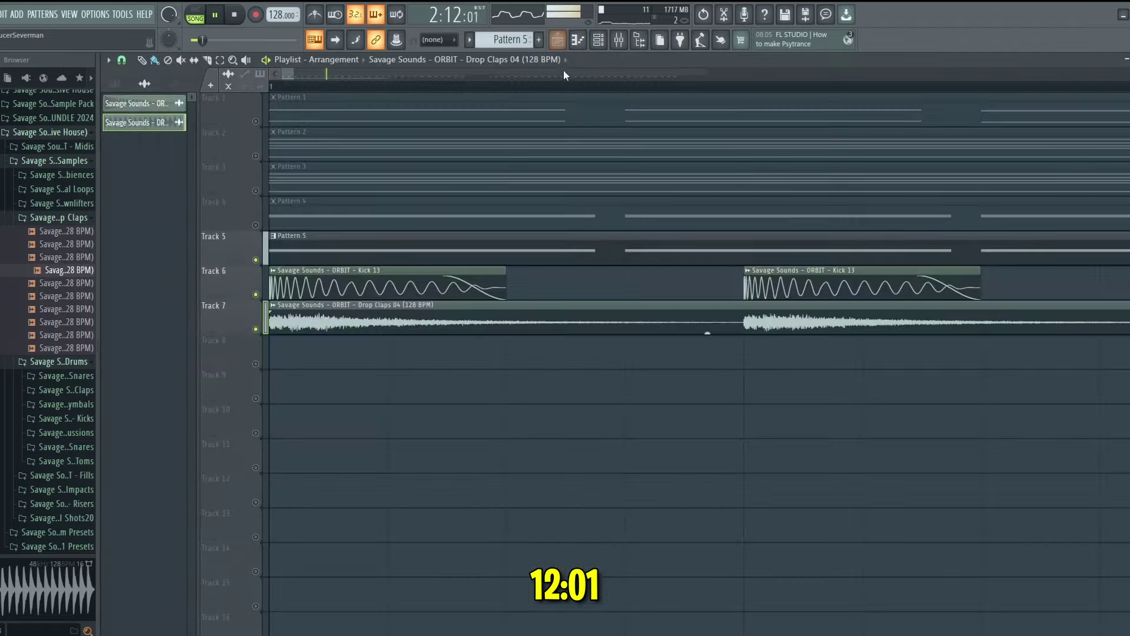
Step: Repeat the Drop Claps 04 clip along Track 7 to fill bars 1 to 16, then stop playback
{"action": "scroll", "coordinate": [563, 87], "scroll_direction": "down", "scroll_amount": 5}
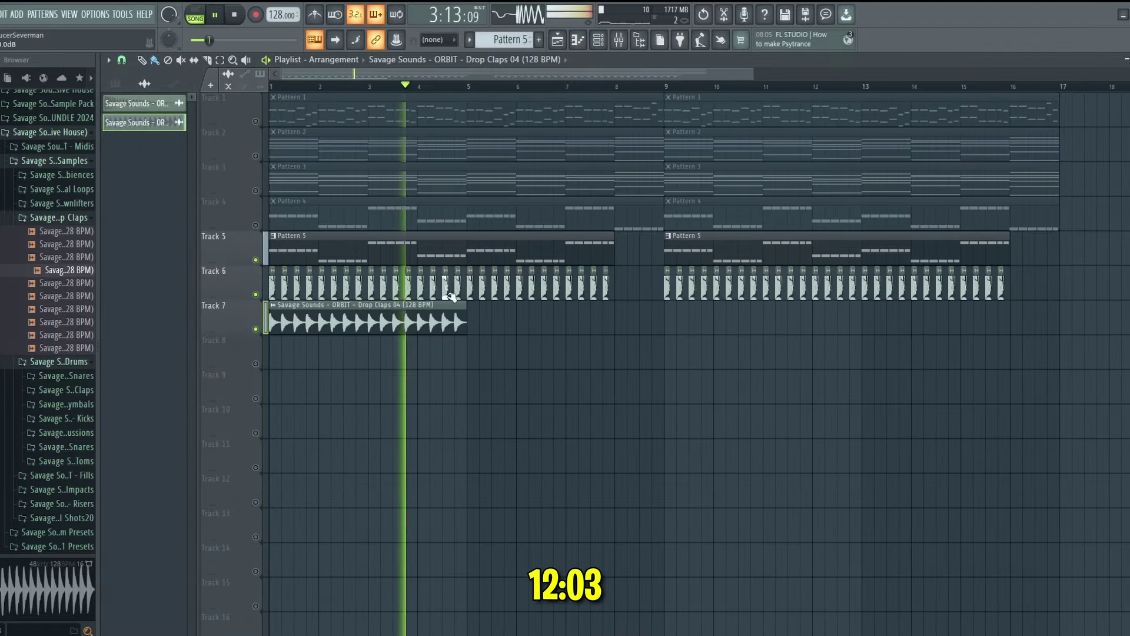
{"action": "mouse_move", "coordinate": [474, 319]}
{"action": "left_mouse_down"}
{"action": "mouse_move", "coordinate": [901, 321]}
{"action": "mouse_move", "coordinate": [942, 353]}
{"action": "left_mouse_up"}
{"action": "right_click", "coordinate": [948, 363]}
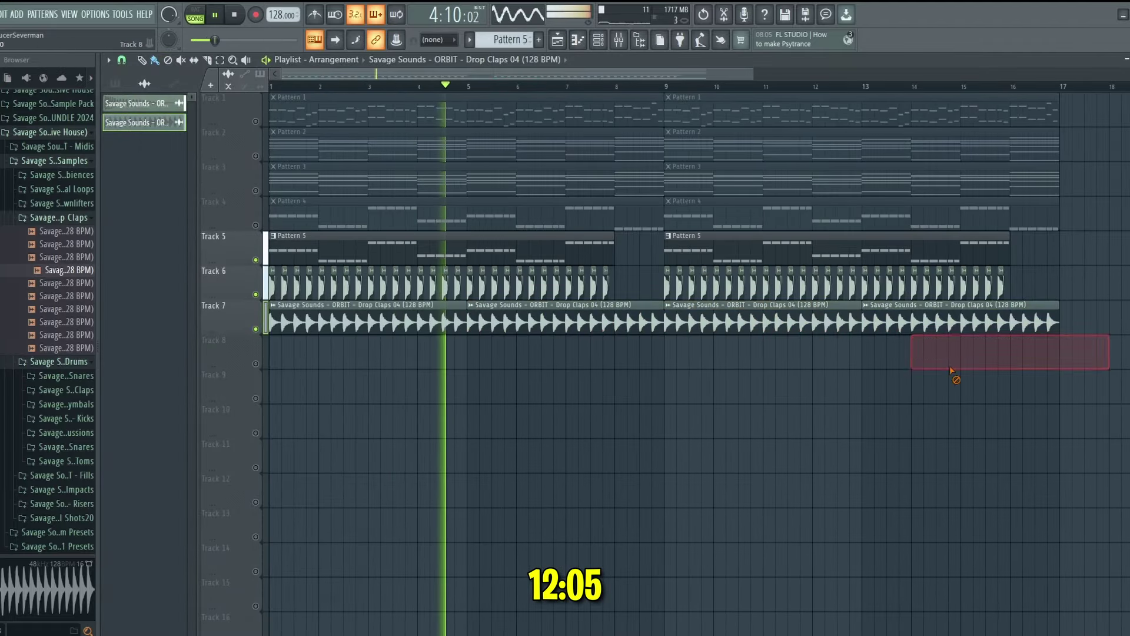
{"action": "key", "text": "space"}
Step: Audition a few ORBIT Downlifters samples and place Downlifter 04 at the start of Track 8
{"action": "left_click", "coordinate": [29, 217]}
{"action": "left_click", "coordinate": [9, 206]}
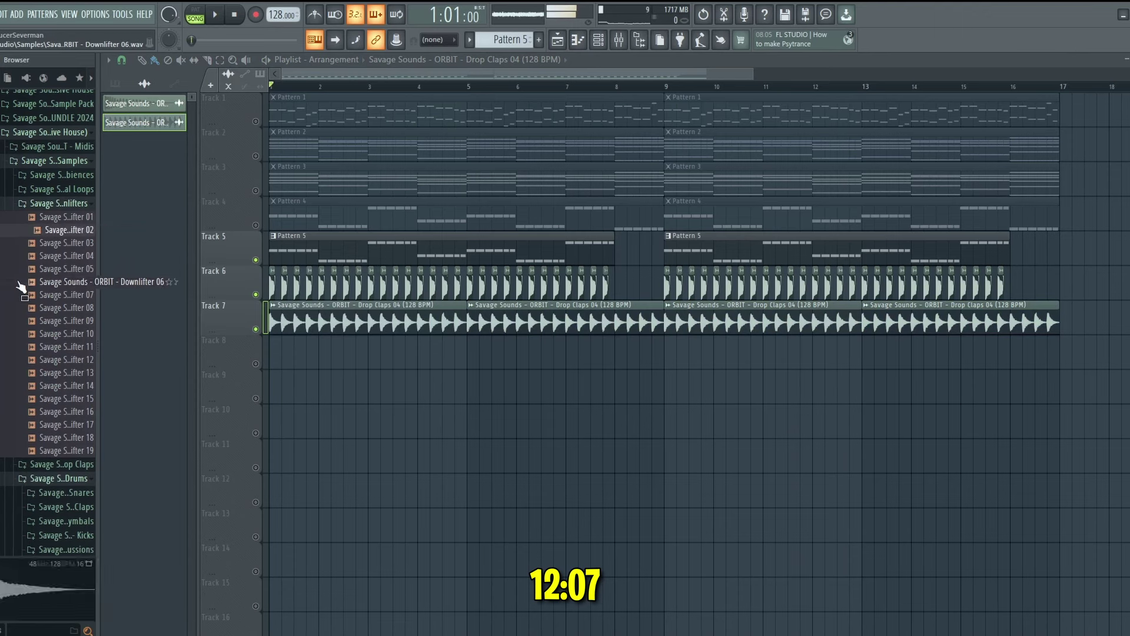
{"action": "left_click", "coordinate": [32, 309]}
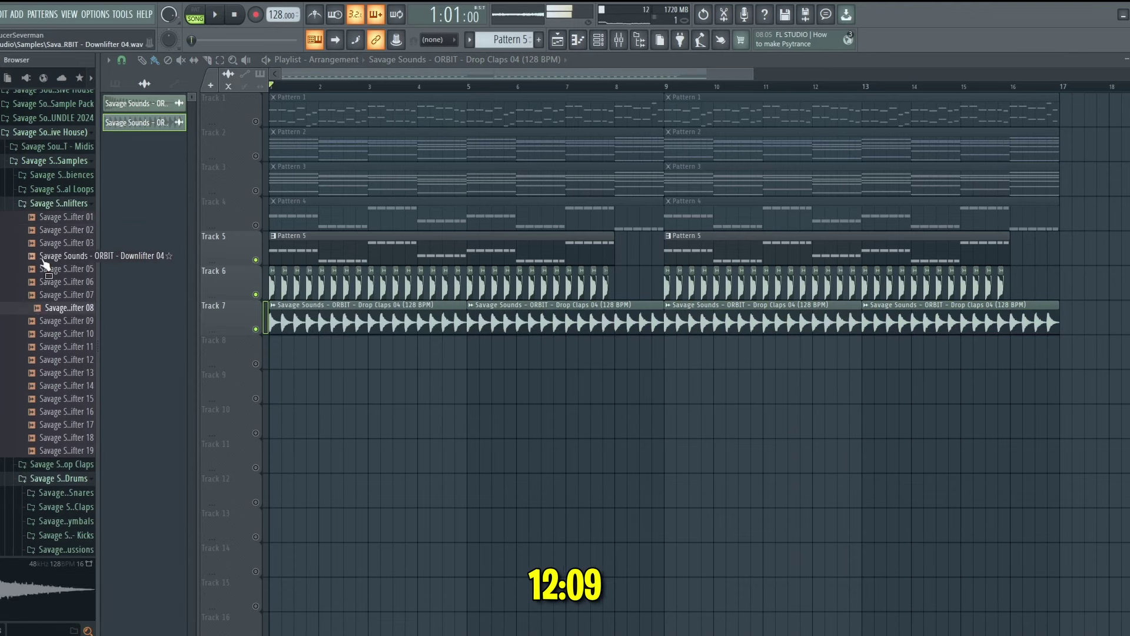
{"action": "left_click", "coordinate": [43, 256]}
{"action": "left_click_drag", "start_coordinate": [43, 256], "coordinate": [337, 358]}
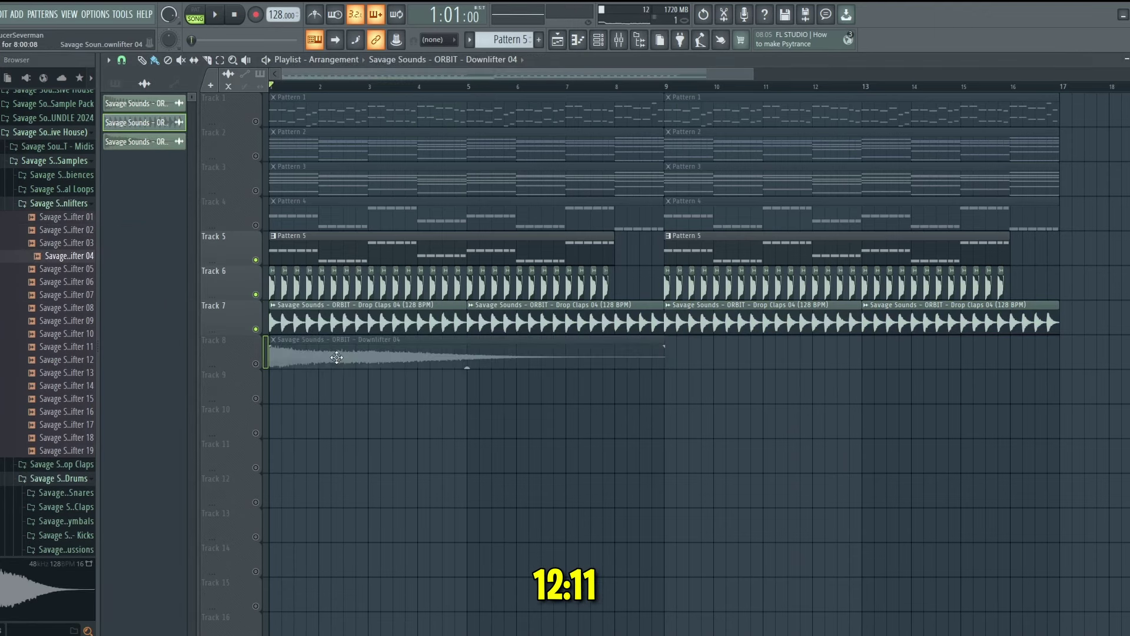
Step: Audition further ORBIT downlifters and place Downlifter 16 at the start of Track 9
{"action": "left_click", "coordinate": [65, 240]}
{"action": "left_click", "coordinate": [62, 230]}
{"action": "left_click", "coordinate": [61, 220]}
{"action": "left_click", "coordinate": [47, 312]}
{"action": "left_click", "coordinate": [69, 375]}
{"action": "left_click", "coordinate": [59, 400]}
{"action": "left_click", "coordinate": [51, 411]}
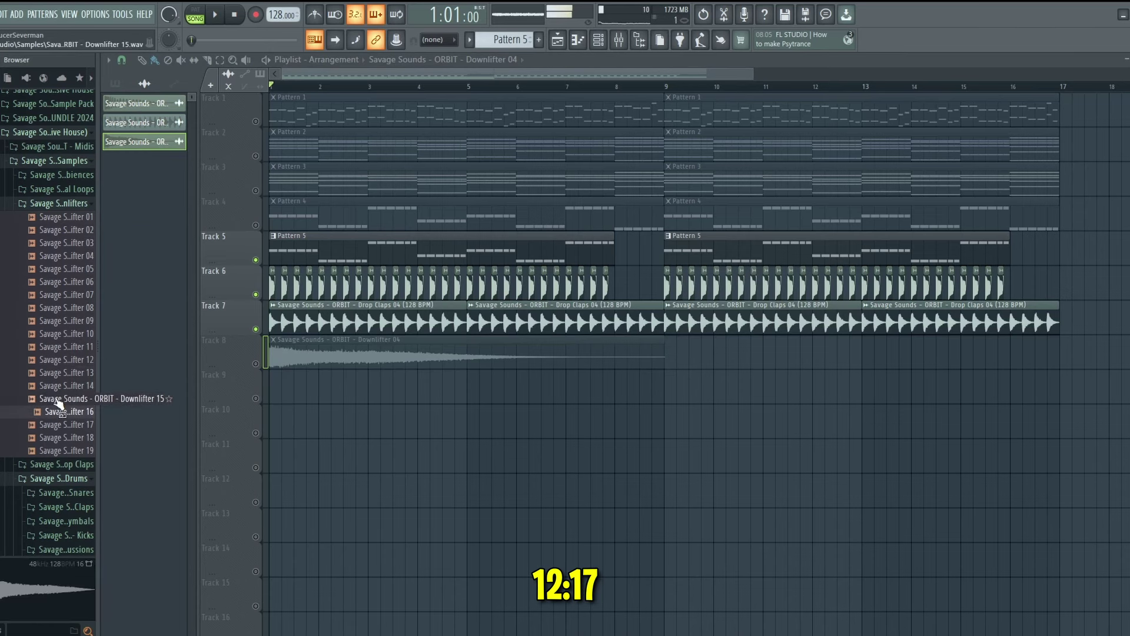
{"action": "left_click_drag", "start_coordinate": [53, 412], "coordinate": [265, 400]}
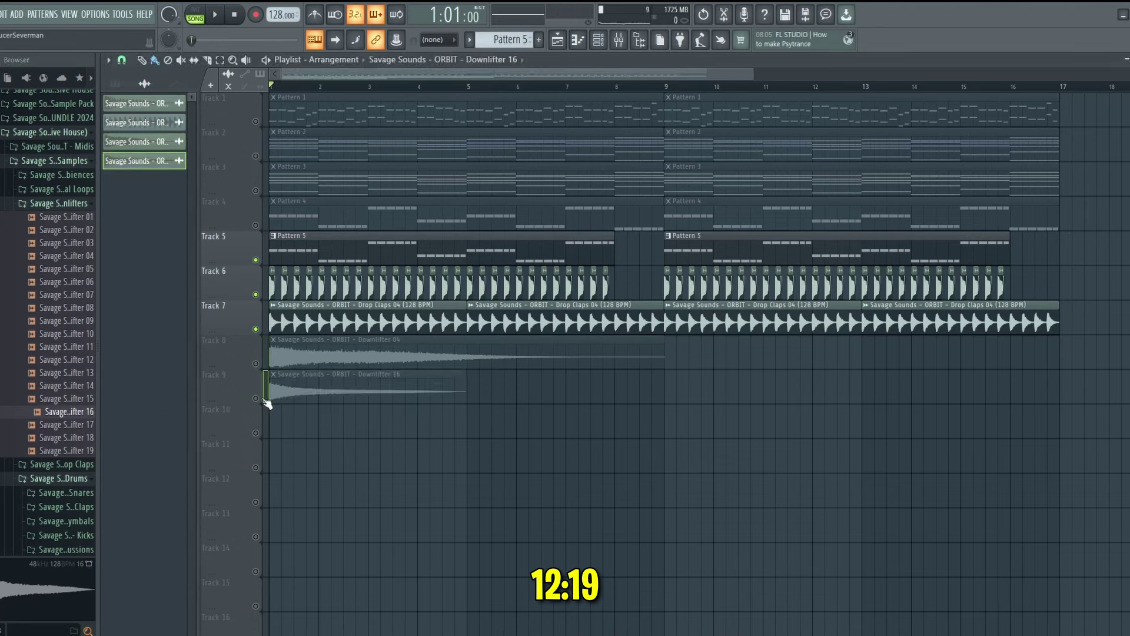
Step: Solo Track 8, route Downlifter 04 to a free mixer track and lower its fader well below the drop claps
{"action": "key", "text": "space"}
{"action": "right_click", "coordinate": [256, 364]}
{"action": "key", "text": "space"}
{"action": "double_click", "coordinate": [337, 358]}
{"action": "key", "text": "space"}
{"action": "double_click", "coordinate": [530, 237]}
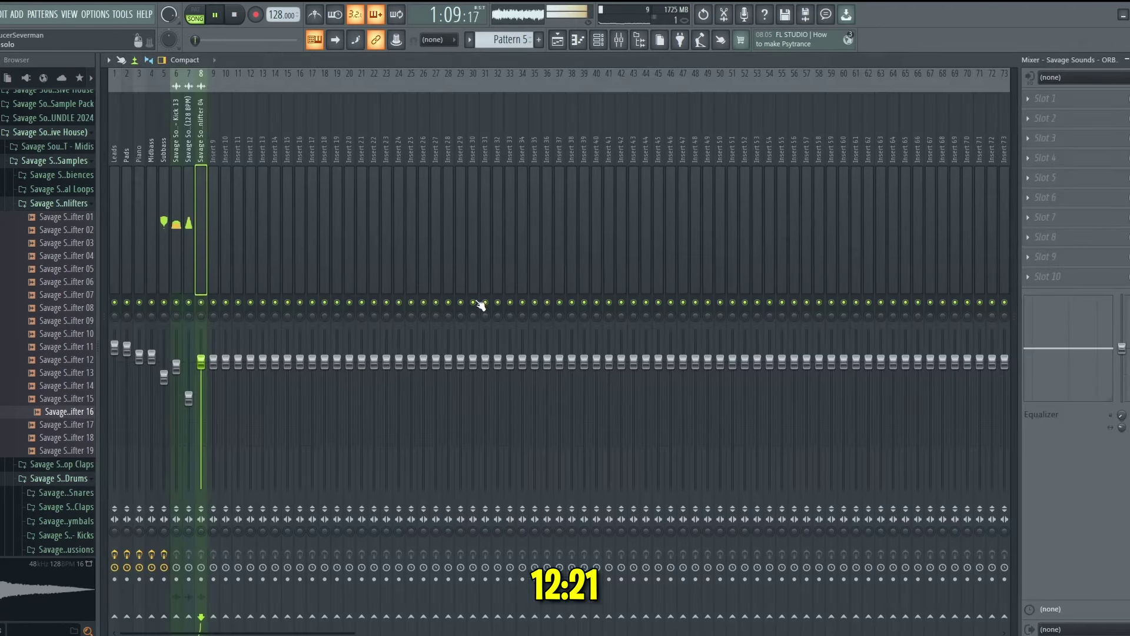
Step: Check the soloed Downlifter 04 in the Master's SPAN analyzer and raise its mixer fader slightly
{"action": "left_click", "coordinate": [107, 202]}
{"action": "left_click", "coordinate": [120, 206]}
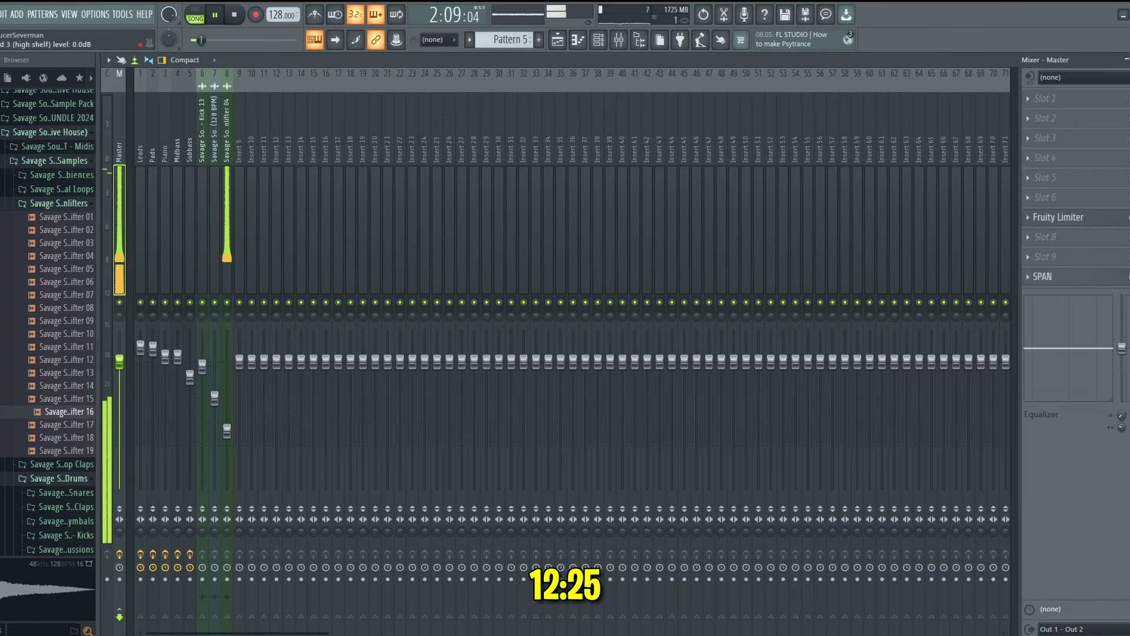
{"action": "left_click", "coordinate": [1100, 278]}
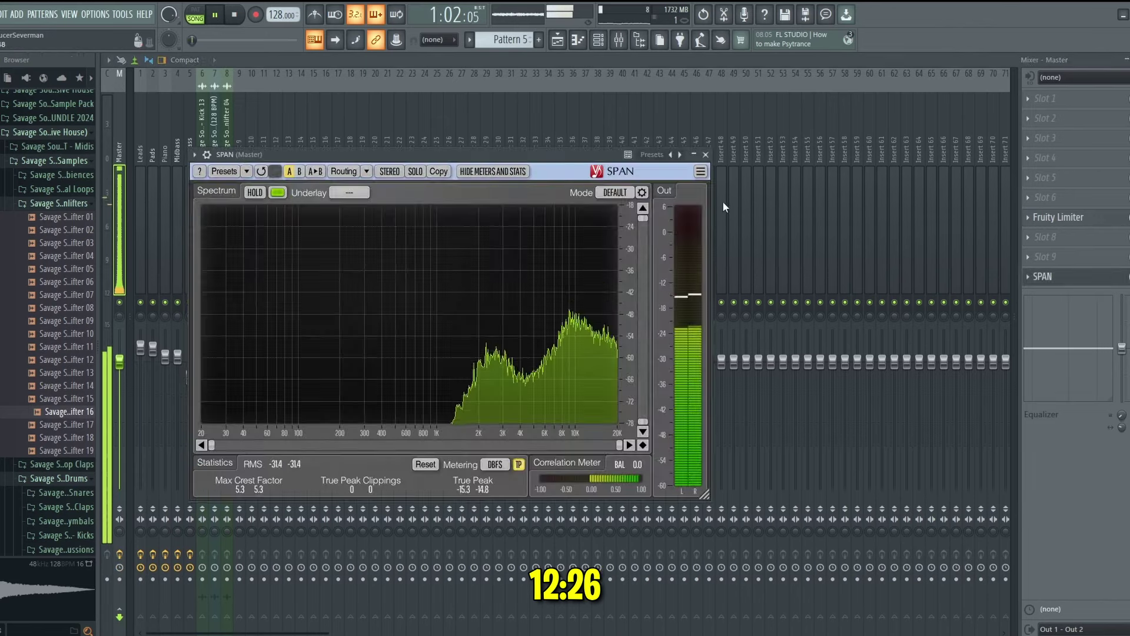
{"action": "left_click", "coordinate": [1066, 266]}
{"action": "left_click", "coordinate": [232, 421]}
{"action": "left_click_drag", "start_coordinate": [229, 430], "coordinate": [229, 428]}
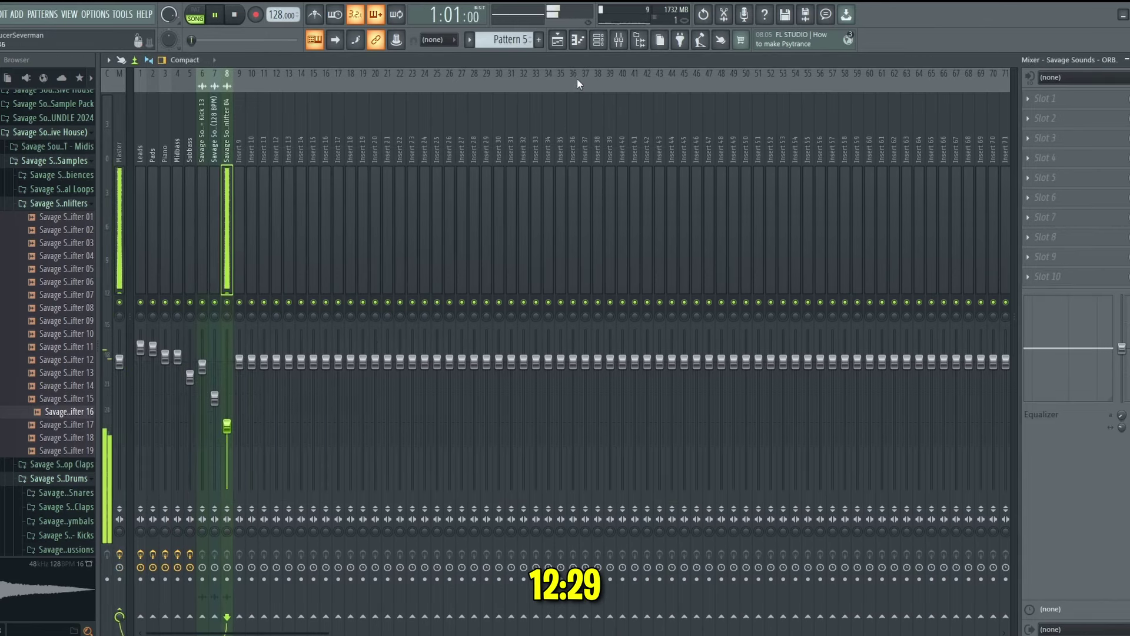
Step: Solo and route Downlifter 16 to a free mixer track, then lower its fader while checking the level in the Master's SPAN analyzer
{"action": "left_click", "coordinate": [559, 40]}
{"action": "double_click", "coordinate": [321, 375]}
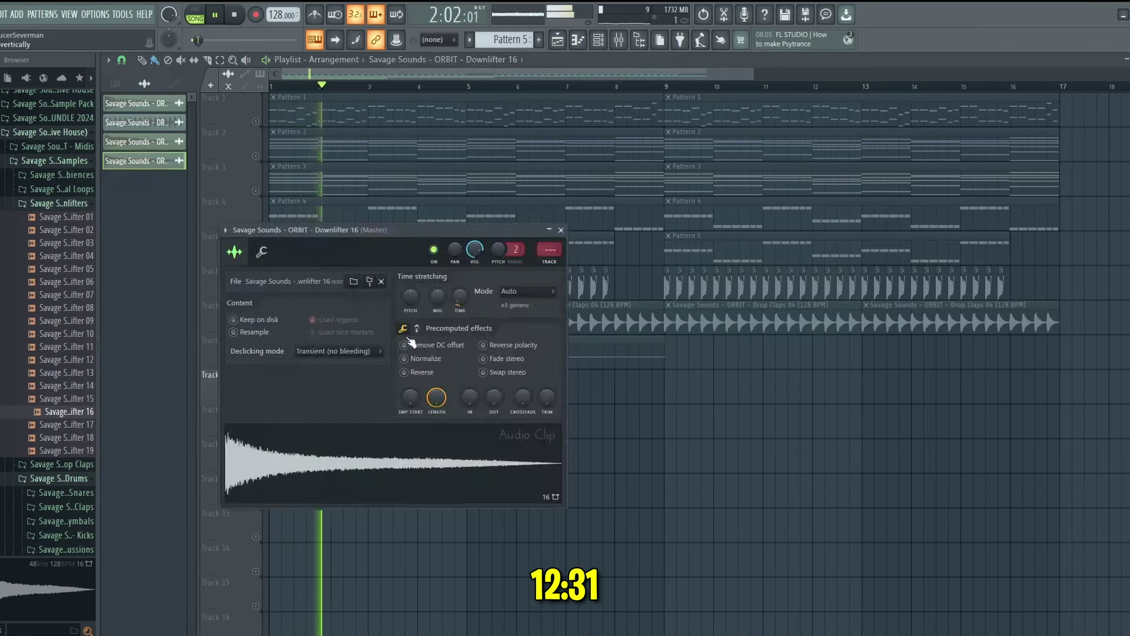
{"action": "key", "text": "F9"}
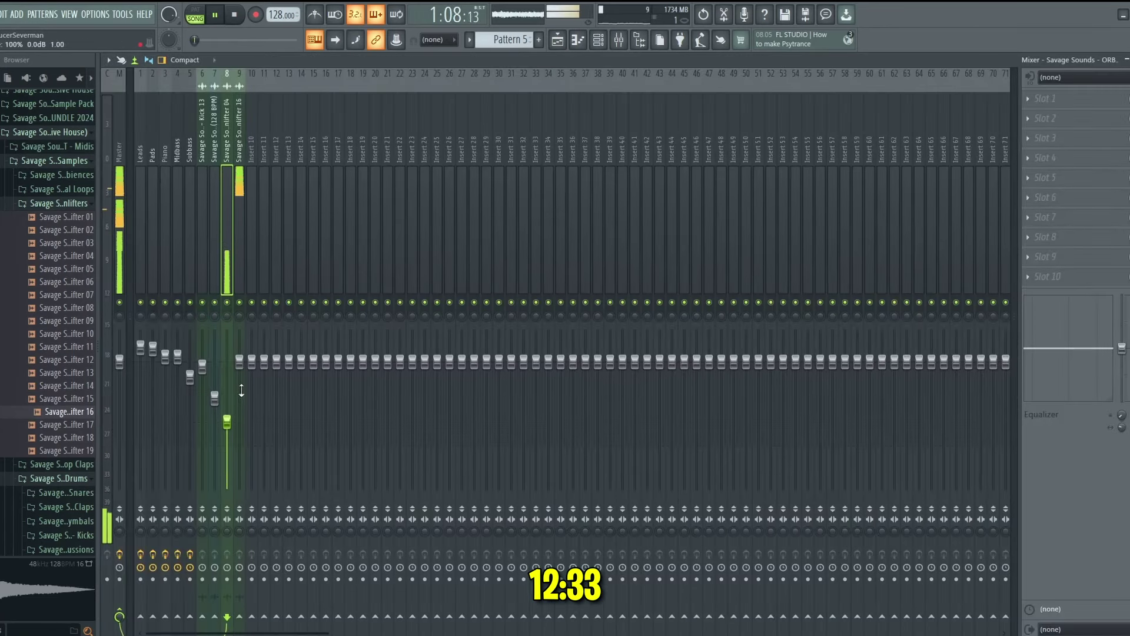
{"action": "key", "text": "ctrl+z"}
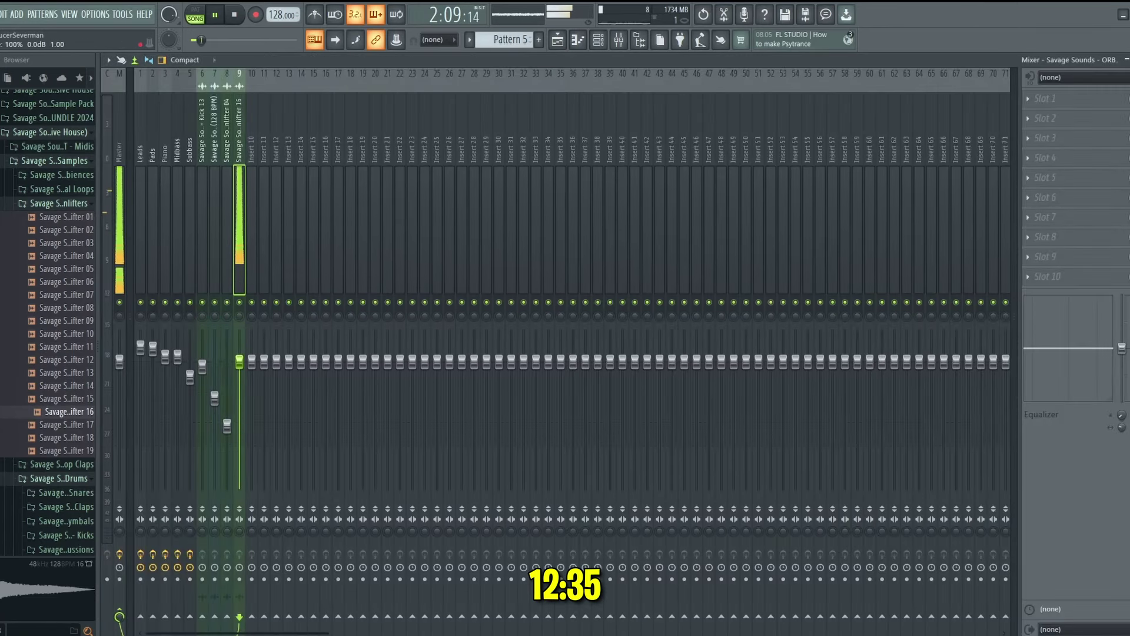
{"action": "left_click", "coordinate": [116, 238]}
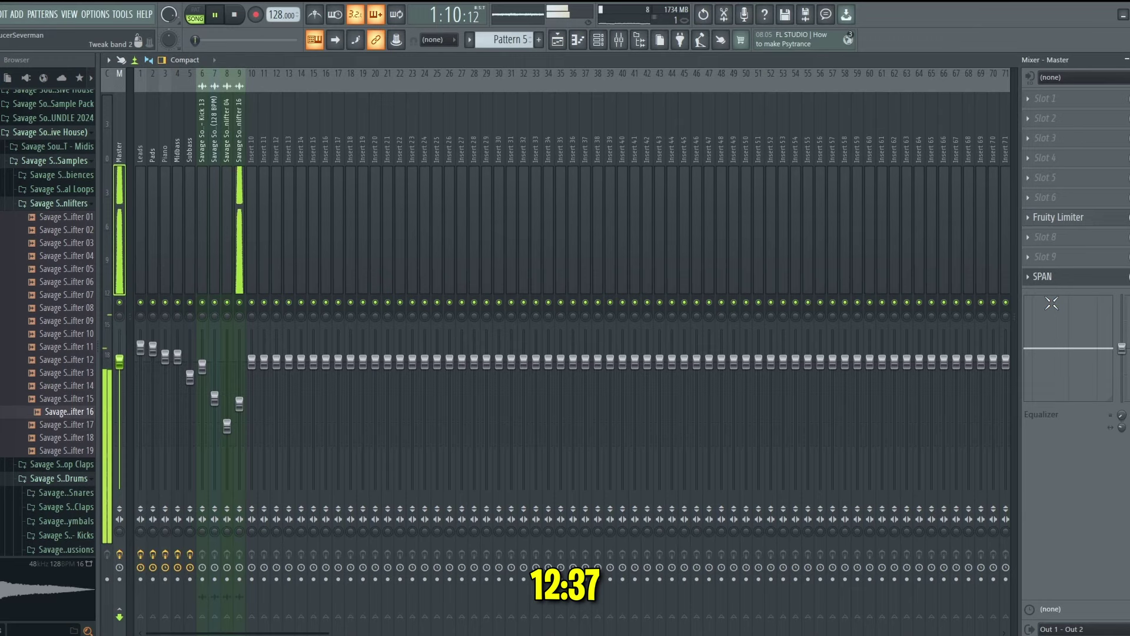
{"action": "left_click", "coordinate": [1097, 283]}
{"action": "left_click", "coordinate": [1097, 283]}
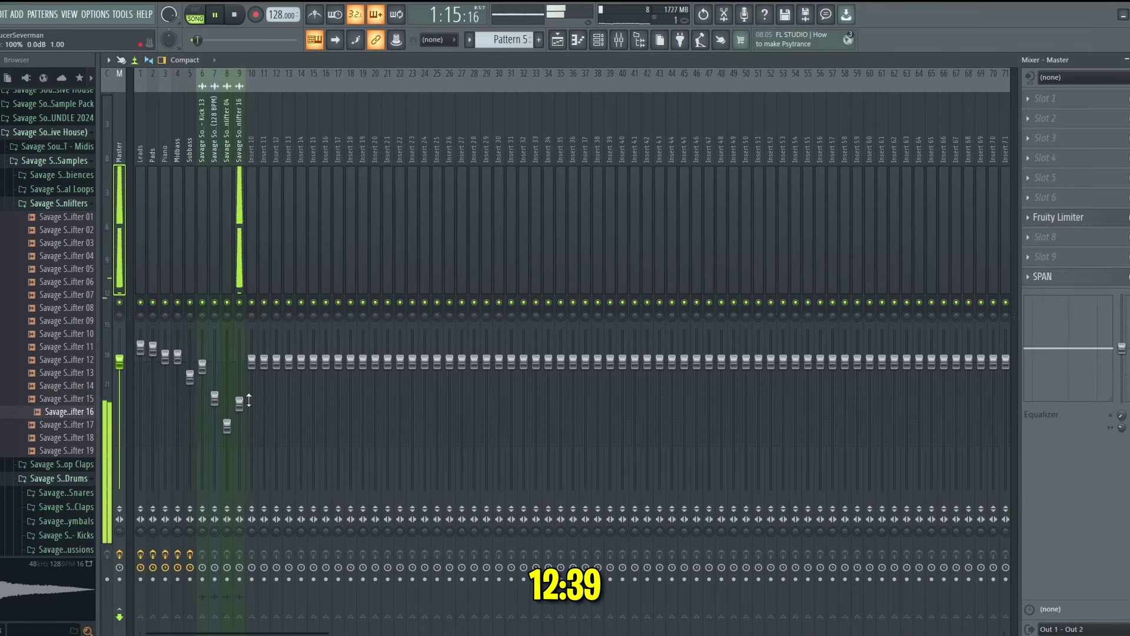
{"action": "left_click", "coordinate": [239, 403]}
{"action": "left_click", "coordinate": [556, 40]}
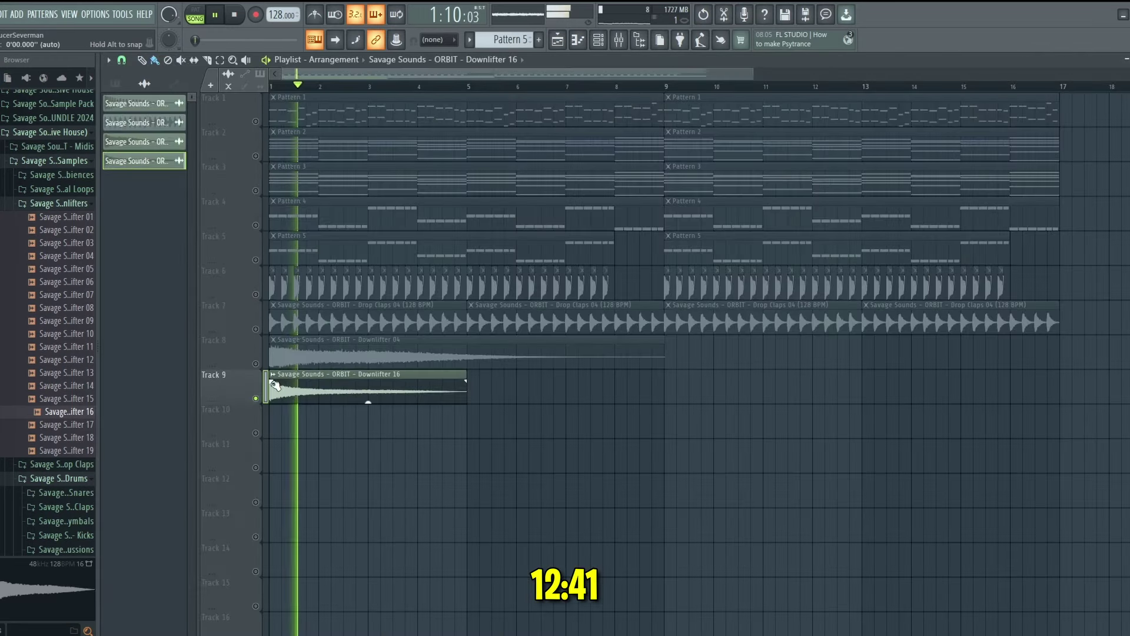
Step: Enable Tracks 8, 7 and 6 alongside the soloed Track 9
{"action": "left_click", "coordinate": [256, 364]}
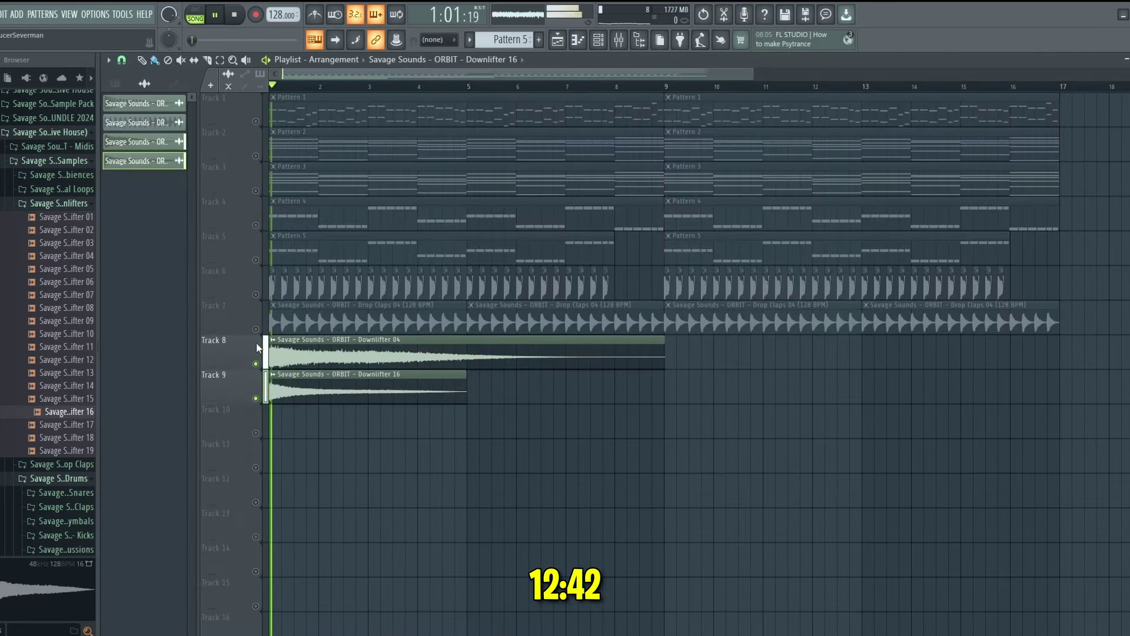
{"action": "left_click", "coordinate": [255, 329]}
{"action": "left_click", "coordinate": [256, 294]}
Step: Select both downlifter clips on Tracks 8 and 9 and duplicate them to start at bar 9
{"action": "left_click_drag", "start_coordinate": [727, 335], "coordinate": [361, 417]}
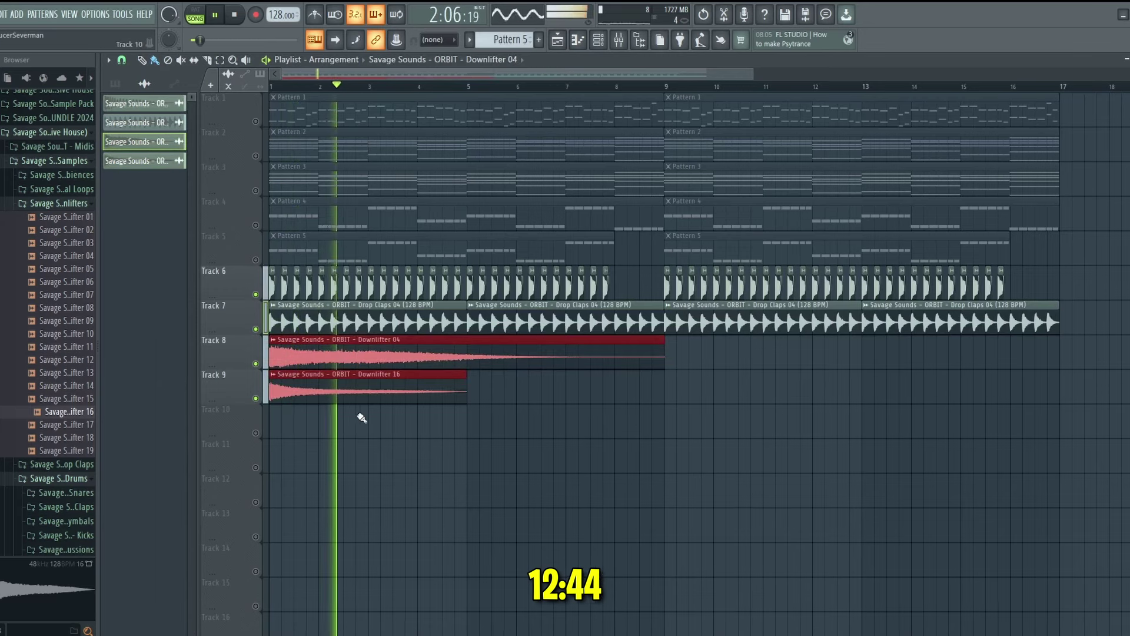
{"action": "left_click", "coordinate": [667, 87]}
{"action": "key", "text": "ctrl+b"}
{"action": "scroll", "coordinate": [664, 179], "scroll_direction": "up", "scroll_amount": 4}
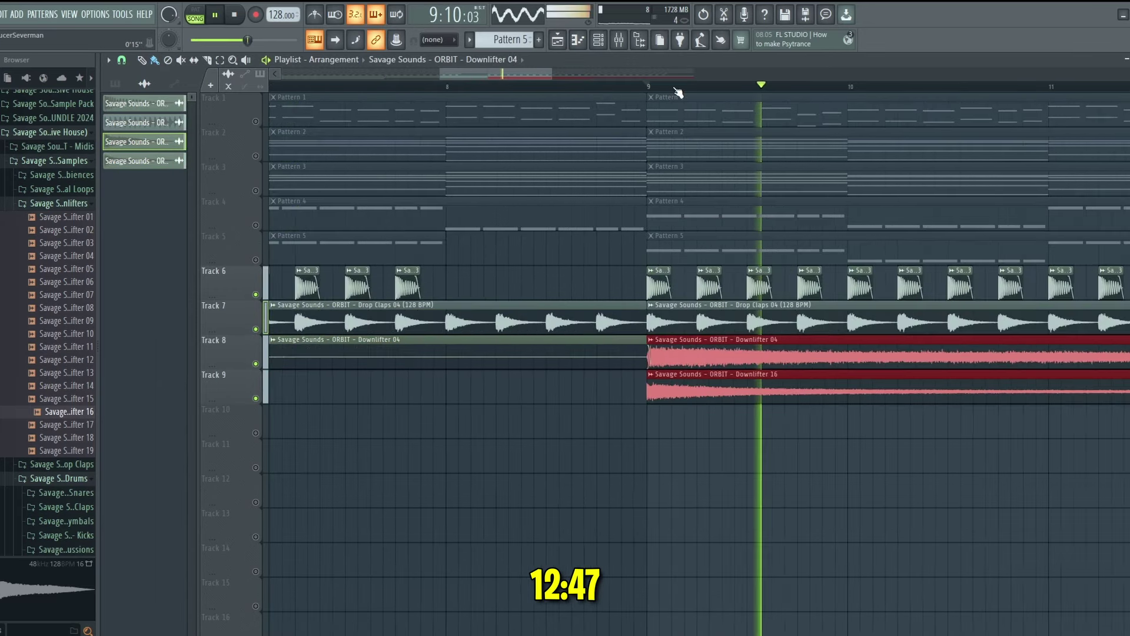
Step: Shorten the first Downlifter 04 clip to end about one beat before bar 9 and play back the transition
{"action": "left_click", "coordinate": [641, 339]}
{"action": "left_click_drag", "start_coordinate": [646, 347], "coordinate": [599, 346]}
{"action": "left_click", "coordinate": [573, 84]}
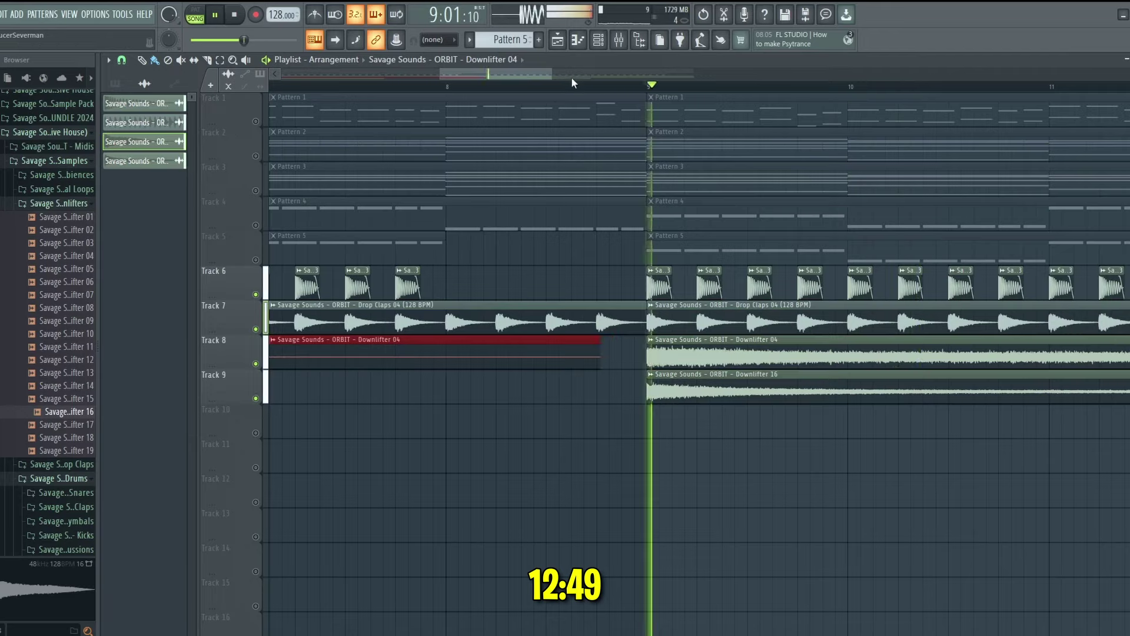
{"action": "scroll", "coordinate": [574, 75], "scroll_direction": "down", "scroll_amount": 7}
{"action": "scroll", "coordinate": [580, 93], "scroll_direction": "down", "scroll_amount": 3}
{"action": "left_click", "coordinate": [234, 16]}
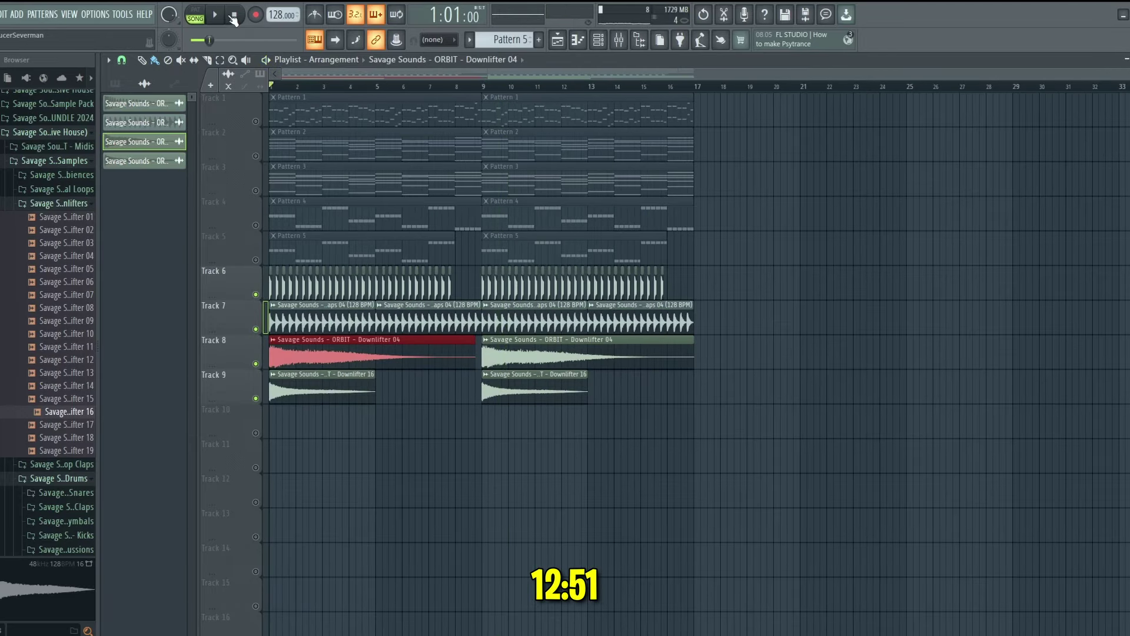
Step: Open the ORBIT cymbal loop samples and audition several 128 BPM loops, including Cymbal Loop 13 and Cymbal Loop 01
{"action": "left_click", "coordinate": [56, 204]}
{"action": "left_click", "coordinate": [55, 189]}
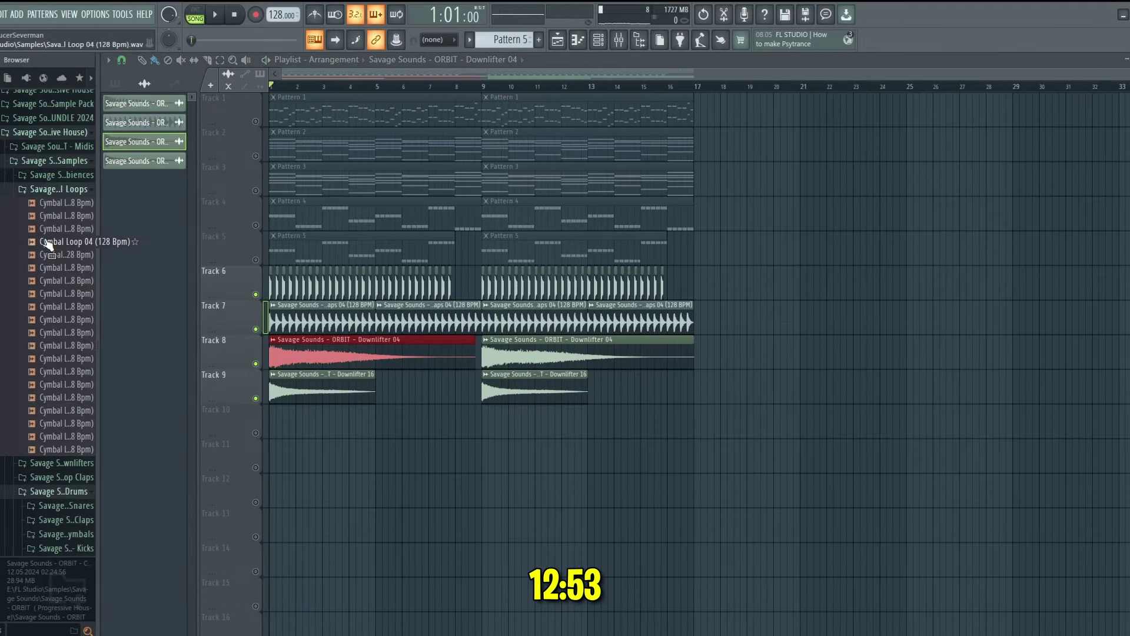
{"action": "left_click", "coordinate": [46, 244]}
{"action": "left_click", "coordinate": [42, 306]}
{"action": "left_click", "coordinate": [43, 359]}
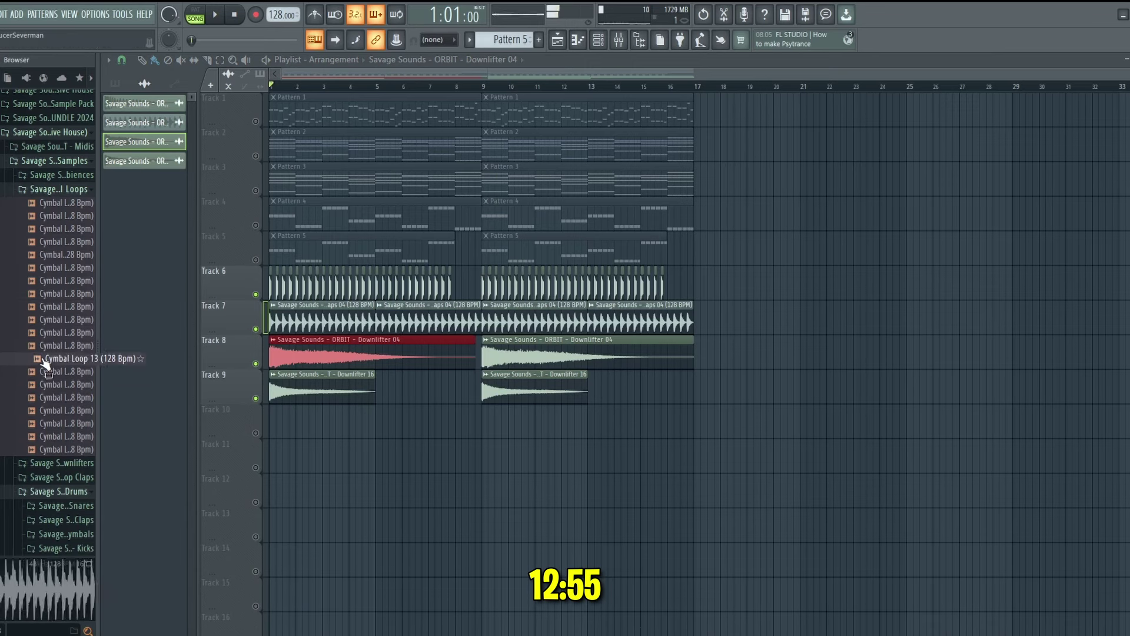
{"action": "left_click", "coordinate": [44, 407]}
{"action": "left_click", "coordinate": [42, 203]}
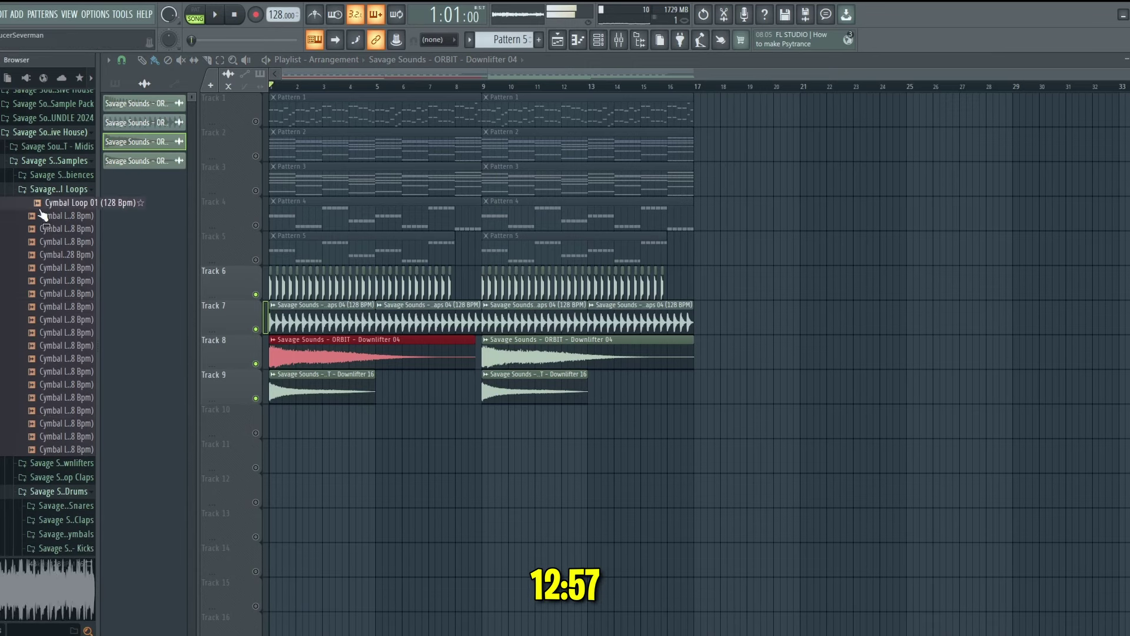
{"action": "left_click", "coordinate": [45, 216]}
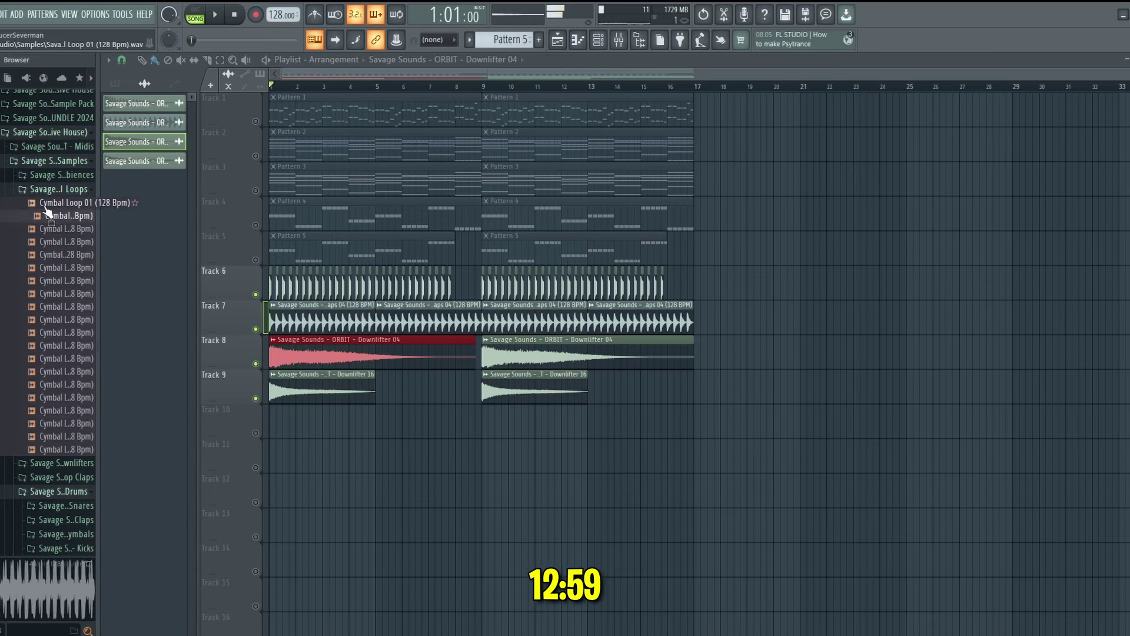
{"action": "left_click", "coordinate": [45, 206]}
Step: Place Cymbal Loop 01 on Track 10 at bars 9 and 13, enable the track and play from bar 9
{"action": "left_click_drag", "start_coordinate": [176, 285], "coordinate": [487, 414]}
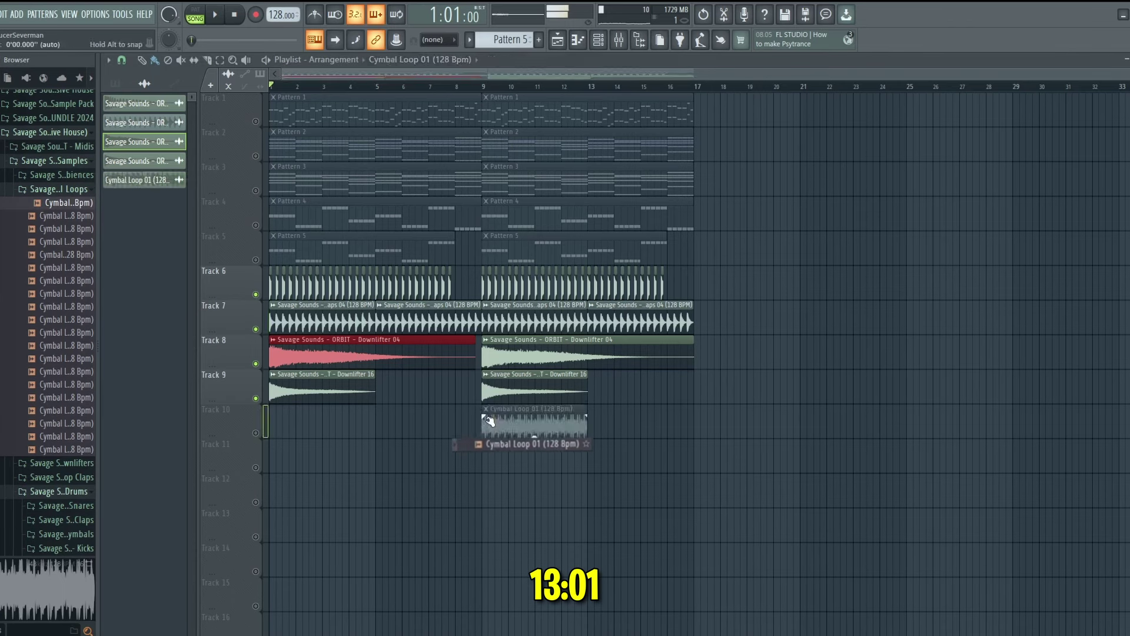
{"action": "double_click", "coordinate": [551, 422]}
{"action": "left_click", "coordinate": [256, 433]}
{"action": "left_click", "coordinate": [486, 86]}
Step: Route Cymbal Loop 01 to a free mixer track and lower its fader during playback
{"action": "double_click", "coordinate": [545, 418]}
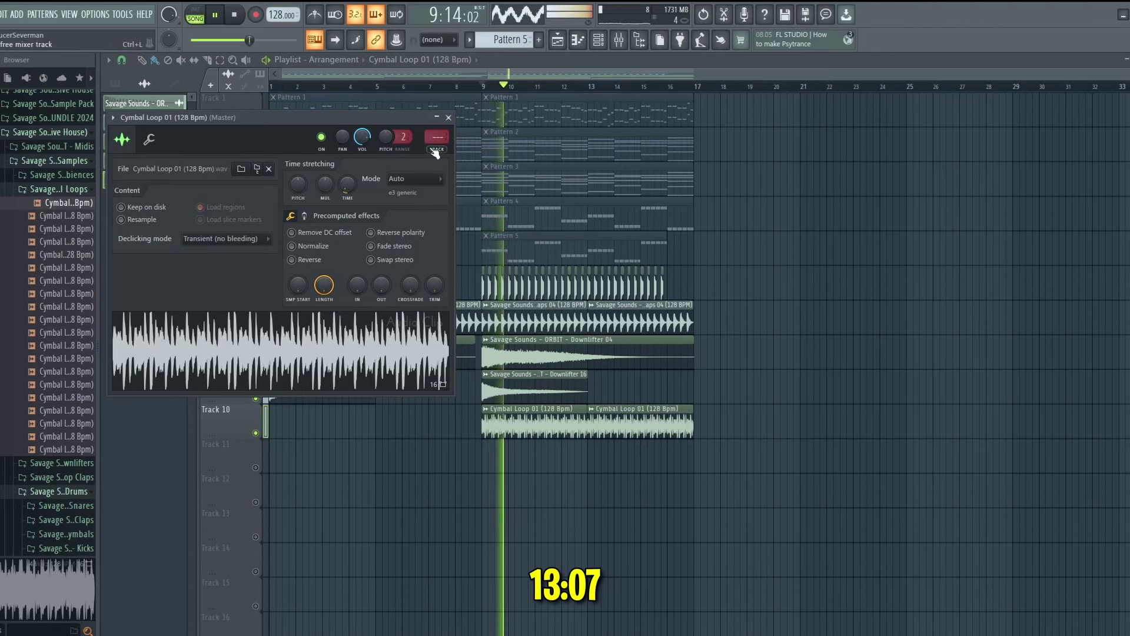
{"action": "key", "text": "ctrl+l"}
{"action": "key", "text": "space"}
{"action": "key", "text": "space"}
{"action": "left_click_drag", "start_coordinate": [261, 362], "coordinate": [260, 407]}
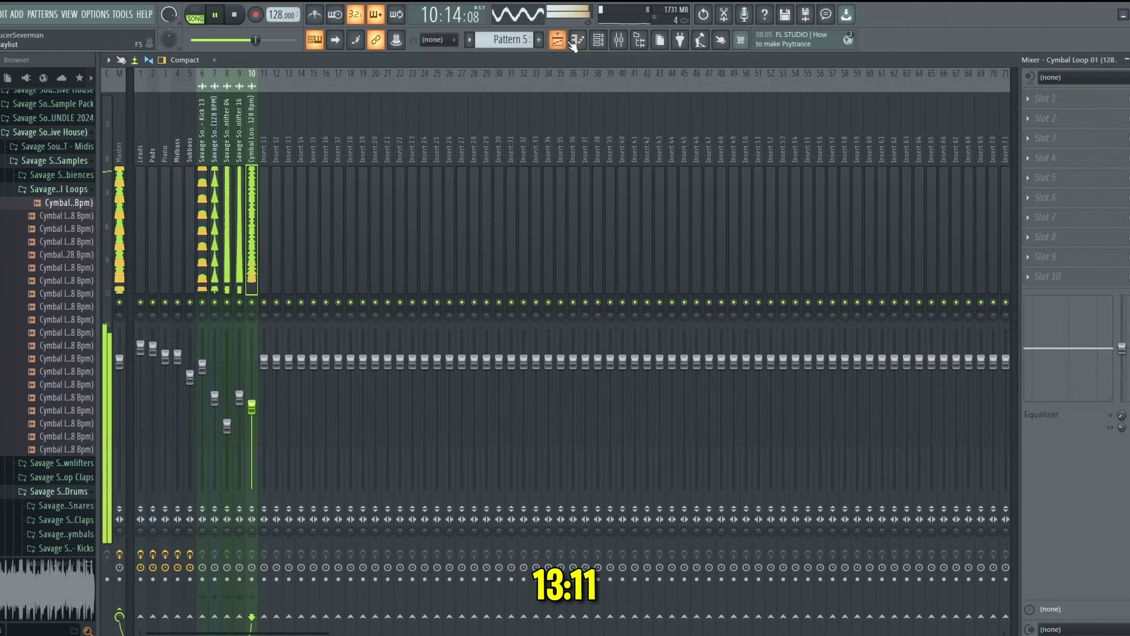
{"action": "key", "text": "F9"}
{"action": "key", "text": "space"}
Step: Browse the ORBIT ambience samples to the drop ambiences and preview Drop Ambience 02 (A#)
{"action": "left_click", "coordinate": [69, 191]}
{"action": "left_click", "coordinate": [69, 176]}
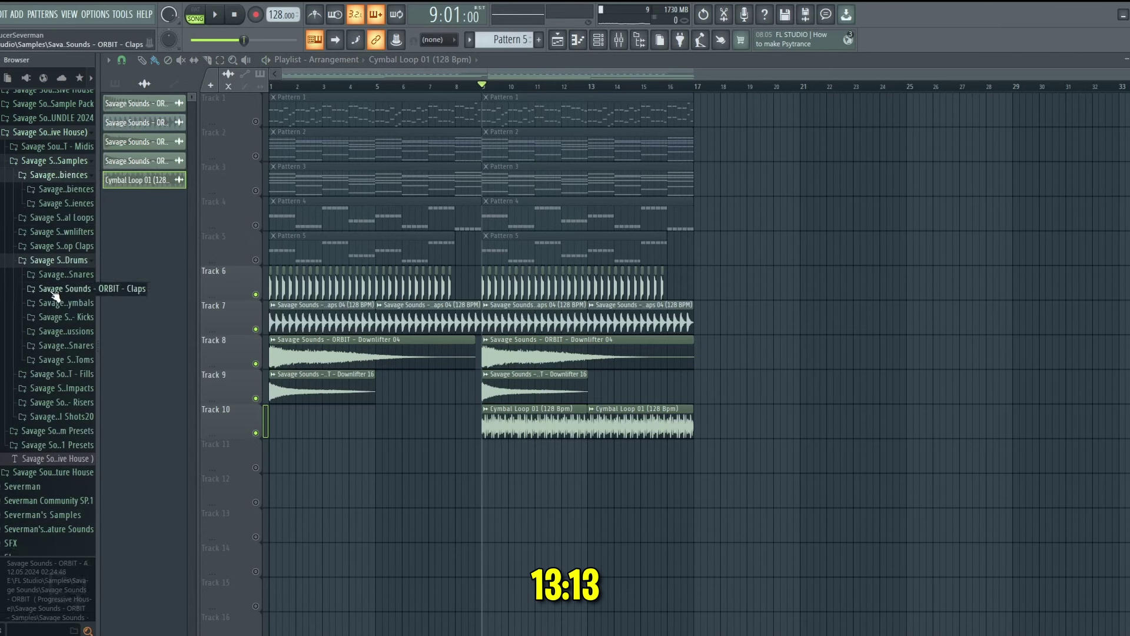
{"action": "left_click", "coordinate": [54, 290]}
{"action": "left_click", "coordinate": [40, 191]}
{"action": "left_click", "coordinate": [41, 193]}
{"action": "left_click", "coordinate": [41, 193]}
{"action": "left_click", "coordinate": [48, 192]}
{"action": "left_click", "coordinate": [46, 204]}
{"action": "left_click", "coordinate": [45, 232]}
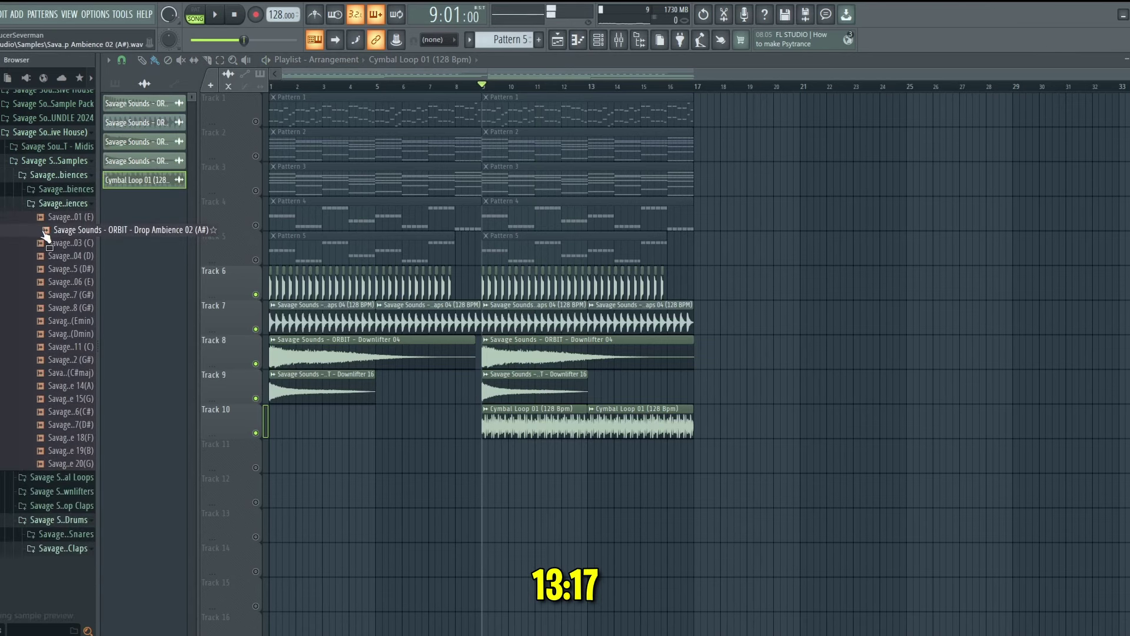
Step: Place Drop Ambience 02 (A#) on Track 11 from bar 1 and play it with Tracks 4, 5 and 11 enabled
{"action": "left_click_drag", "start_coordinate": [136, 352], "coordinate": [395, 455]}
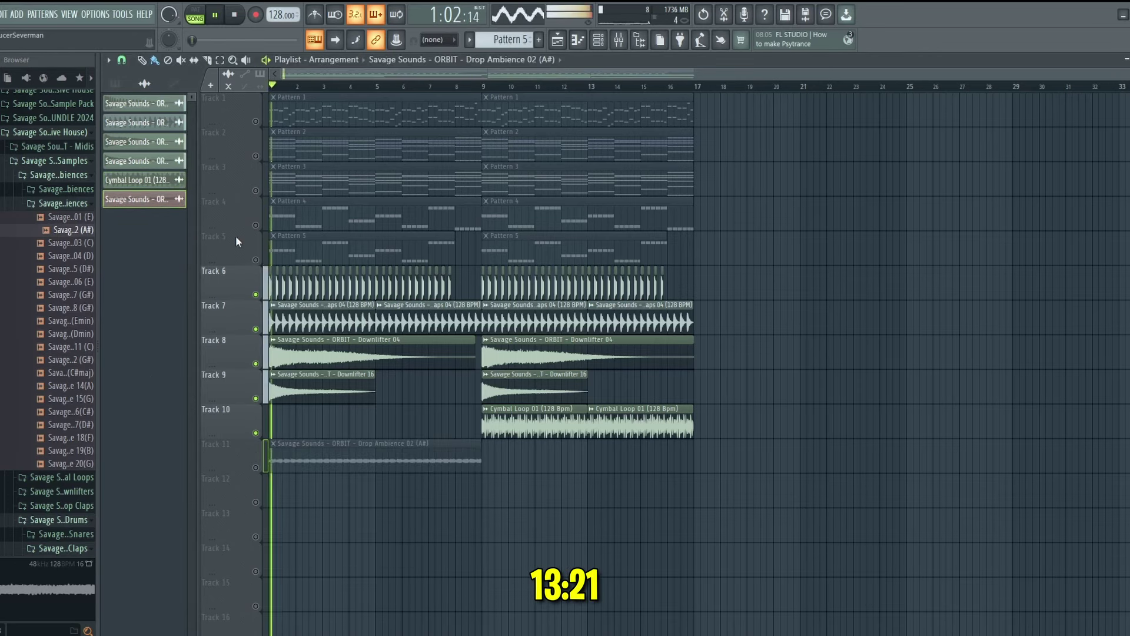
{"action": "left_click", "coordinate": [255, 259]}
{"action": "left_click", "coordinate": [256, 226]}
{"action": "key", "text": "space"}
{"action": "left_click", "coordinate": [256, 468]}
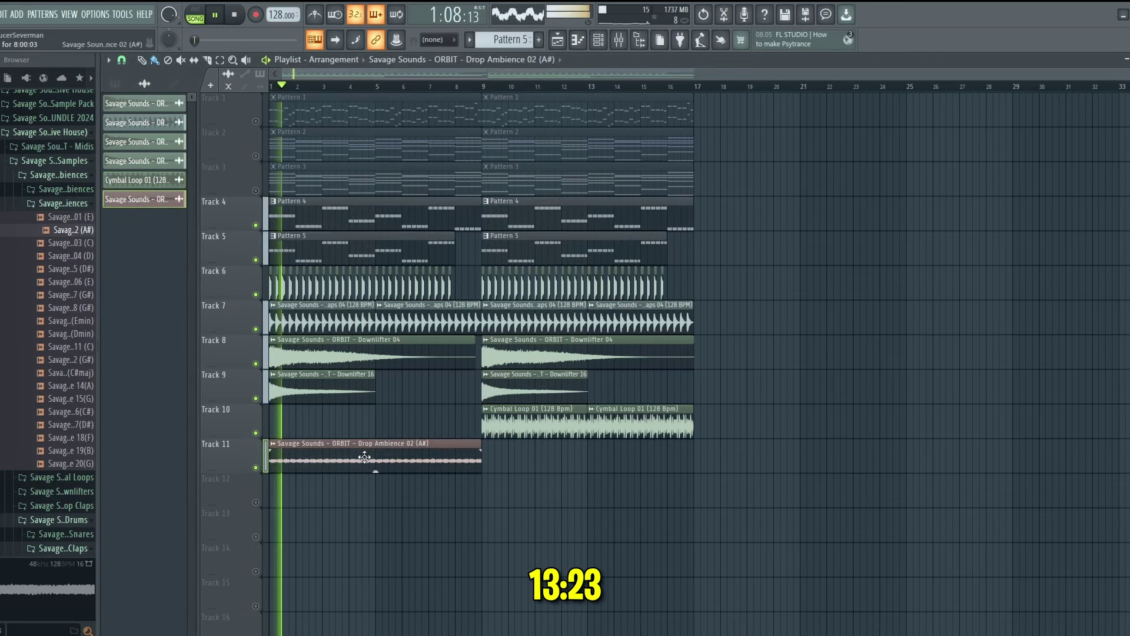
Step: Route Drop Ambience 02 to a free mixer track with its fader raised, and duplicate the clip at bar 9
{"action": "double_click", "coordinate": [329, 453]}
{"action": "key", "text": "ctrl+l"}
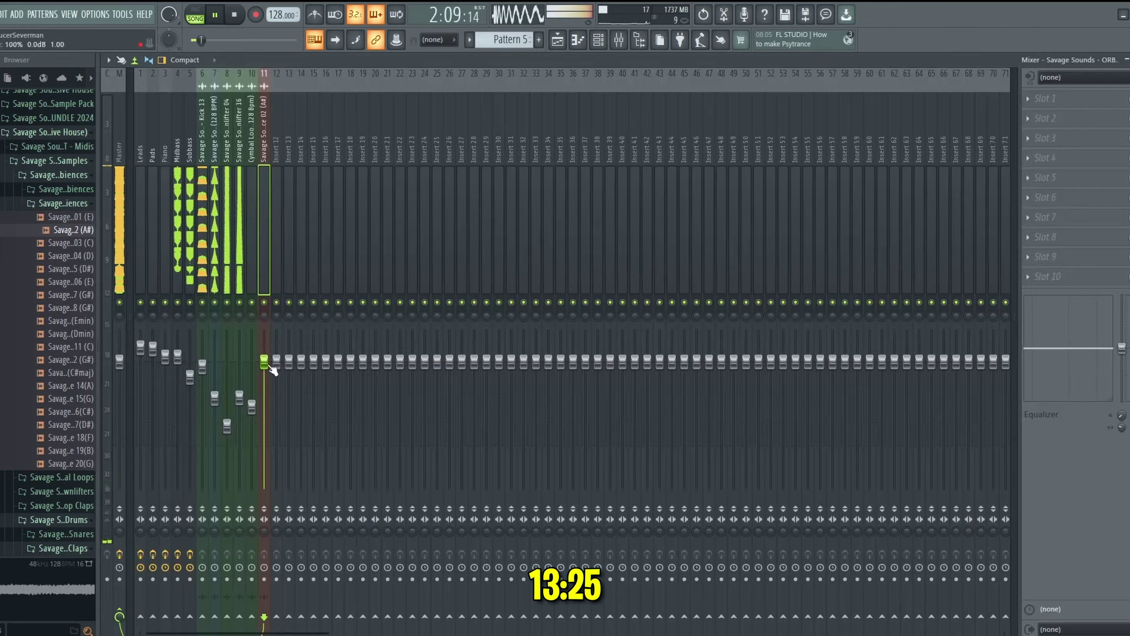
{"action": "left_click_drag", "start_coordinate": [269, 365], "coordinate": [269, 338]}
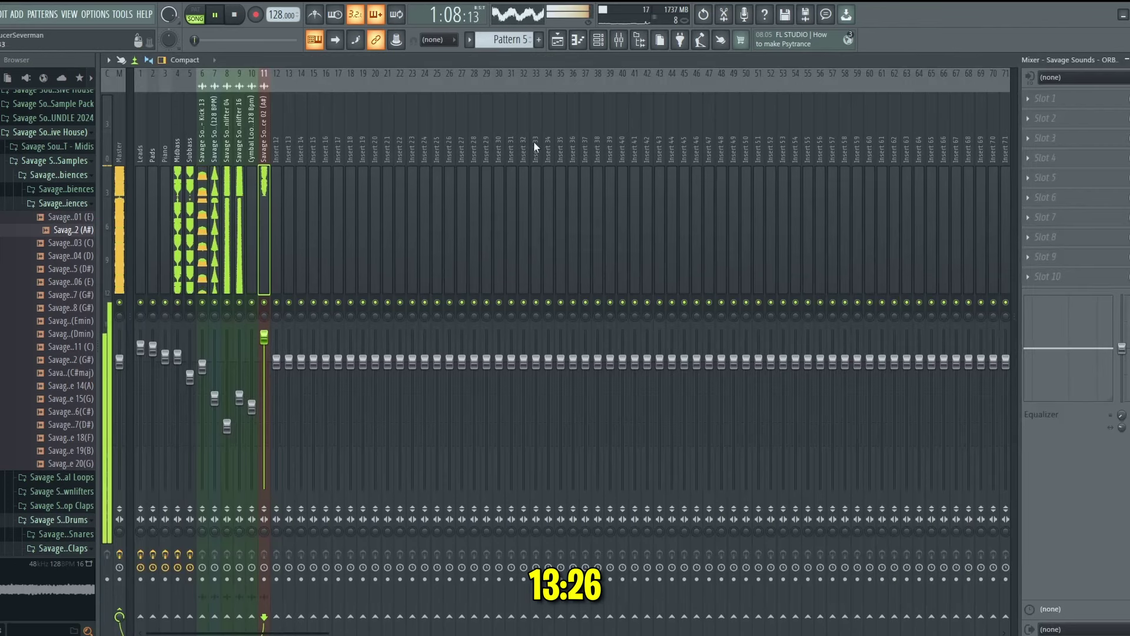
{"action": "left_click", "coordinate": [559, 39]}
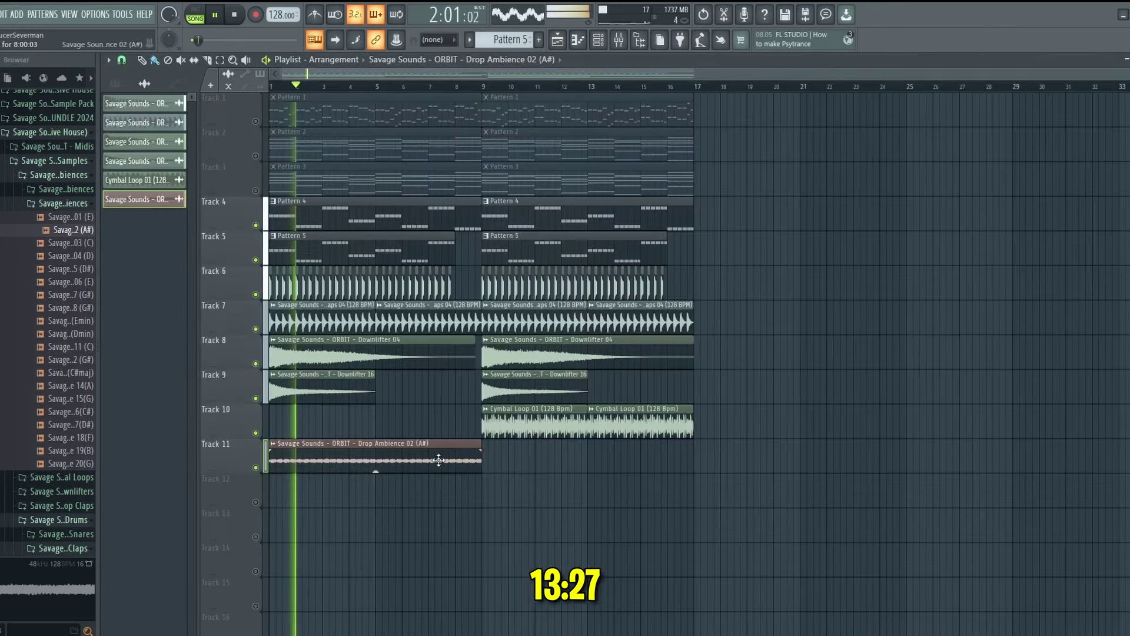
{"action": "left_click", "coordinate": [500, 474]}
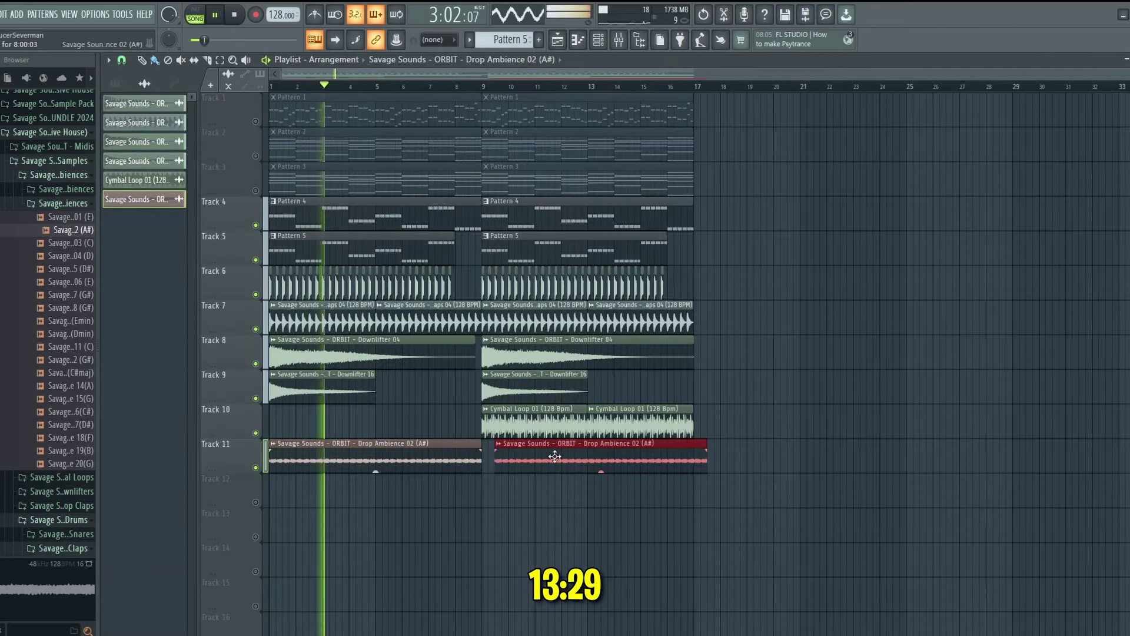
{"action": "key", "text": "space"}
Step: Place Drop Ambience 08 (G#) back to back on Track 12 through bar 16, and route it to a free mixer track with a lowered fader
{"action": "left_click", "coordinate": [46, 307]}
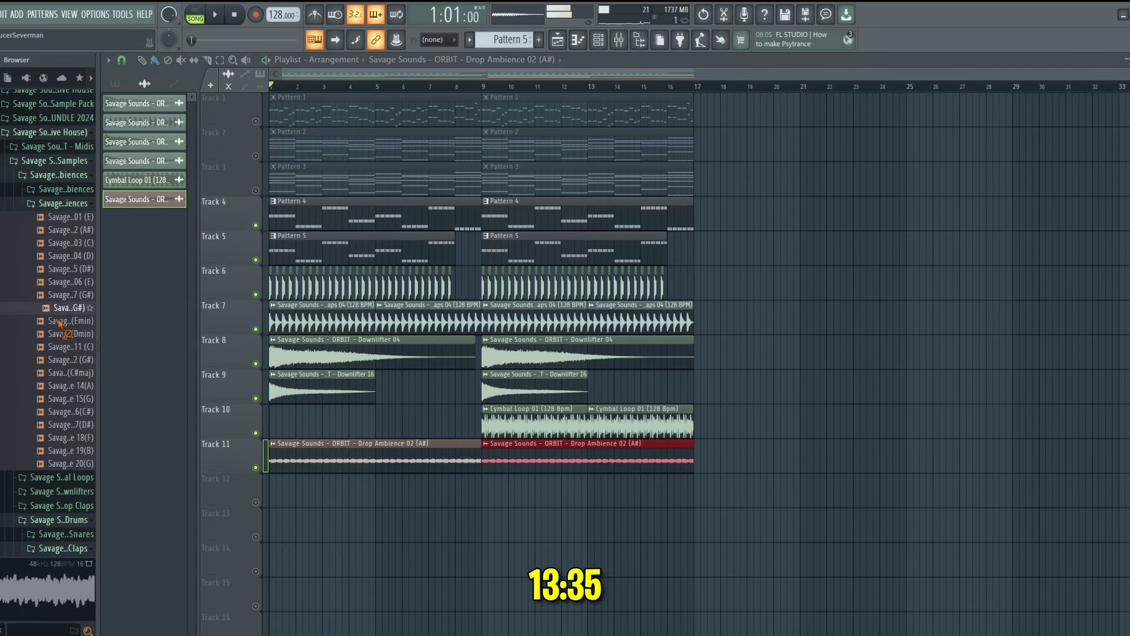
{"action": "left_click_drag", "start_coordinate": [58, 322], "coordinate": [323, 487]}
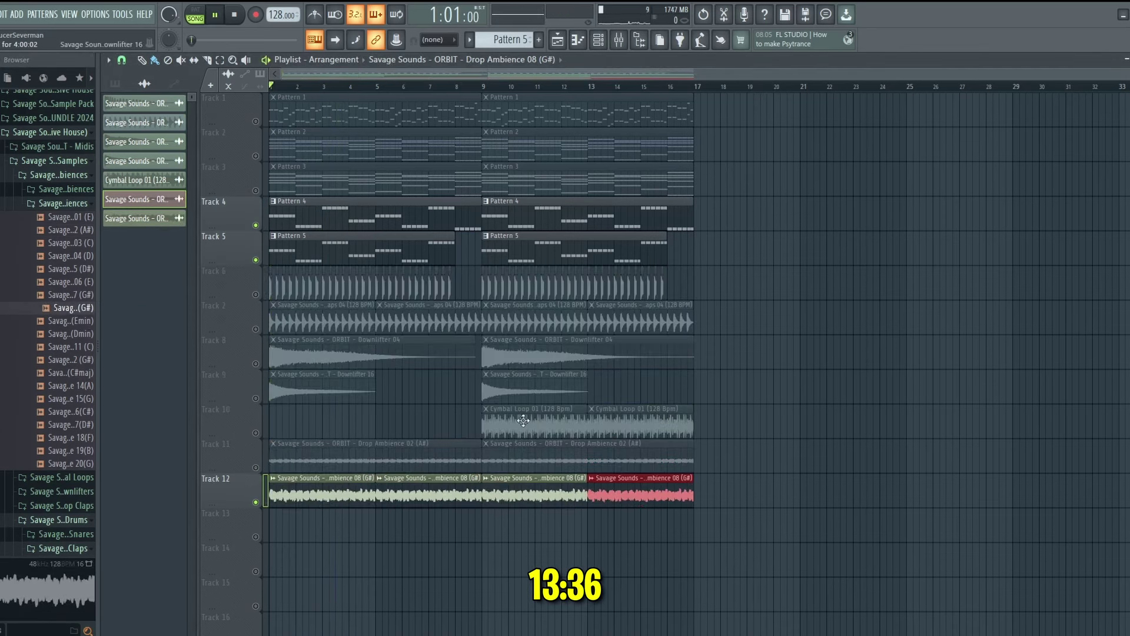
{"action": "key", "text": "space"}
{"action": "double_click", "coordinate": [537, 499]}
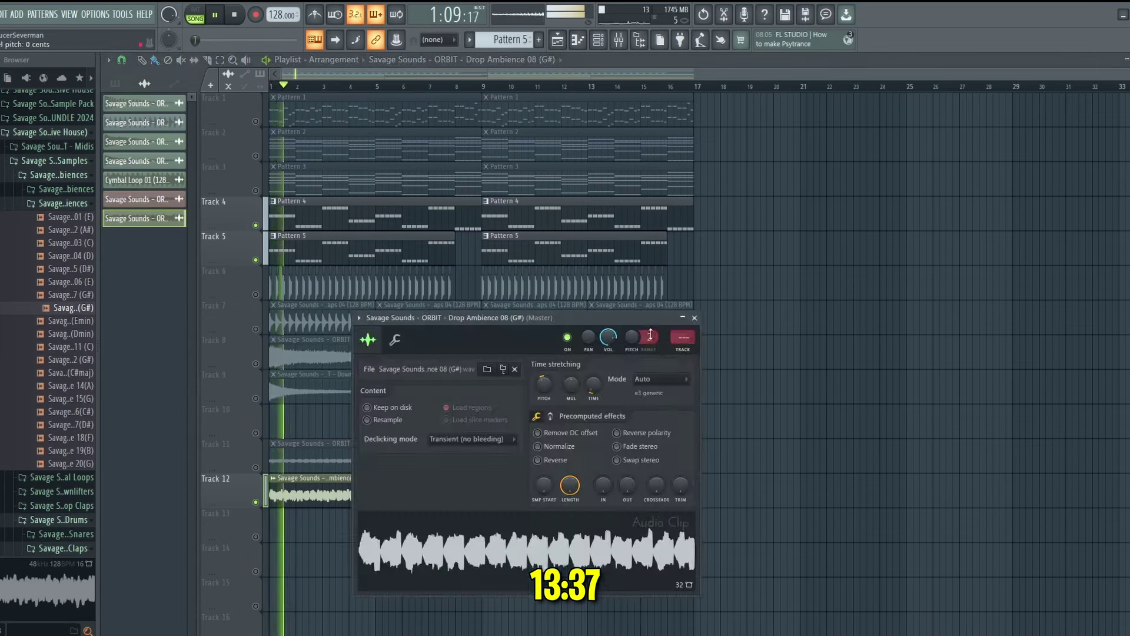
{"action": "left_click", "coordinate": [684, 350]}
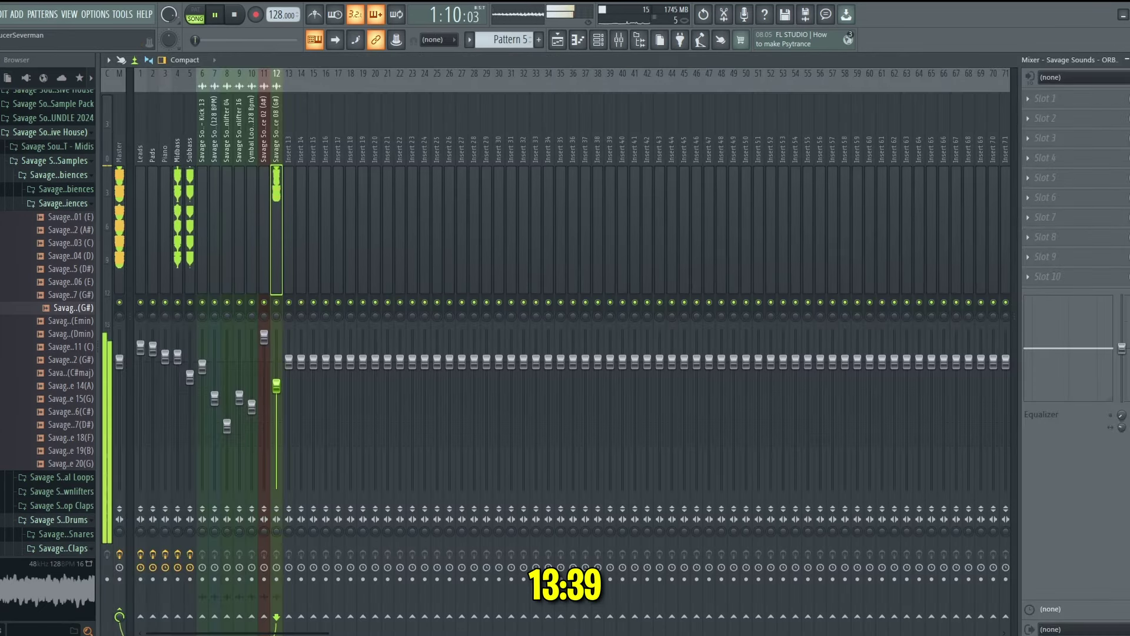
Step: Add the LittlePlate reverb to the fifth effect slot of the Drop Ambience 08 mixer track, with the low cut at 457 Hz
{"action": "left_click", "coordinate": [1058, 186]}
{"action": "left_click", "coordinate": [828, 129]}
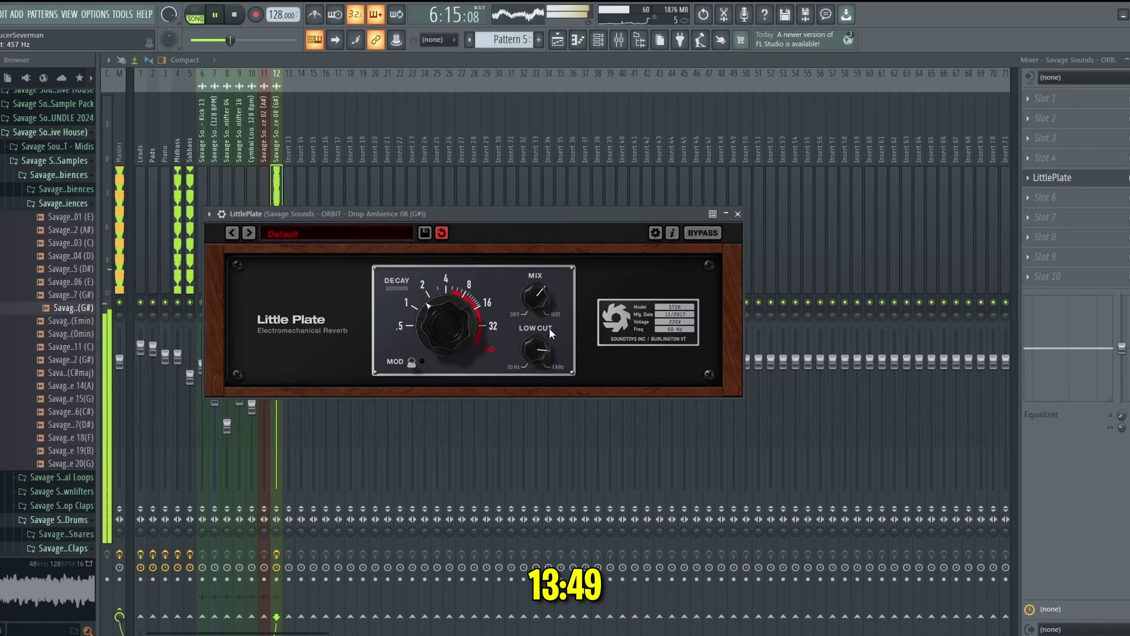
{"action": "left_click", "coordinate": [738, 213]}
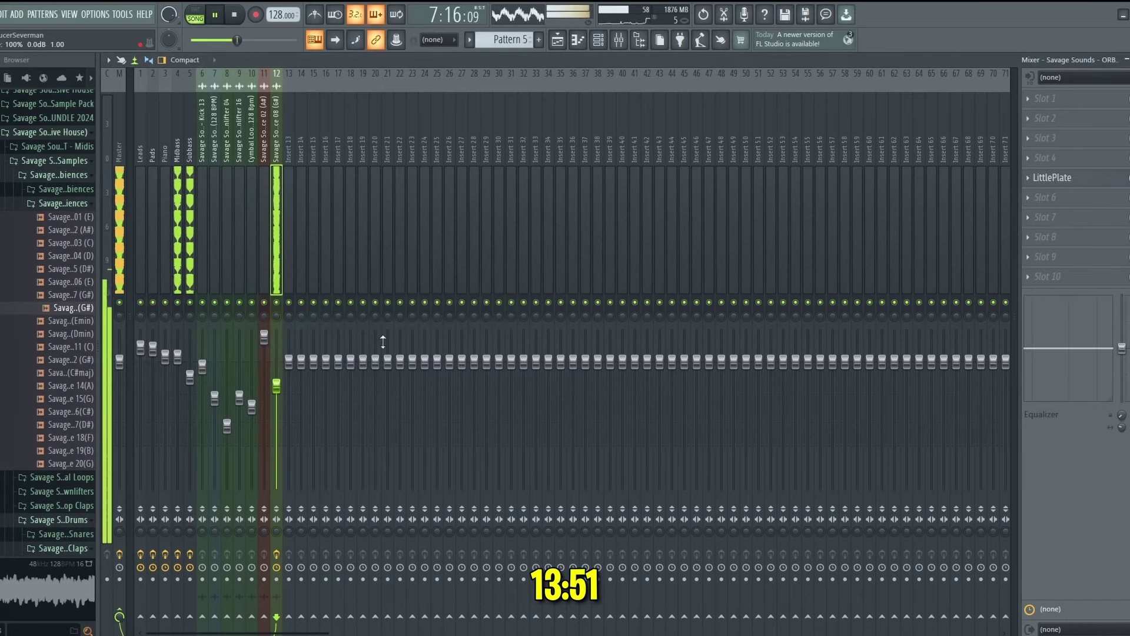
{"action": "left_click", "coordinate": [557, 39]}
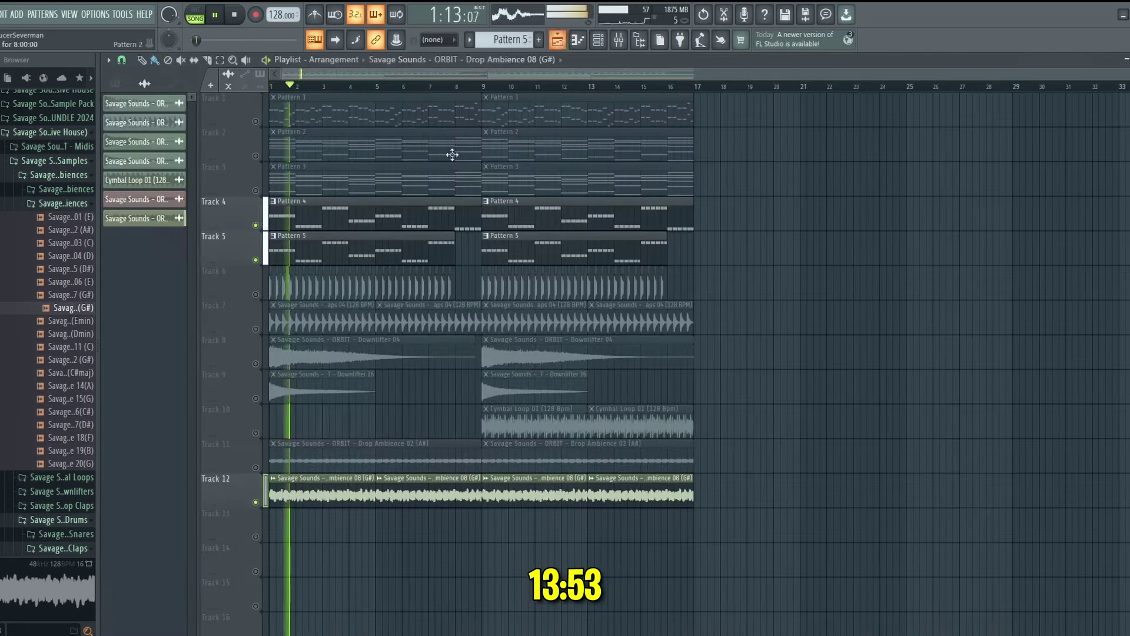
Step: Re-enable all playlist tracks and play the full arrangement from the start
{"action": "key", "text": "space"}
{"action": "left_click", "coordinate": [255, 464]}
{"action": "right_click", "coordinate": [255, 464]}
{"action": "right_click", "coordinate": [255, 464]}
{"action": "key", "text": "space"}
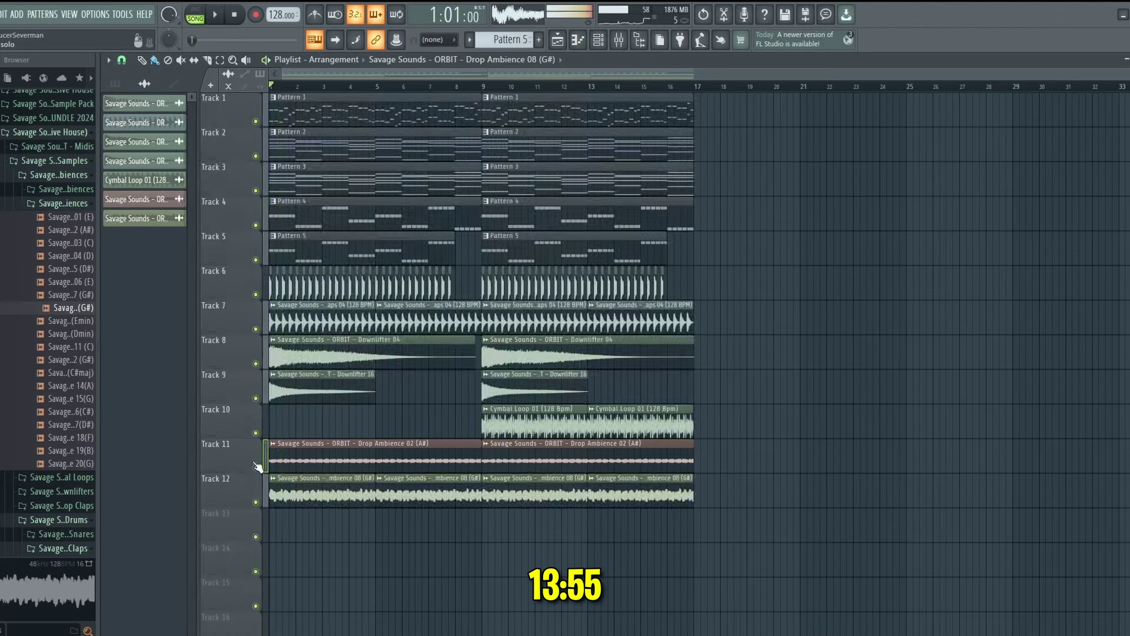
Step: Lower the Midbass fader slightly and raise the Leads fader slightly, checking the balance against the soloed kick
{"action": "left_click", "coordinate": [620, 40]}
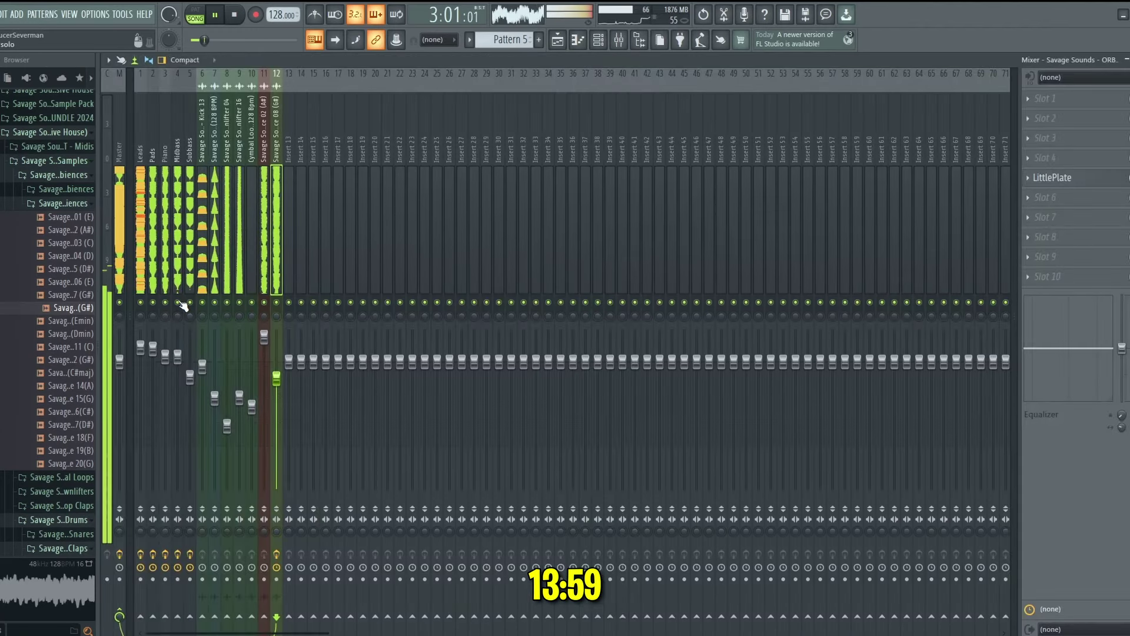
{"action": "left_click", "coordinate": [178, 359]}
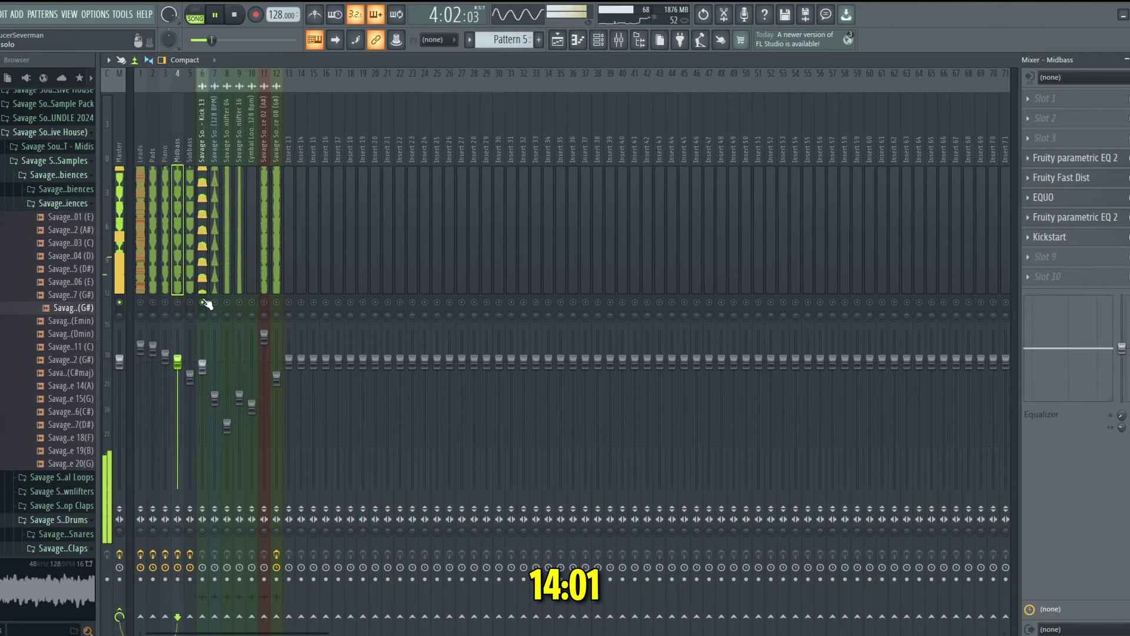
{"action": "left_click", "coordinate": [141, 347]}
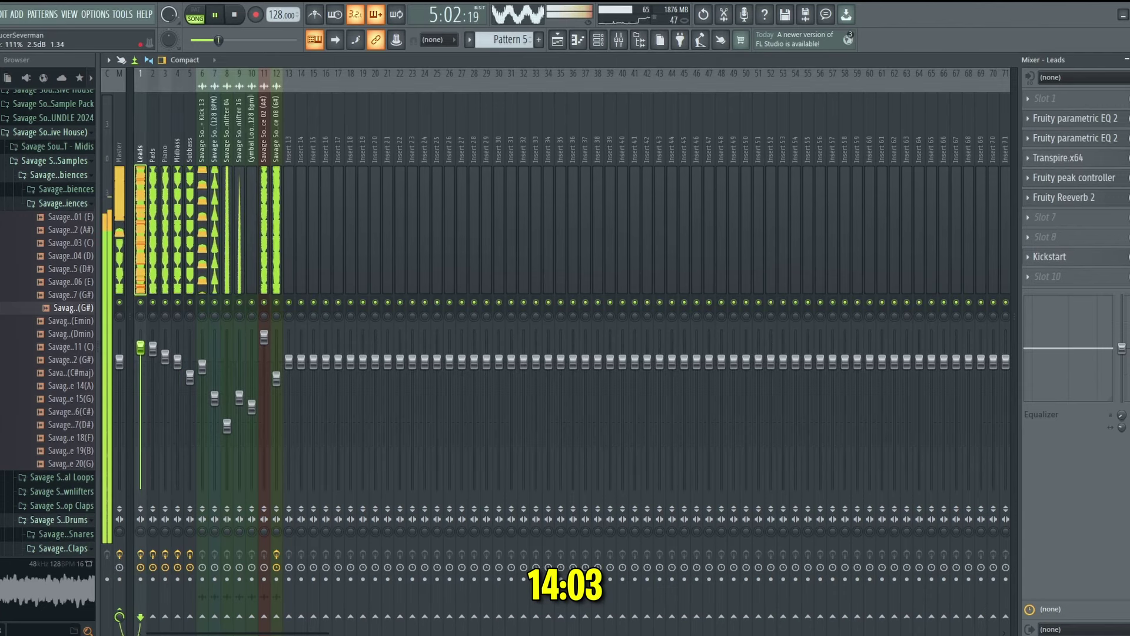
{"action": "left_click", "coordinate": [196, 328]}
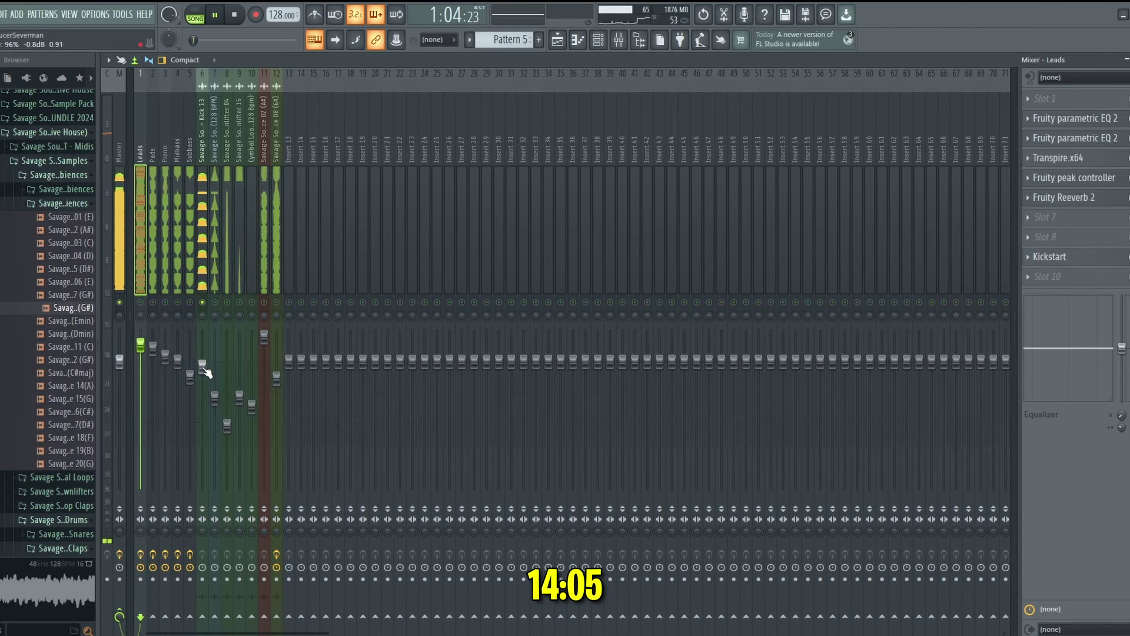
Step: Lower the claps, Kick 13 and Drop Ambience 08 faders slightly and raise the Leads fader a little more
{"action": "left_click", "coordinate": [219, 305]}
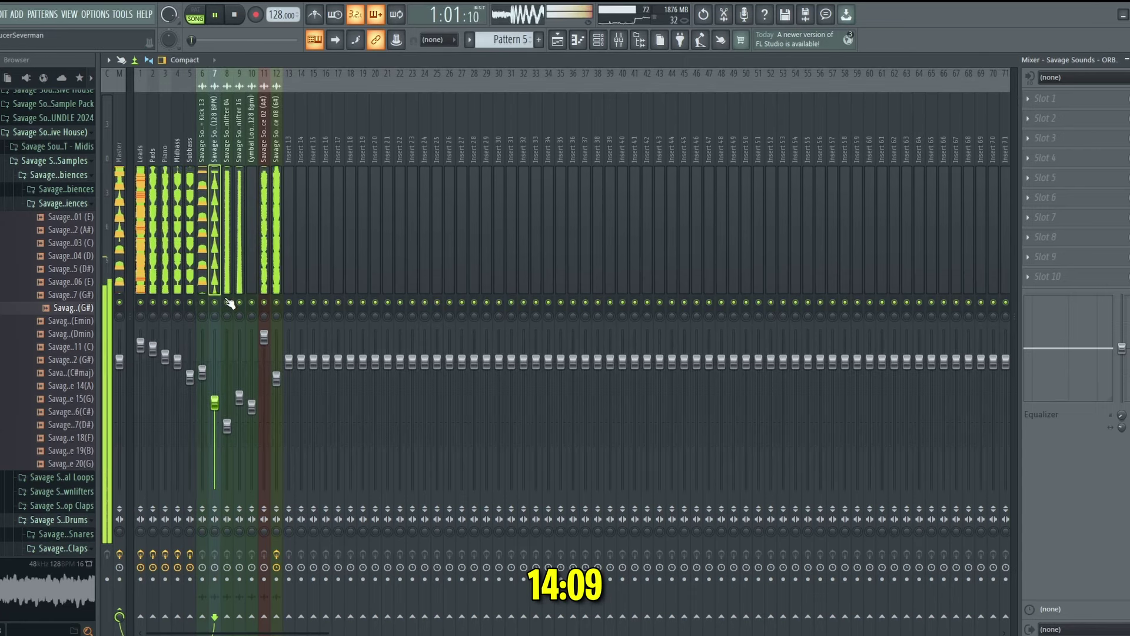
{"action": "left_click_drag", "start_coordinate": [203, 372], "coordinate": [203, 374]}
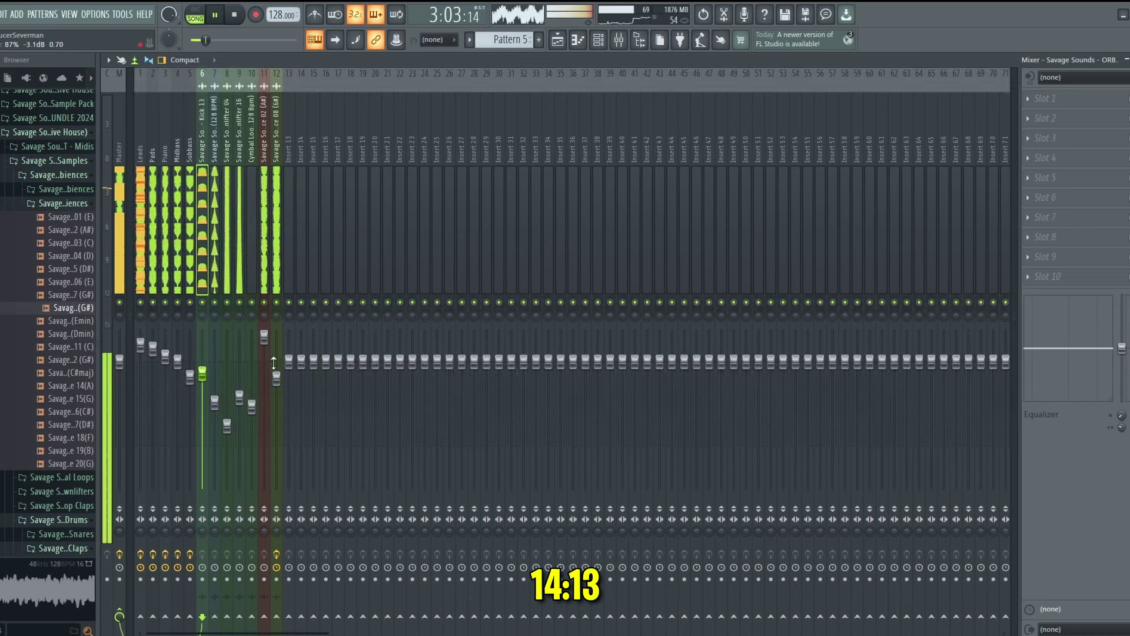
{"action": "left_click_drag", "start_coordinate": [276, 377], "coordinate": [276, 385]}
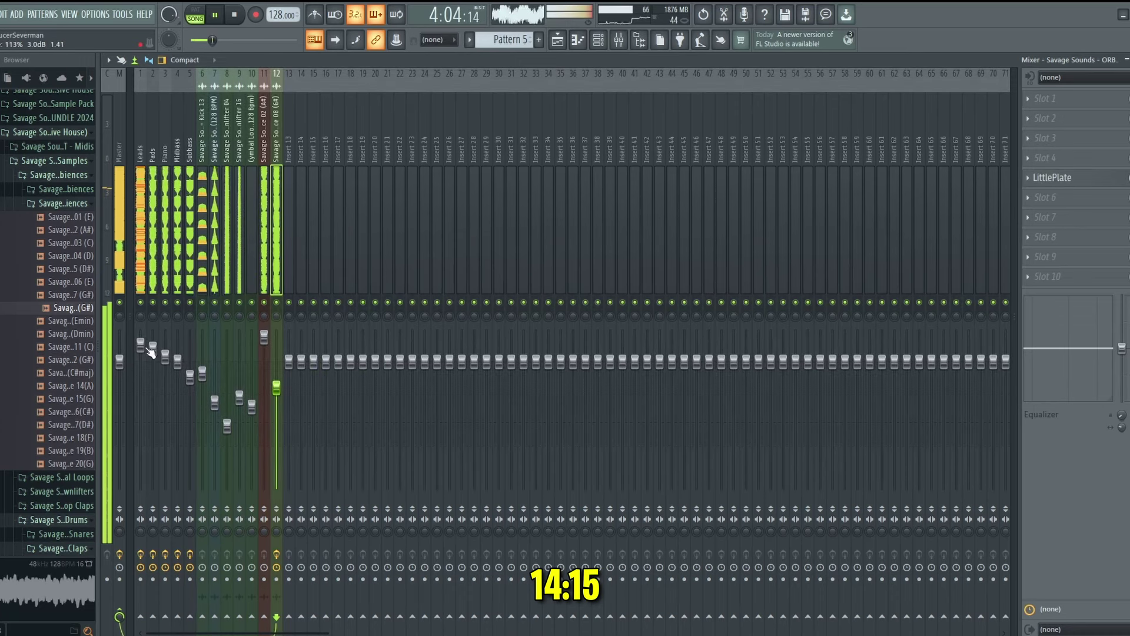
{"action": "left_click_drag", "start_coordinate": [140, 344], "coordinate": [140, 342]}
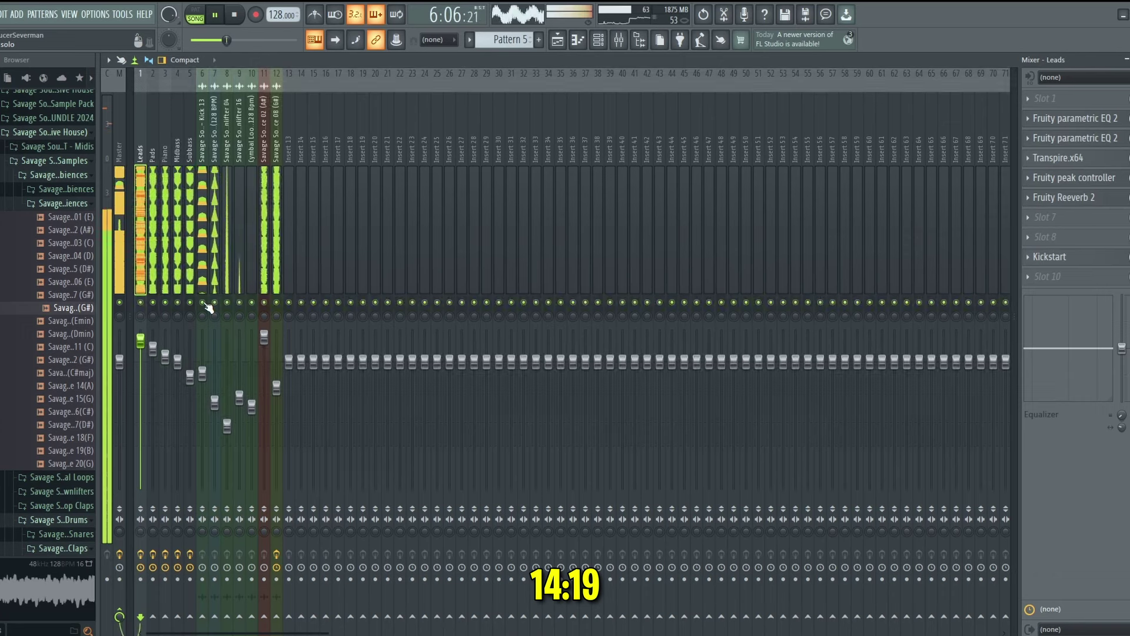
Step: Solo the Kick 13 mixer track and add Fruity Parametric EQ 2 in its fifth effect slot
{"action": "left_click", "coordinate": [204, 303]}
{"action": "key", "text": "space"}
{"action": "left_click", "coordinate": [1019, 184]}
{"action": "mouse_move", "coordinate": [1035, 193]}
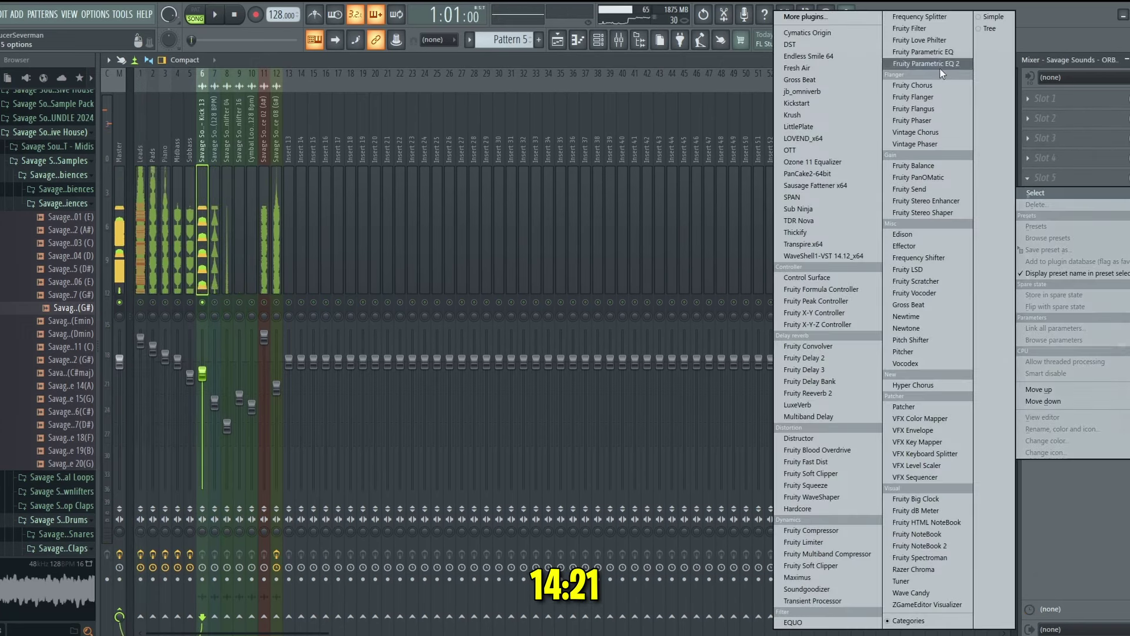
{"action": "left_click", "coordinate": [925, 63]}
Step: Cut band 3 of the kick's EQ by about 5.6 dB, move bands 1 and 7 close around it, and play the full mix
{"action": "key", "text": "space"}
{"action": "left_click_drag", "start_coordinate": [278, 258], "coordinate": [275, 284]}
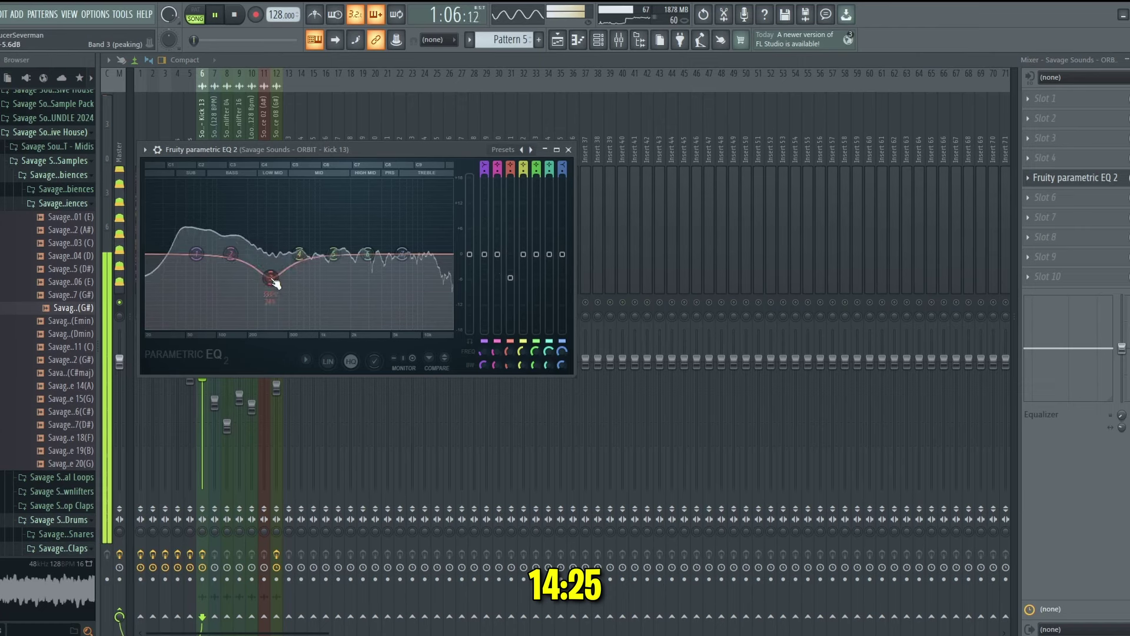
{"action": "left_click_drag", "start_coordinate": [197, 254], "coordinate": [252, 252]}
{"action": "left_click_drag", "start_coordinate": [402, 254], "coordinate": [296, 247]}
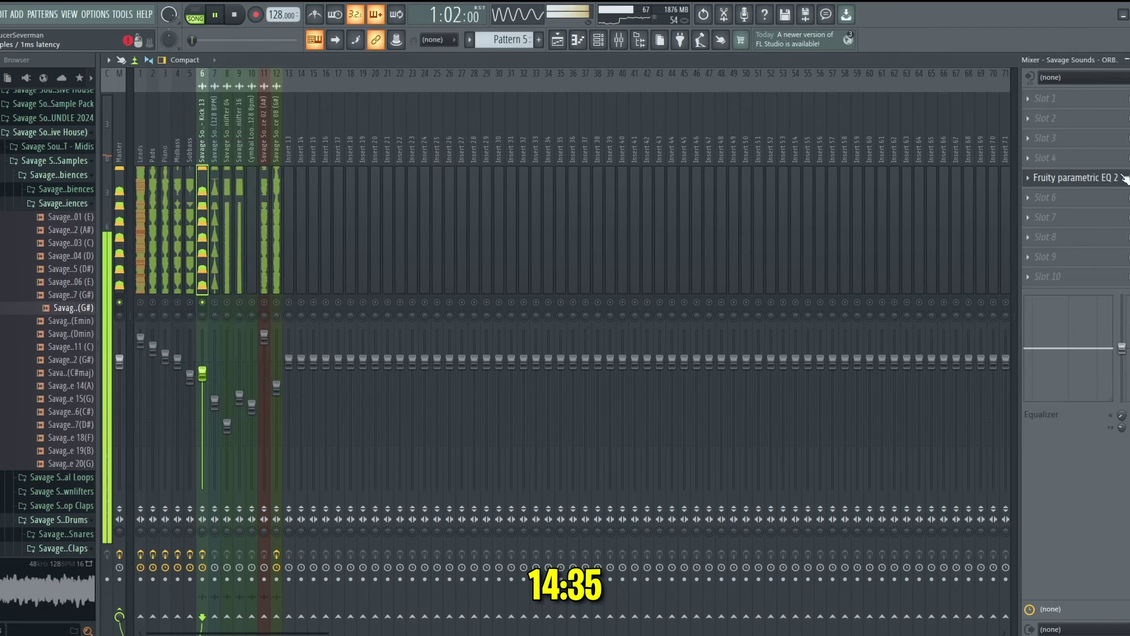
{"action": "key", "text": "space"}
{"action": "key", "text": "space"}
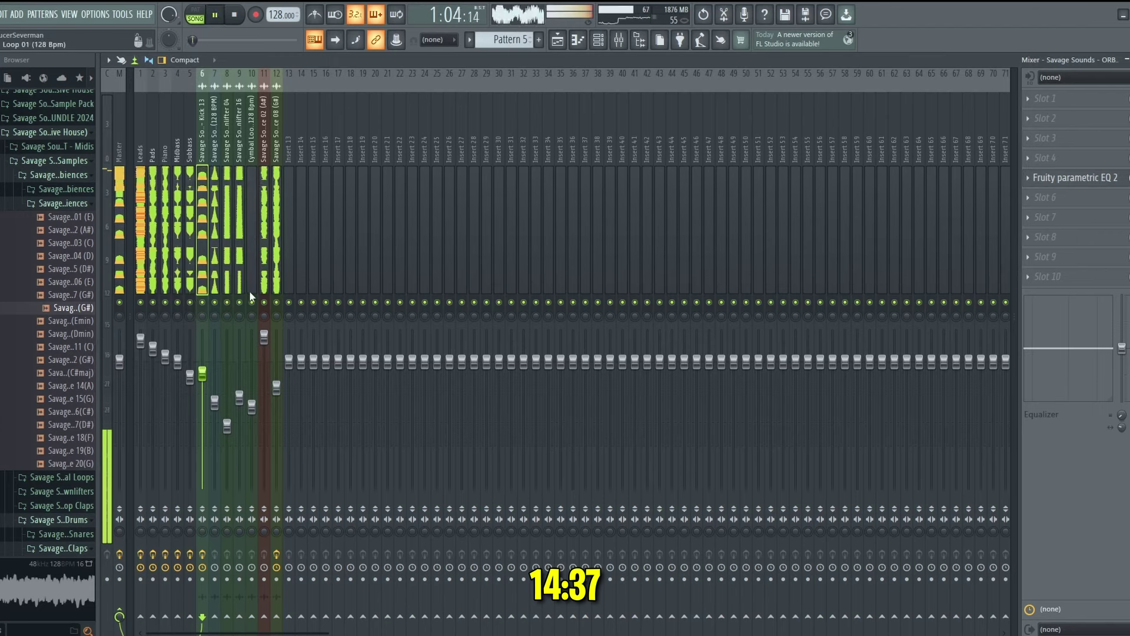
Step: Stop playback, return to the playlist, and audition samples in the ORBIT Fills folder
{"action": "left_click", "coordinate": [566, 40]}
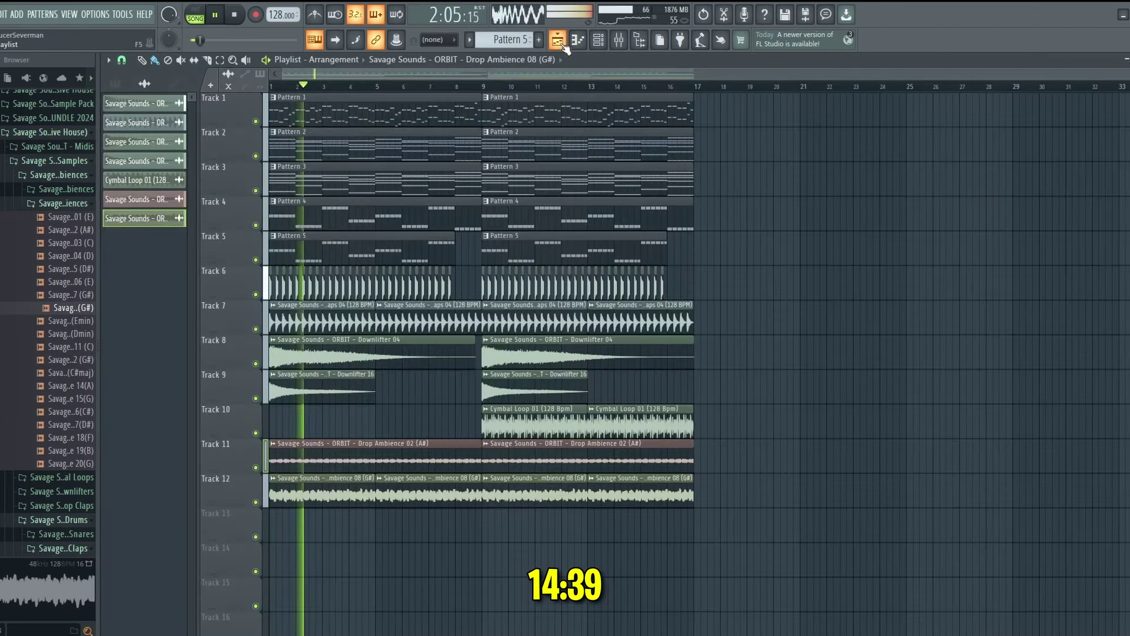
{"action": "key", "text": "space"}
{"action": "left_click", "coordinate": [59, 203]}
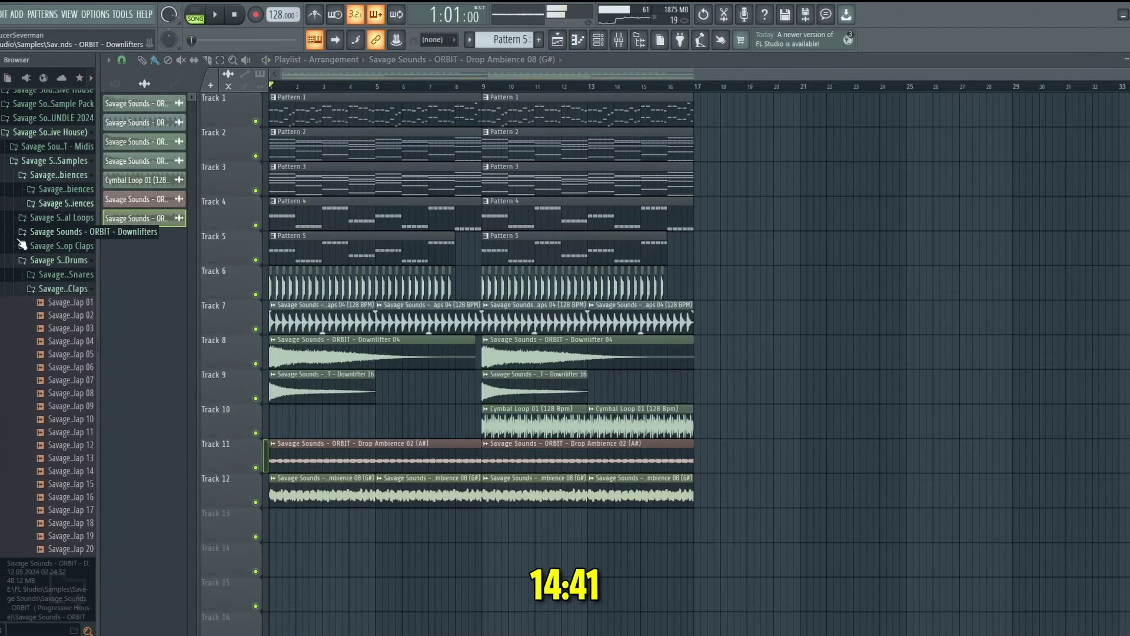
{"action": "left_click", "coordinate": [20, 260]}
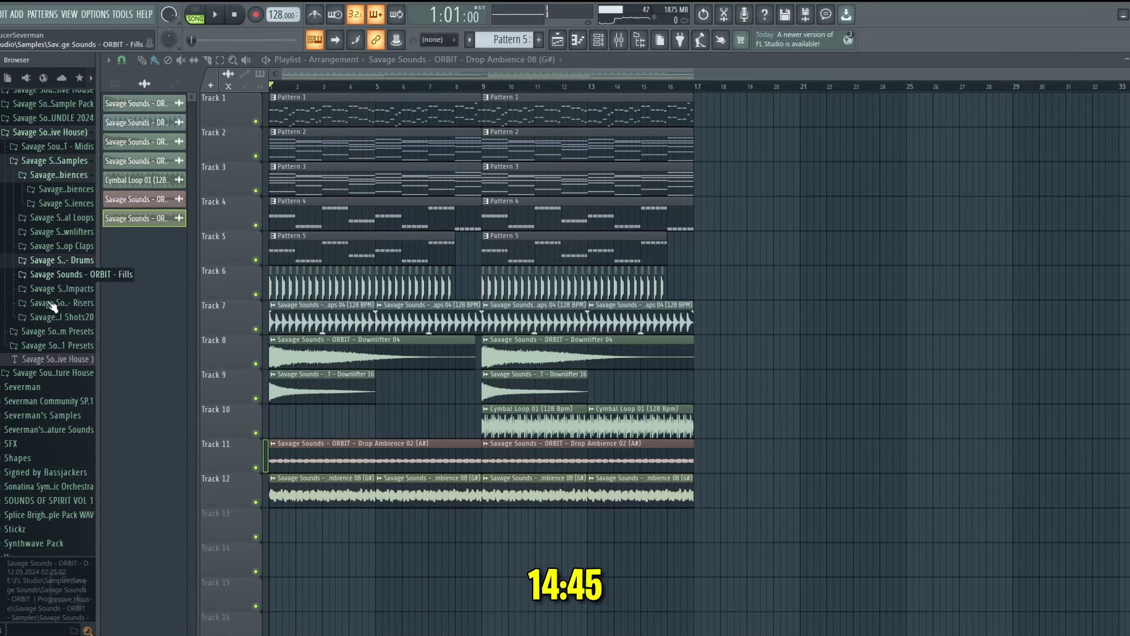
{"action": "left_click", "coordinate": [53, 274]}
{"action": "left_click", "coordinate": [65, 326]}
{"action": "left_click", "coordinate": [37, 345]}
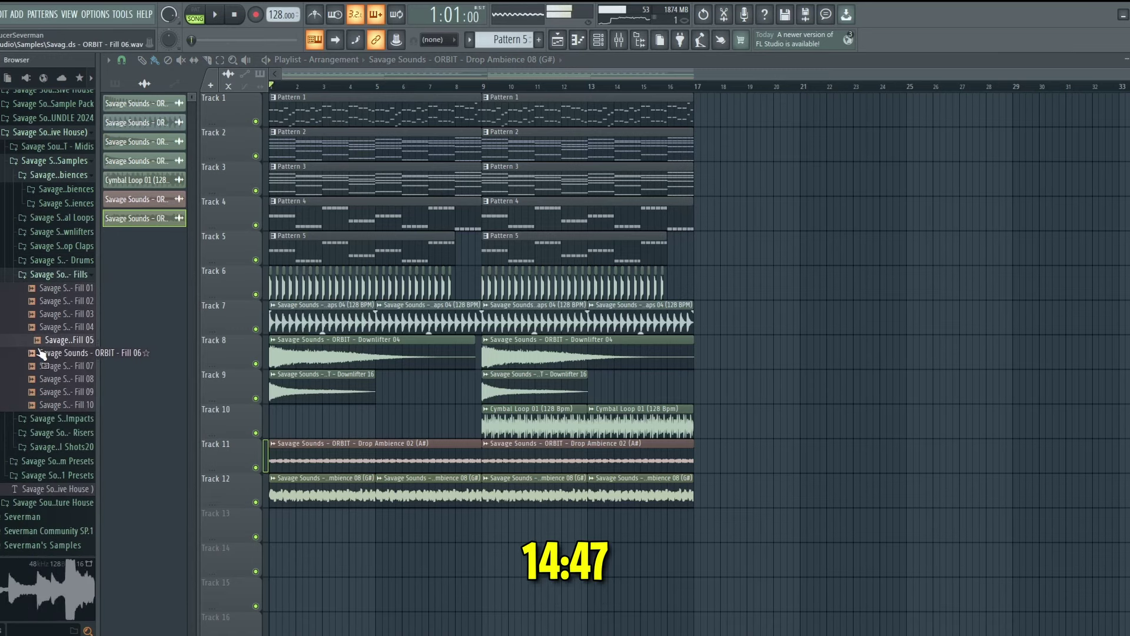
Step: Place the ORBIT Fill 05 sample on Track 13 at bar 8 and again at bar 16
{"action": "left_click_drag", "start_coordinate": [53, 347], "coordinate": [468, 527]}
{"action": "key", "text": "space"}
{"action": "left_click", "coordinate": [674, 530]}
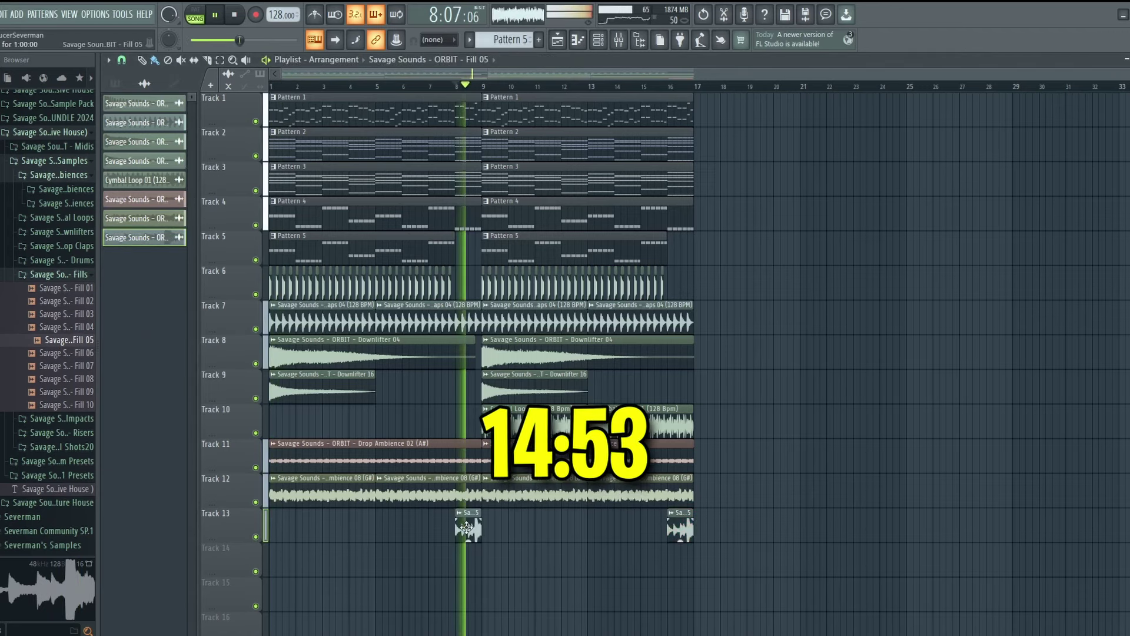
Step: Route the Fill 05 sample to mixer track 13 and lower its fader to about -3 dB during playback
{"action": "double_click", "coordinate": [469, 513]}
{"action": "key", "text": "ctrl+l"}
{"action": "key", "text": "space"}
{"action": "key", "text": "space"}
{"action": "left_click_drag", "start_coordinate": [288, 360], "coordinate": [289, 388]}
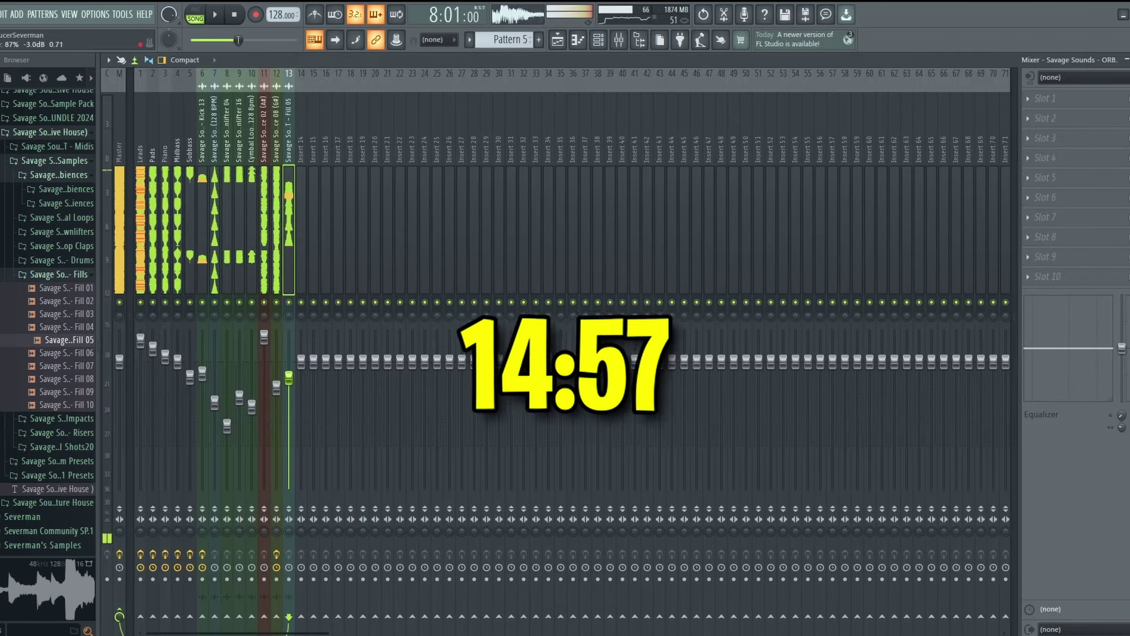